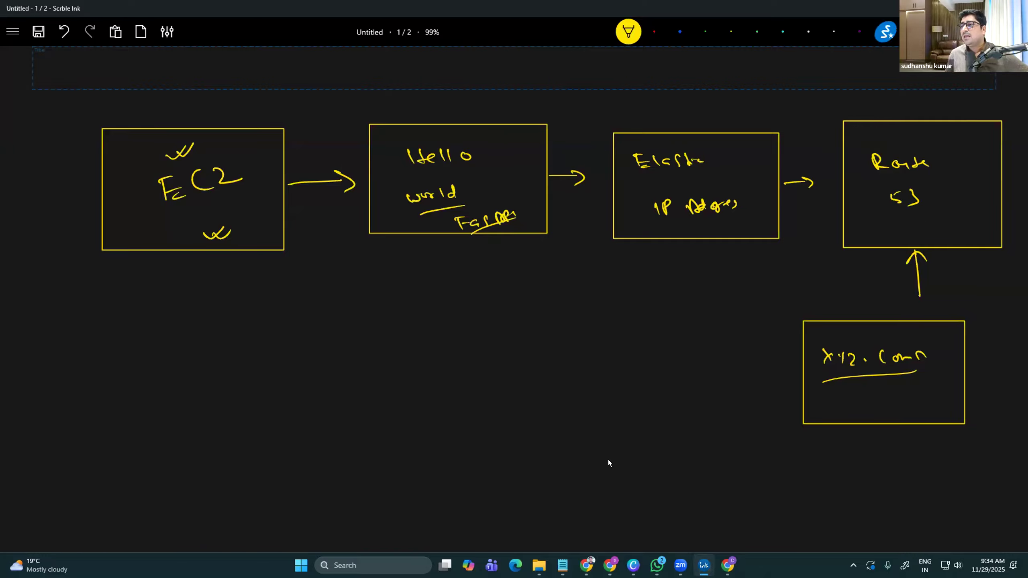
Switch to the AWS console in the browser and start launching a new EC2 instance.
key("alt+Tab")
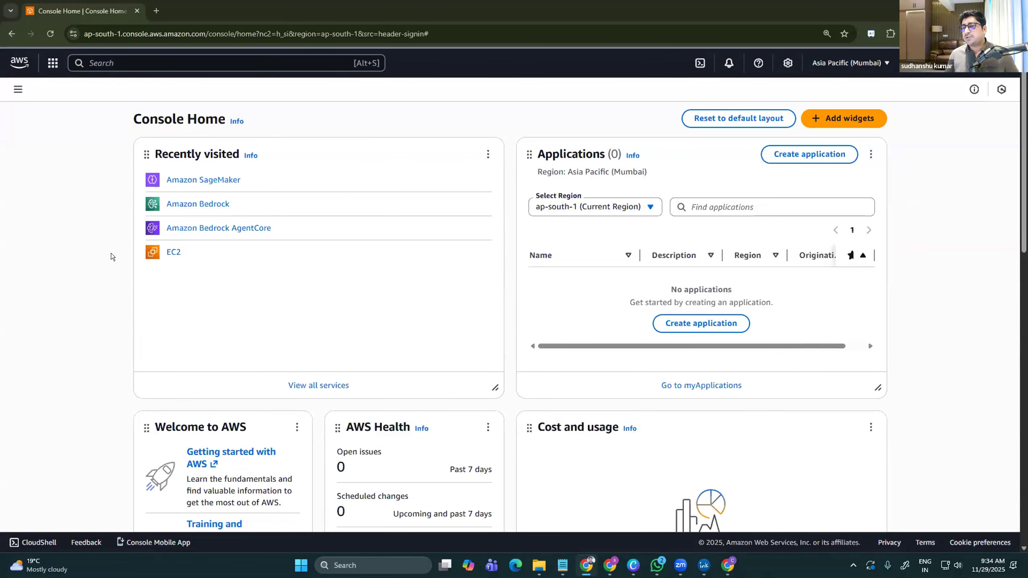
left_click(173, 252)
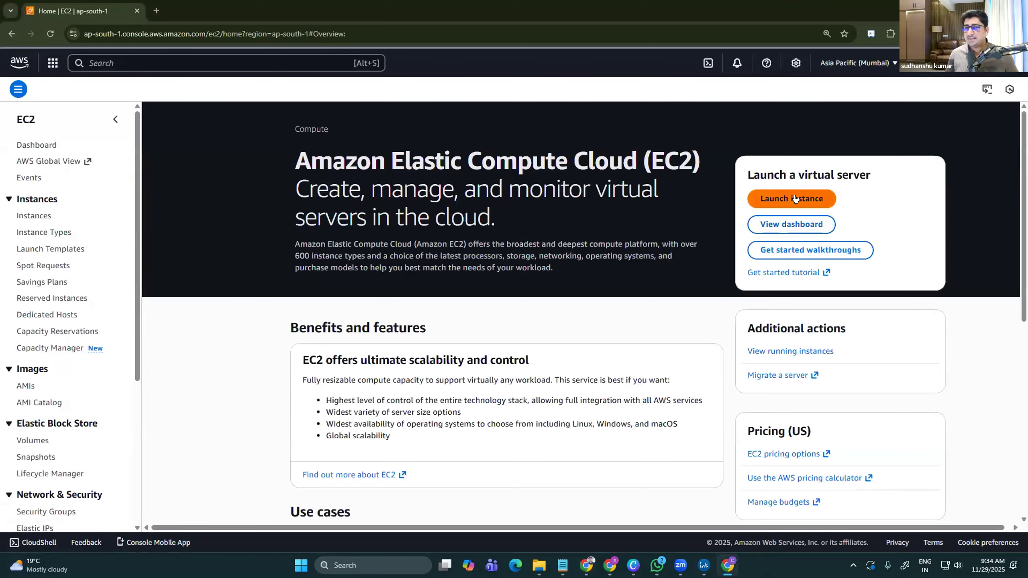
left_click(794, 198)
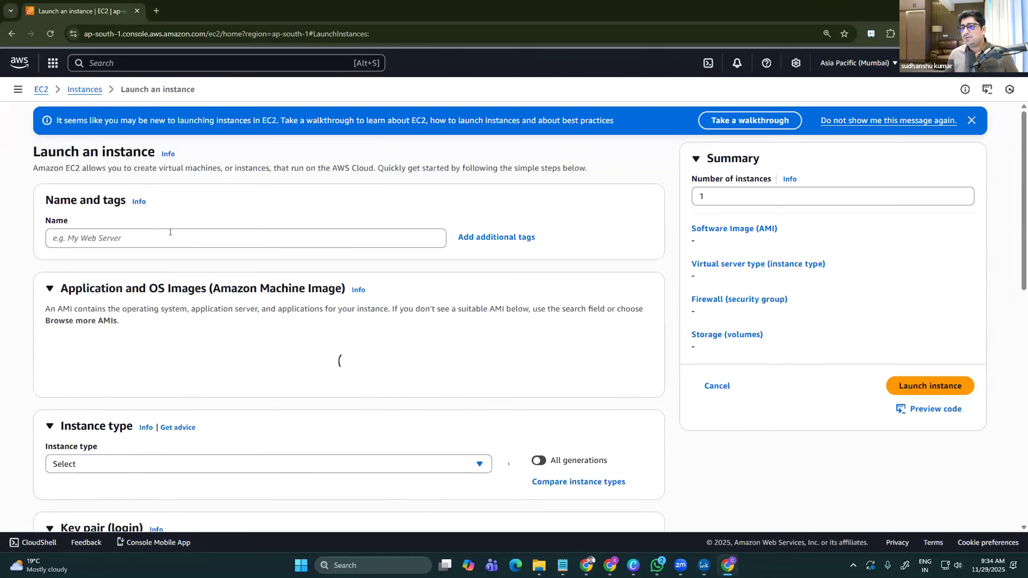
Name the new instance sudh_euron_test.
left_click(81, 239)
type("sudh_euron_test")
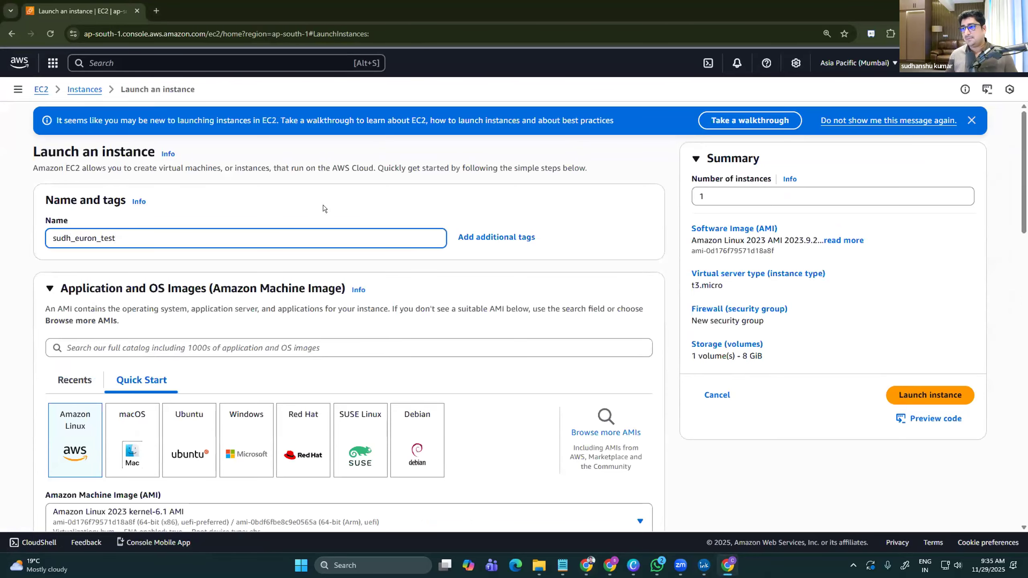
left_click(271, 201)
left_click_drag(118, 232, 23, 228)
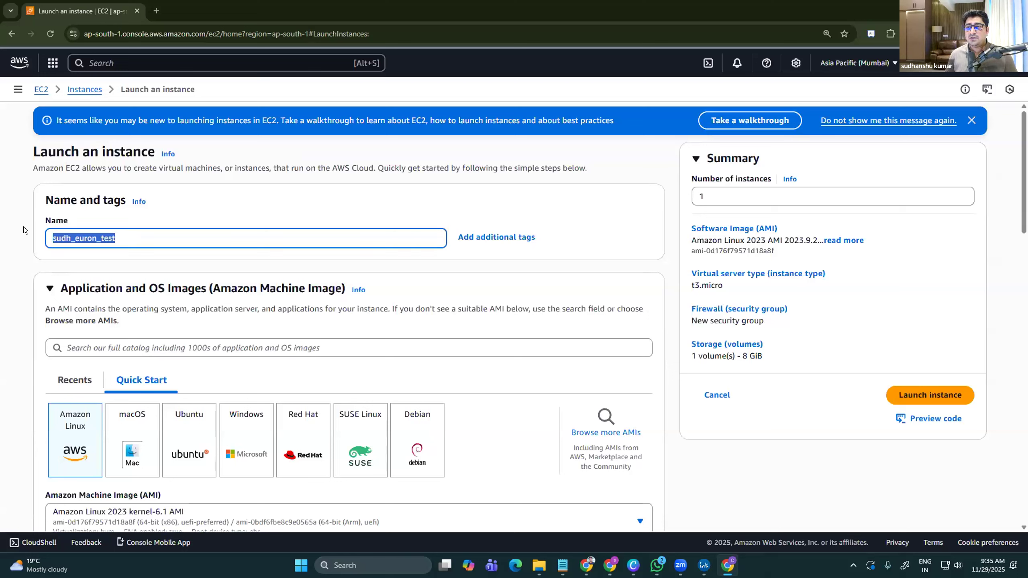
left_click(134, 236)
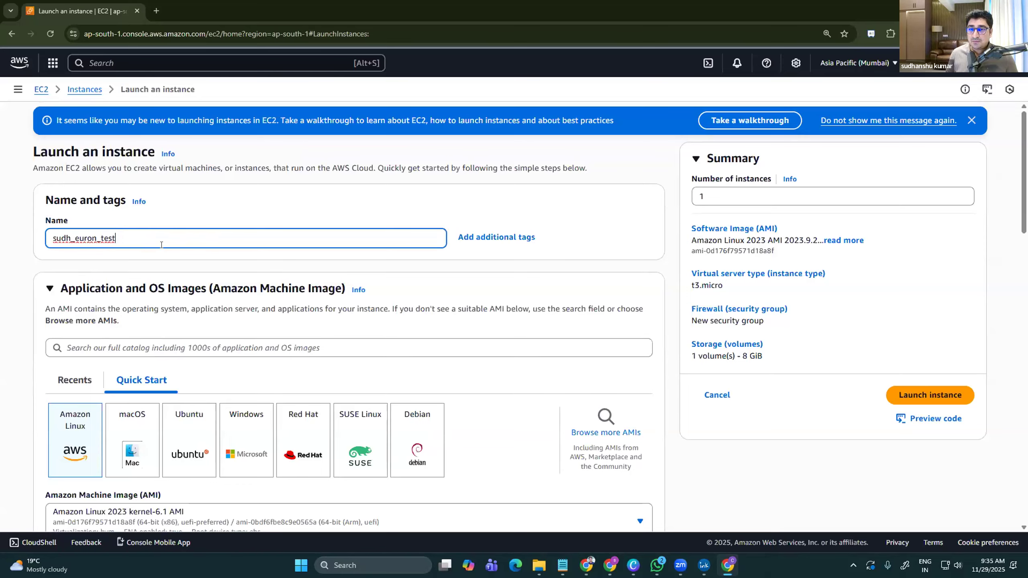
Choose Ubuntu Server 24.04 LTS as the machine image and t2.nano as the instance type.
scroll(263, 303, "down", 5)
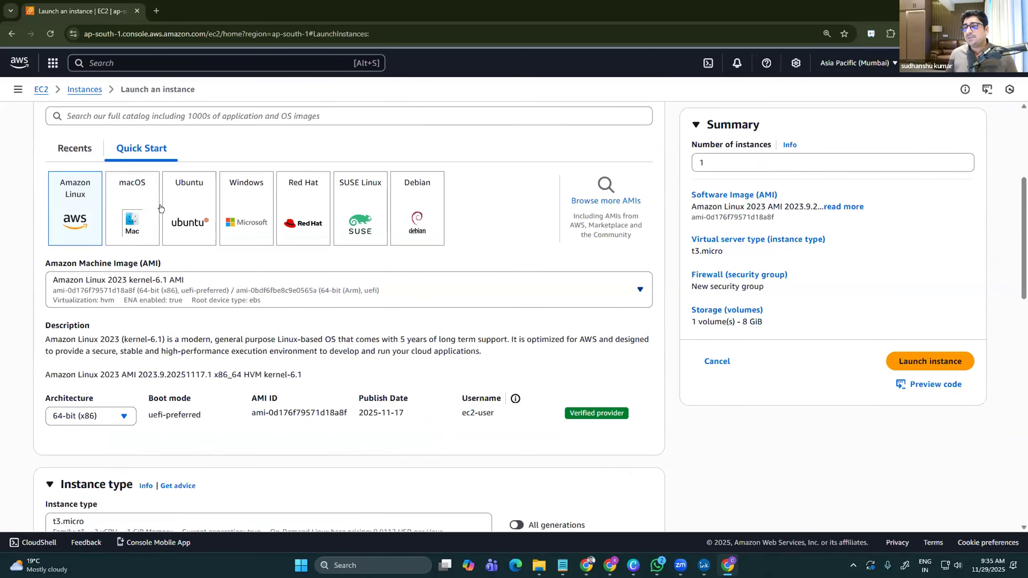
left_click(187, 210)
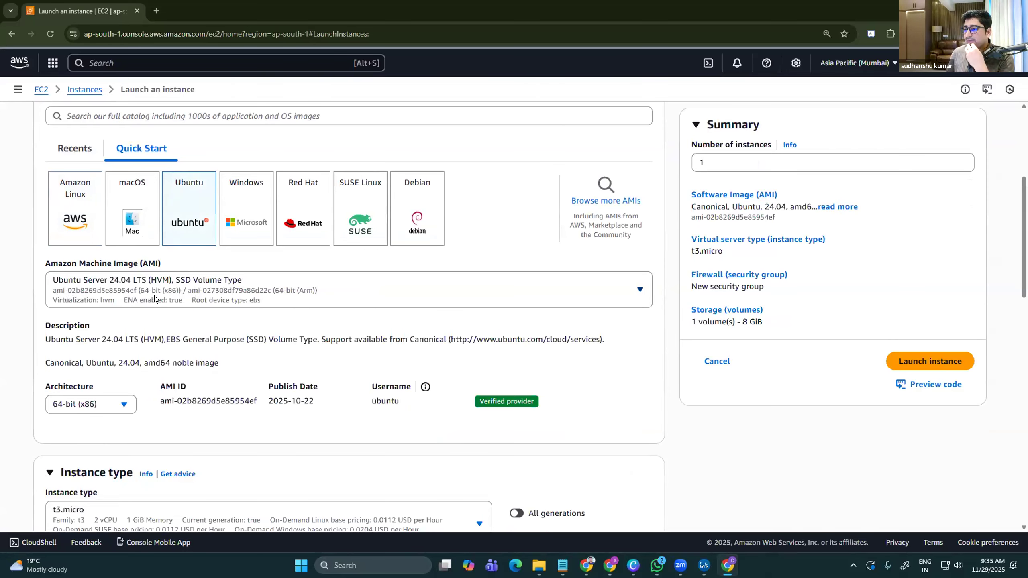
scroll(124, 287, "down", 5)
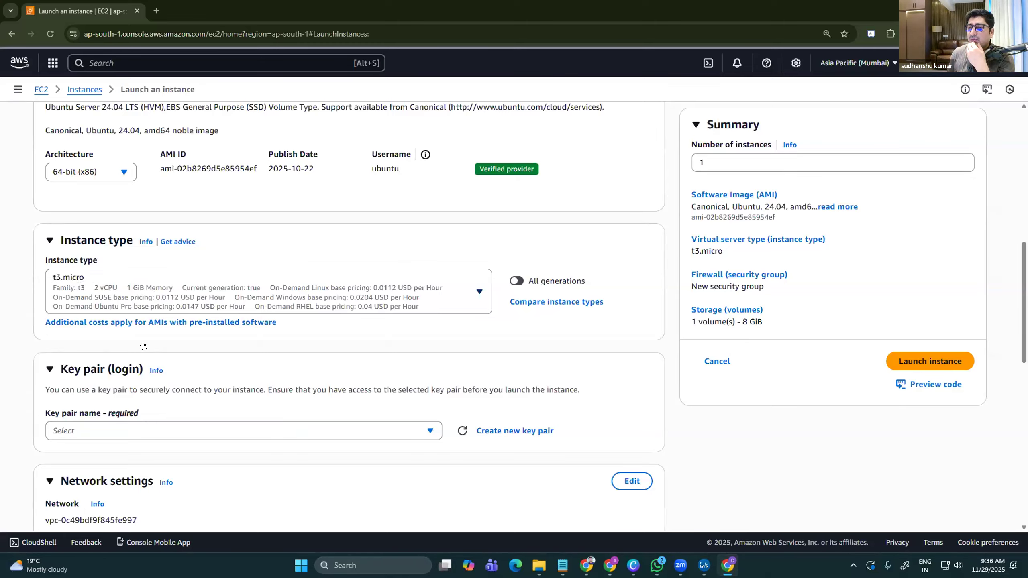
left_click(102, 300)
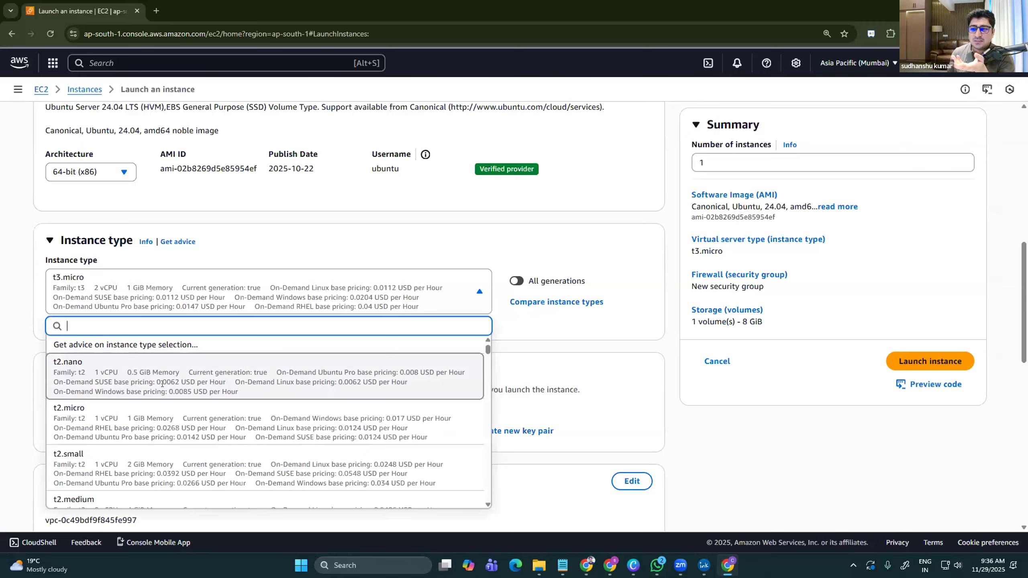
left_click(117, 367)
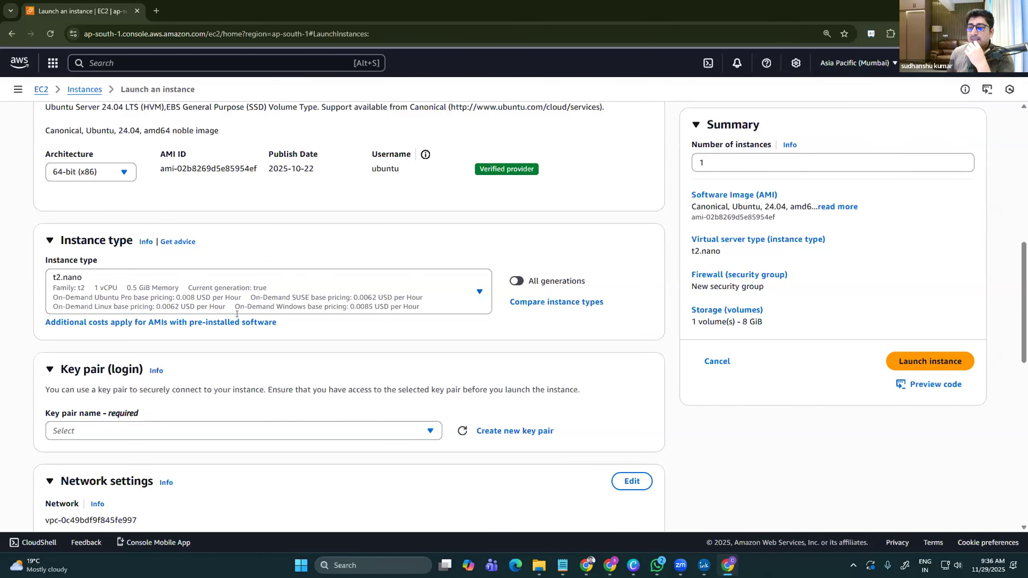
Select the existing key pair sudheuroneurinew16thnov for logging in to the instance.
scroll(103, 204, "down", 5)
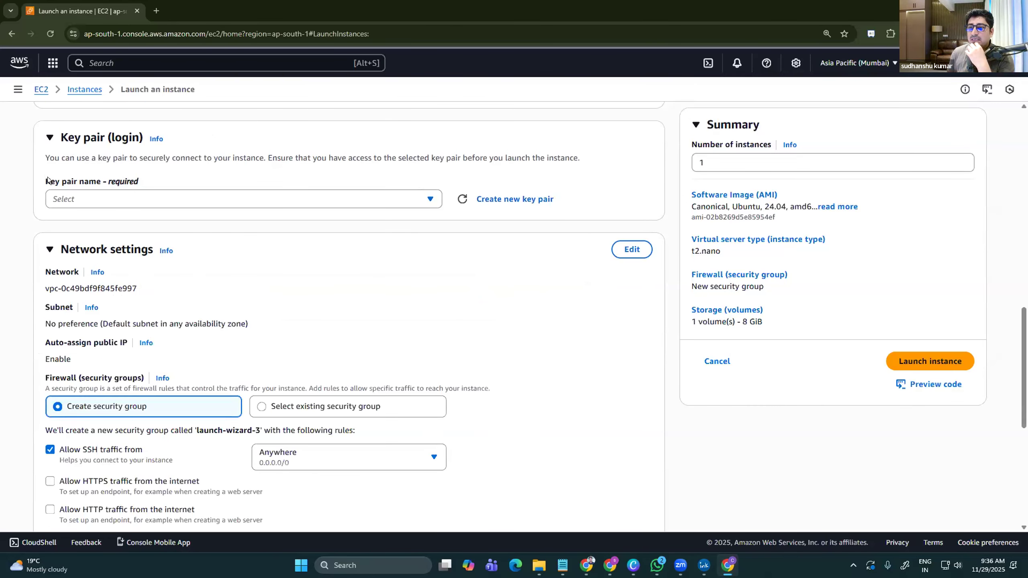
triple_click(127, 180)
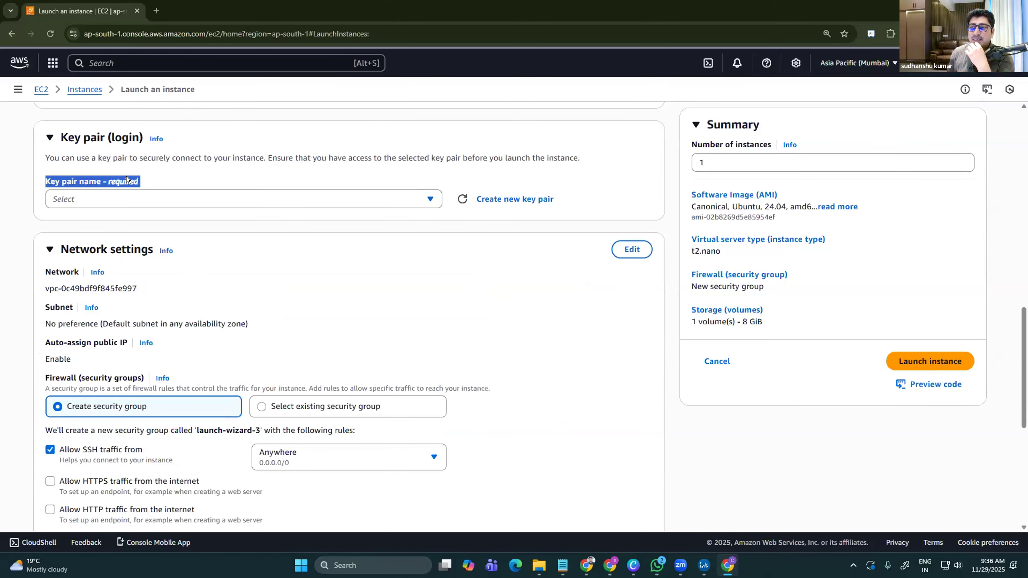
left_click(142, 207)
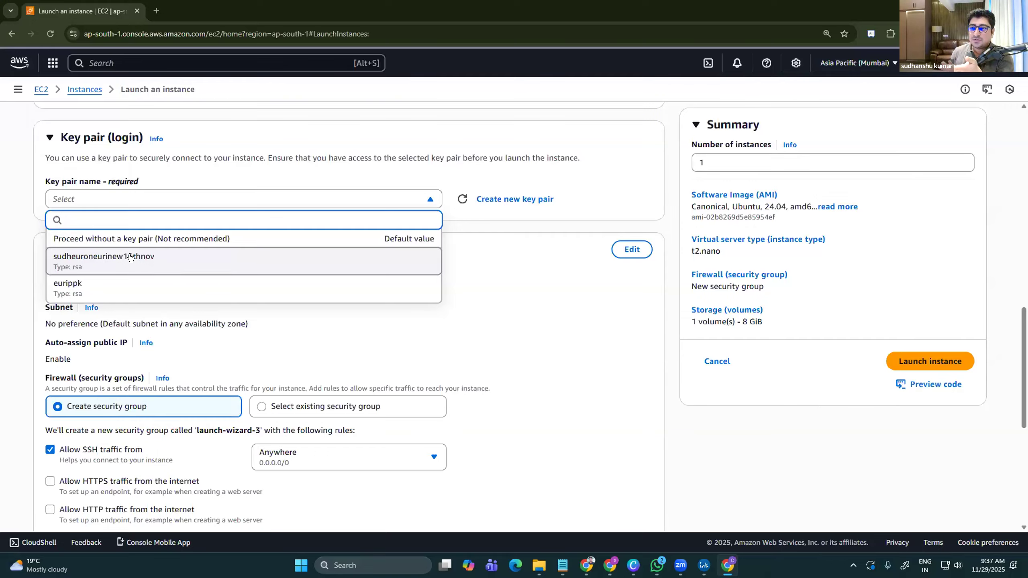
left_click(130, 257)
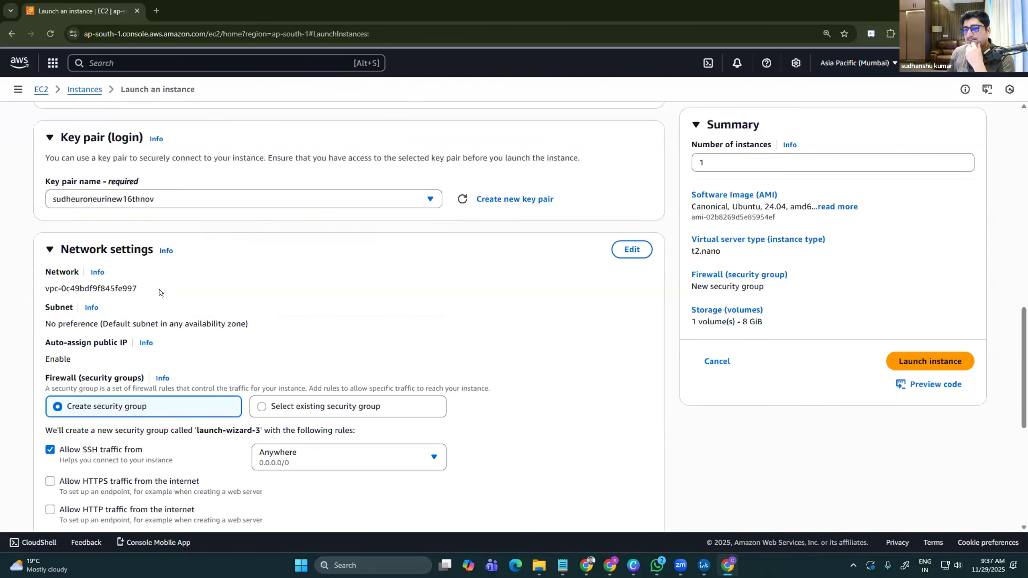
Allow HTTPS and HTTP traffic from the internet in the new security group.
scroll(157, 215, "down", 5)
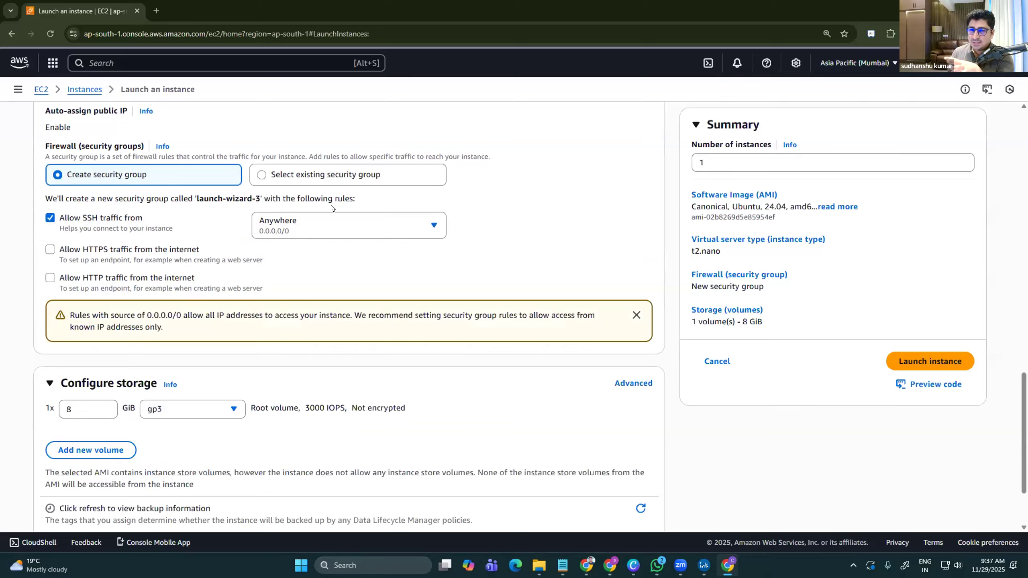
left_click(51, 249)
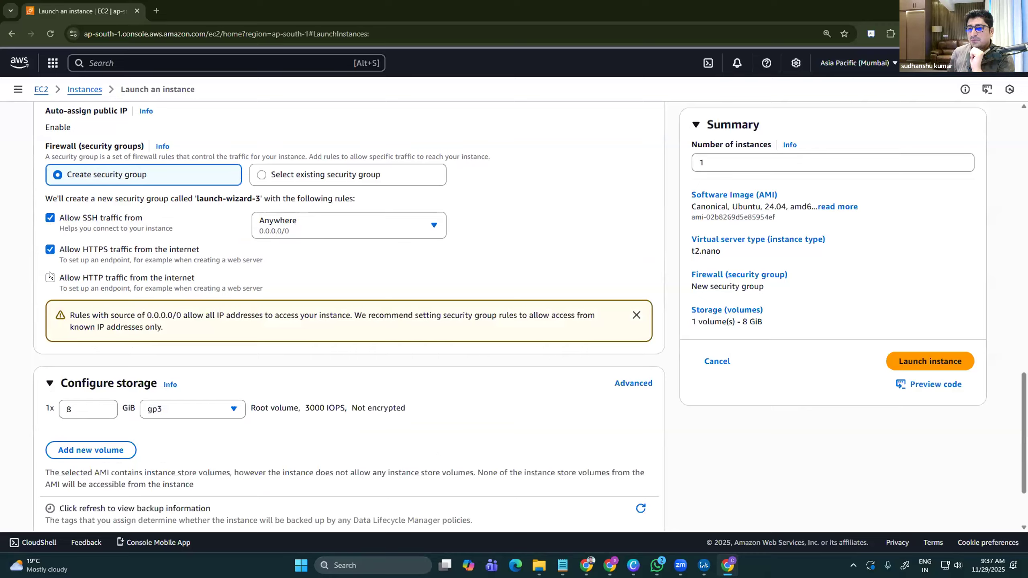
left_click(51, 277)
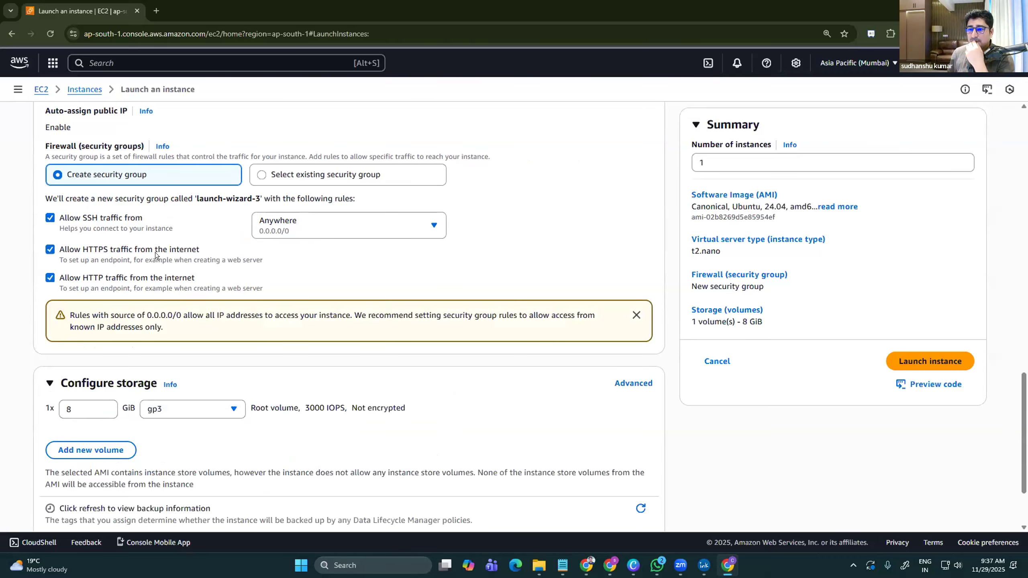
Examine the root volume size and expand the advanced details to look through their options down to the user data.
scroll(77, 283, "down", 3)
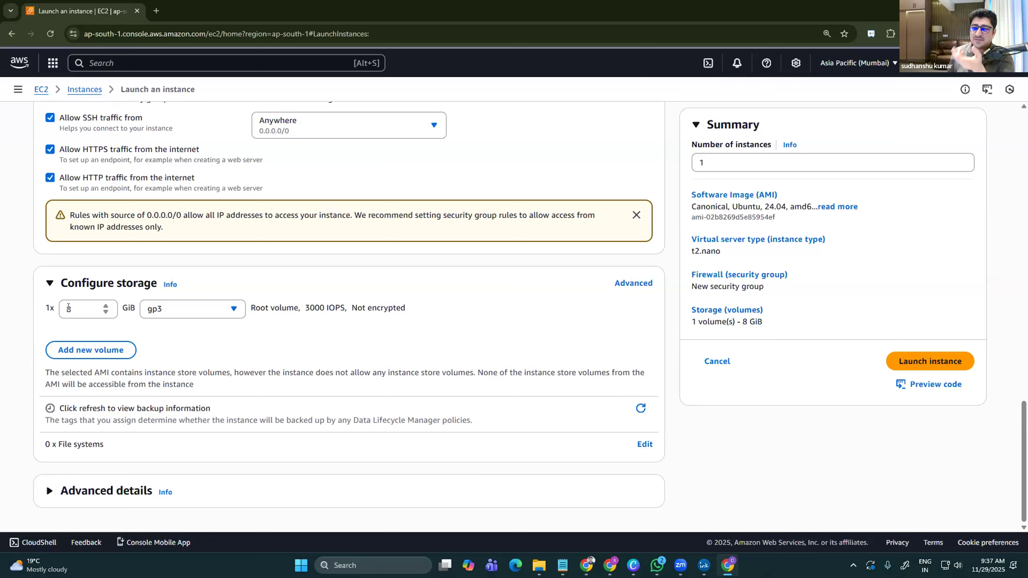
left_click_drag(78, 306, 58, 308)
left_click(77, 307)
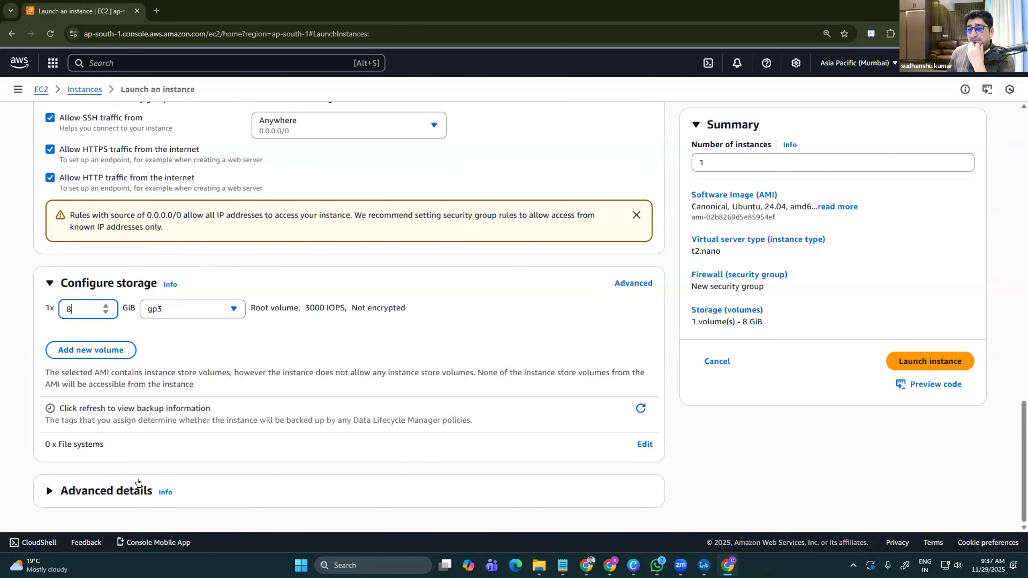
left_click(83, 491)
scroll(186, 318, "down", 5)
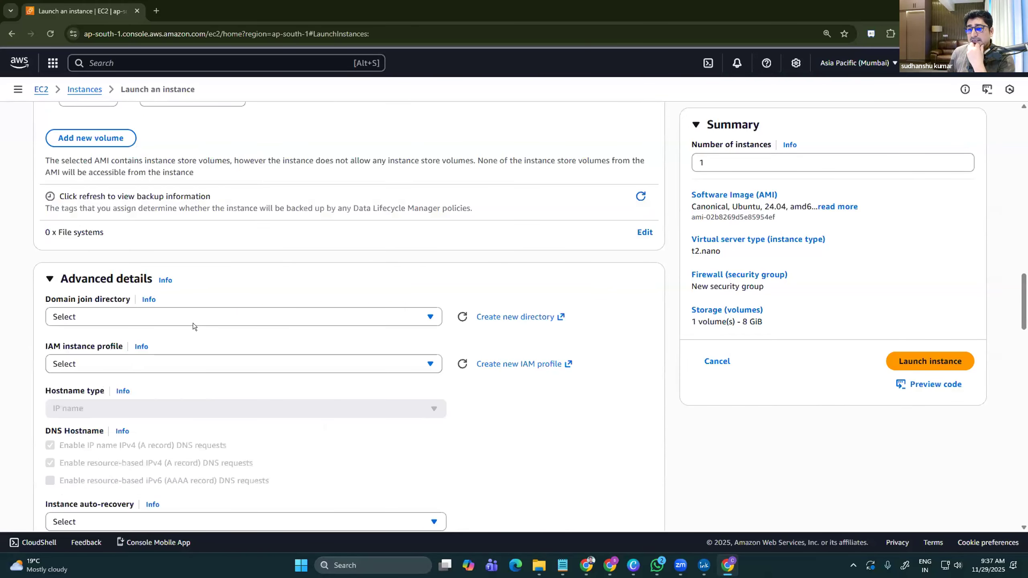
scroll(192, 326, "down", 1)
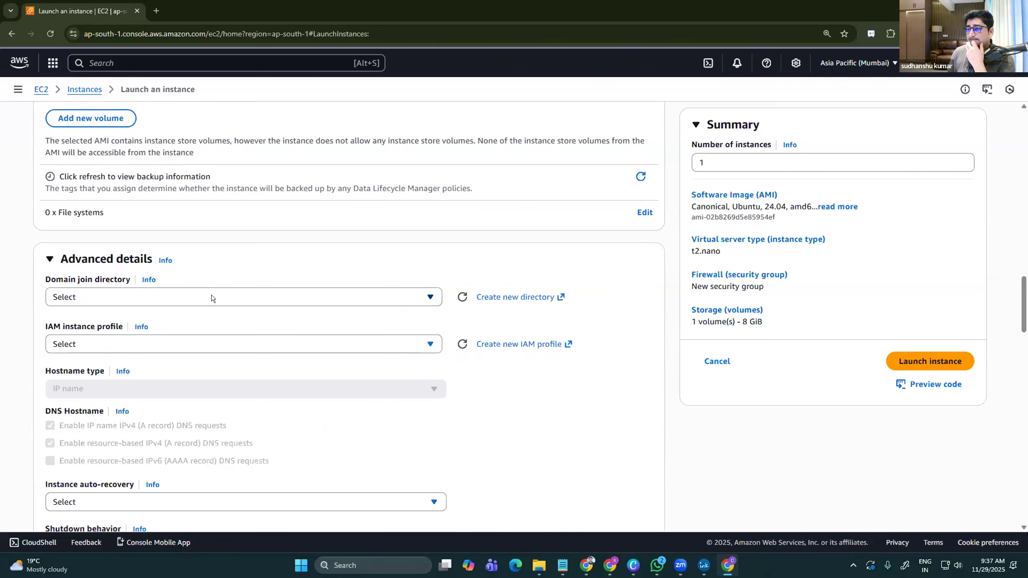
scroll(211, 297, "down", 5)
scroll(167, 282, "down", 5)
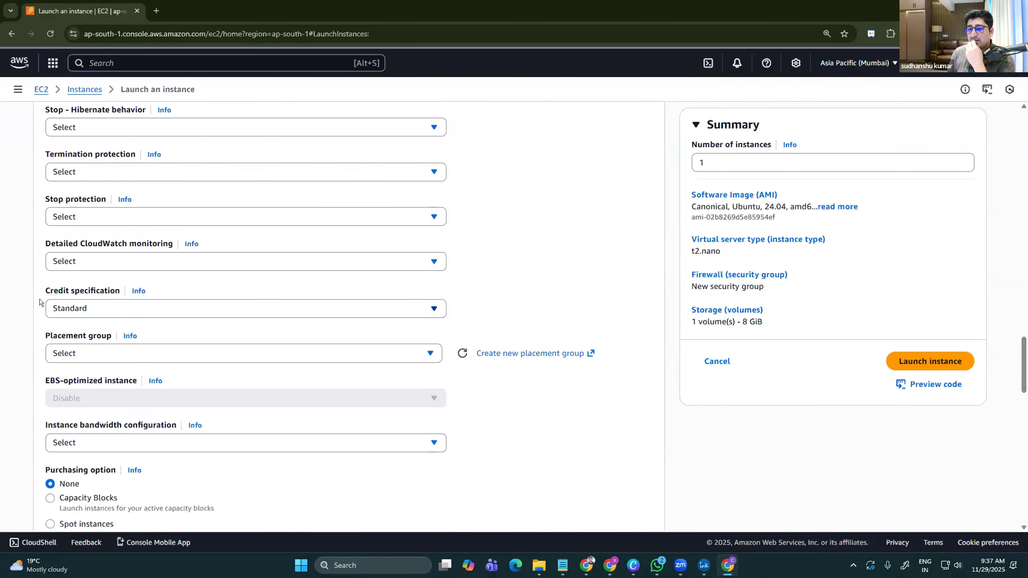
scroll(203, 288, "down", 10)
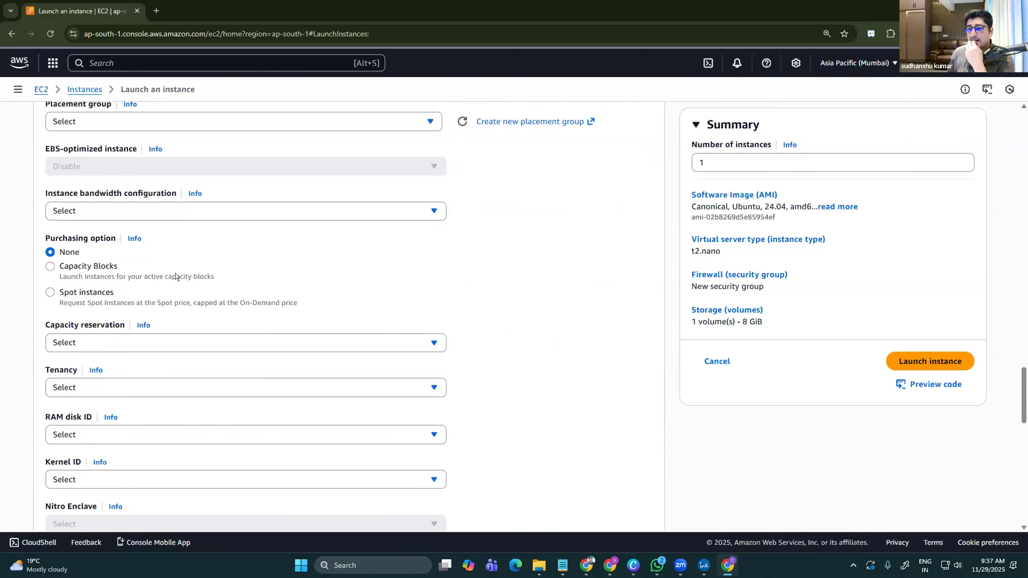
scroll(175, 322, "down", 5)
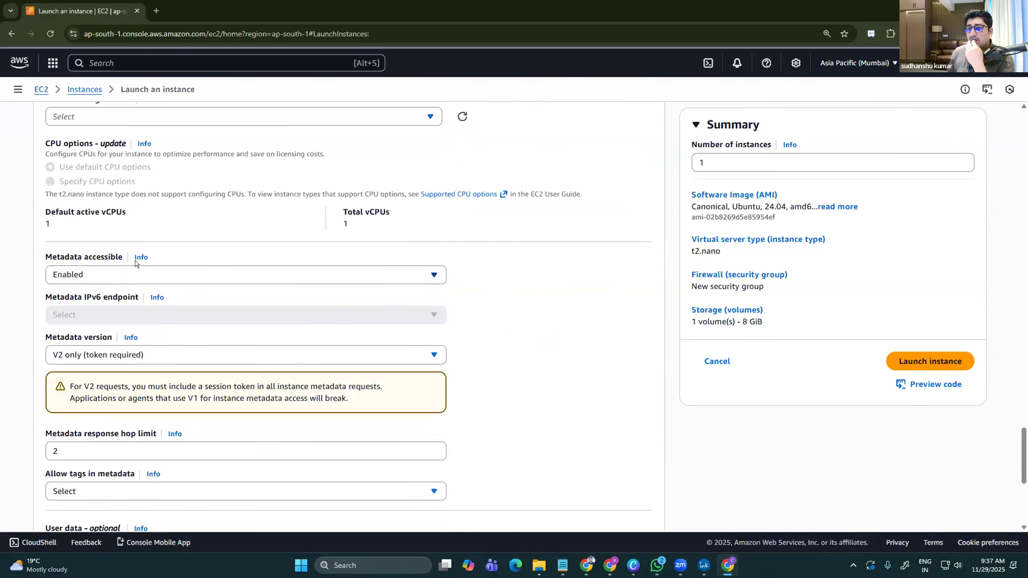
scroll(221, 238, "down", 6)
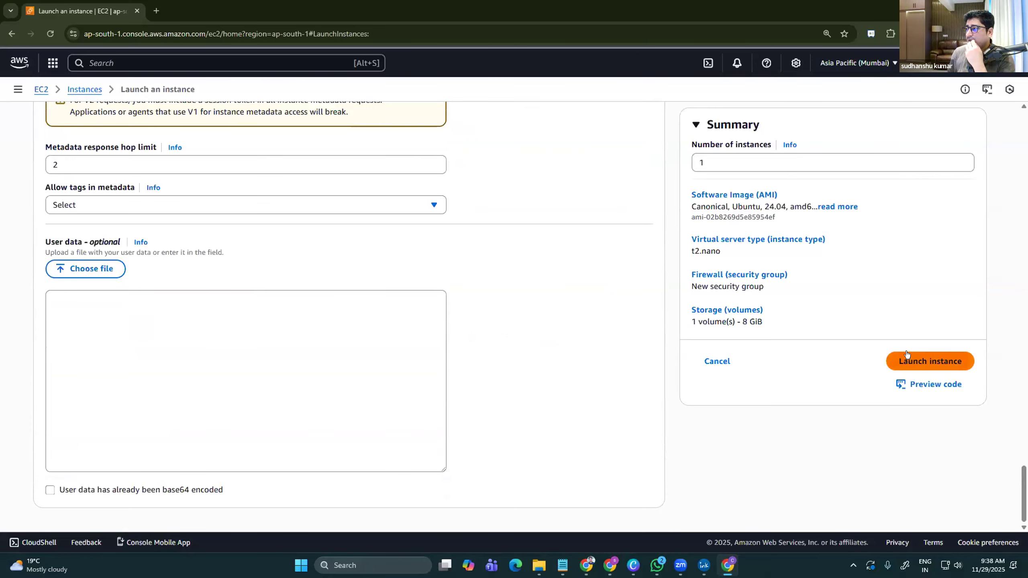
Review the chosen image, instance type, firewall and storage in the launch summary, and launch the instance.
scroll(364, 321, "up", 10)
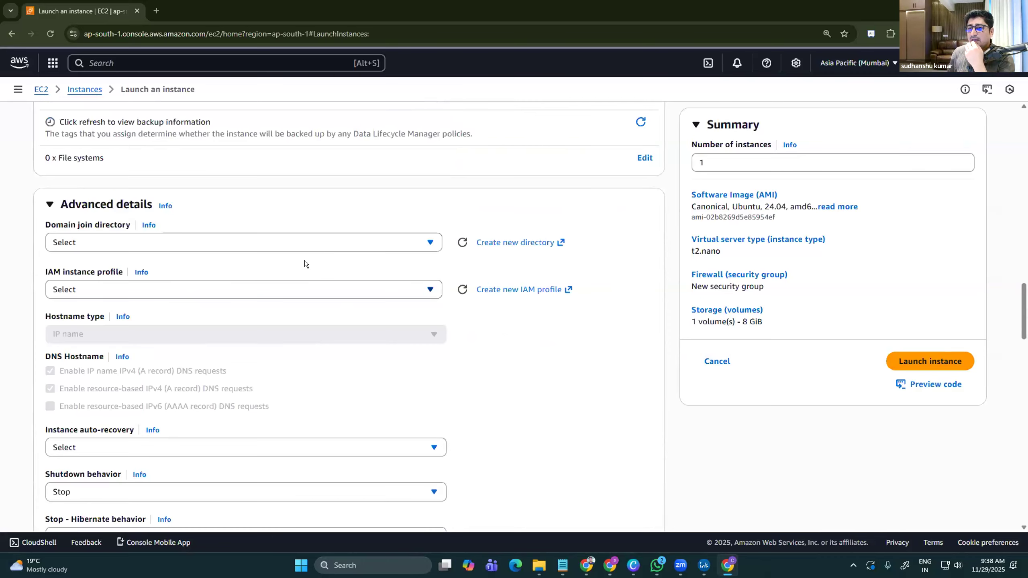
scroll(298, 304, "up", 8)
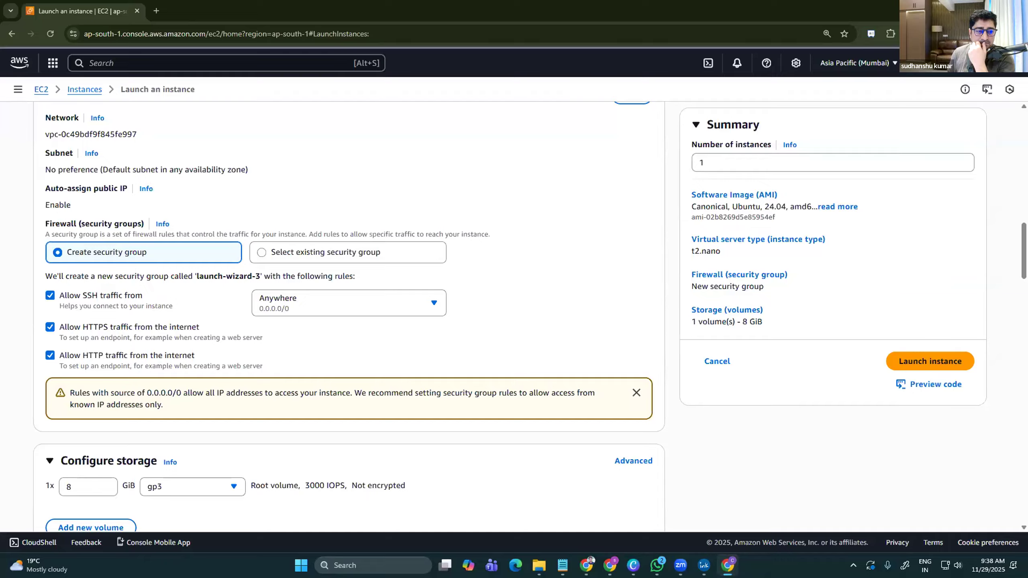
key("alt+Tab")
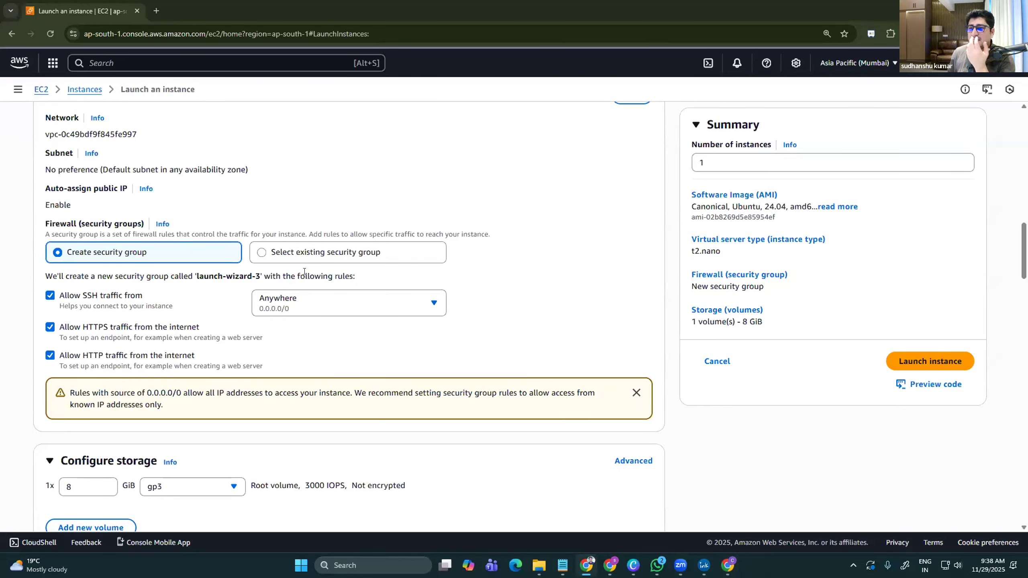
scroll(256, 265, "up", 5)
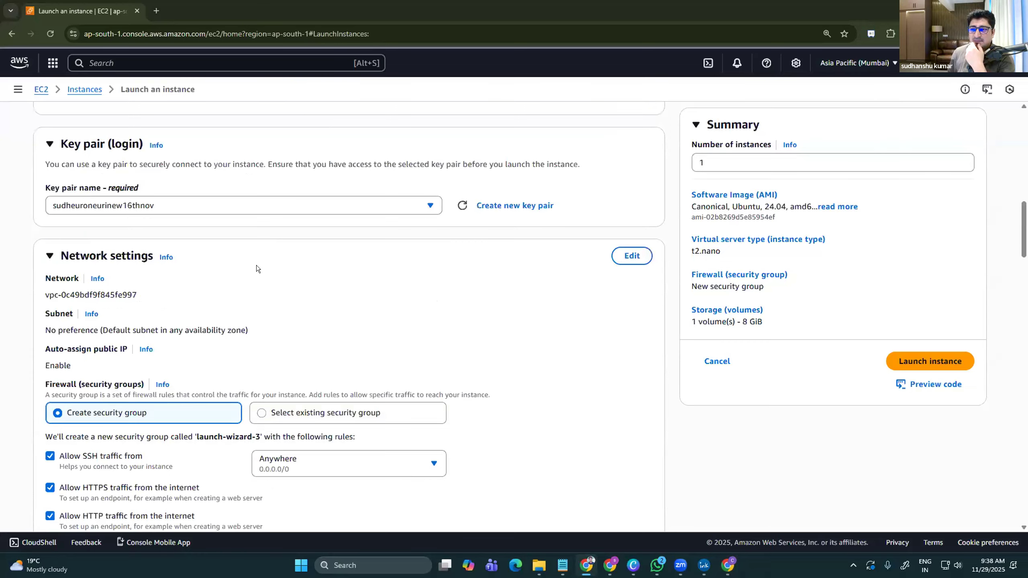
scroll(232, 300, "up", 5)
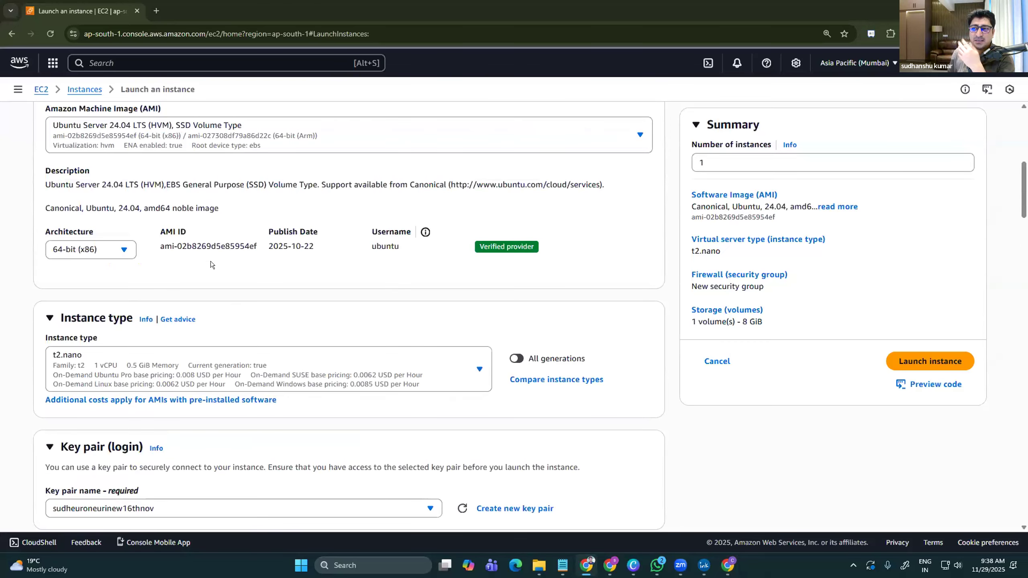
scroll(211, 265, "up", 8)
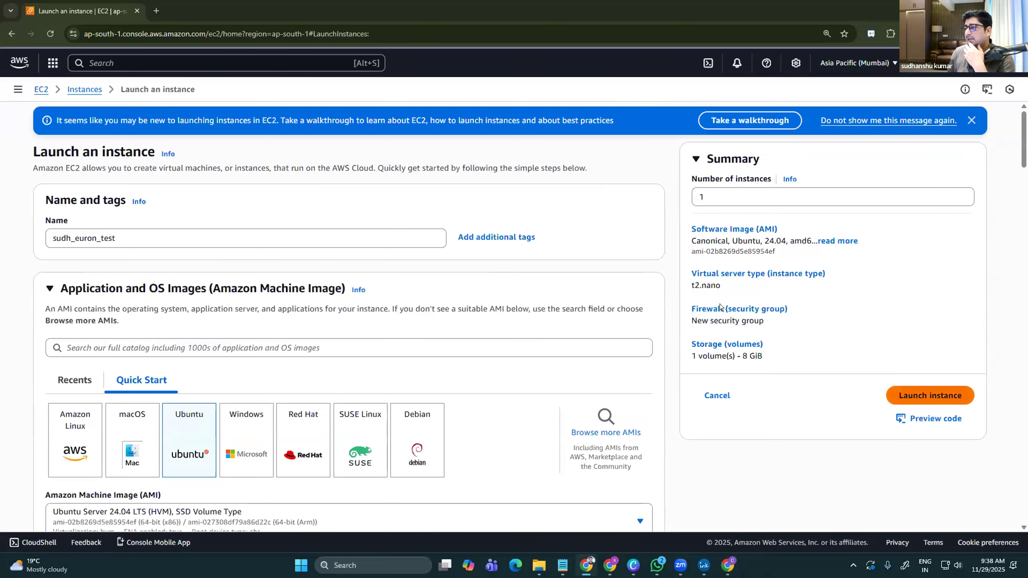
left_click_drag(691, 226, 785, 359)
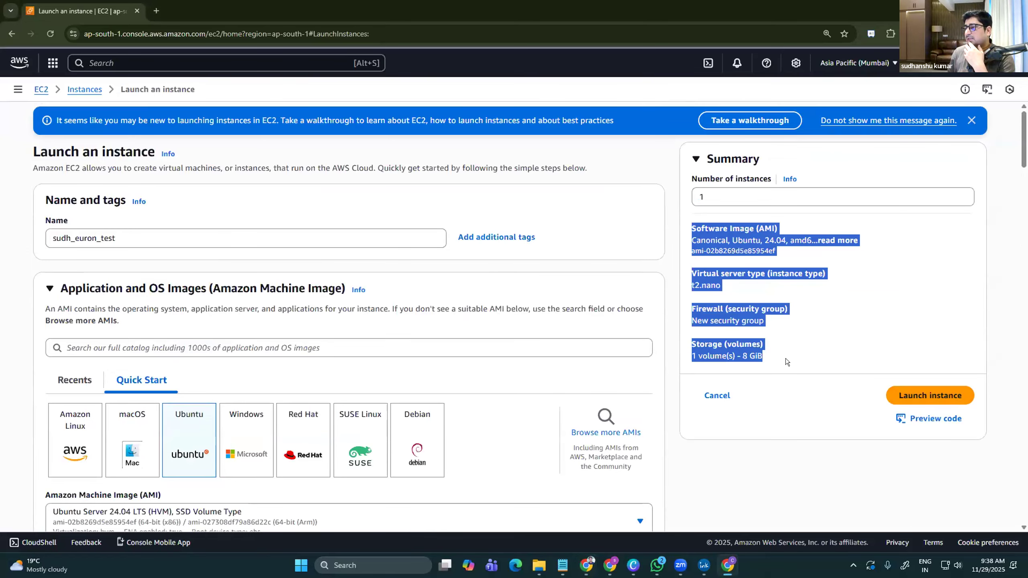
left_click(784, 355)
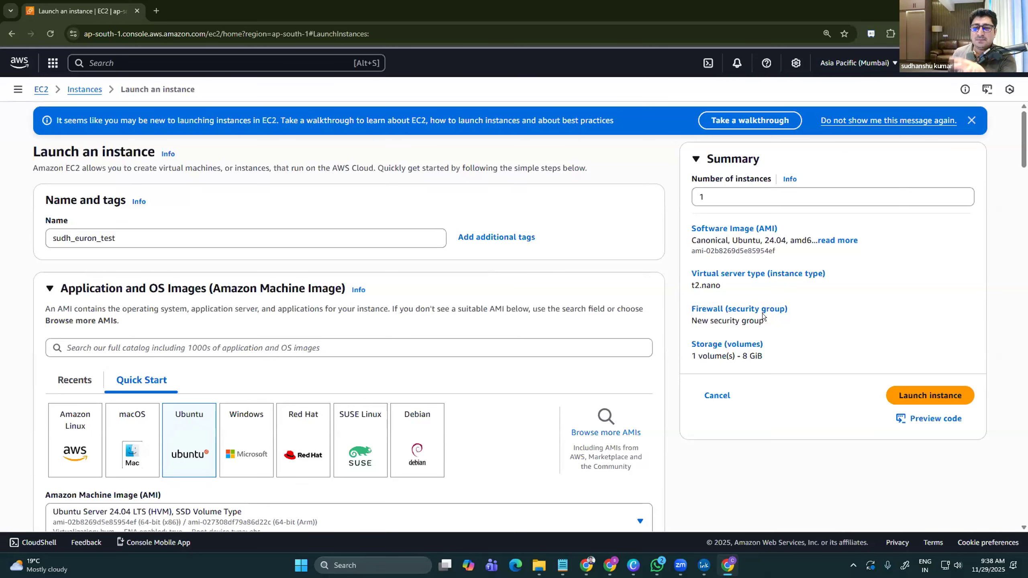
left_click(931, 396)
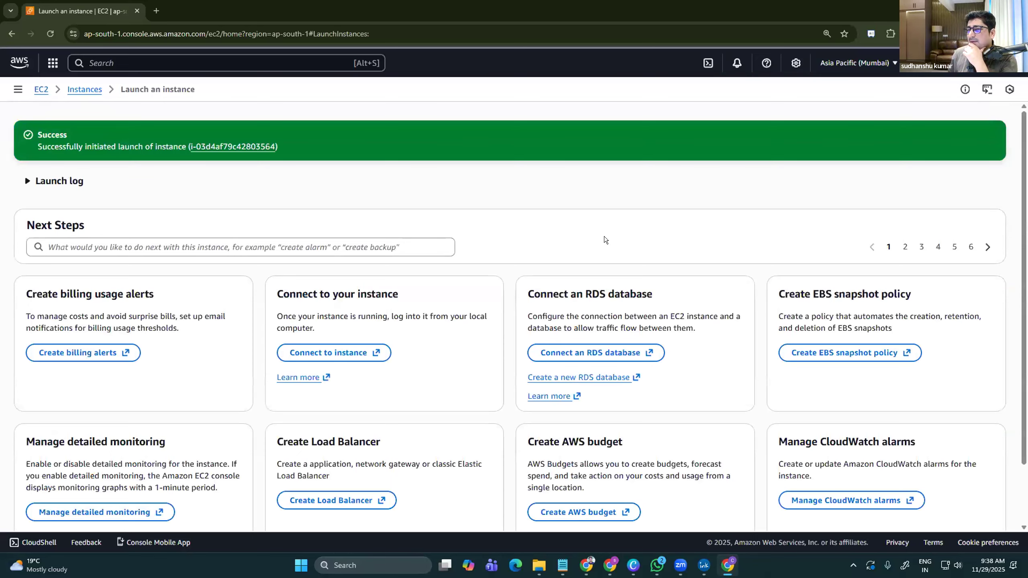
Open the newly launched sudh_euron_test instance's summary page and refresh its data.
left_click(230, 147)
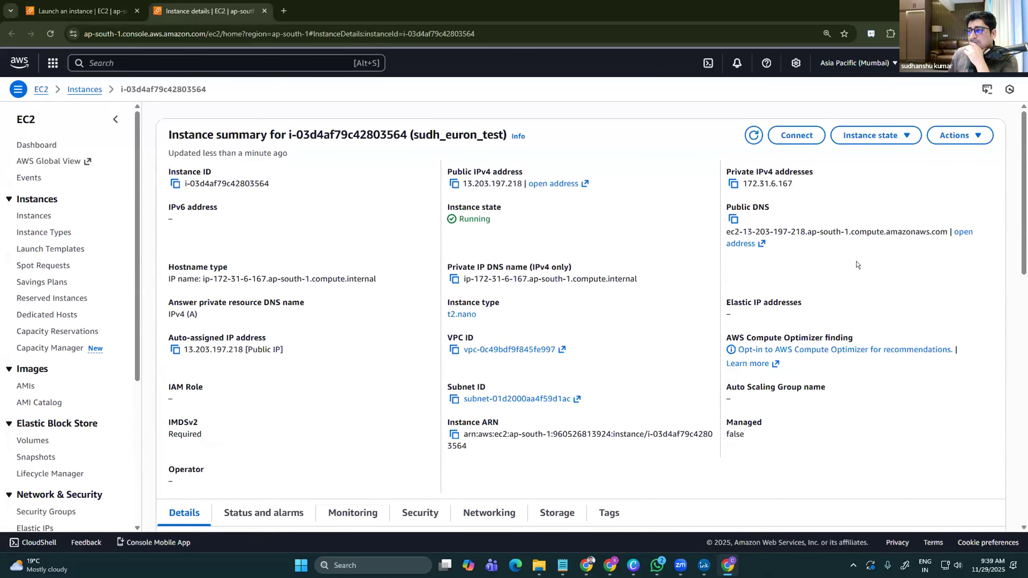
left_click(746, 136)
left_click(746, 136)
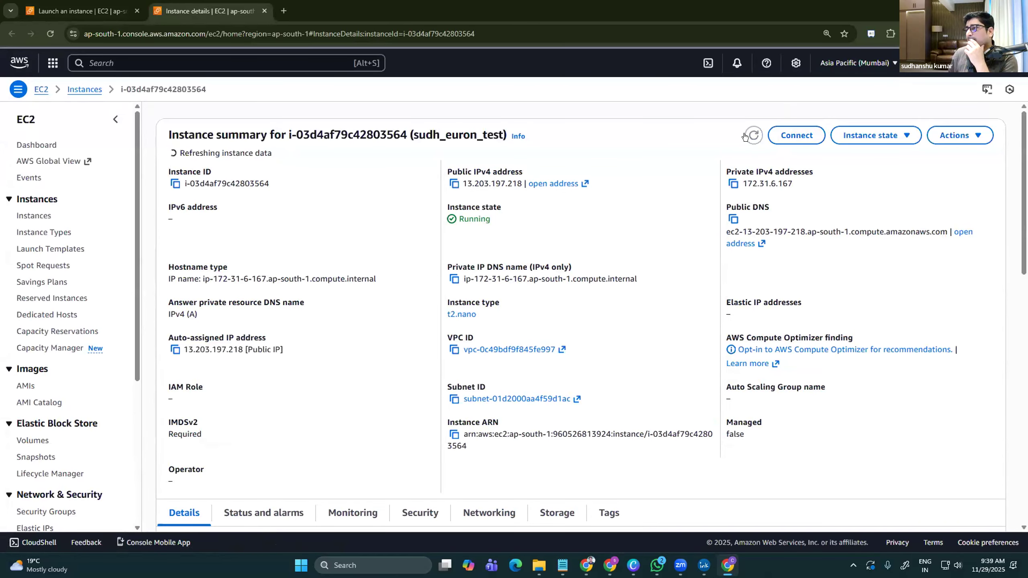
left_click(747, 136)
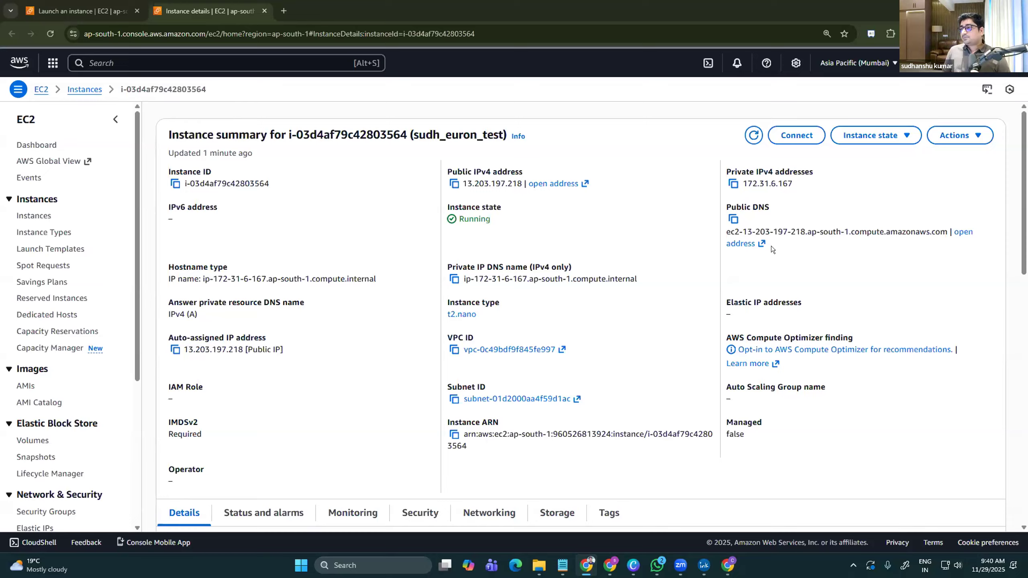
left_click(749, 136)
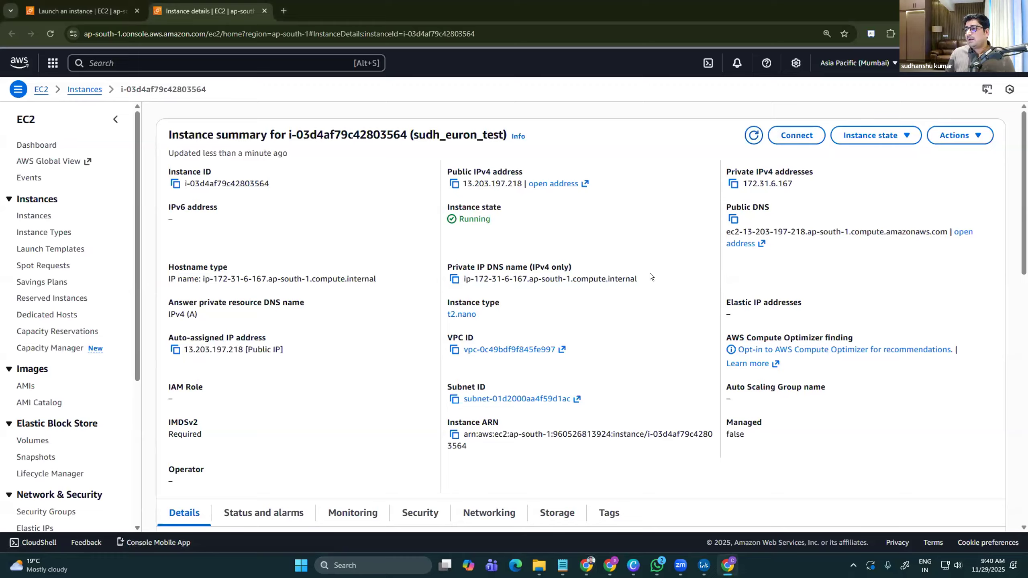
Connect to the instance's public IP through EC2 Instance Connect as ubuntu, and clear the terminal.
left_click(804, 132)
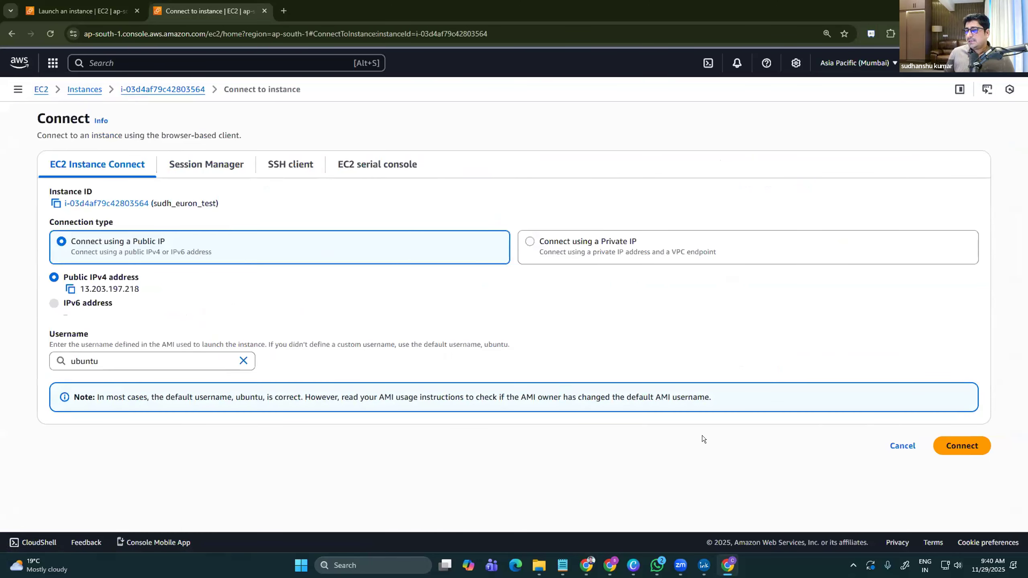
left_click(955, 445)
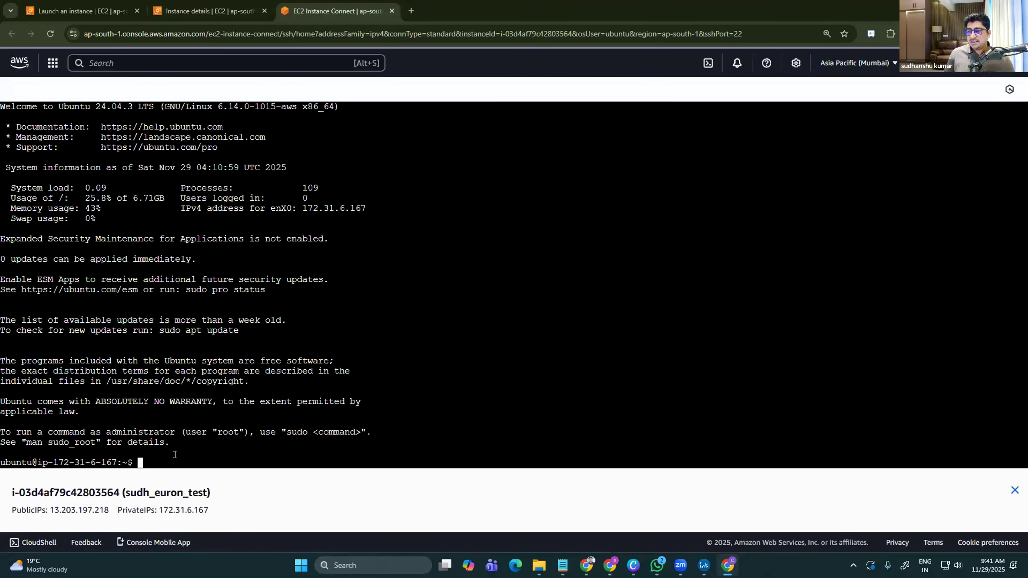
type("cls")
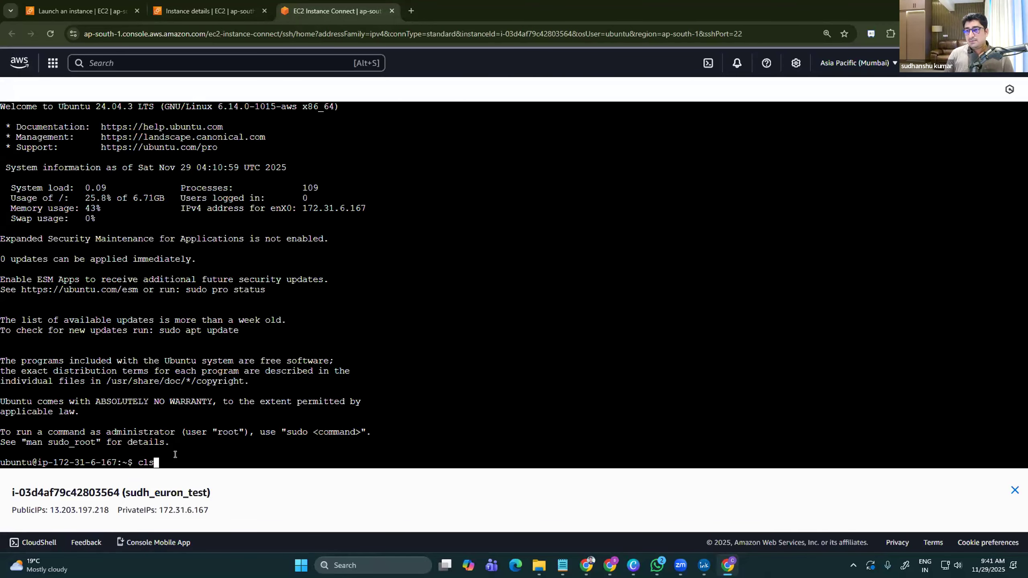
key("Return")
type("clear")
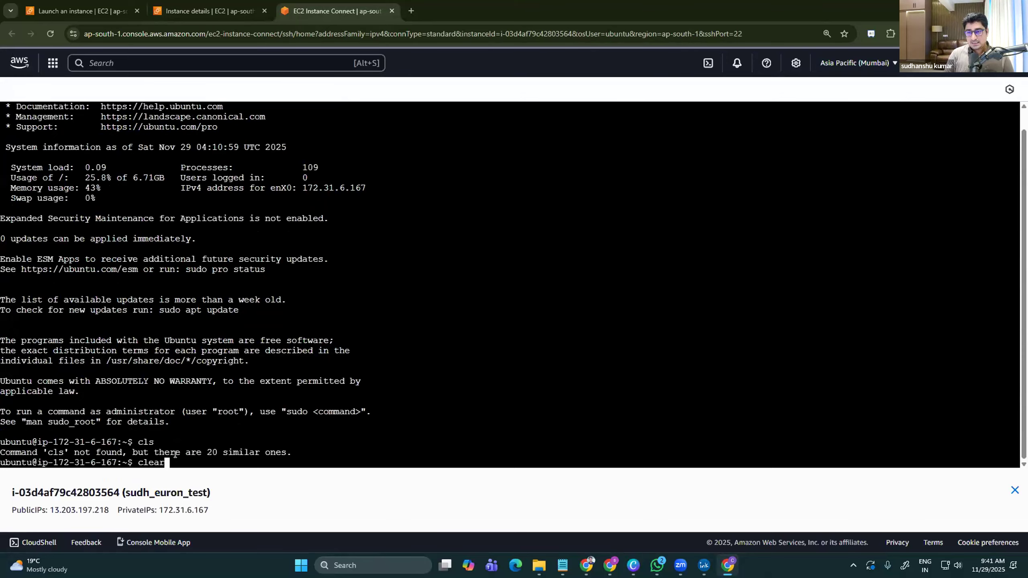
key("Return")
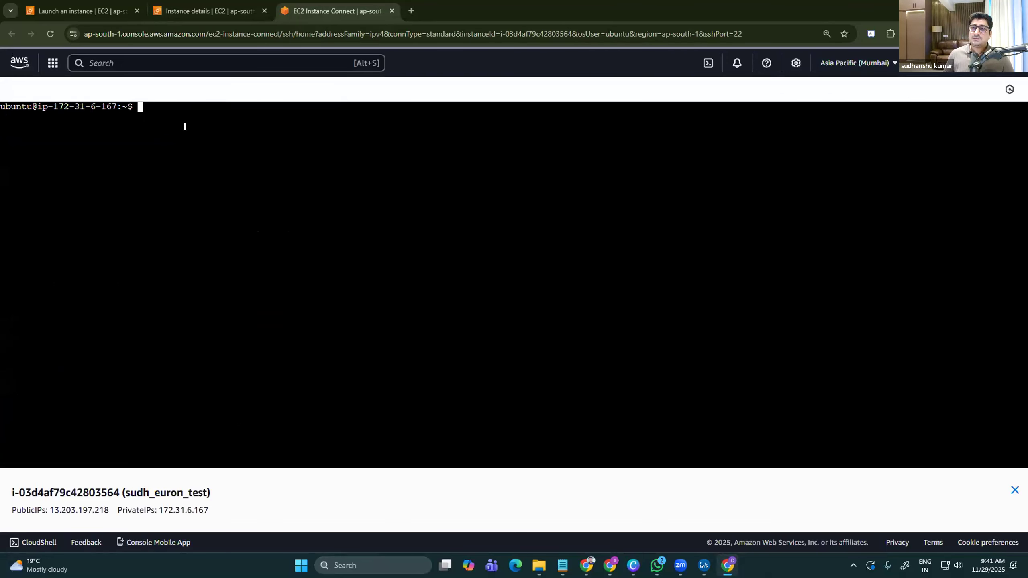
Update the package lists and upgrade all packages by running "sudo apt update && sudo apt upgrade -y".
key("ctrl+plus")
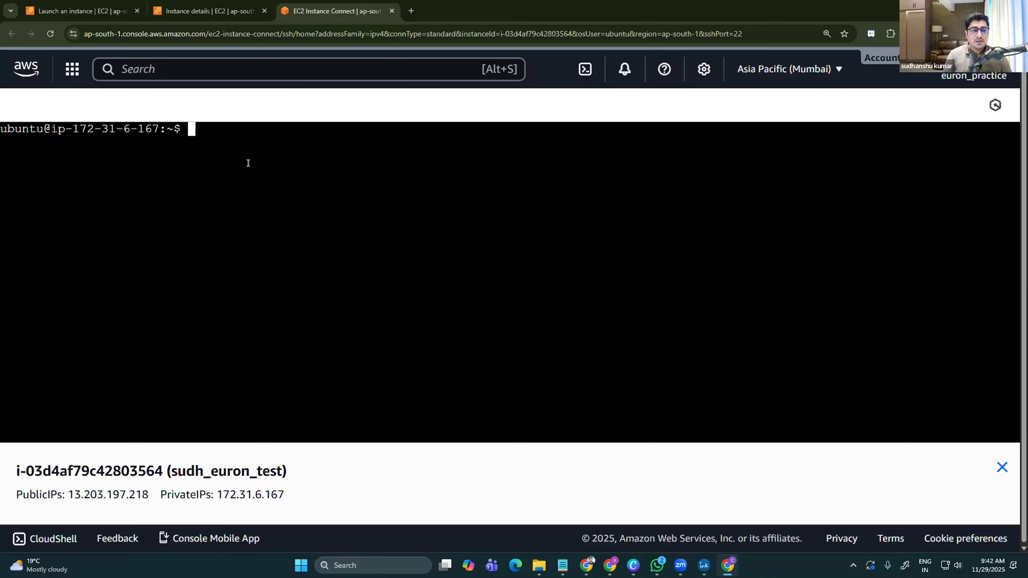
type("sudo ")
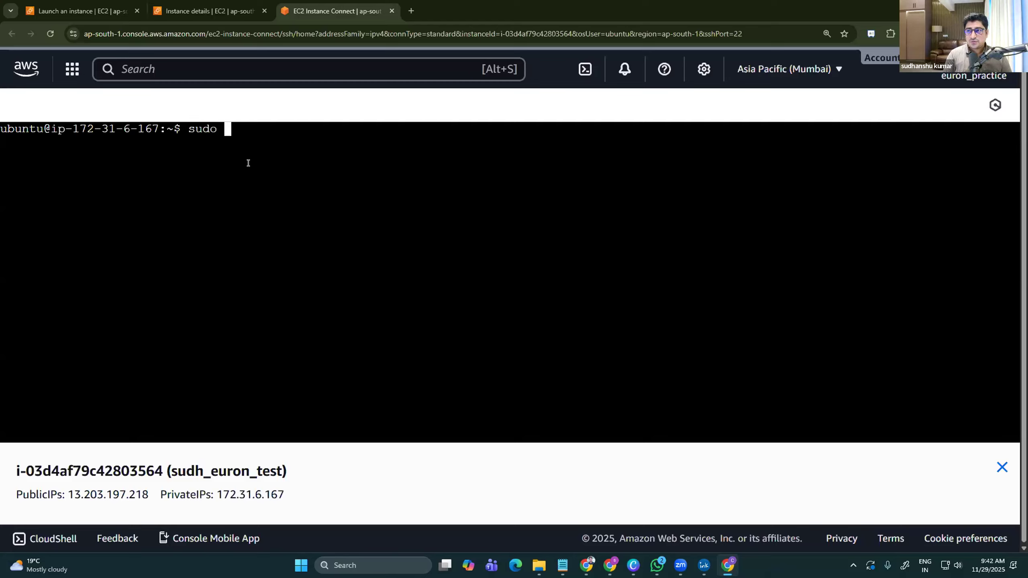
type("apt")
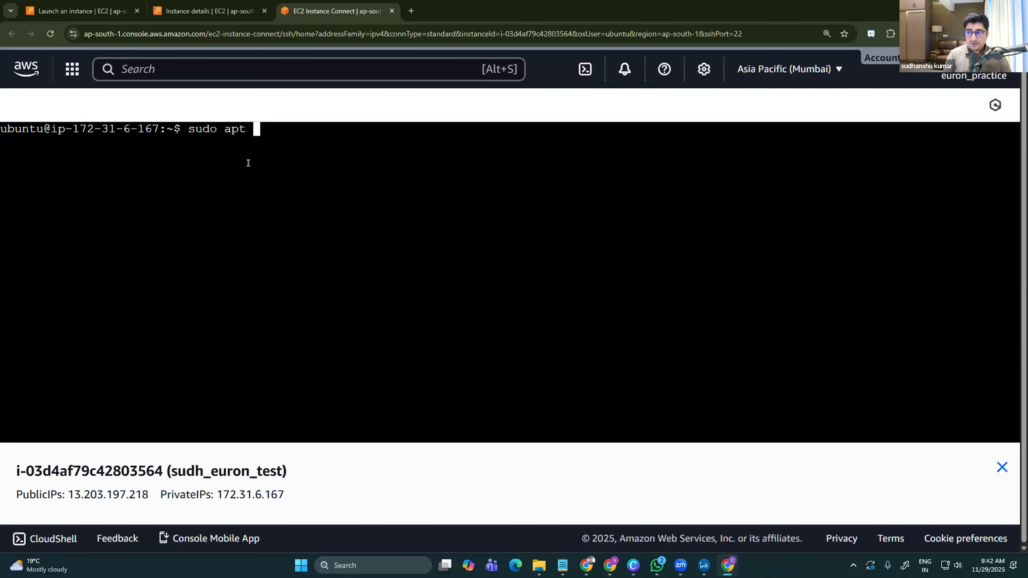
type("update ")
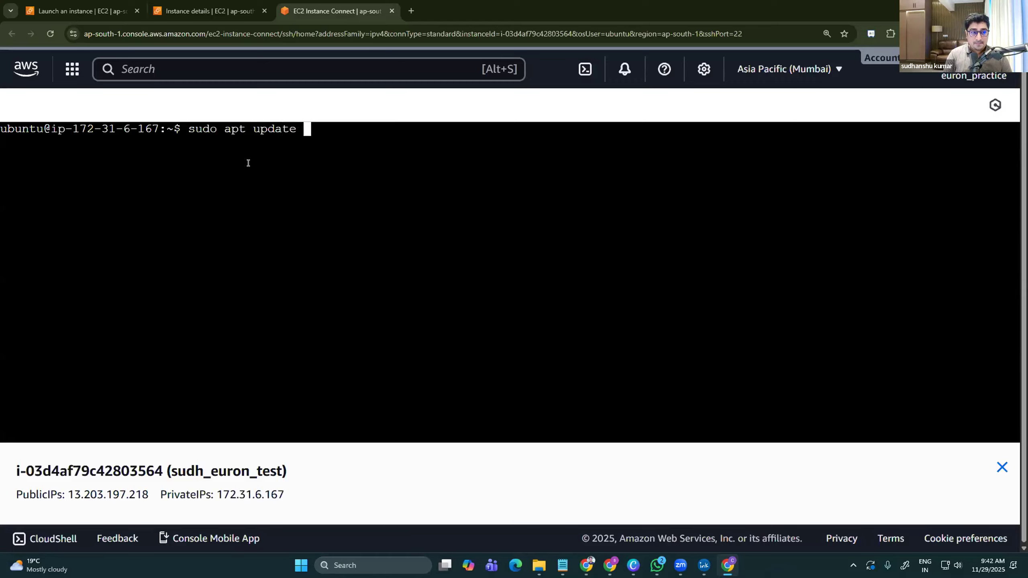
type("&& ")
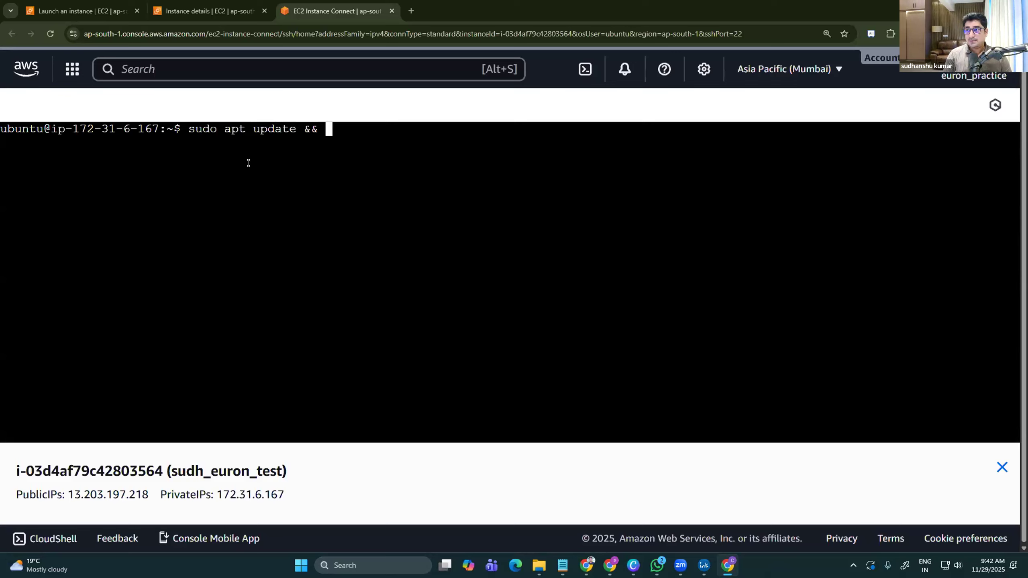
type("sud")
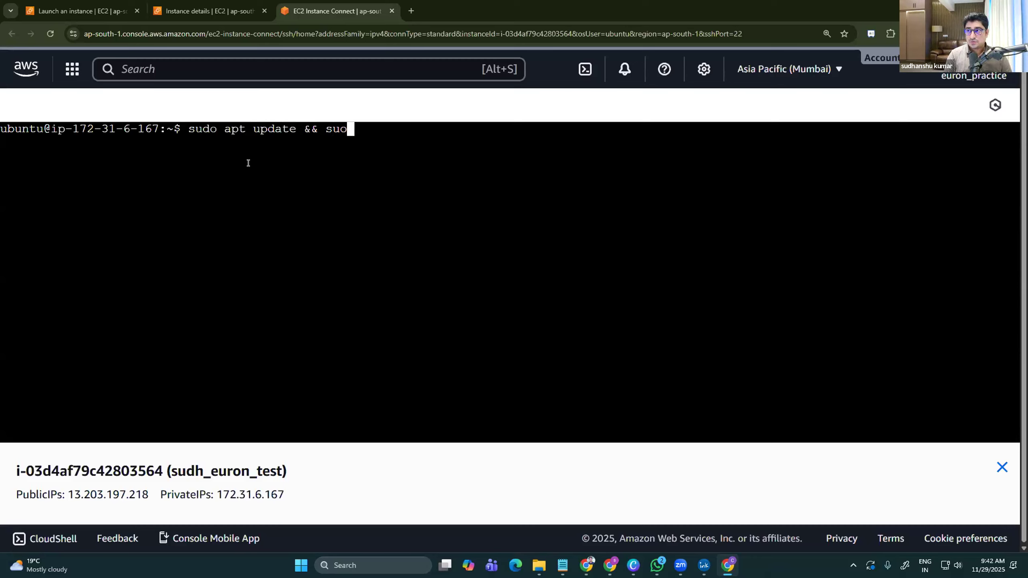
type("o apt ")
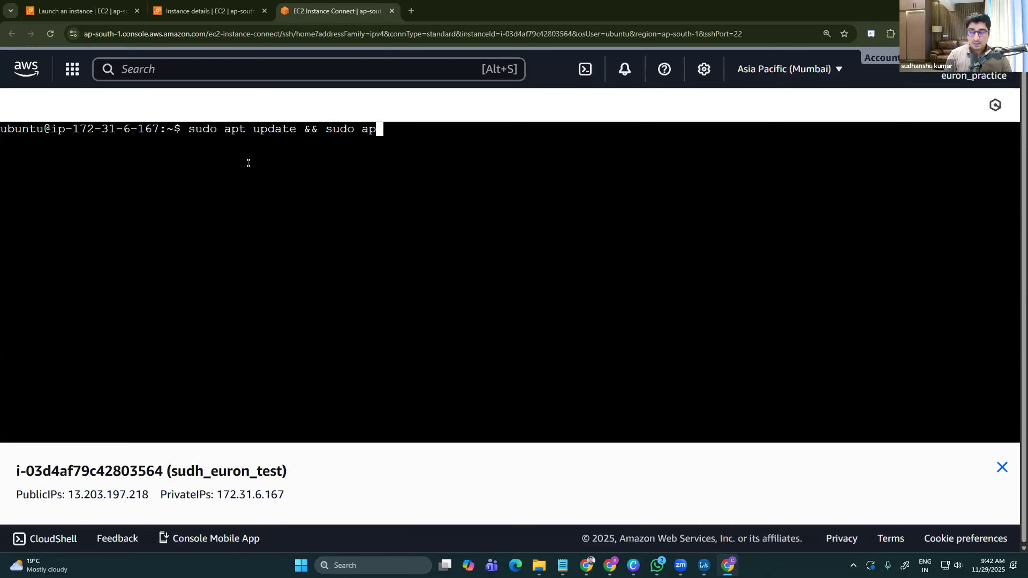
type("upda")
key("BackSpace")
key("BackSpace")
type("grade")
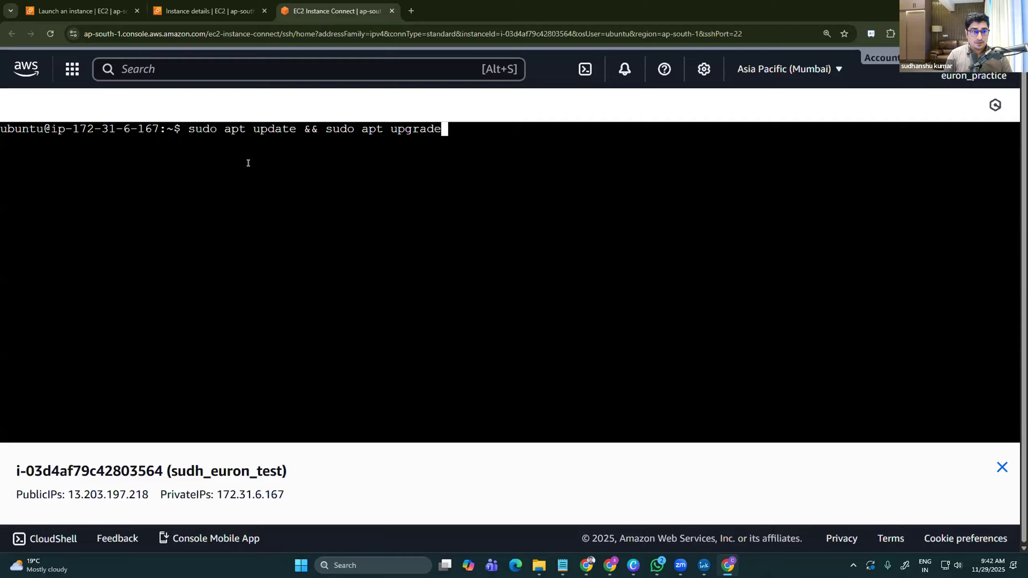
type(" -y")
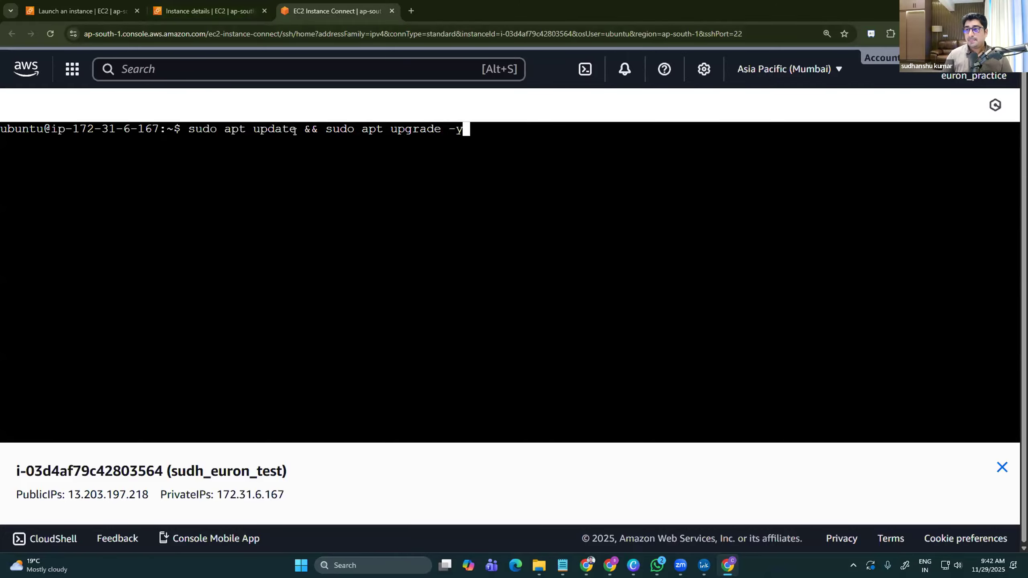
key("Return")
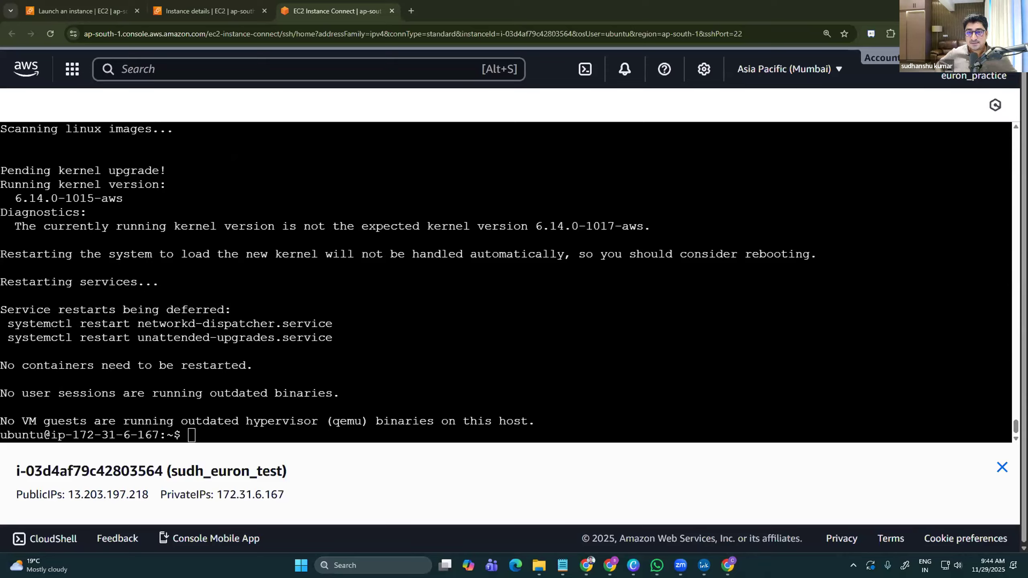
Clear the upgrade output from the terminal.
left_click(326, 390)
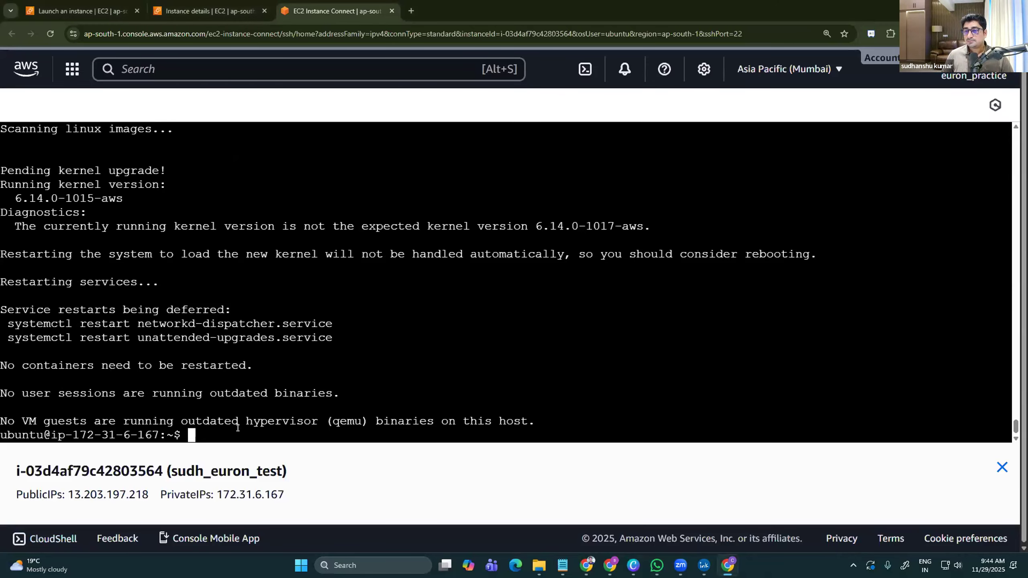
left_click_drag(43, 435, 0, 435)
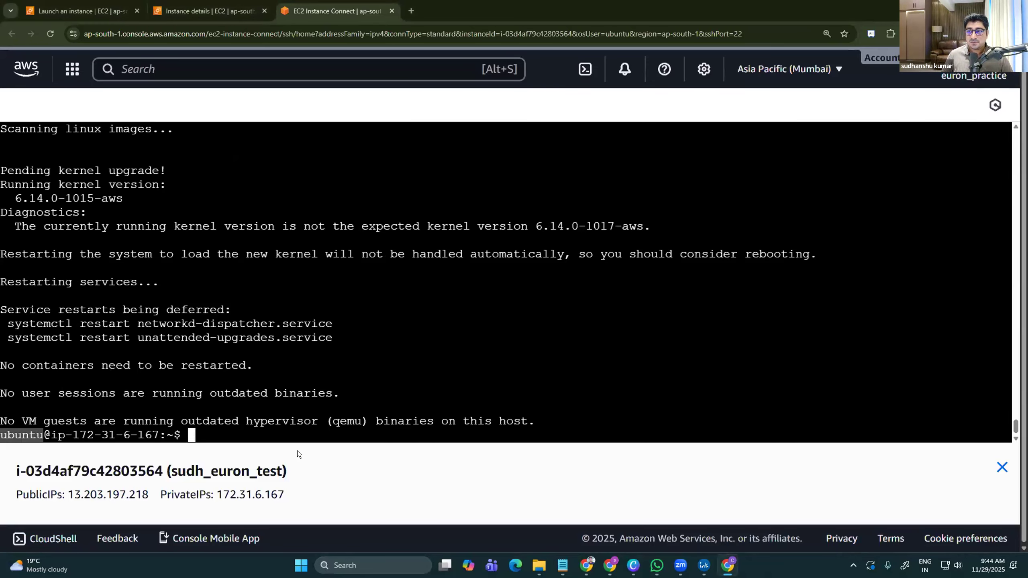
left_click(270, 415)
type("clear")
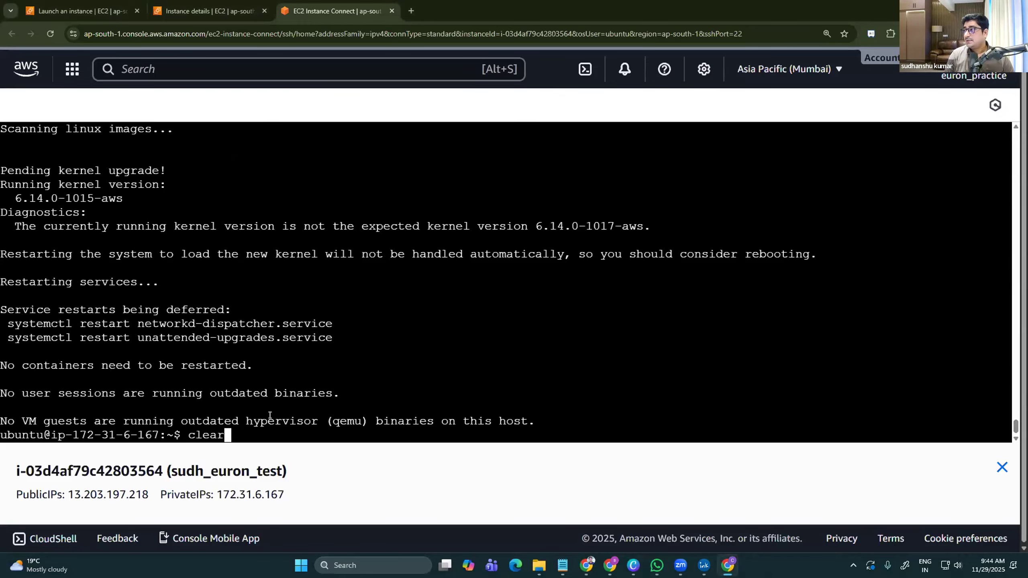
key("Return")
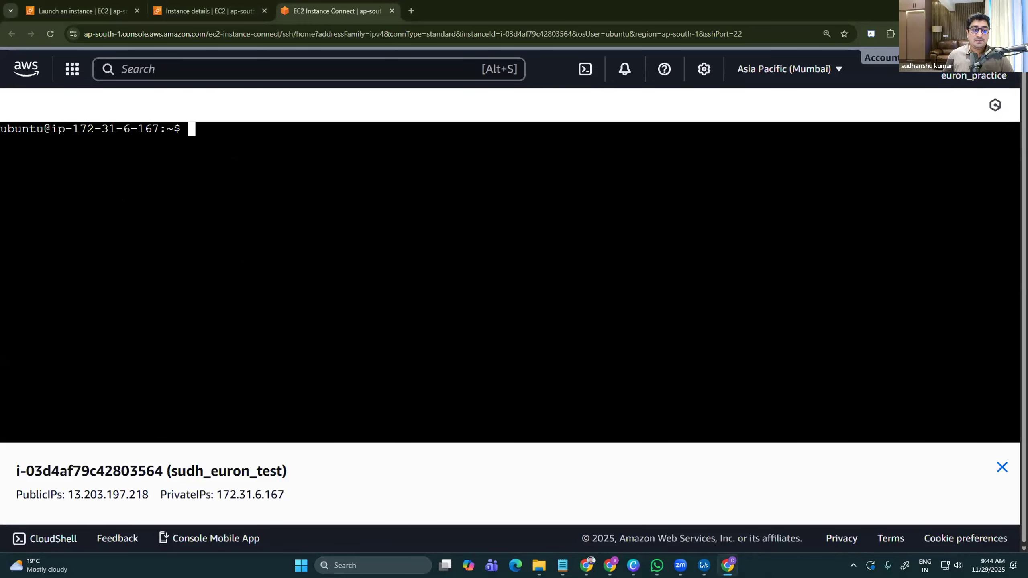
Install pip and venv by pasting and running "sudo apt install -y python3-pip python3-venv".
key("alt+Tab")
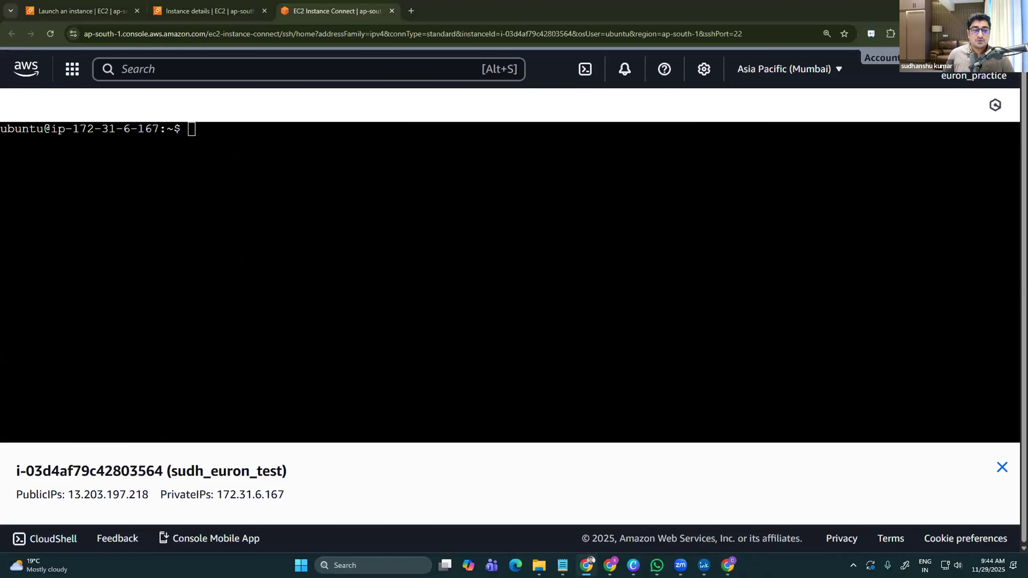
left_click(281, 244)
right_click(186, 202)
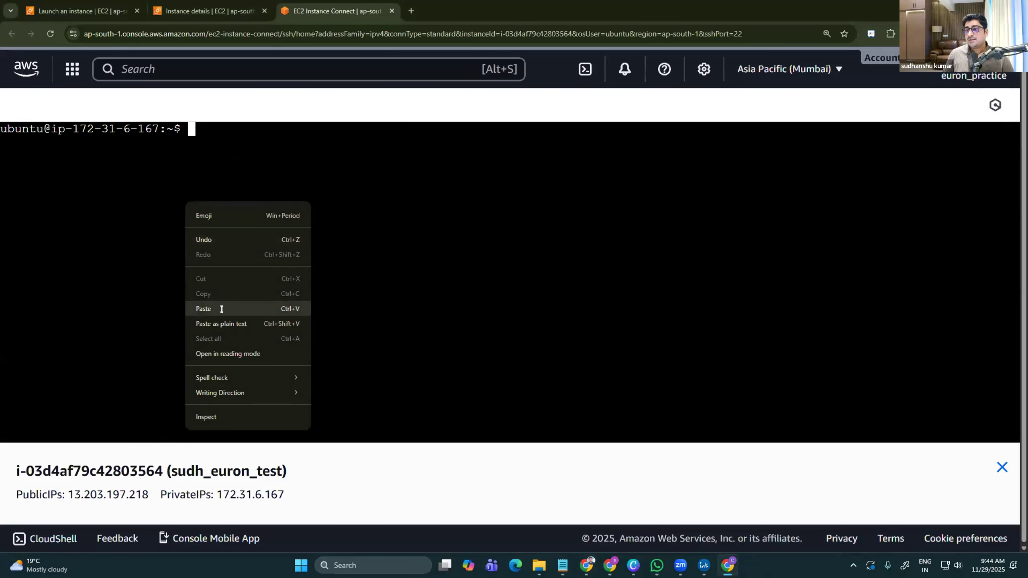
left_click(221, 309)
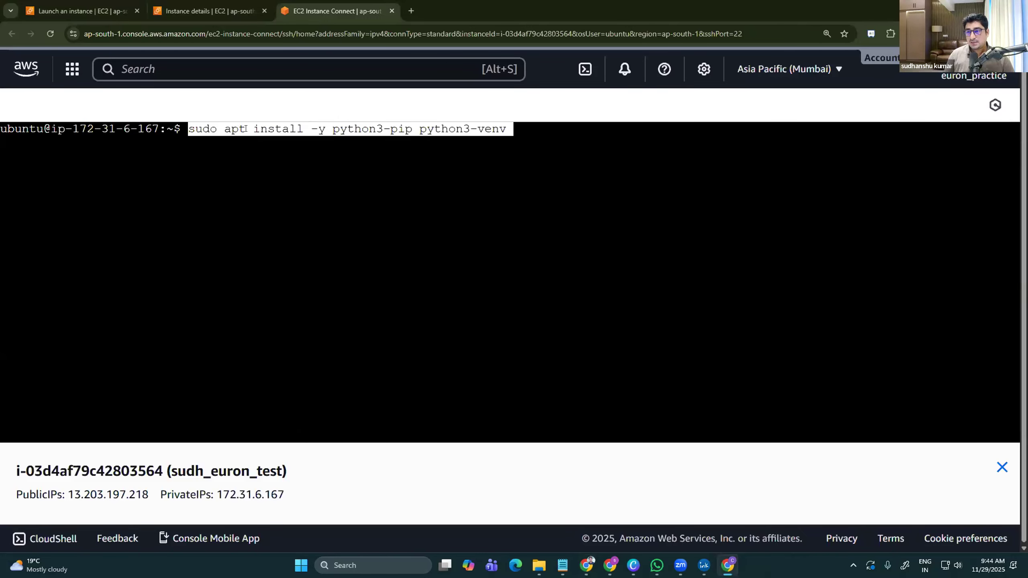
key("Return")
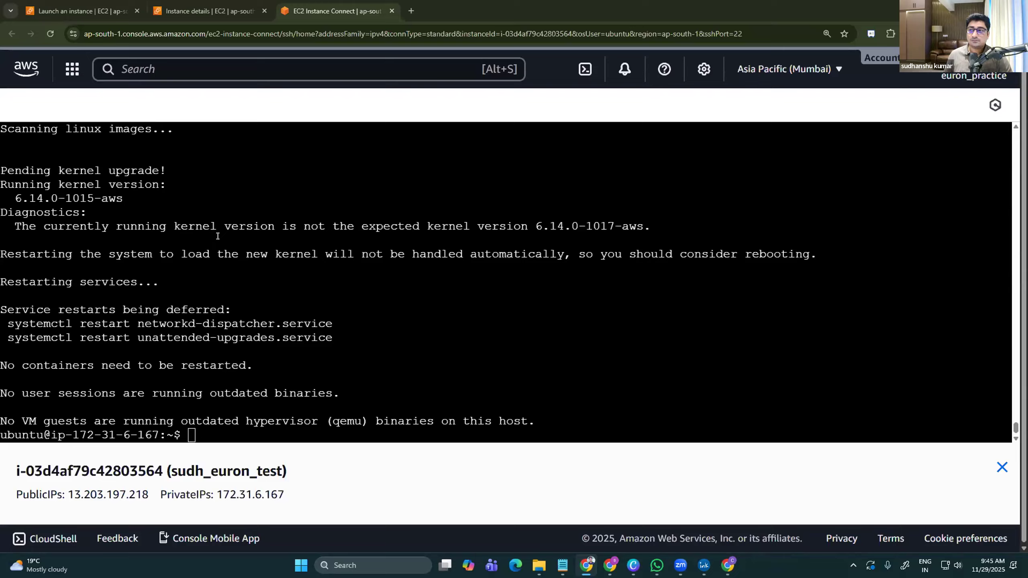
Create a directory named fastapi-app in the ubuntu home folder using mkdir.
scroll(237, 418, "down", 2)
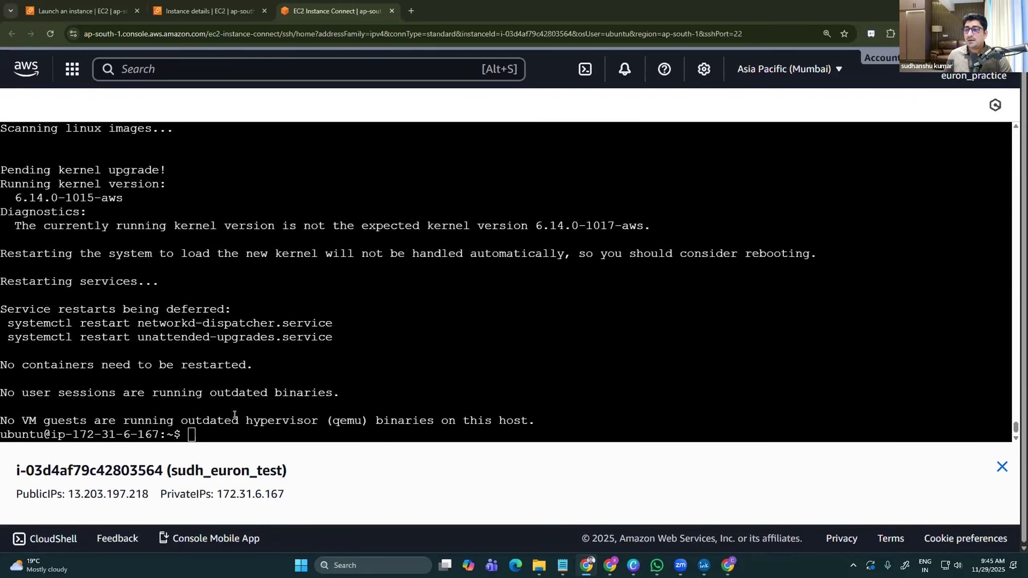
left_click(283, 391)
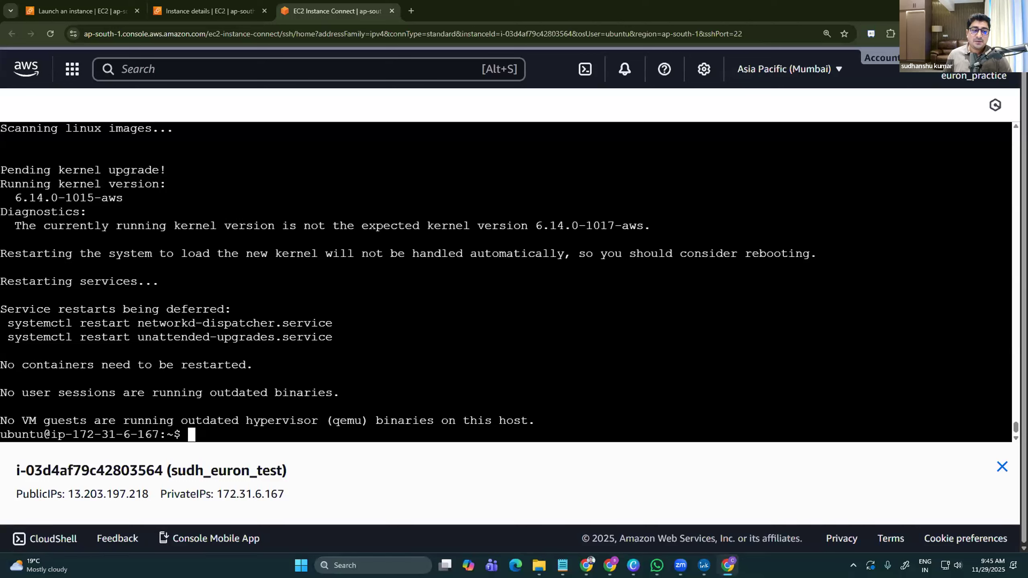
key("alt+Tab")
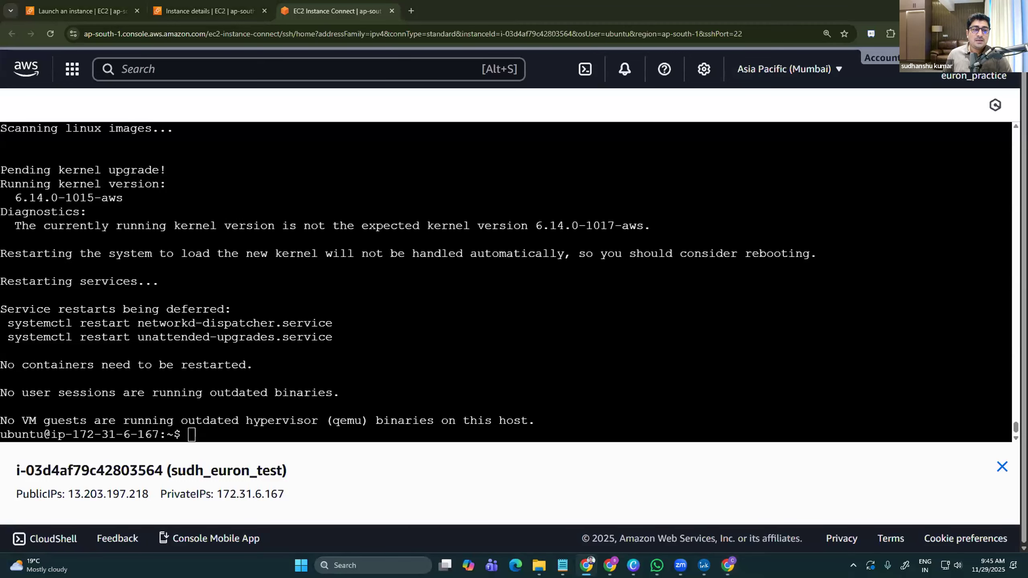
left_click(335, 400)
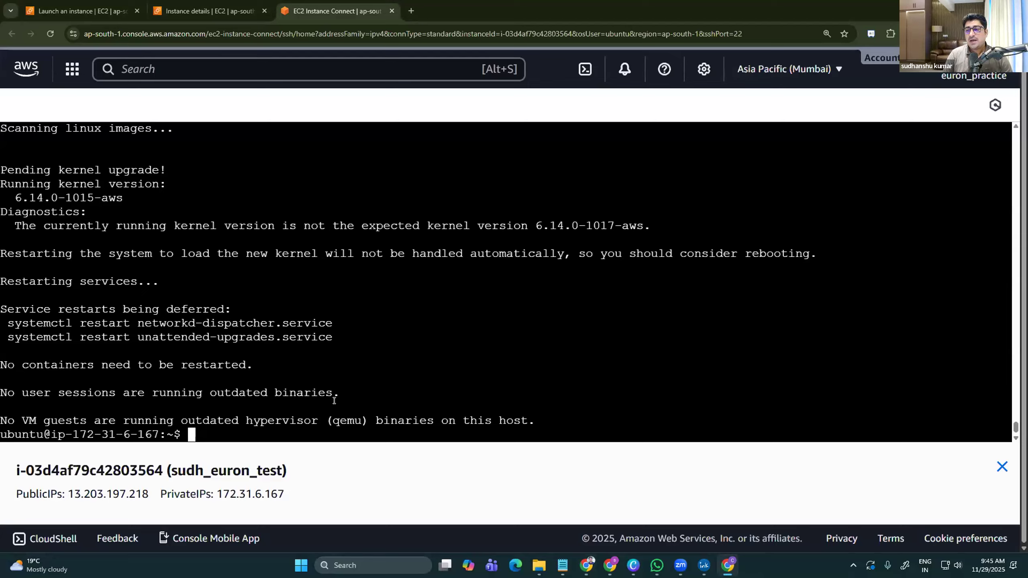
type("mkdir ")
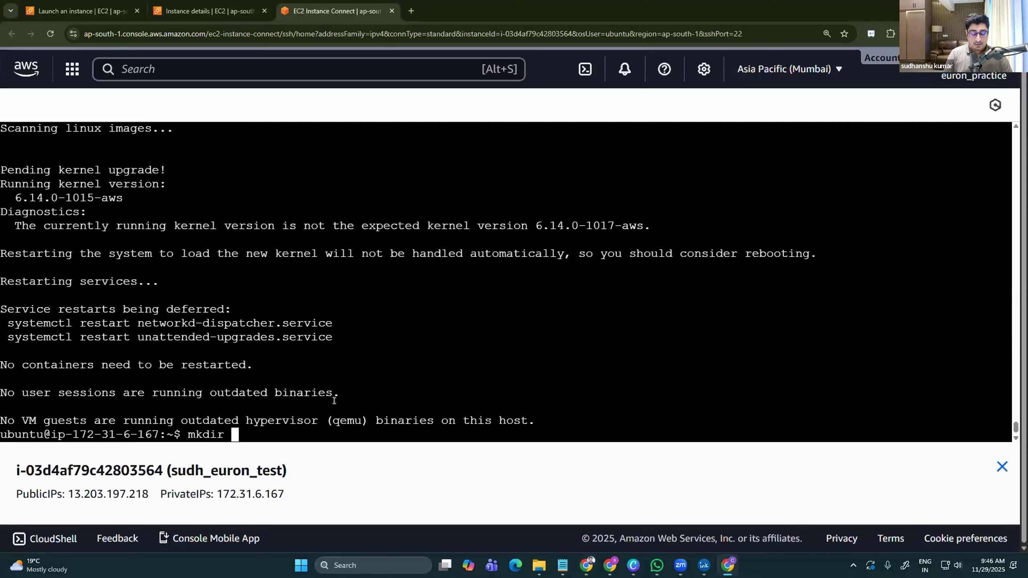
type("fastapi-app")
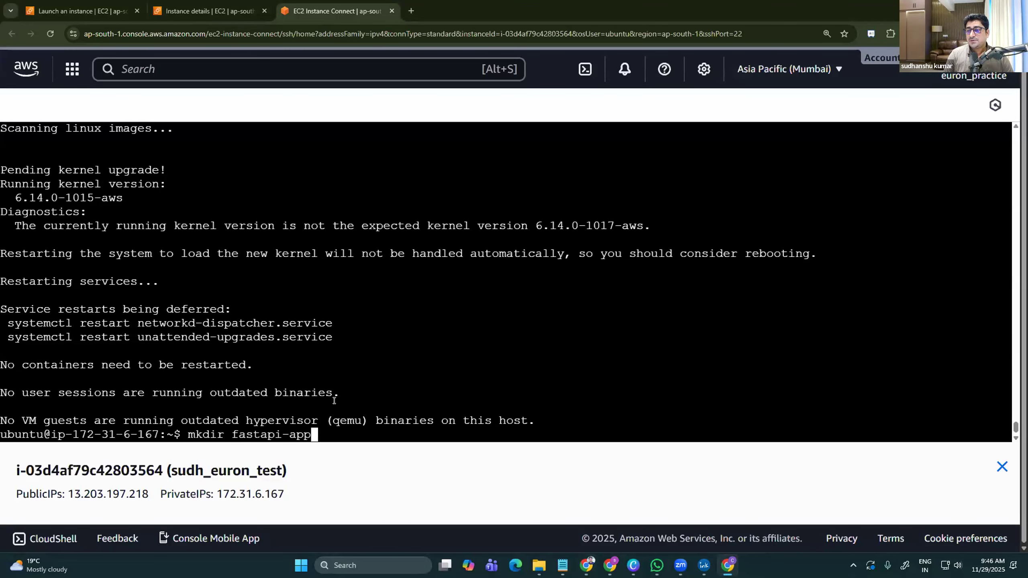
key("Return")
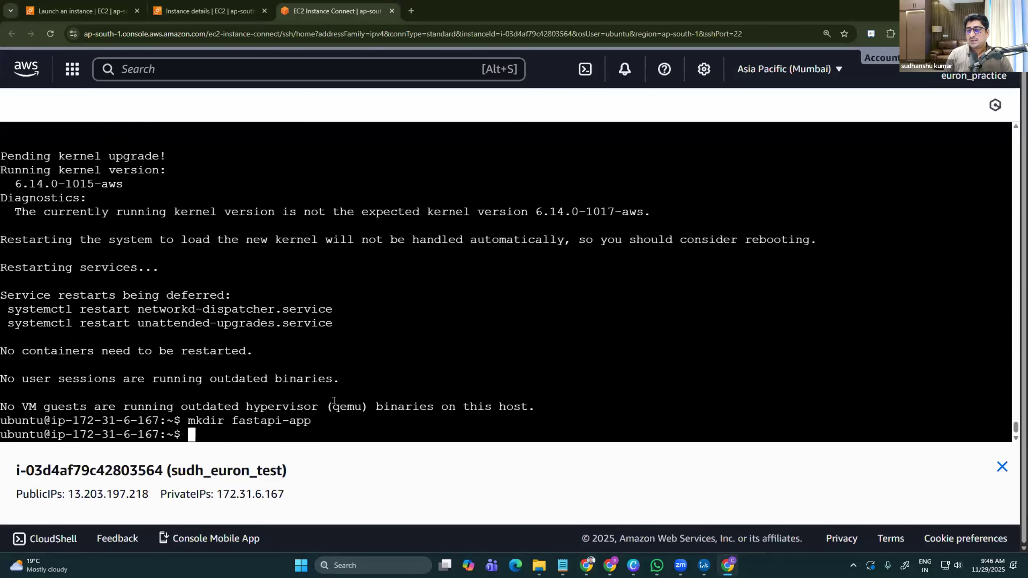
List the home folder's contents in long format with "ls -l".
type("ls -l")
key("Return")
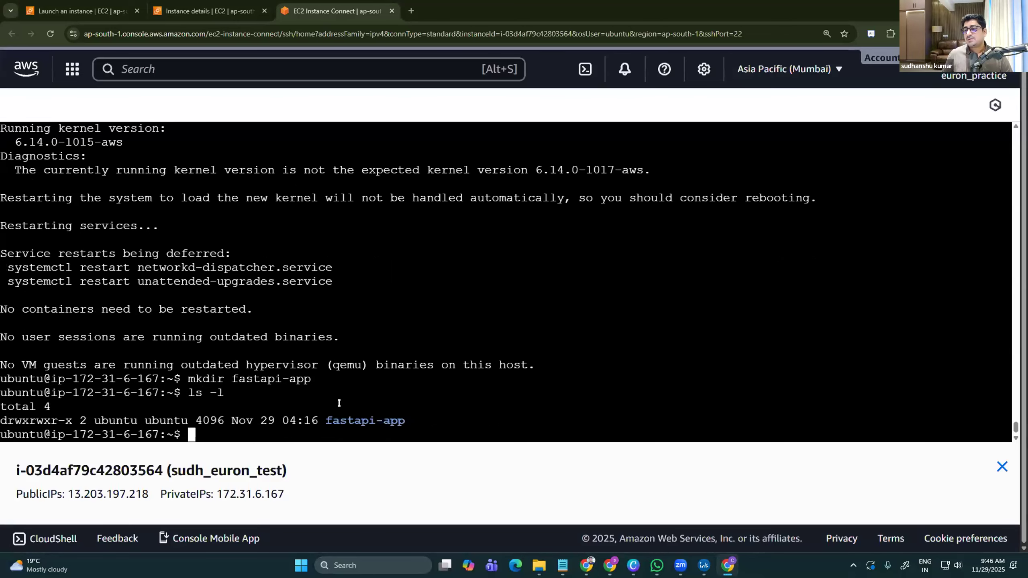
Change into the fastapi-app directory with cd and clear the terminal output.
double_click(417, 415)
left_click(340, 412)
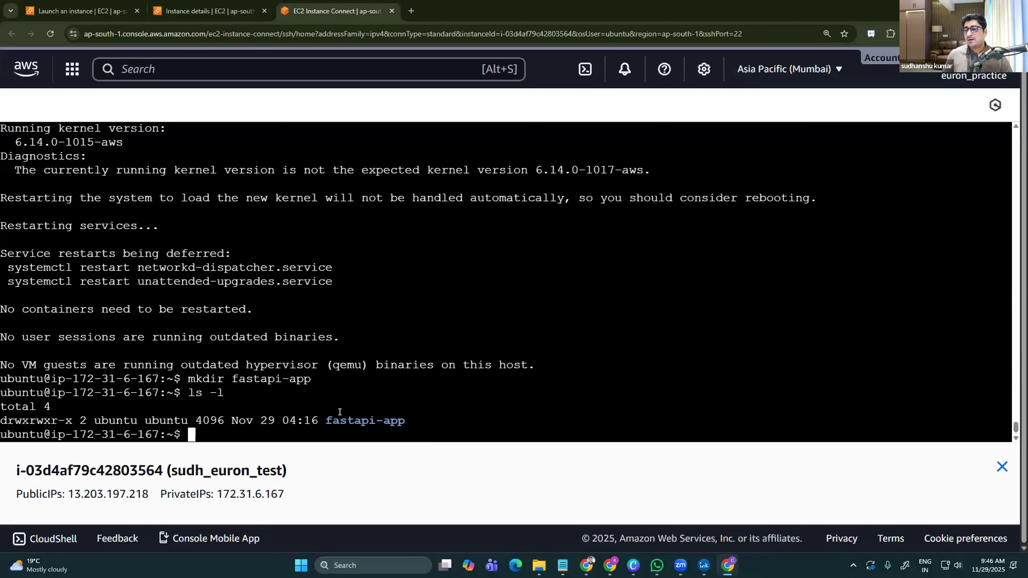
type("cd fa")
key("Tab")
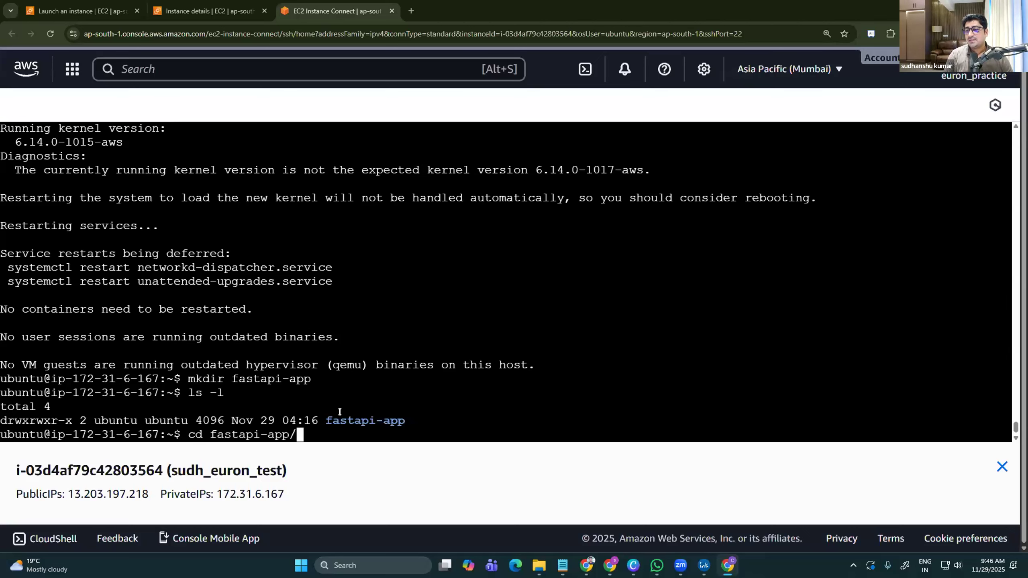
key("Return")
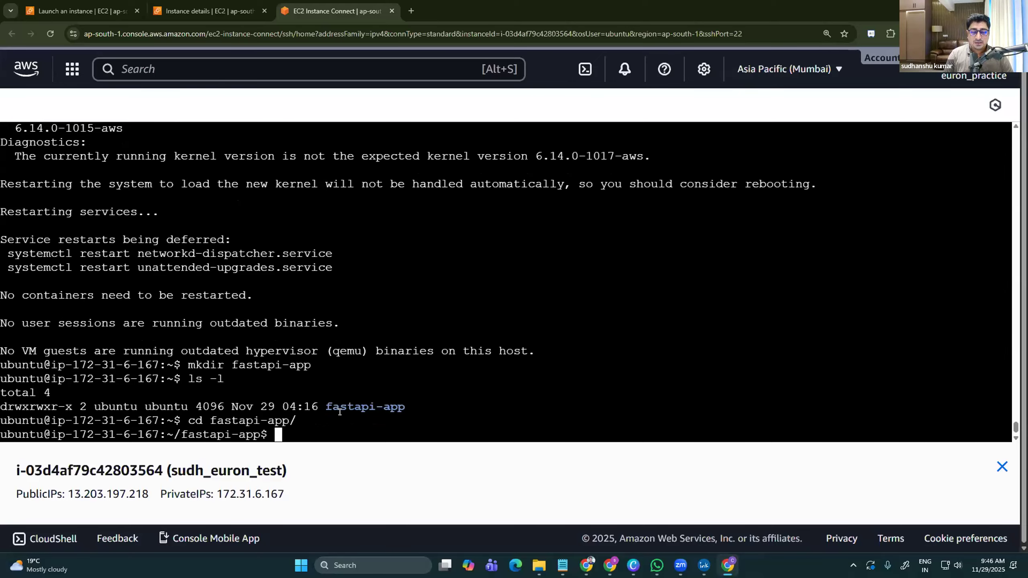
type("clear")
key("Return")
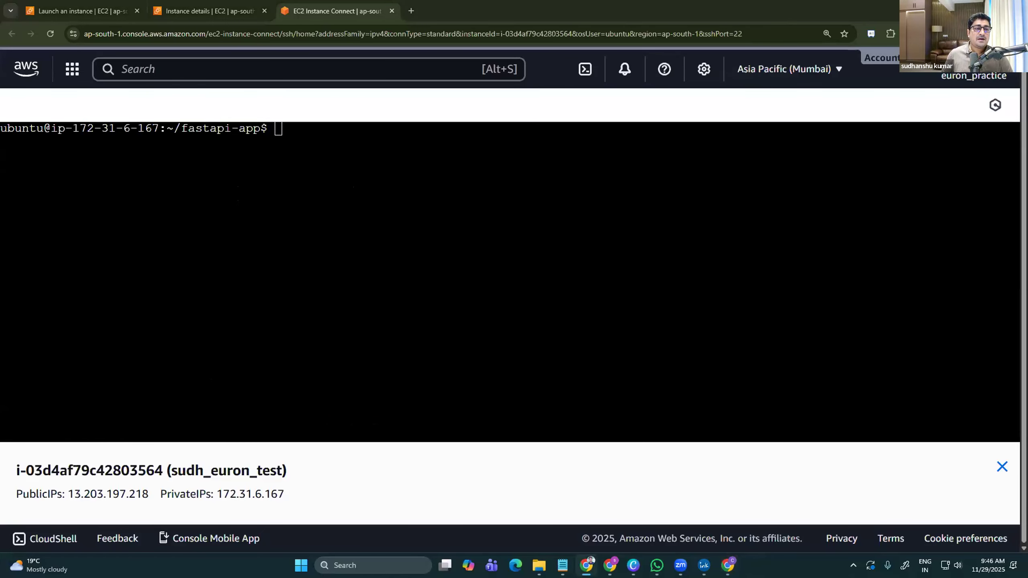
Print the current working directory with "pwd" and examine the path it returns.
left_click_drag(164, 128, 324, 129)
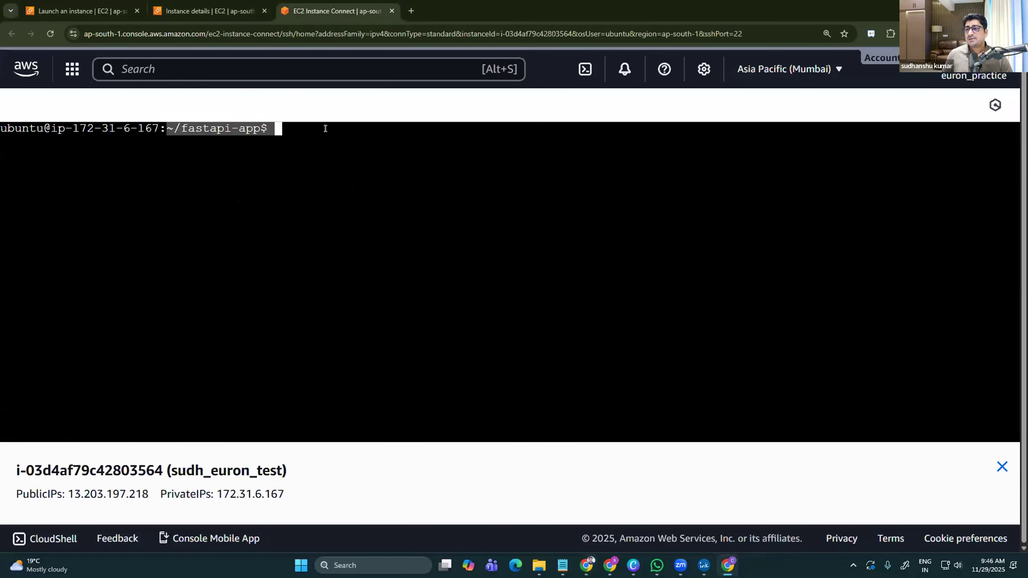
type("pwd")
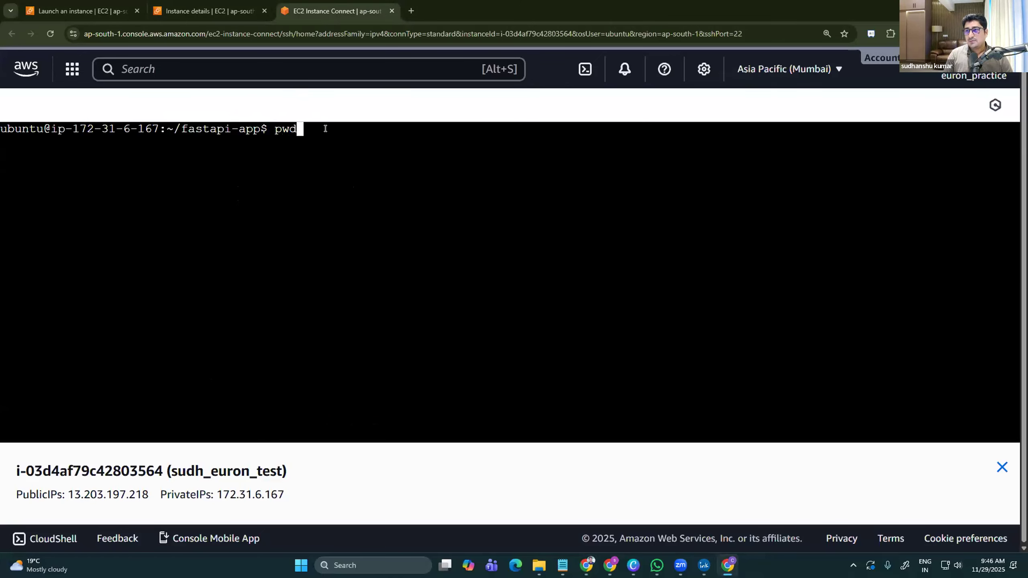
key("Return")
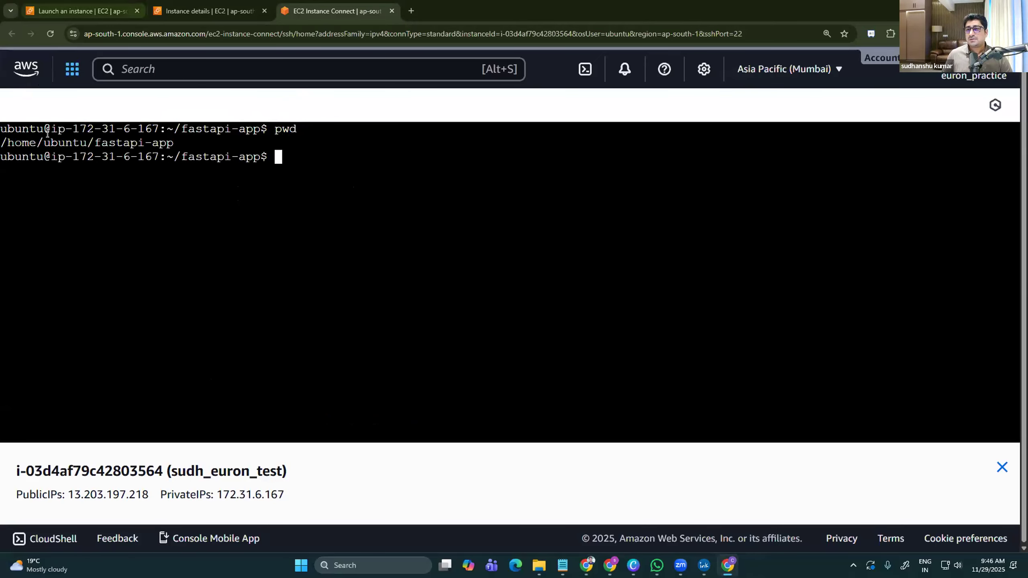
left_click_drag(173, 143, 1, 142)
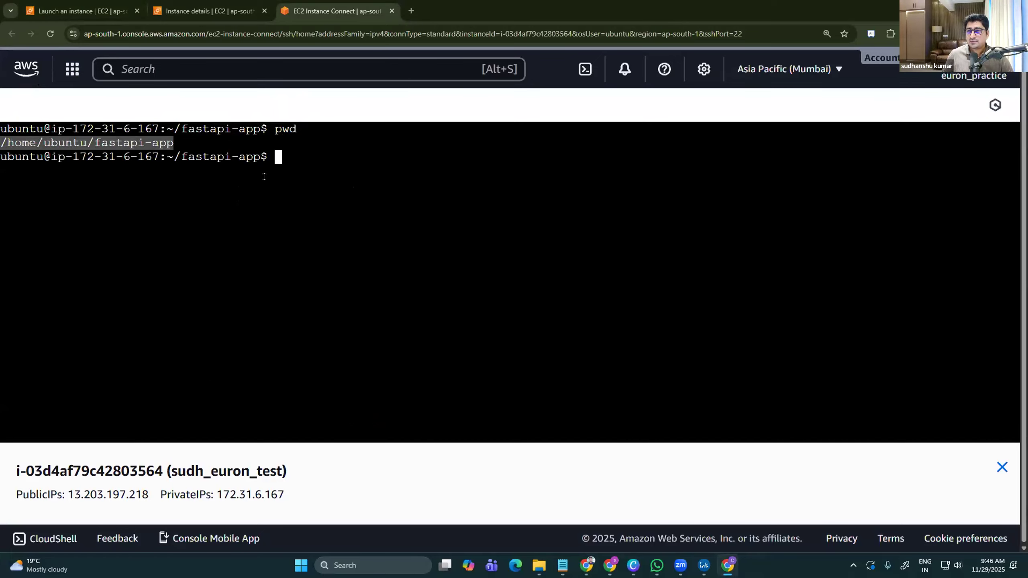
left_click(167, 139)
left_click_drag(173, 142, 2, 143)
left_click(91, 142)
left_click_drag(92, 142, 171, 142)
left_click(322, 161)
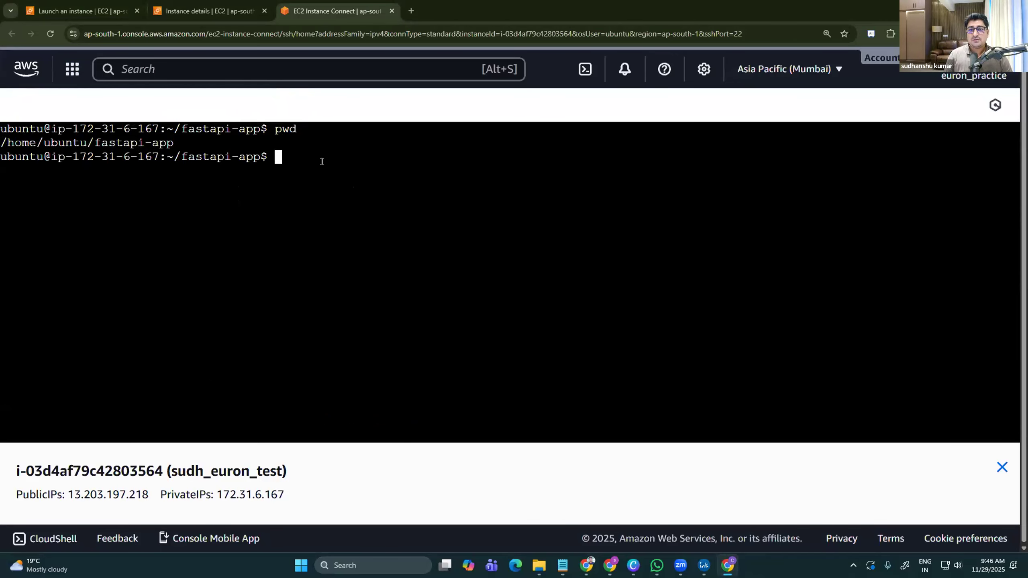
Create a Python virtual environment named venv in the fastapi-app directory by running "python3 -m venv venv".
type("python")
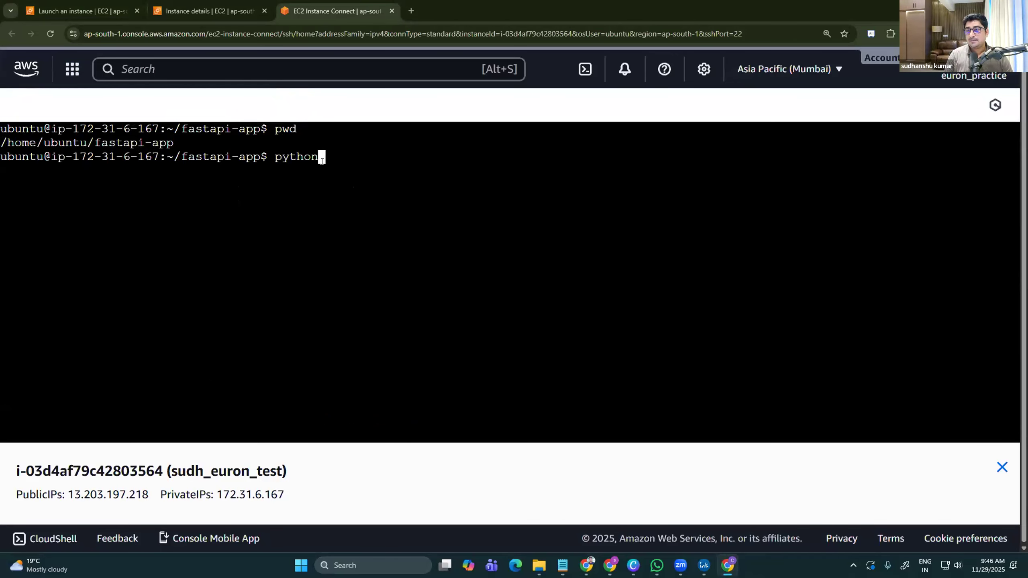
type("3")
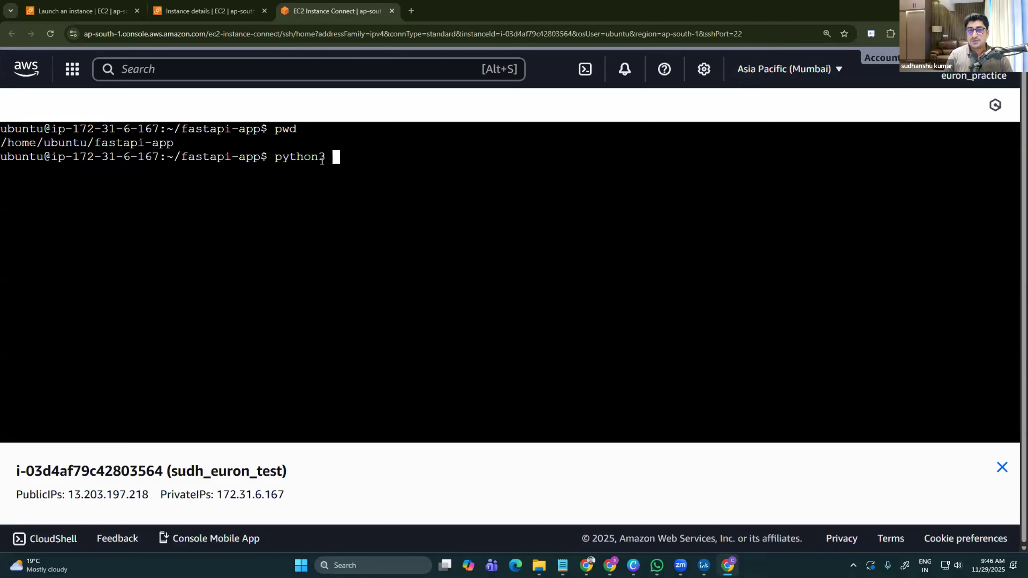
type(" -mk")
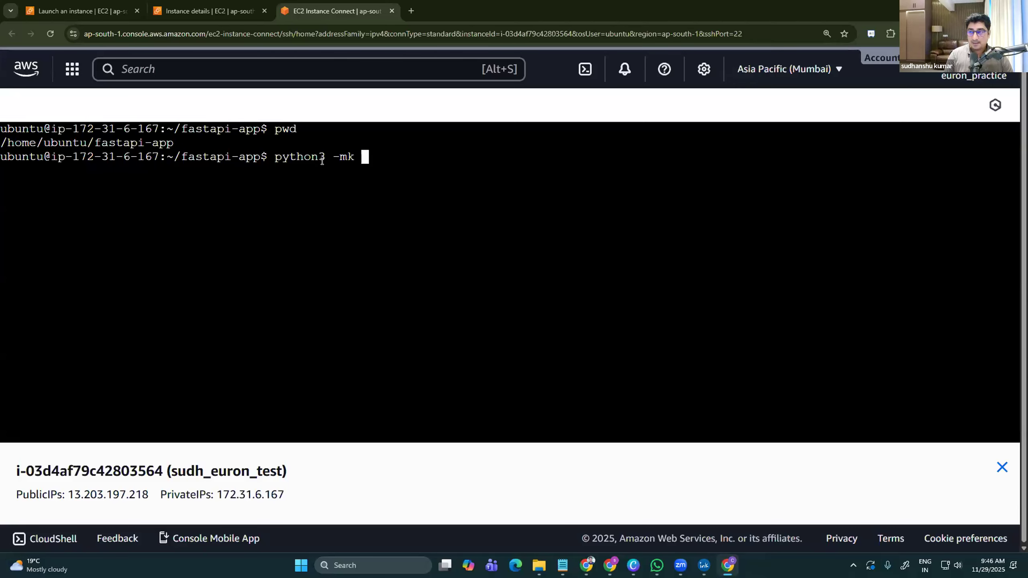
key("BackSpace")
type("venv")
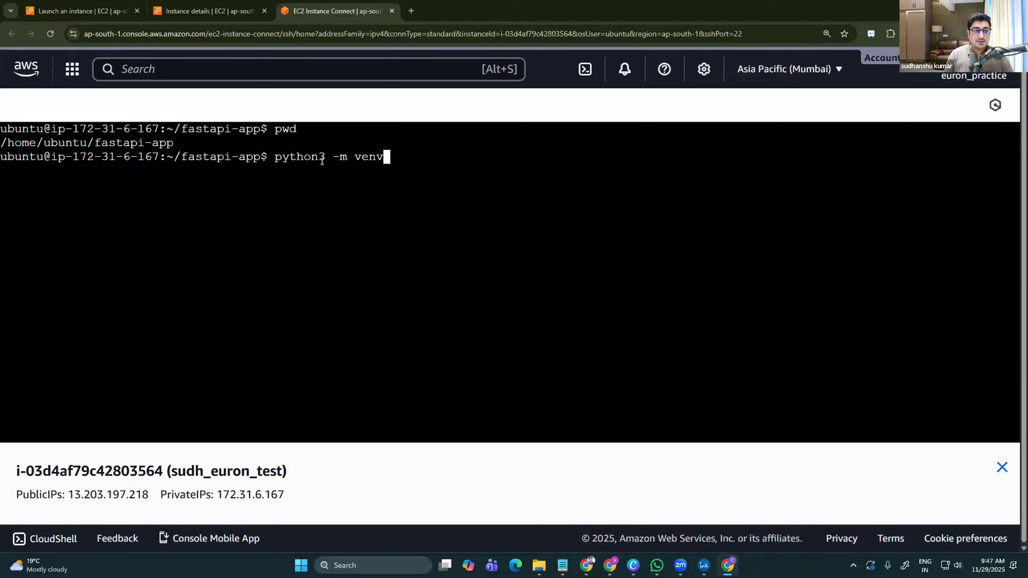
type(" ven")
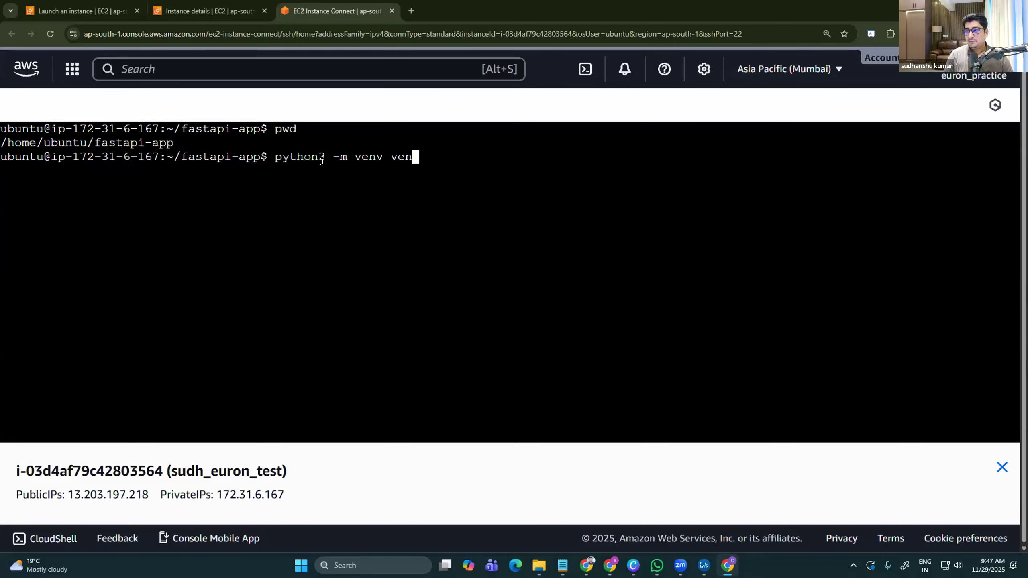
type("v")
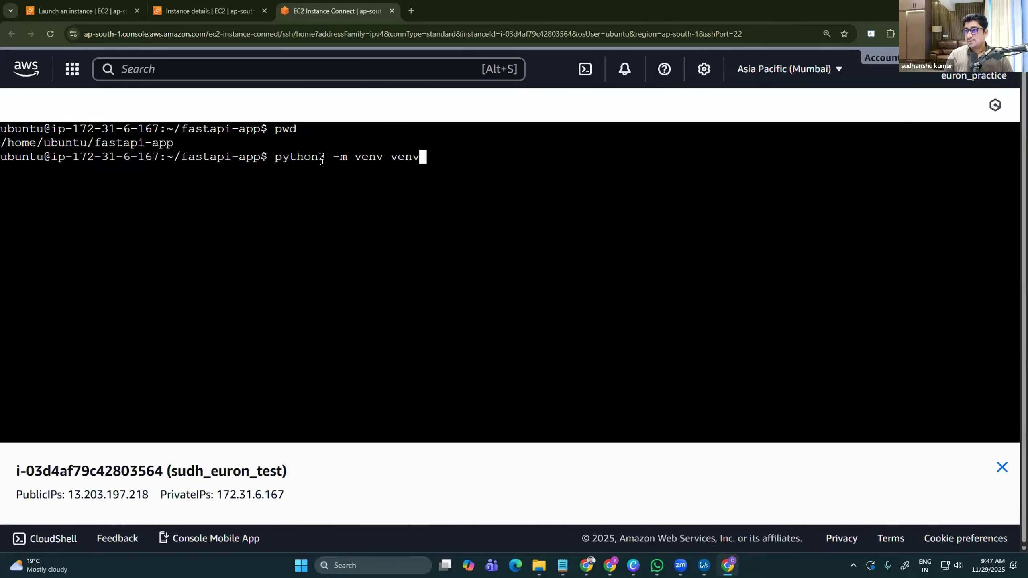
key("Return")
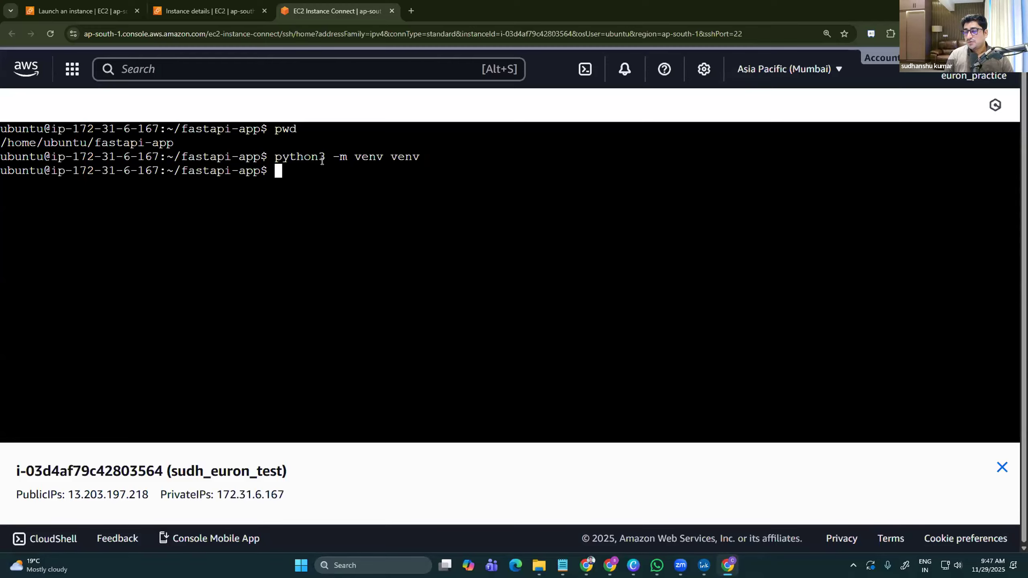
List the fastapi-app directory's contents with "ls -l" to check for the virtual environment folder.
type("ls -l")
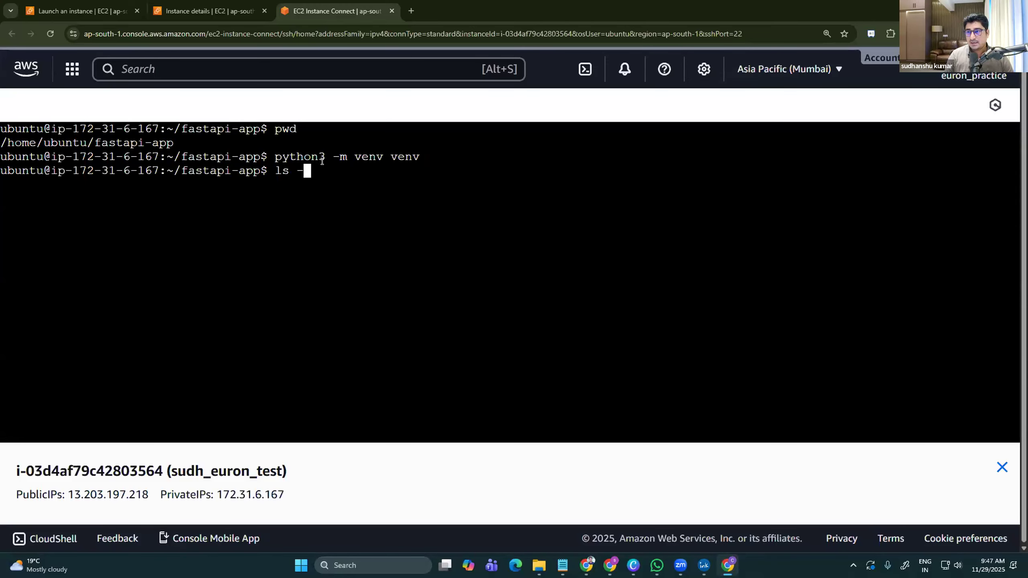
key("Return")
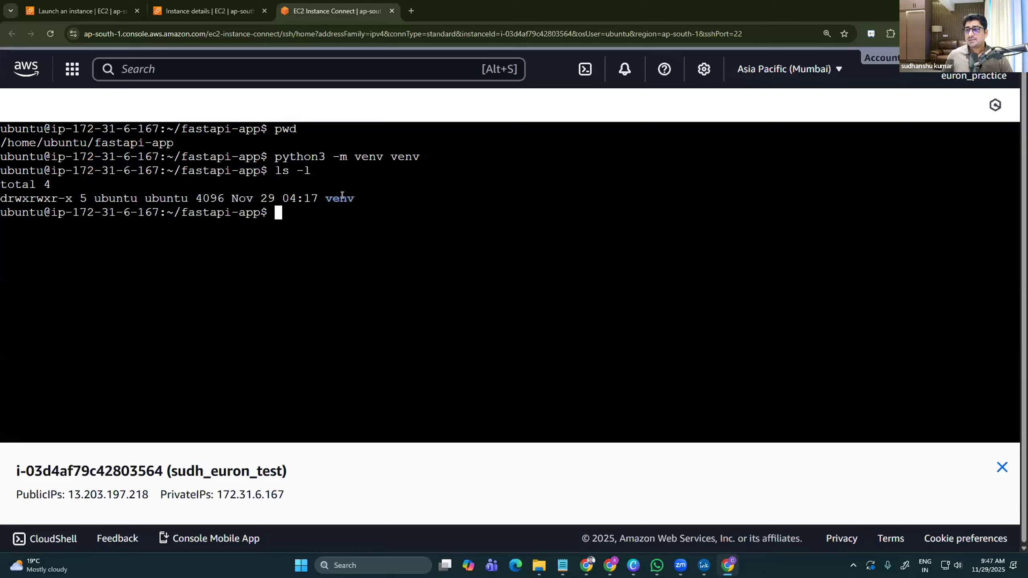
double_click(325, 196)
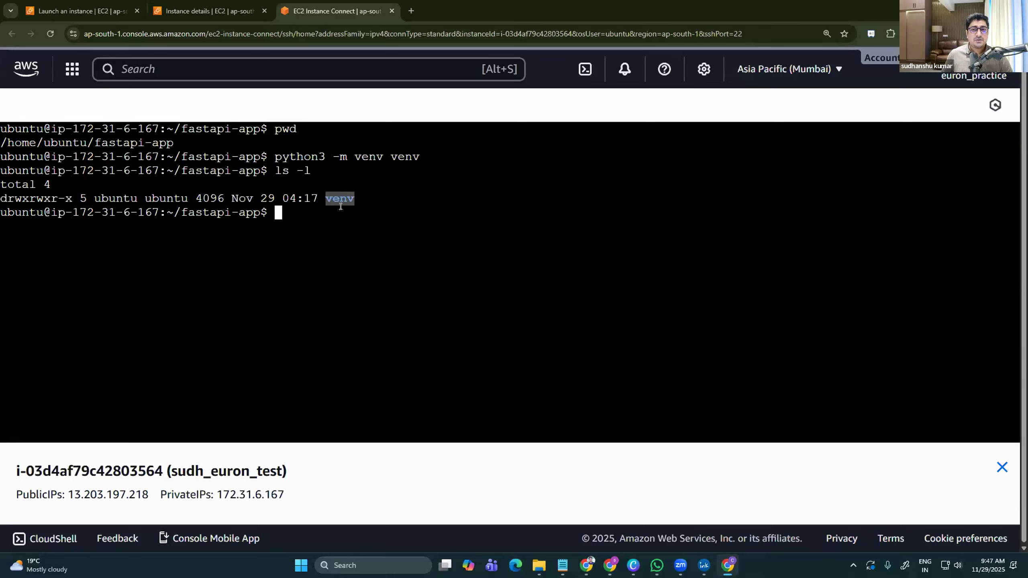
left_click(376, 201)
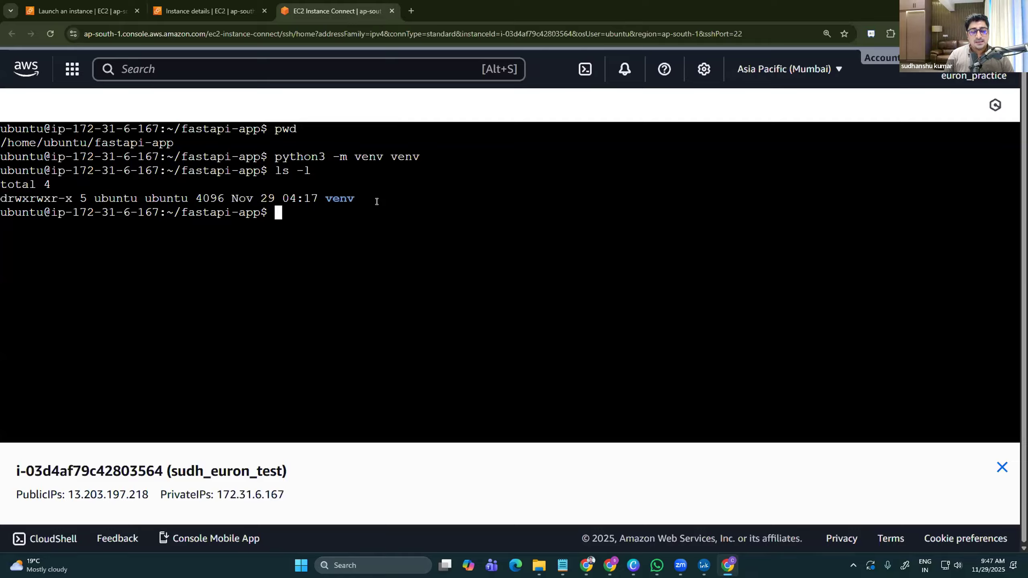
Activate the virtual environment by running "source venv/bin/activate" and check the environment prefix on the prompt.
type("scou")
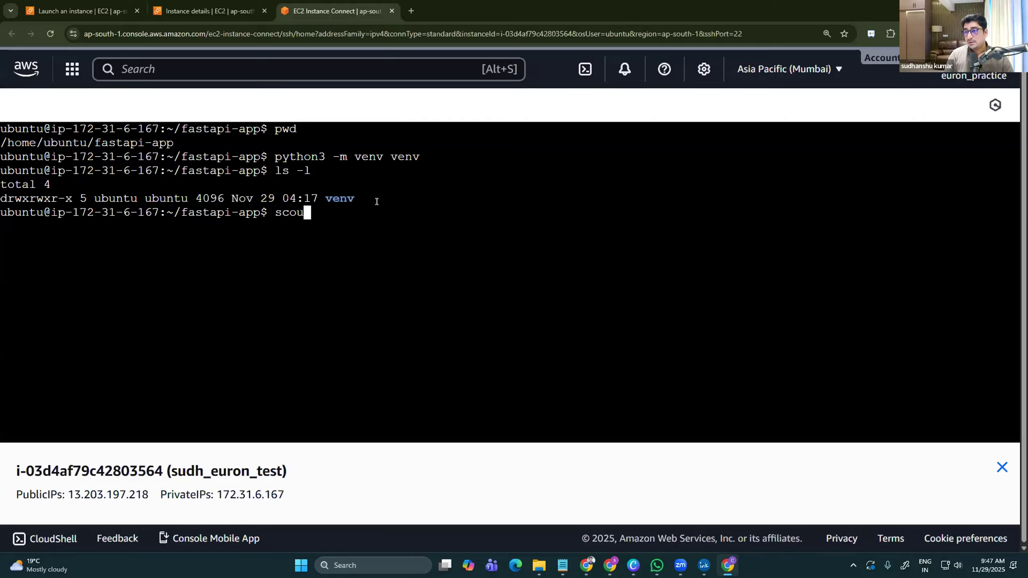
key("BackSpace")
key("BackSpace")
key("BackSpace")
key("BackSpace")
type("socu")
key("BackSpace")
key("BackSpace")
type("uc")
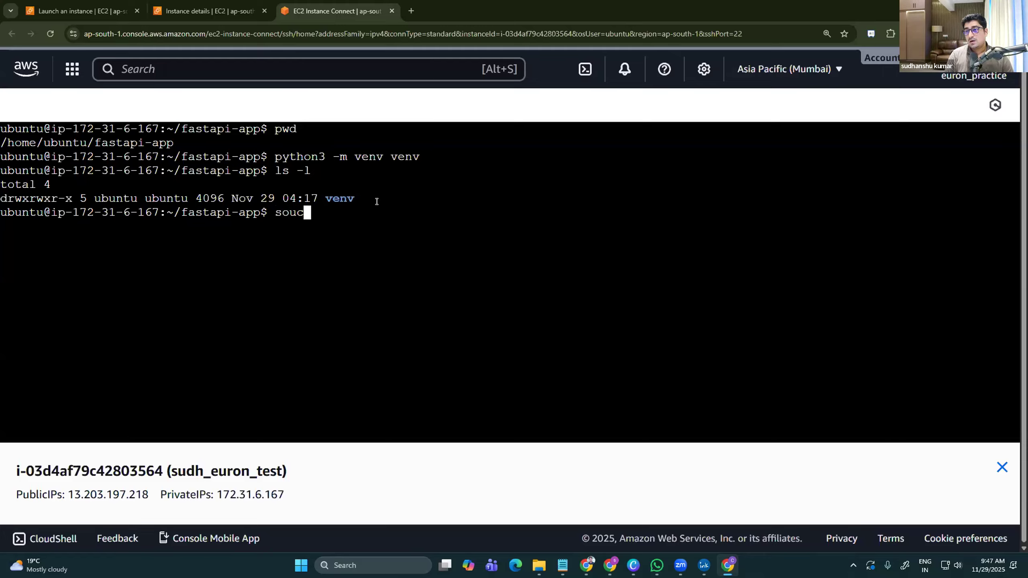
key("BackSpace")
type("rce ")
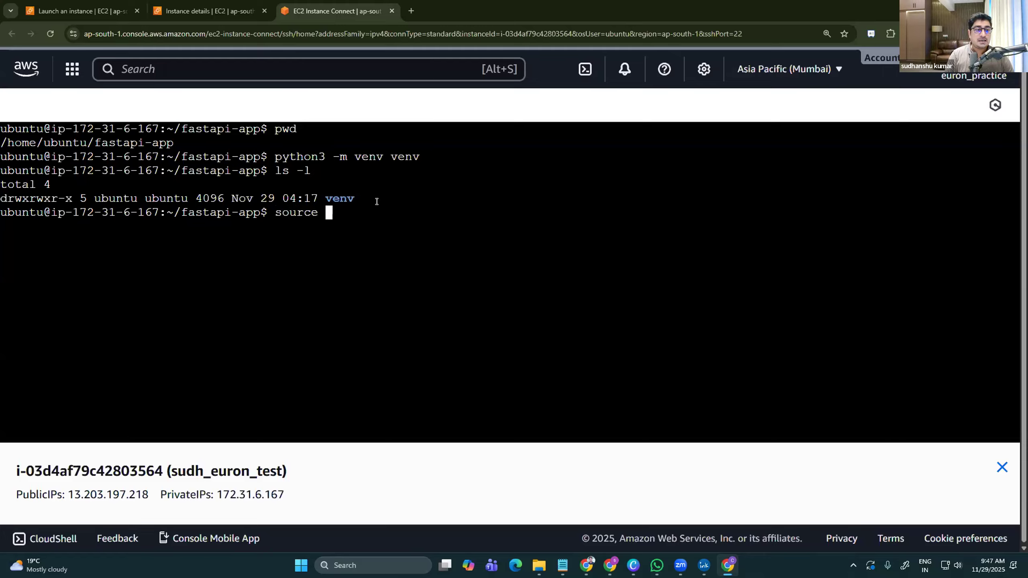
type("venv/bin/")
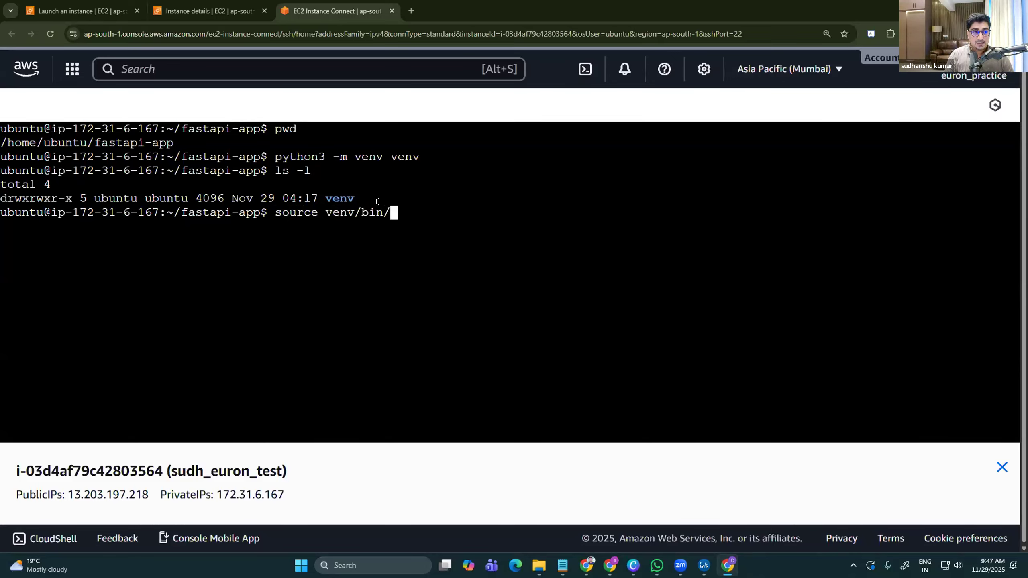
type("activate")
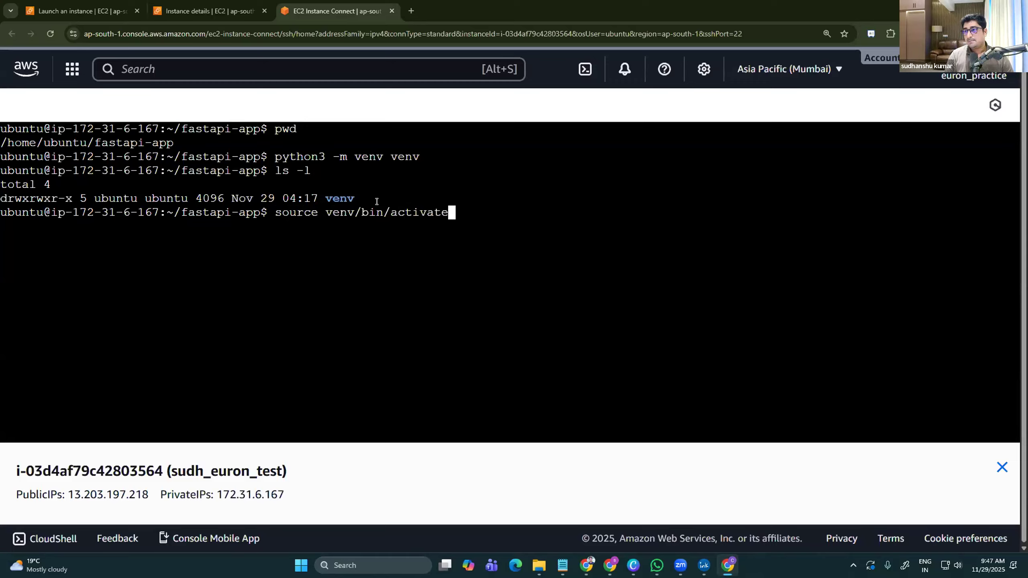
key("Return")
left_click_drag(43, 223, 3, 221)
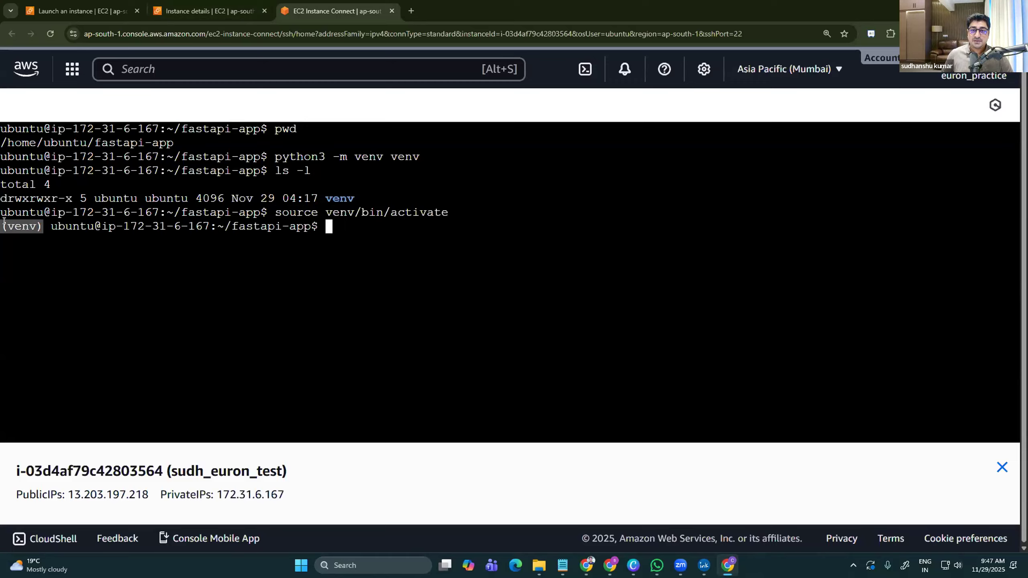
left_click(5, 224)
double_click(29, 226)
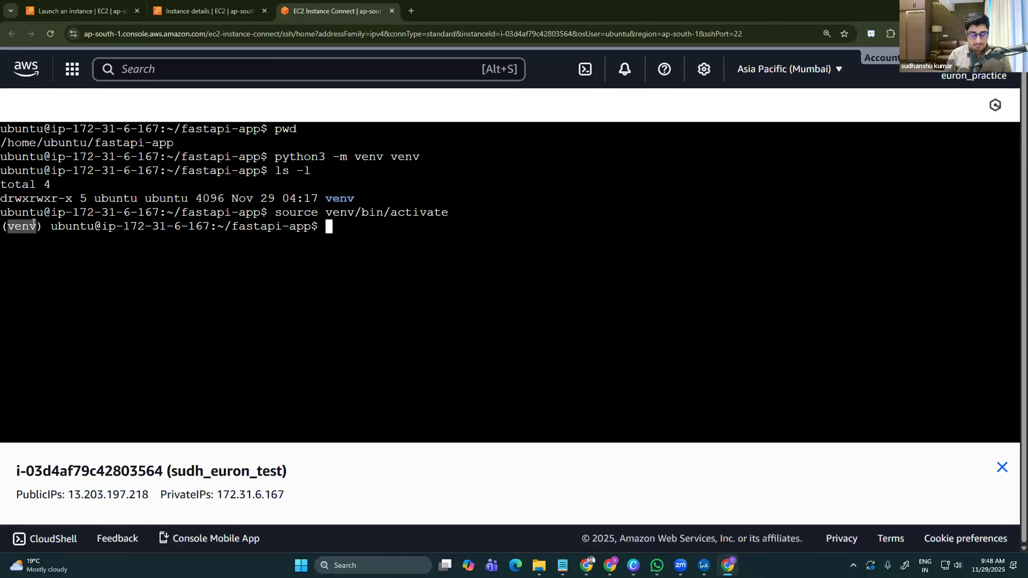
Show the command history with "history" and copy the whole list of commands to the clipboard.
type("history")
key("Return")
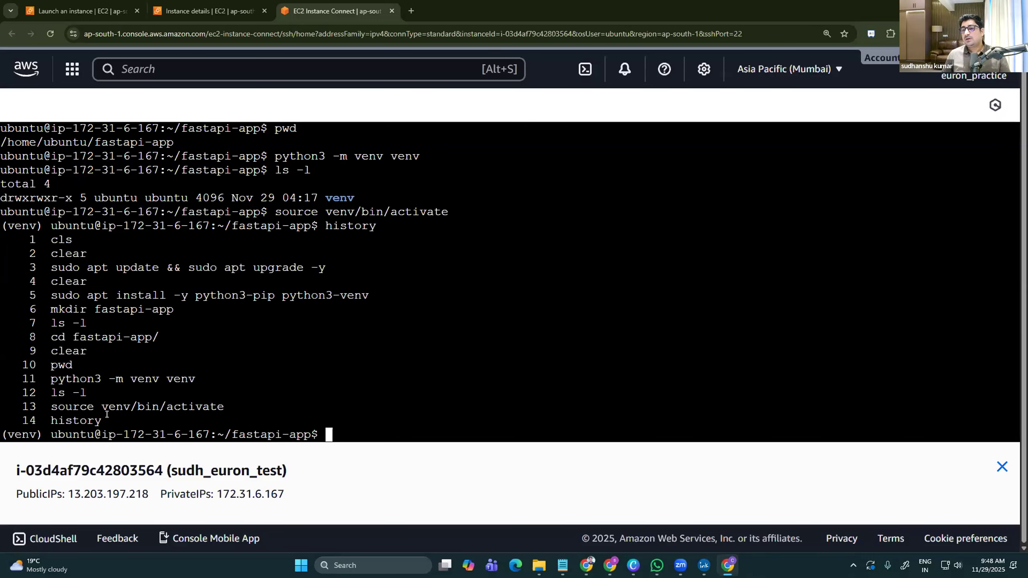
left_click_drag(231, 406, 22, 231)
key("ctrl+c")
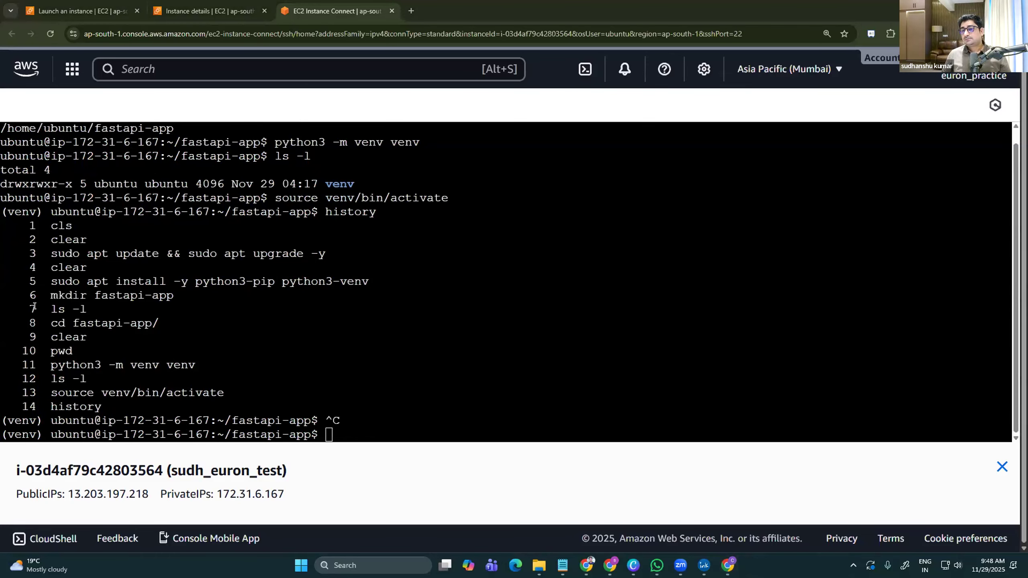
left_click_drag(109, 406, 13, 211)
right_click(85, 250)
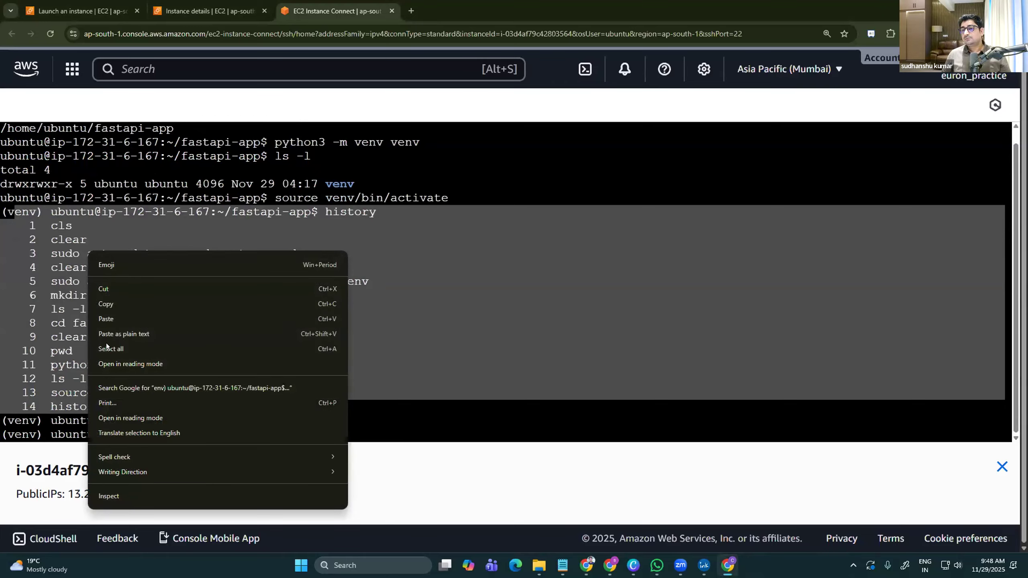
left_click(116, 300)
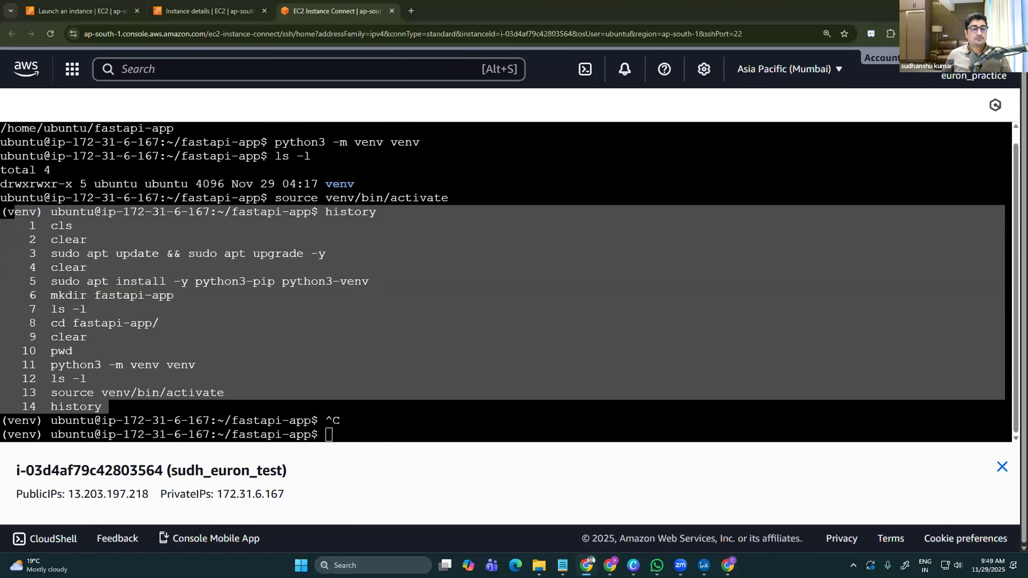
Clear the command history listing from the terminal.
left_click(235, 357)
type("clear")
key("Return")
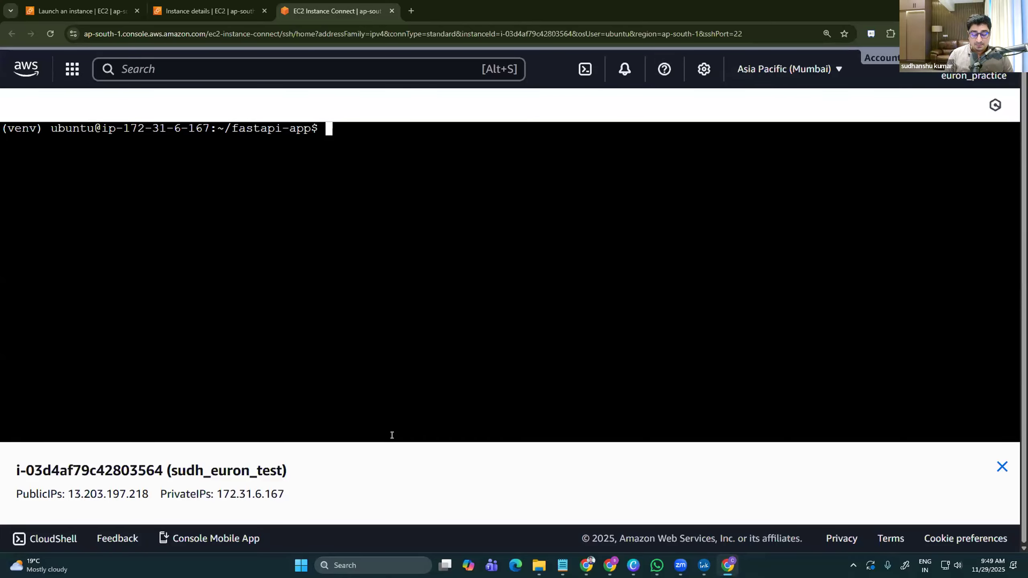
Upgrade pip inside the virtual environment by running "pip install --upgrade pip".
type("pip ")
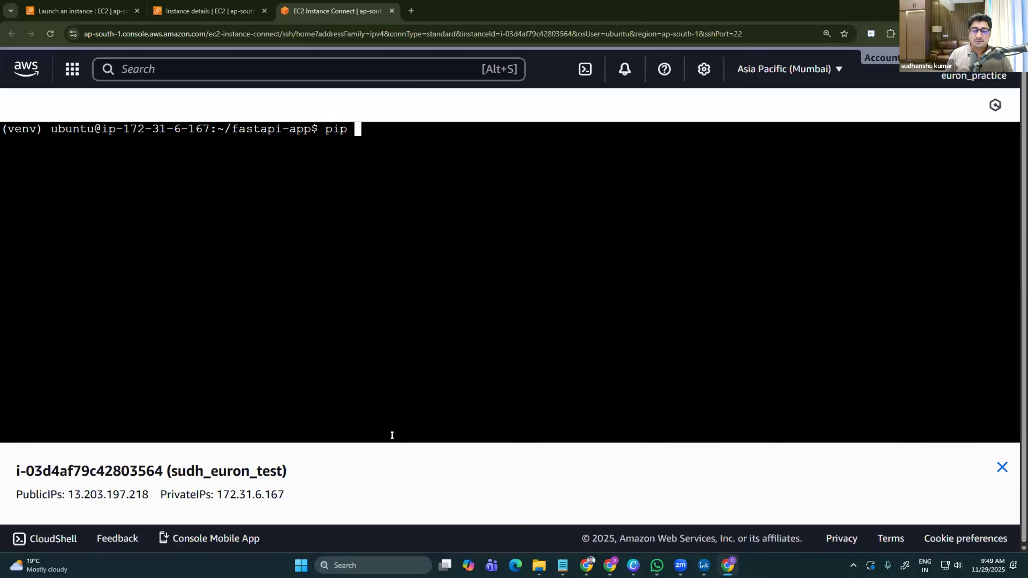
type("install ")
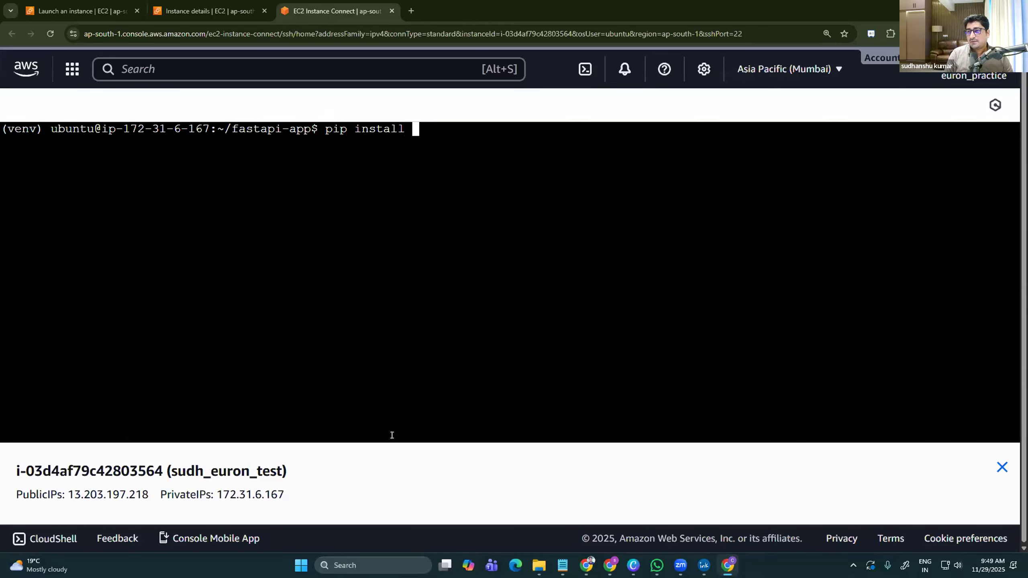
type("--")
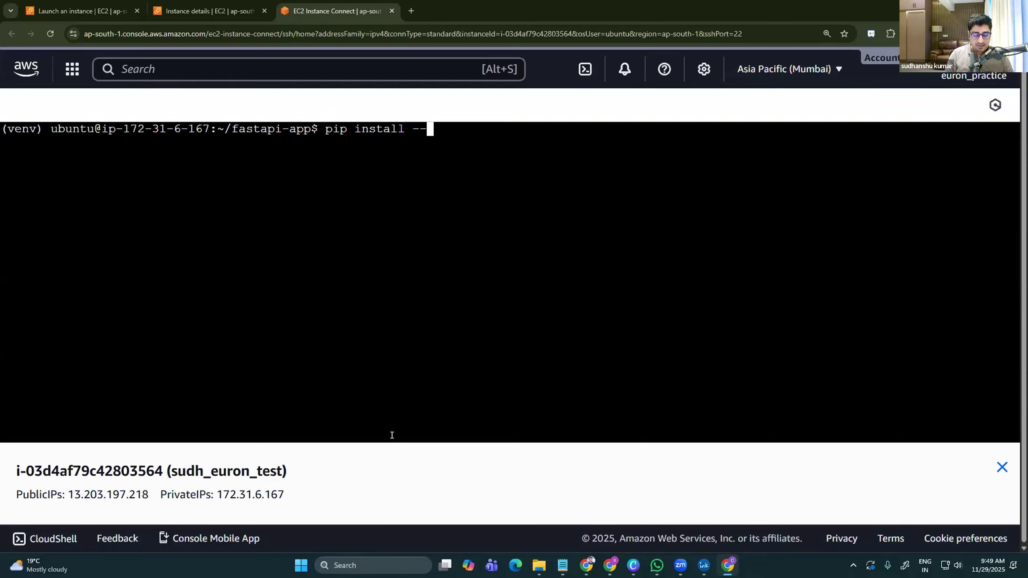
type("upgrade ")
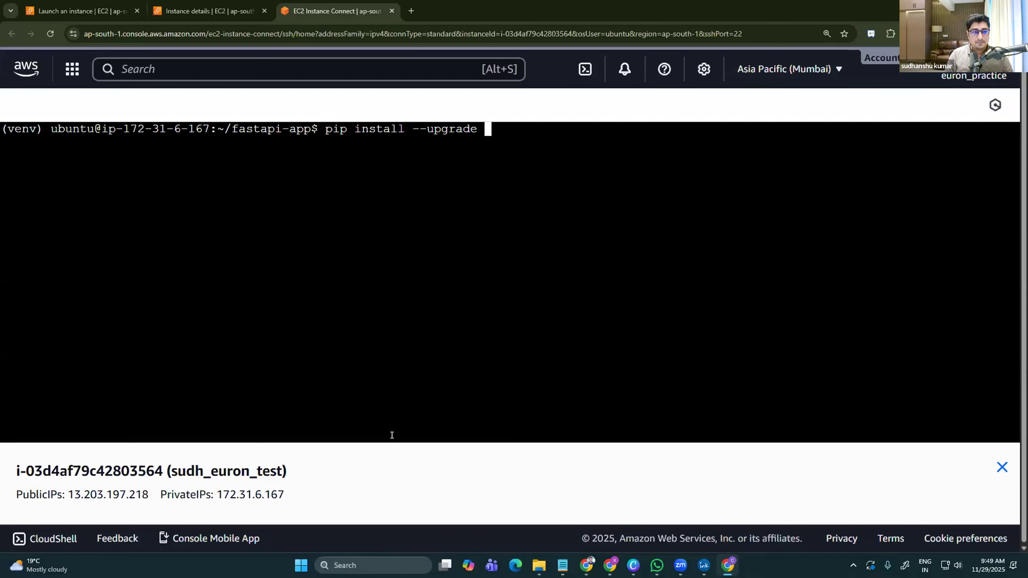
type("pip")
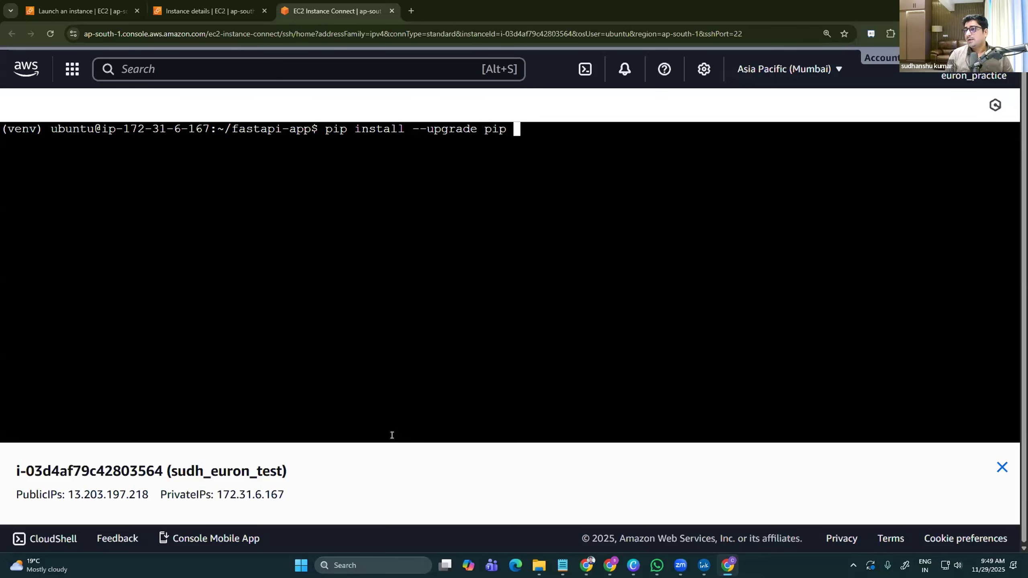
key("Return")
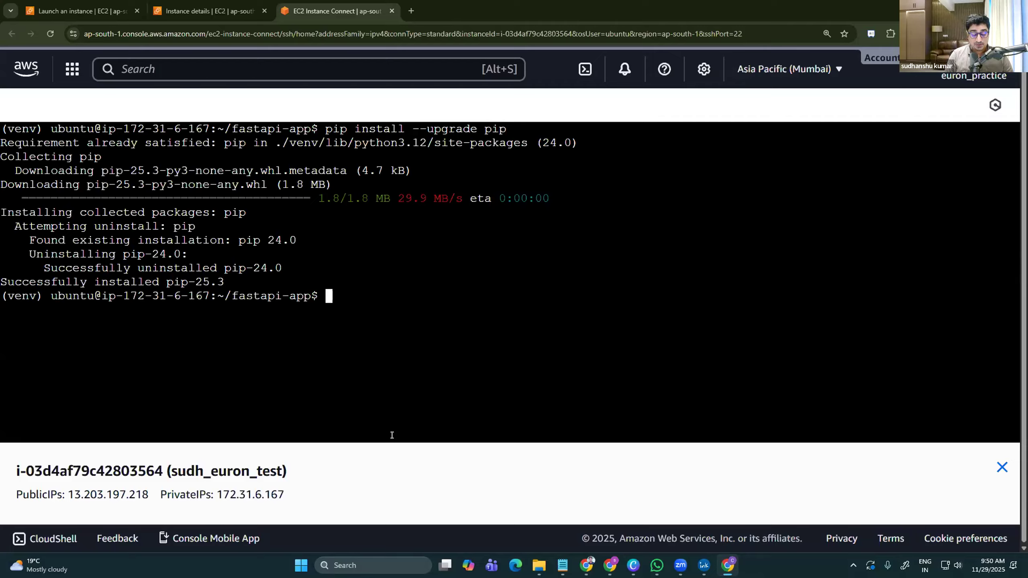
Install FastAPI and Uvicorn in the virtual environment by running "pip install fastapi uvicorn".
type("pip insta")
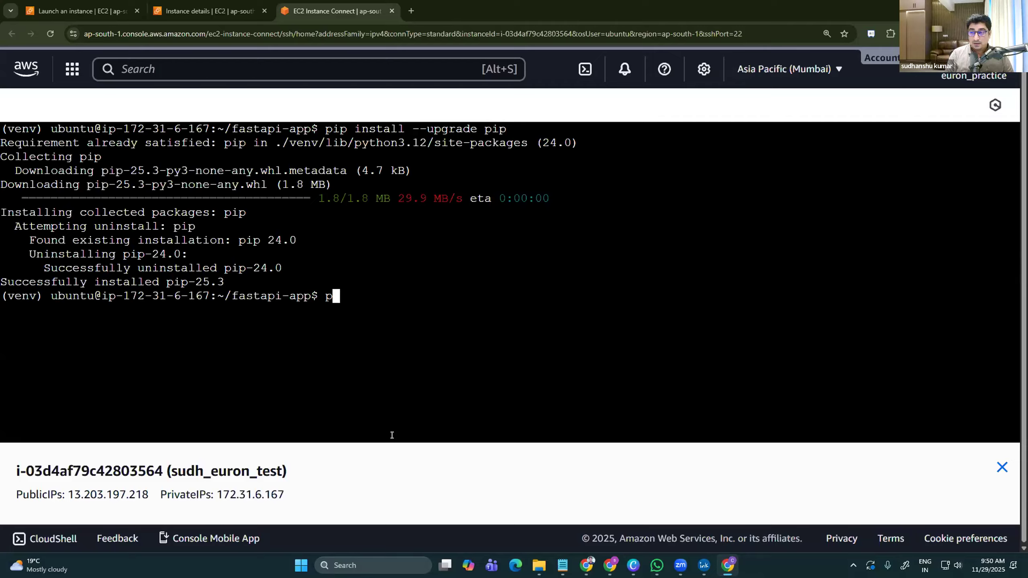
type("ll ")
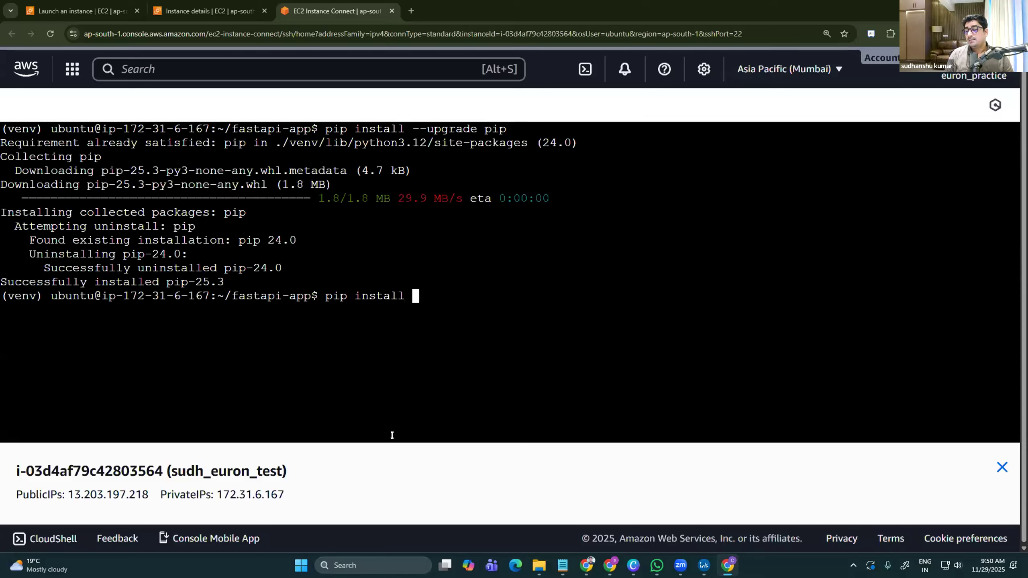
type("fastapi")
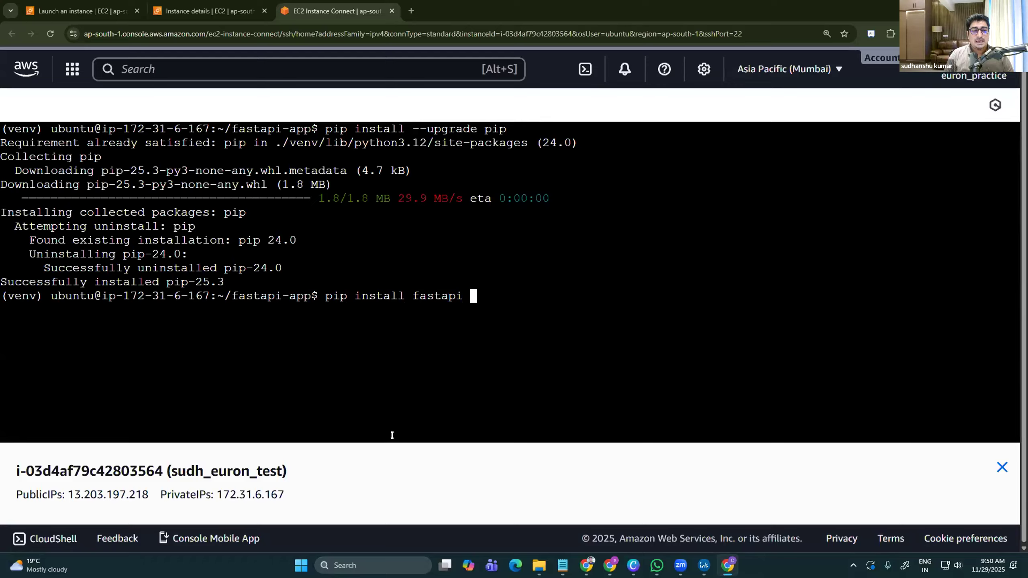
type("uvicron")
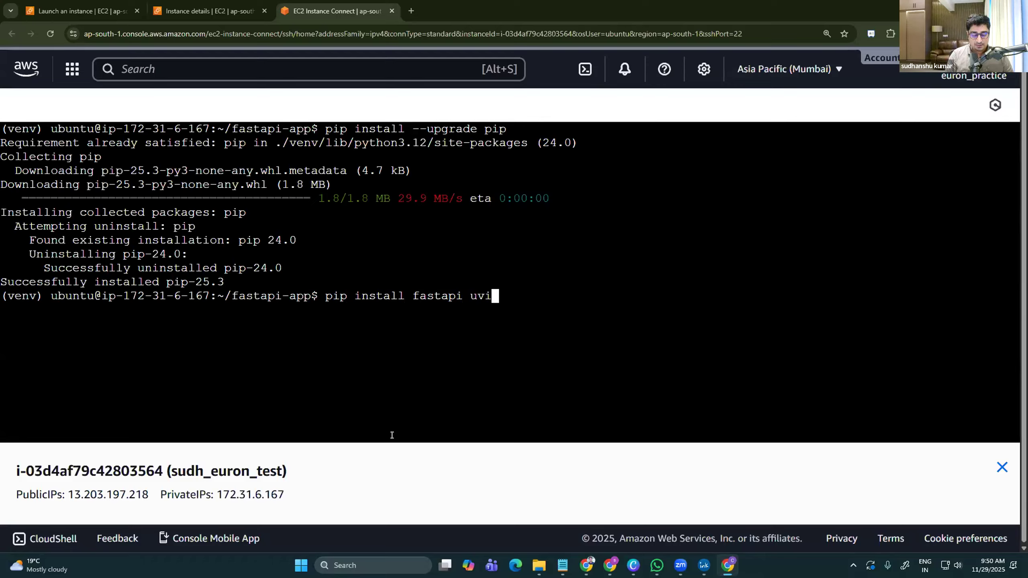
key("BackSpace")
key("BackSpace")
key("BackSpace")
key("BackSpace")
key("BackSpace")
key("BackSpace")
type("vicorn")
key("Return")
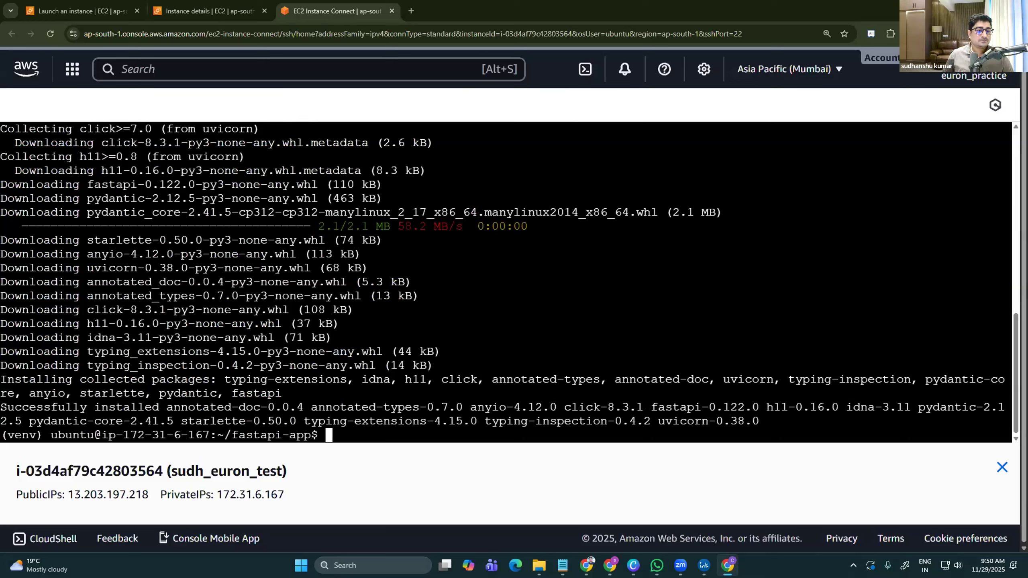
Clear the package installation output from the terminal with "clear".
key("alt+Tab")
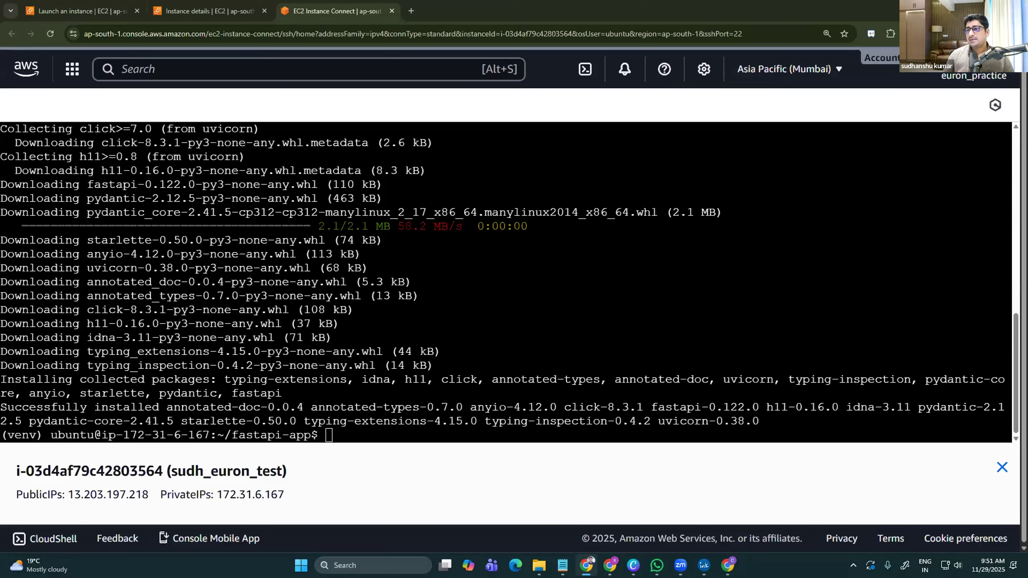
left_click(373, 423)
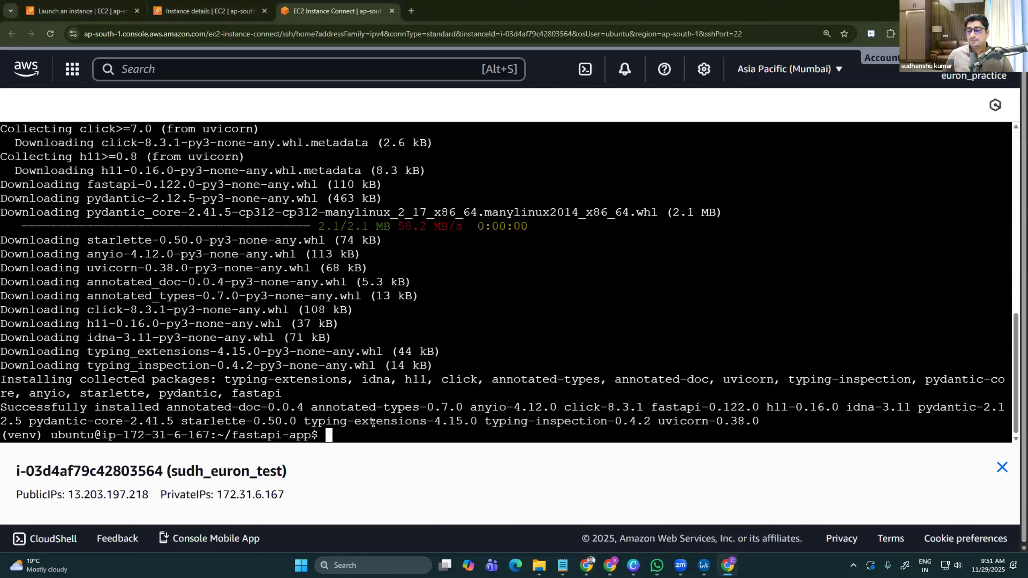
type("clear")
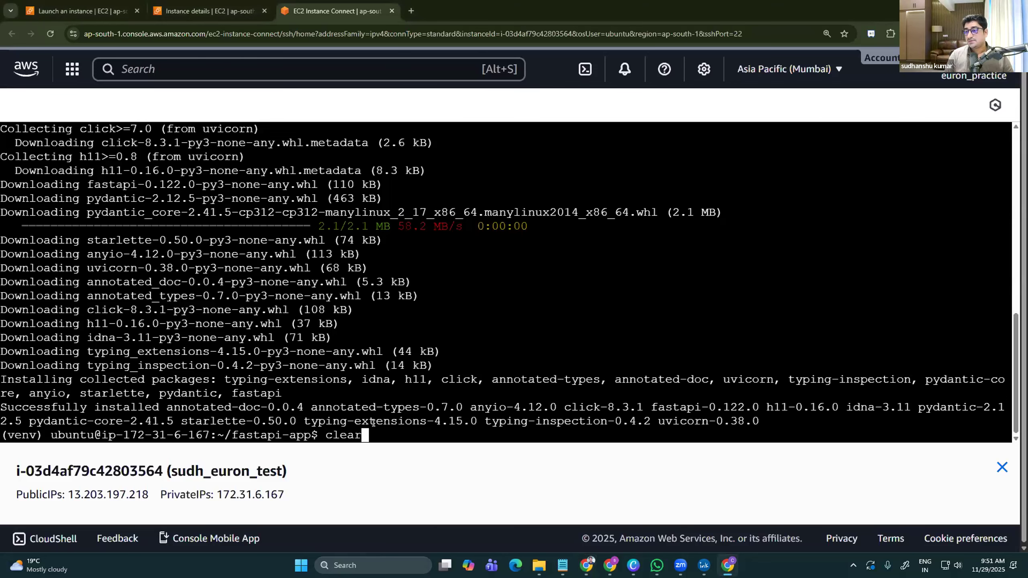
key("Return")
Try to open main.py for editing with the command "nono main.py".
type("nono ")
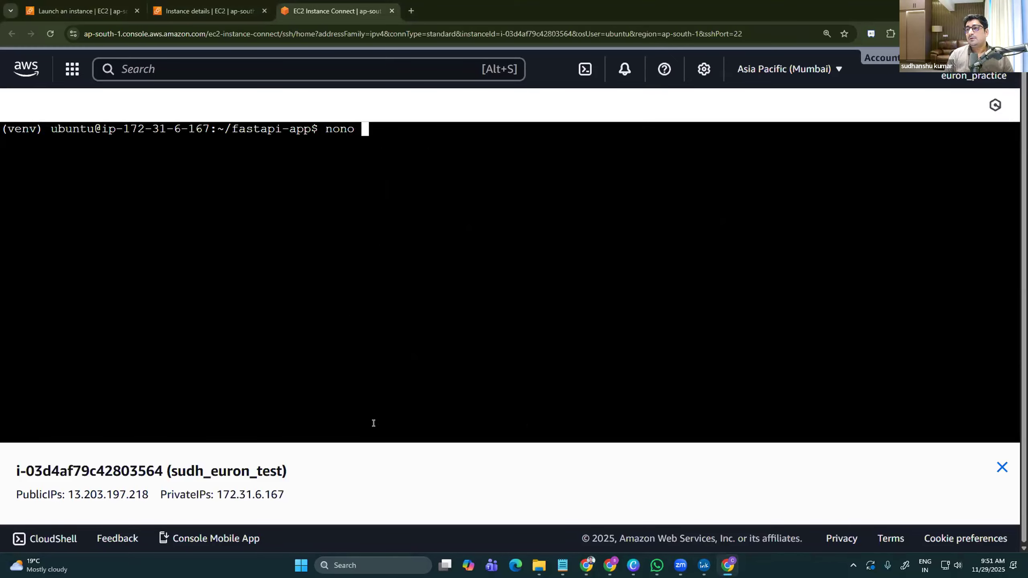
type("main.py")
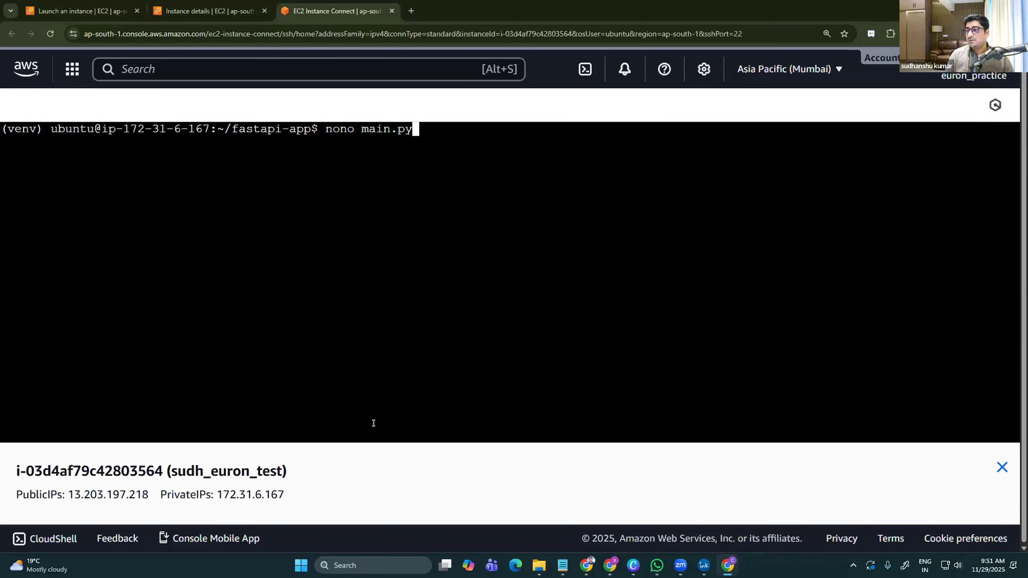
key("Return")
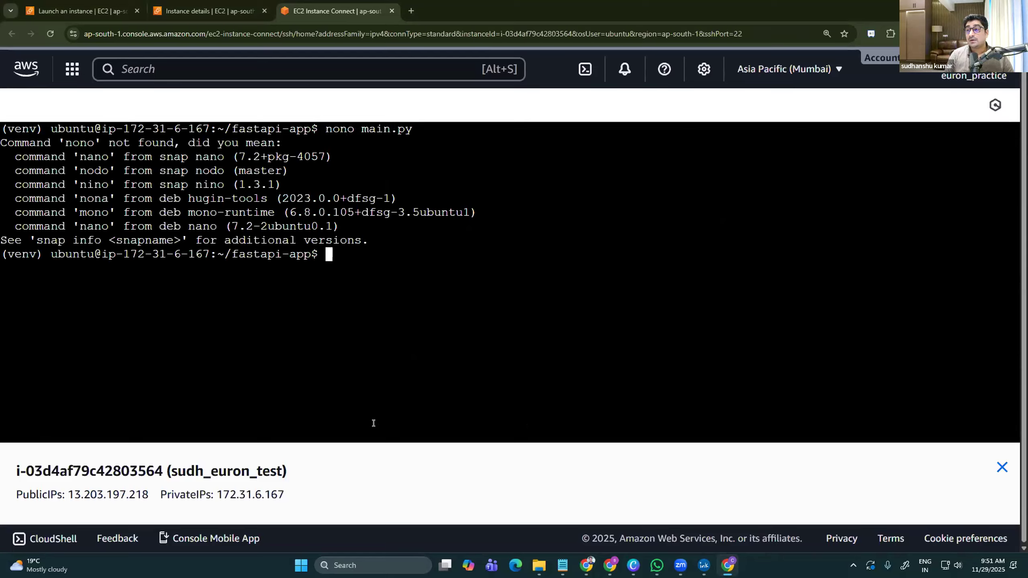
Open main.py with "nano main.py" and paste the FastAPI code whose root route returns "Hello World from FastAPI on EC2!".
type("nano main.py")
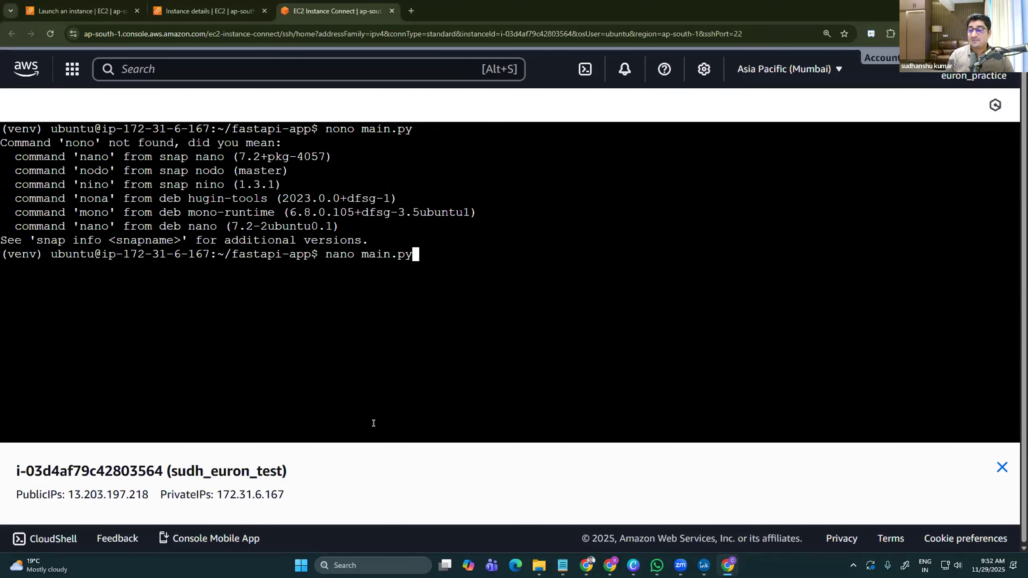
key("Return")
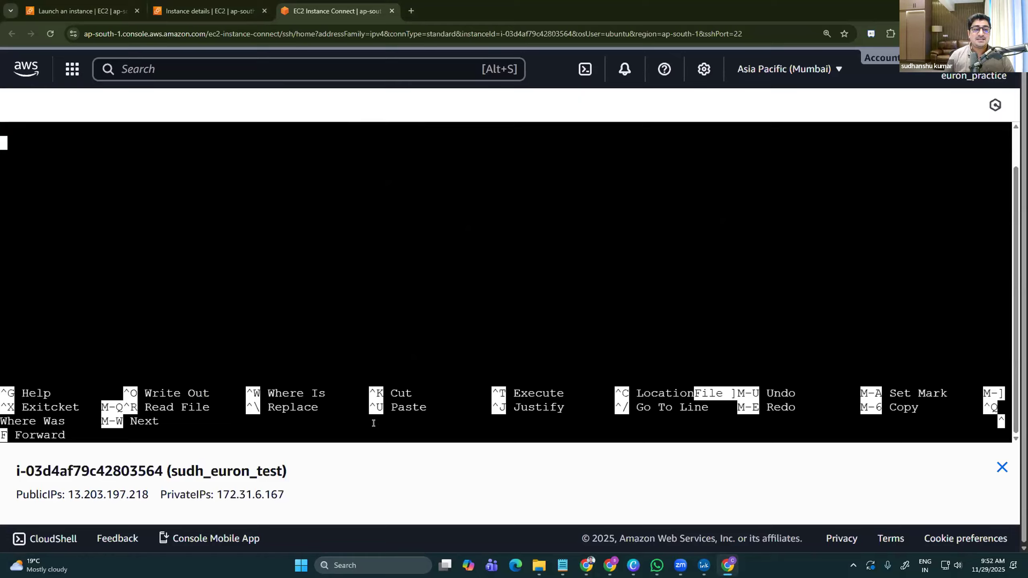
key("alt+Tab")
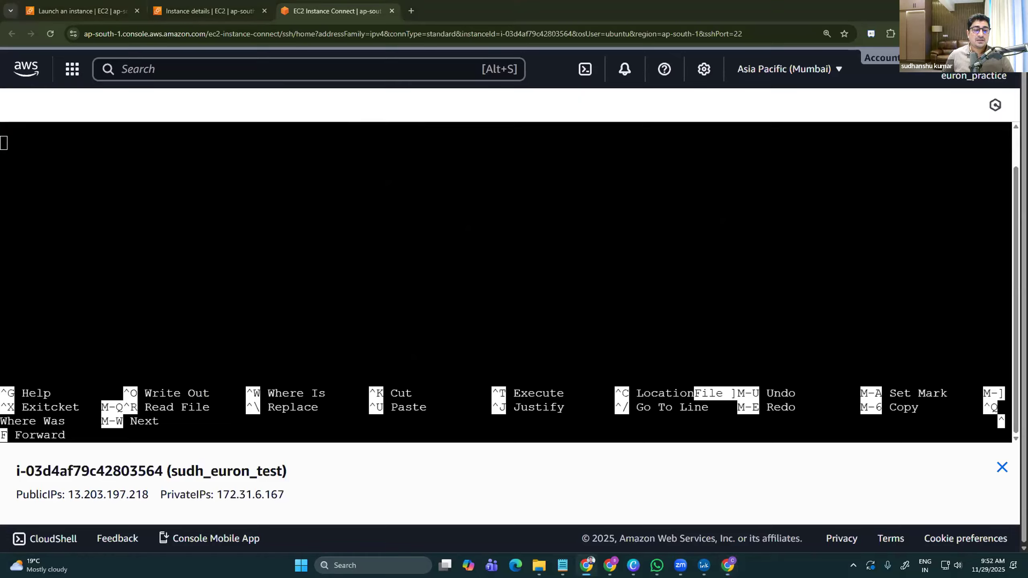
right_click(215, 153)
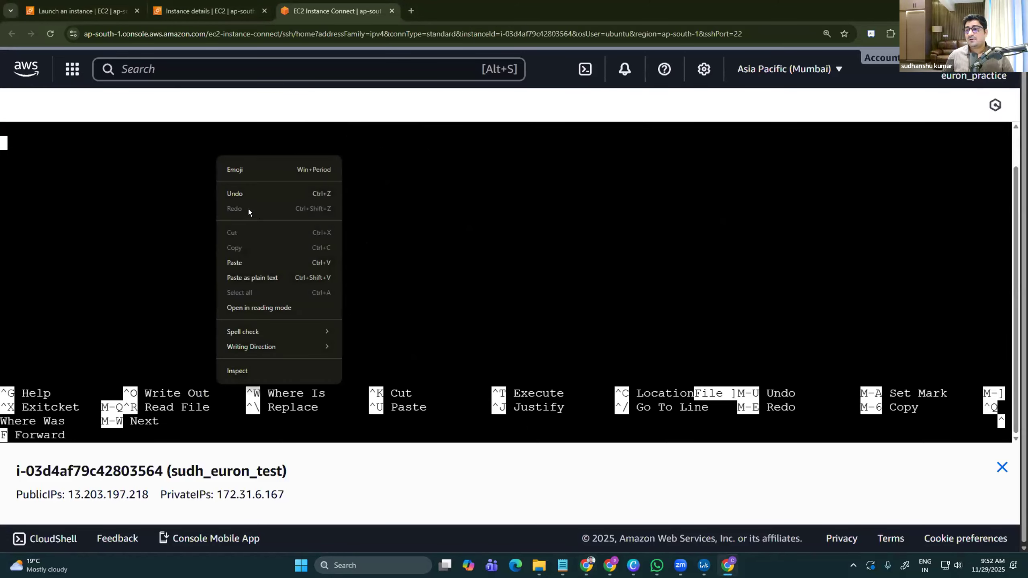
left_click(244, 262)
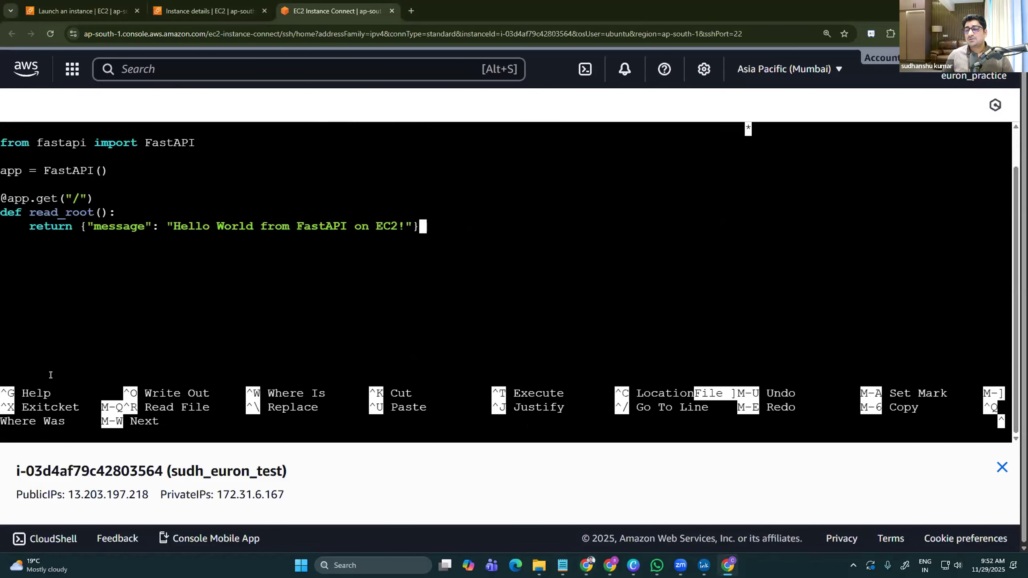
Review the code in main.py: the FastAPI import, the app object, the root route decorator and the read_root function.
key("alt+Tab")
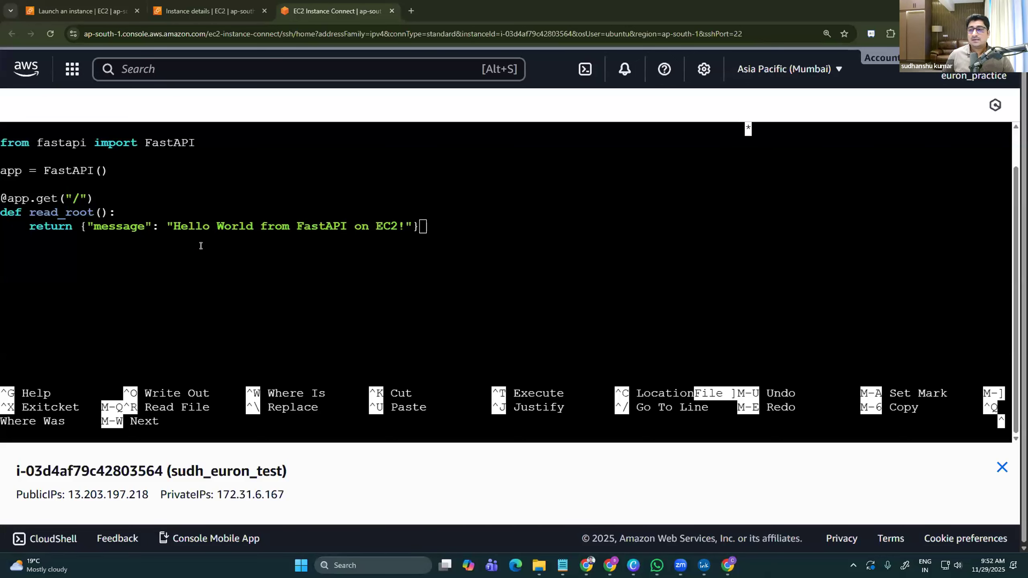
left_click_drag(29, 143, 196, 142)
left_click_drag(122, 171, 0, 171)
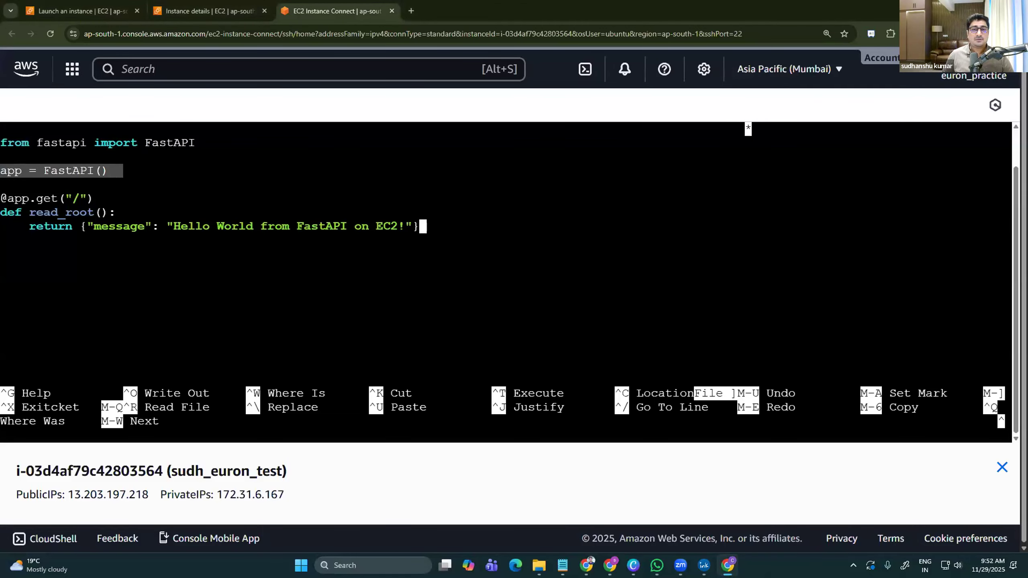
left_click(44, 202)
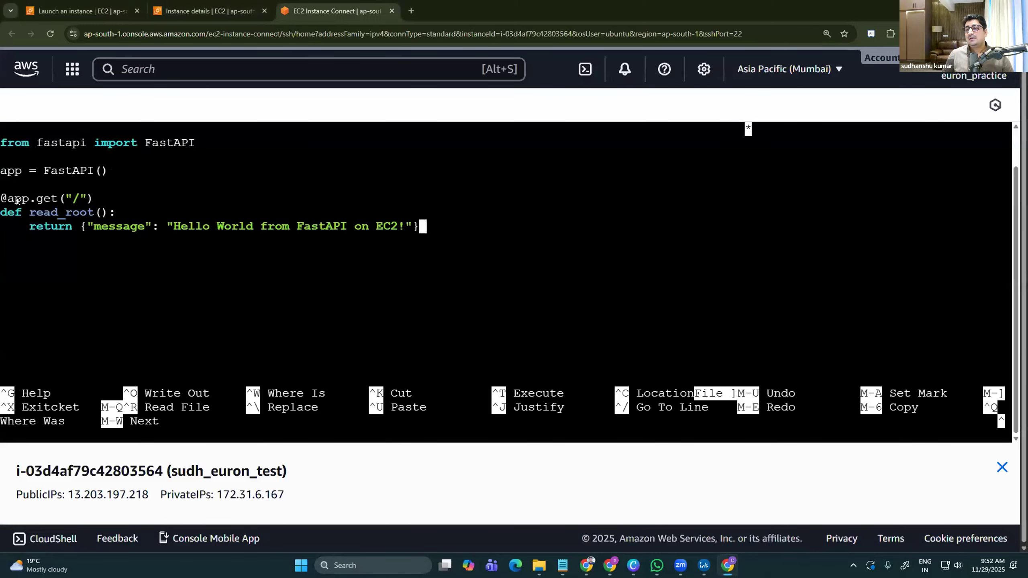
left_click_drag(30, 212, 428, 223)
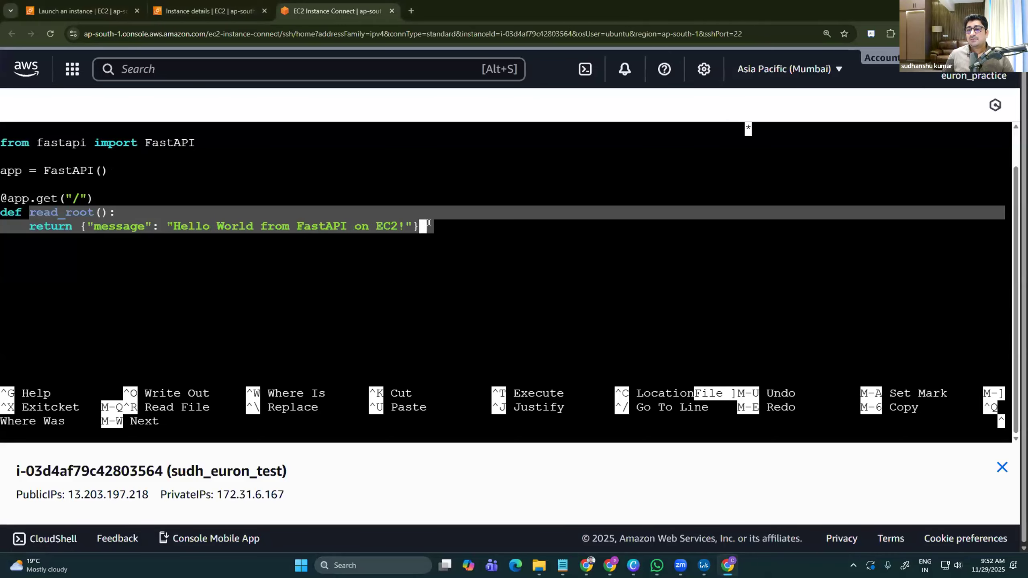
left_click(184, 230)
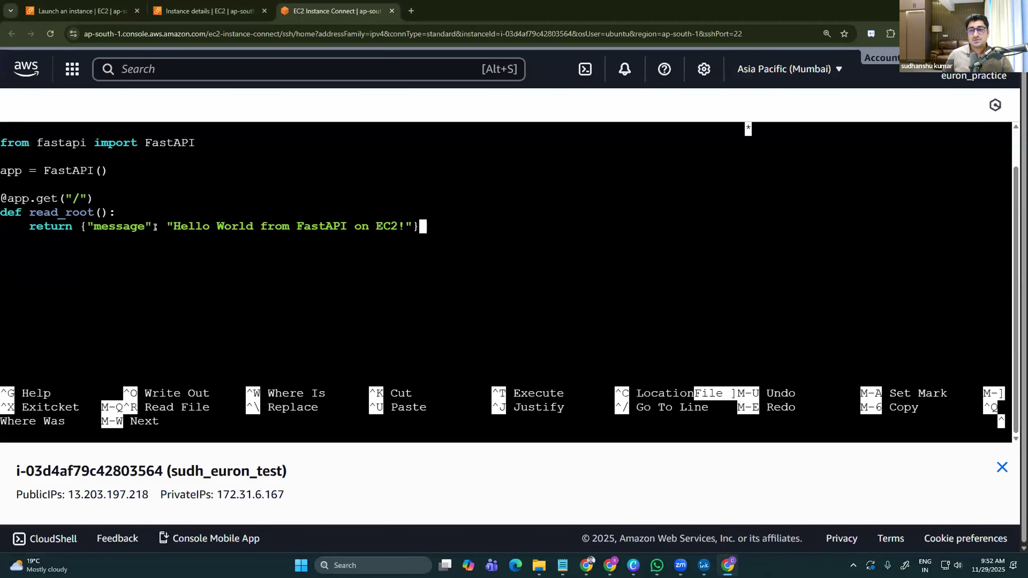
left_click_drag(94, 198, 2, 198)
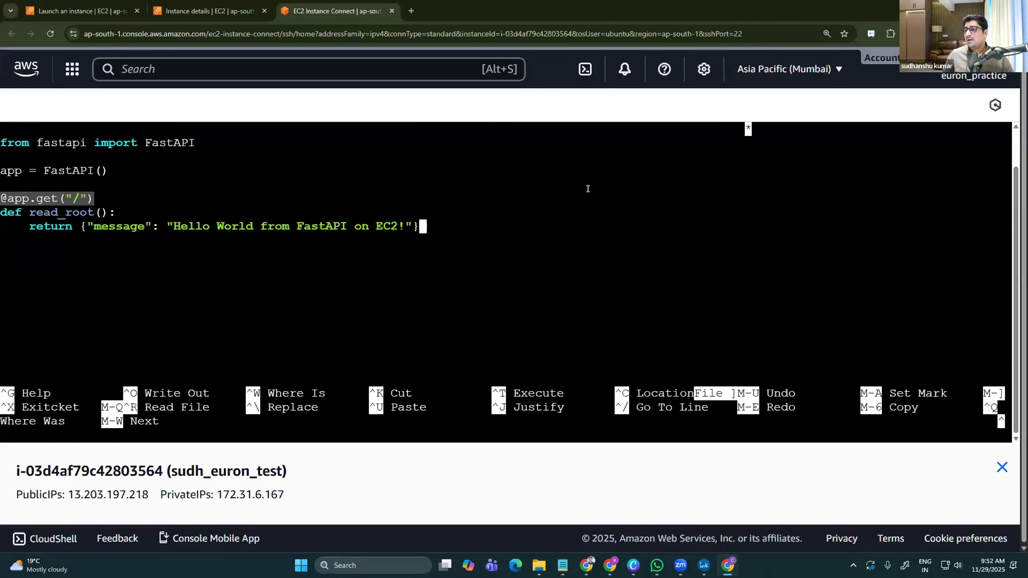
Save main.py and exit the nano editor.
left_click(475, 273)
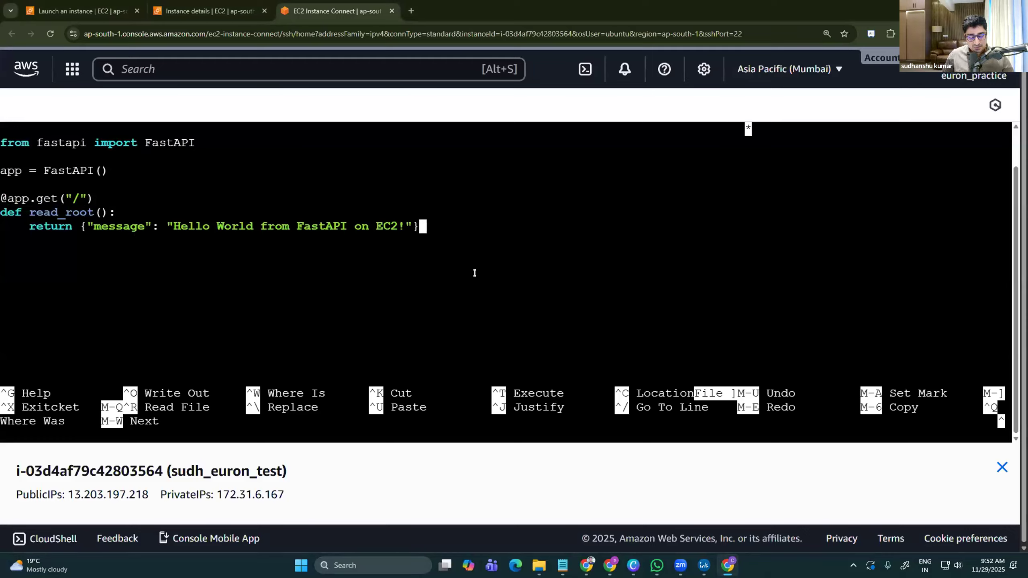
key("ctrl+s")
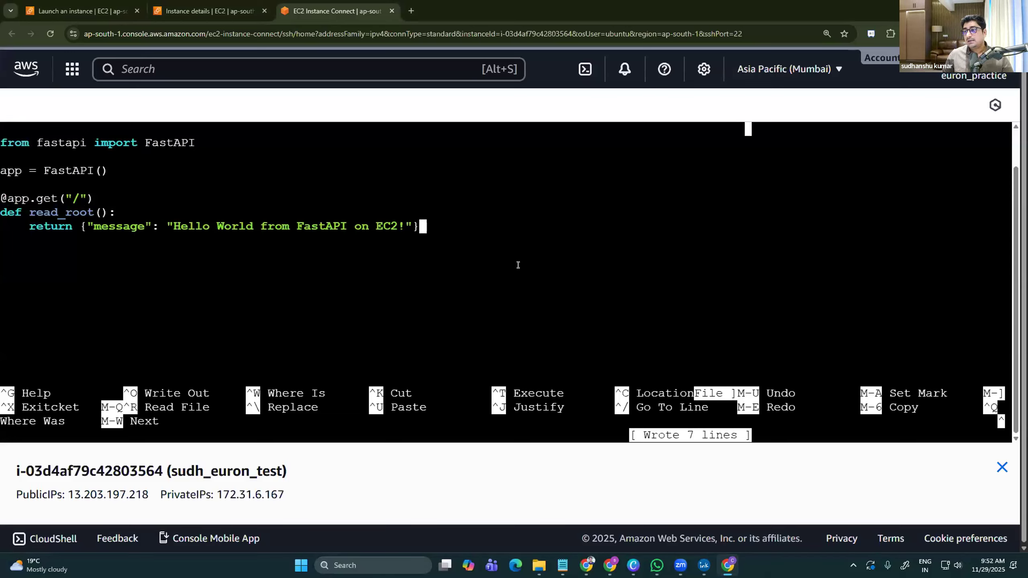
key("ctrl+x")
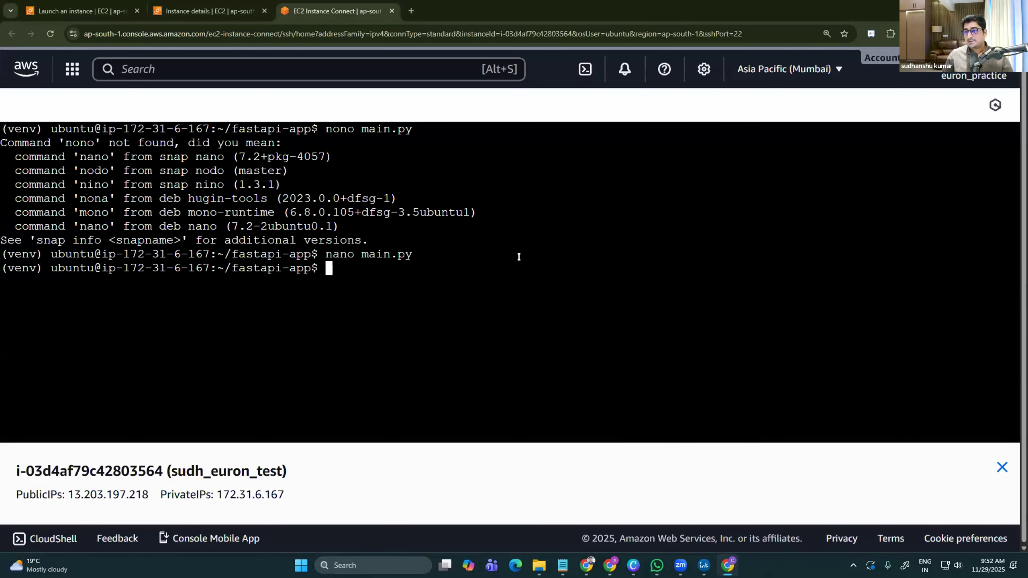
Print the saved file with "cat main.py" and check its code in the terminal.
left_click_drag(320, 248, 404, 259)
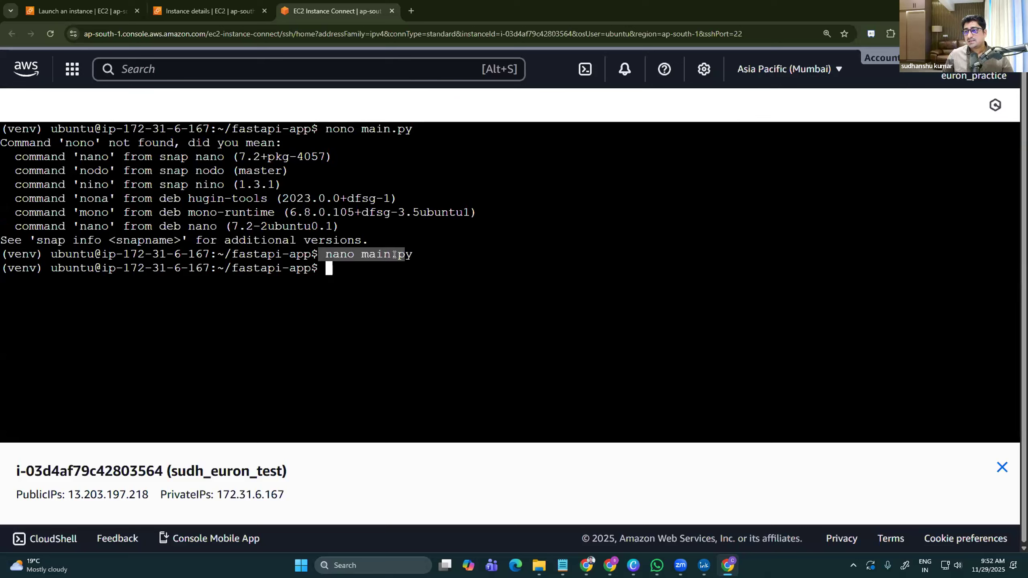
type("cat main.py")
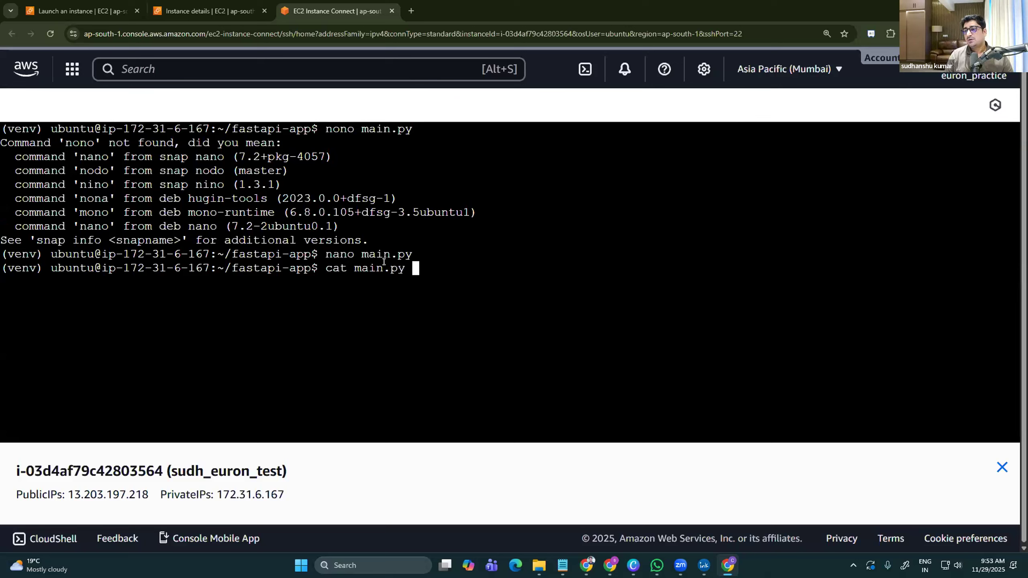
key("Return")
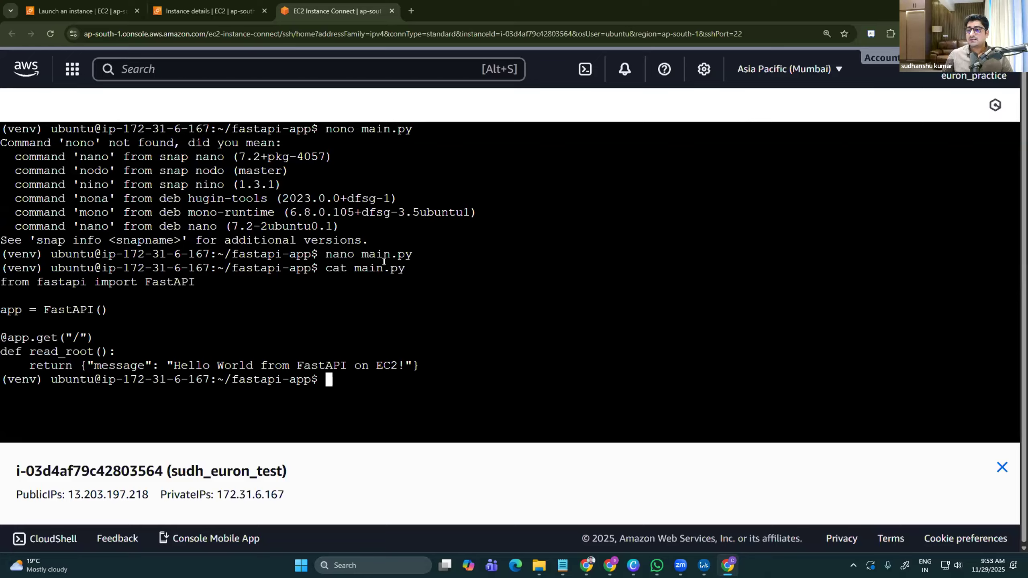
left_click_drag(325, 269, 418, 281)
left_click_drag(418, 367, 4, 280)
left_click(235, 357)
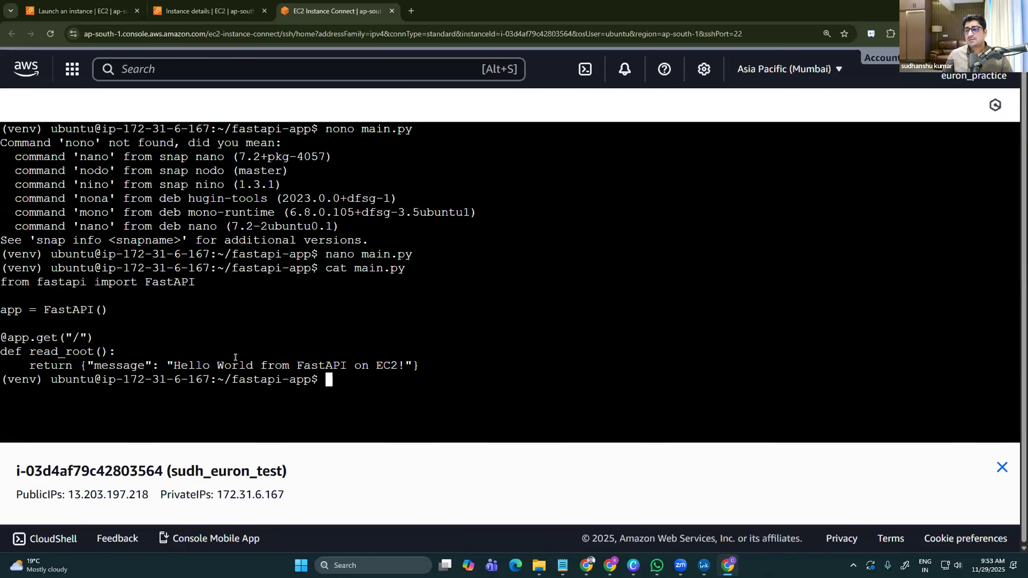
Examine the full FastAPI code printed from main.py, from the import line to the read_root return statement.
left_click_drag(419, 366, 4, 281)
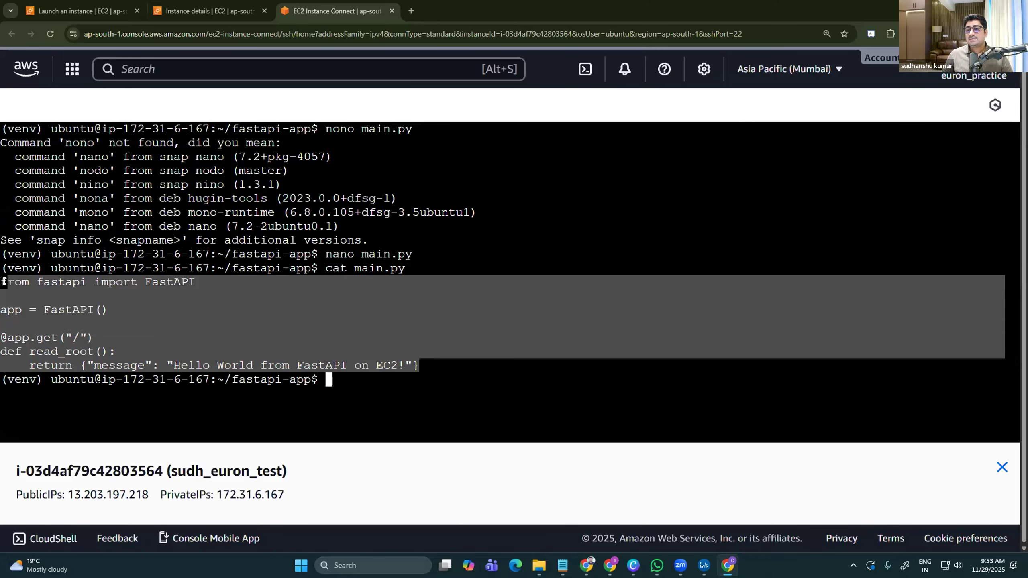
left_click(368, 359)
left_click_drag(419, 364, 8, 282)
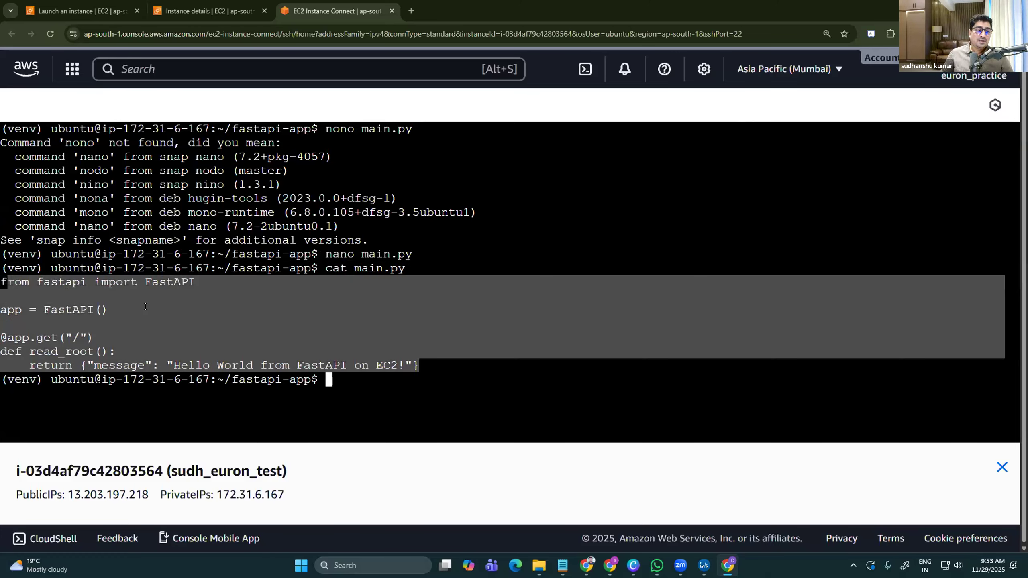
left_click(146, 306)
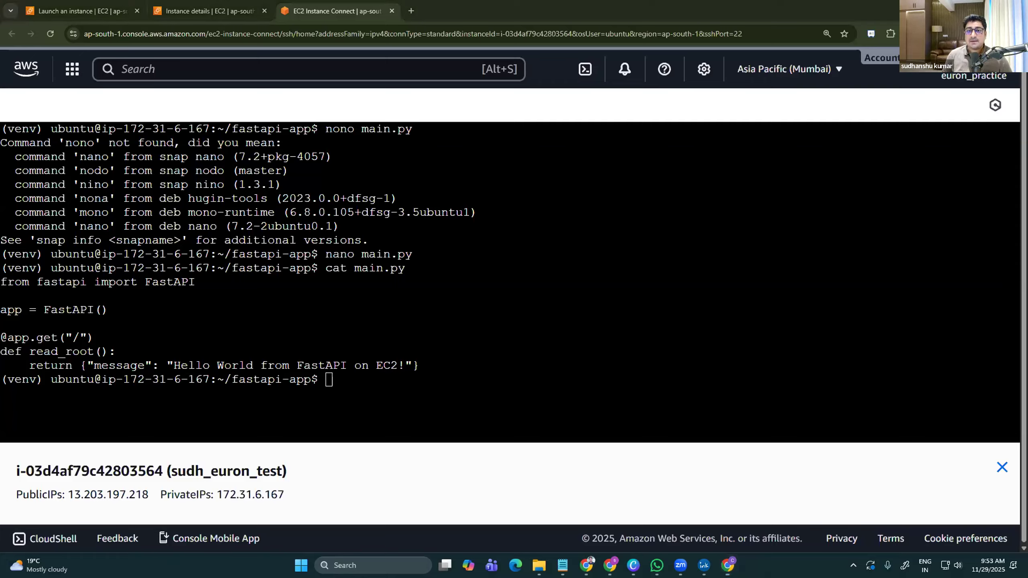
left_click_drag(421, 366, 1, 279)
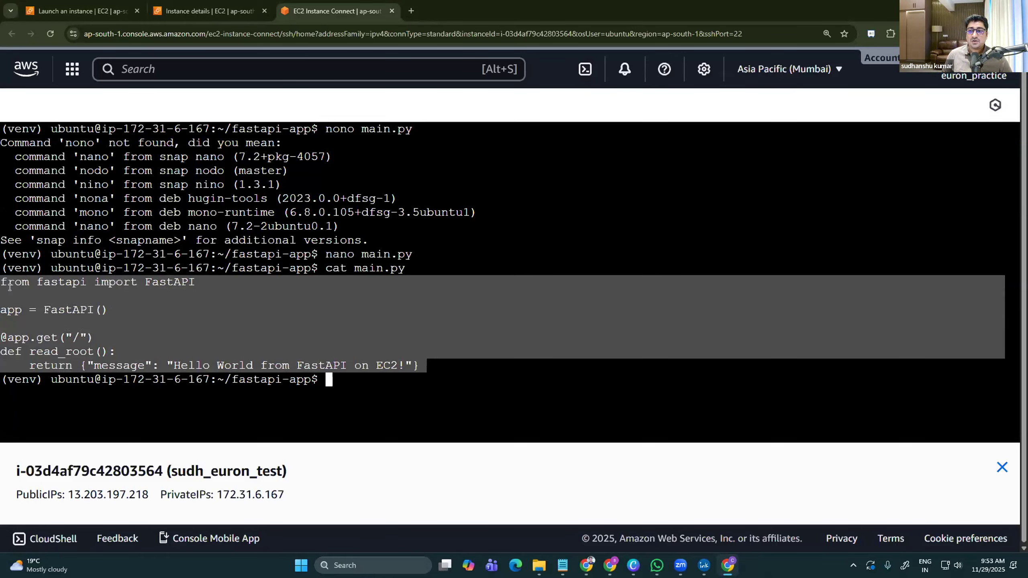
left_click_drag(421, 366, 4, 275)
right_click(4, 274)
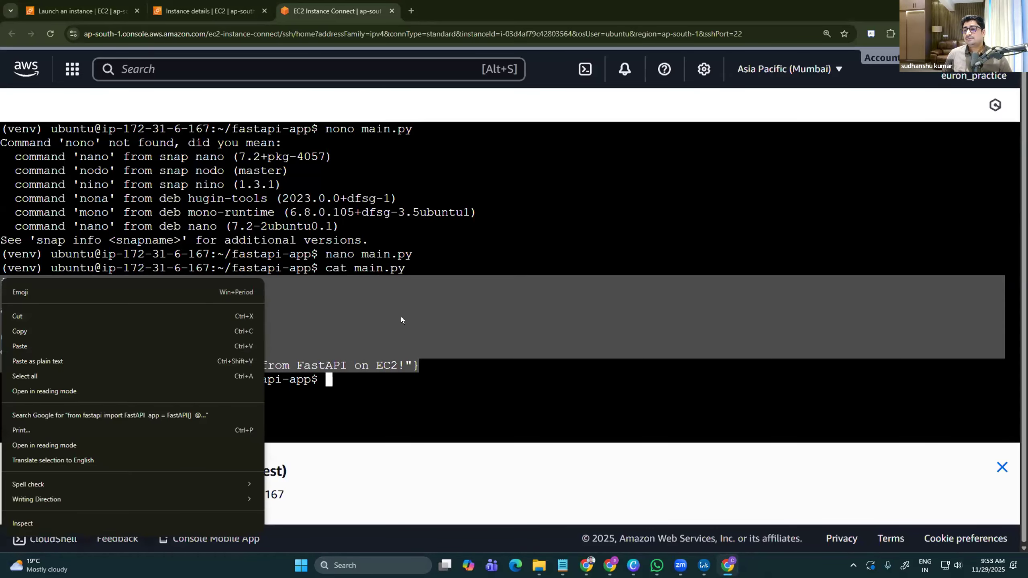
left_click(401, 317)
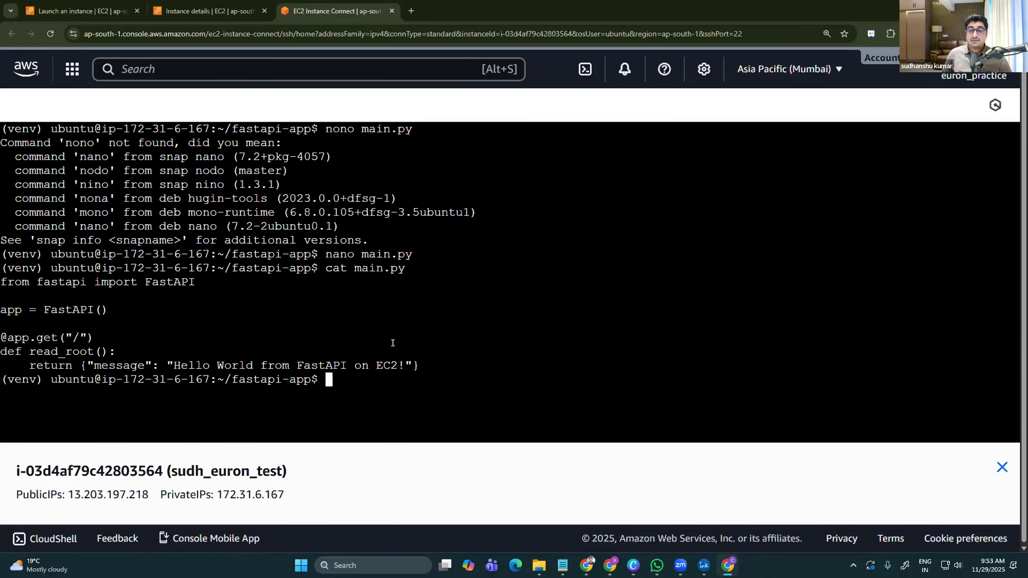
left_click(1026, 48)
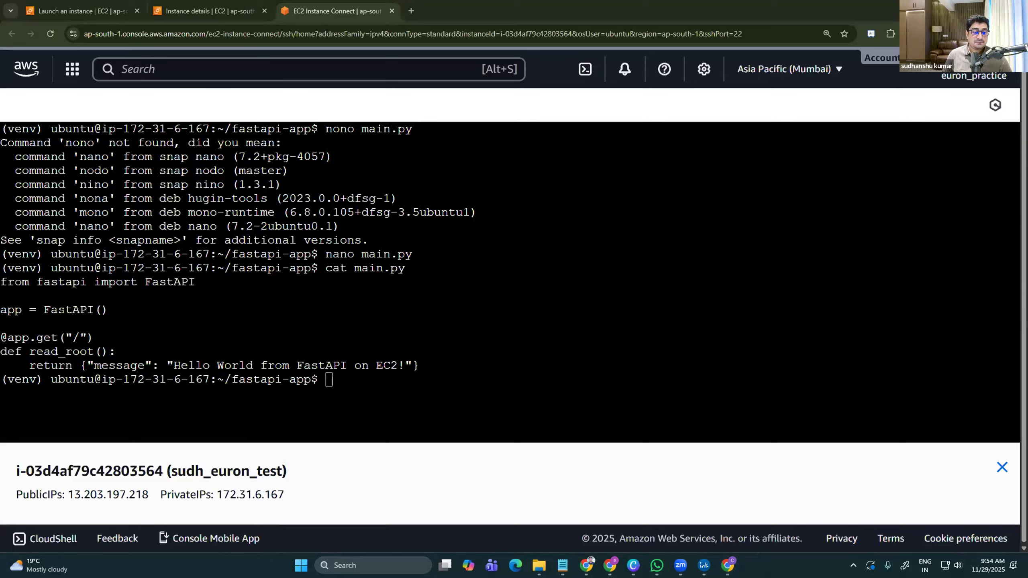
left_click(1026, 48)
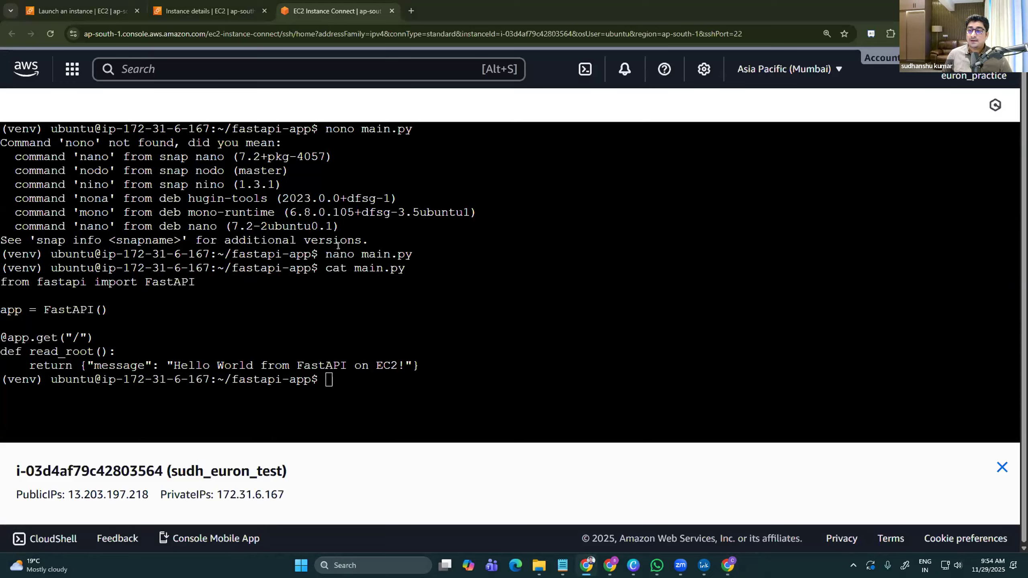
left_click_drag(412, 366, 9, 282)
left_click(238, 326)
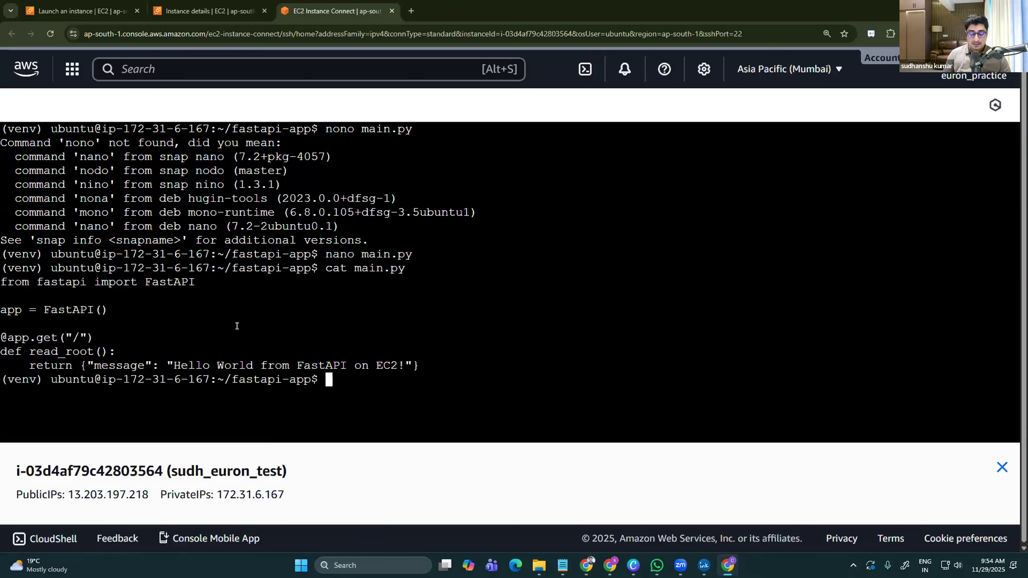
List the fastapi-app folder's contents with "ls -l" and check the main.py entry.
type("ls -l")
key("Return")
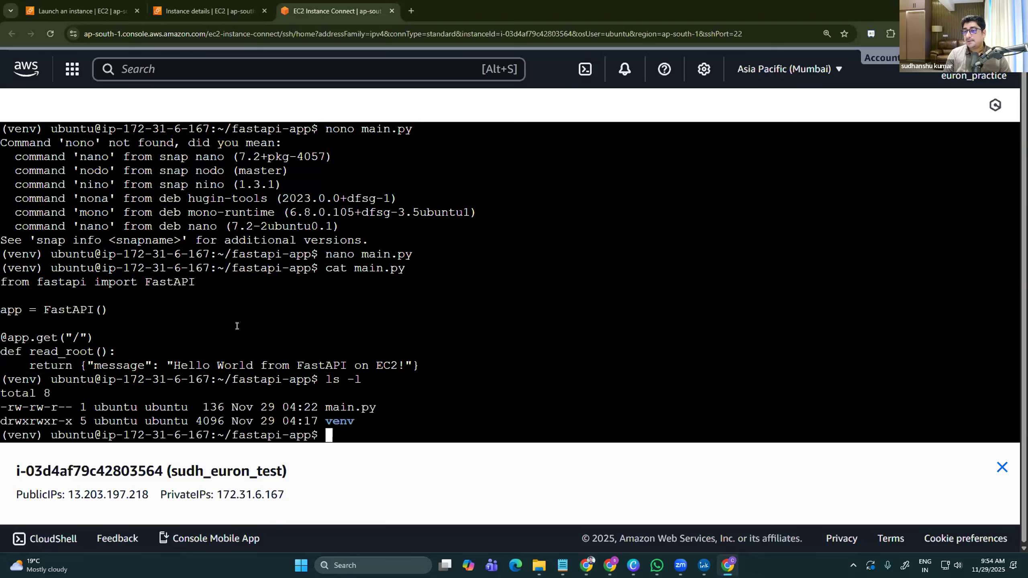
left_click_drag(378, 407, 326, 407)
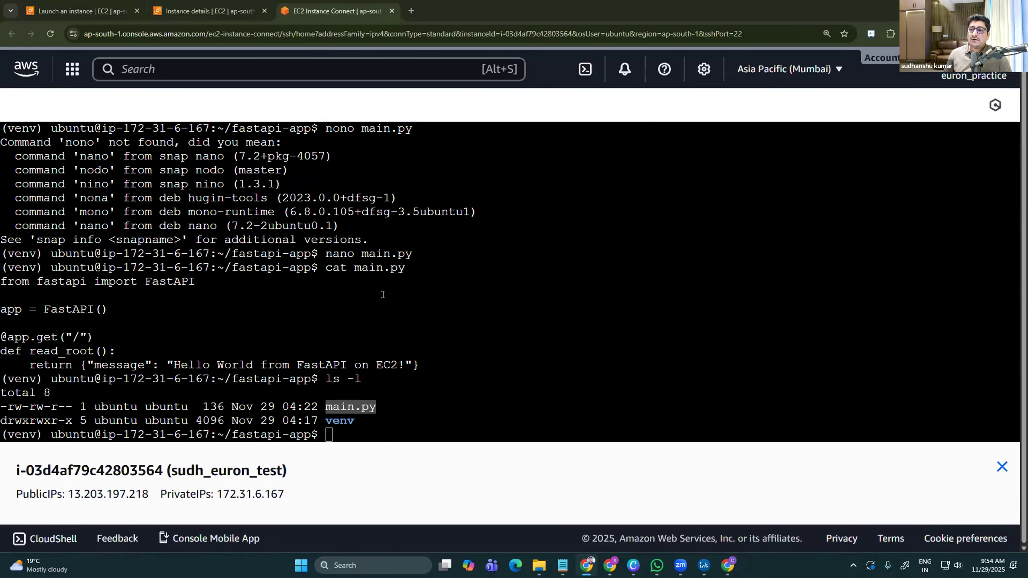
left_click(367, 392)
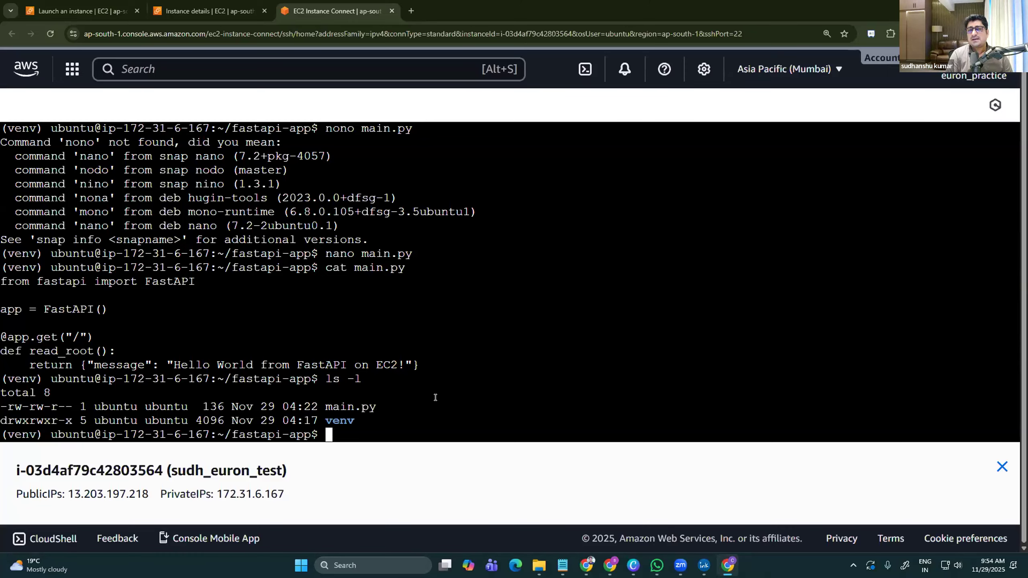
Start the FastAPI server on all interfaces at port 8000 with "uvicorn main:app --host 0.0.0.0 --port 8000".
type("uvicorn ")
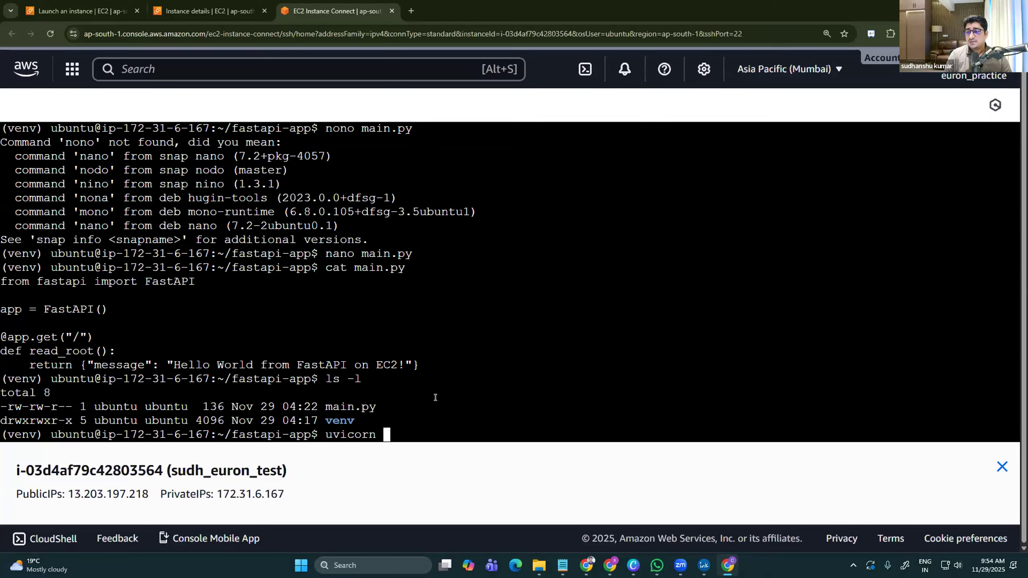
type("main")
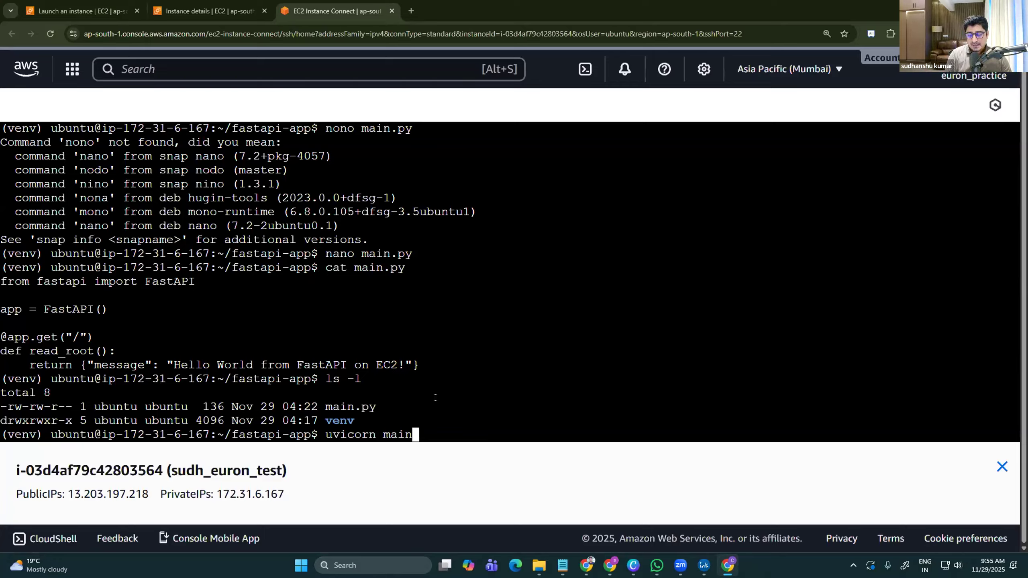
type(":")
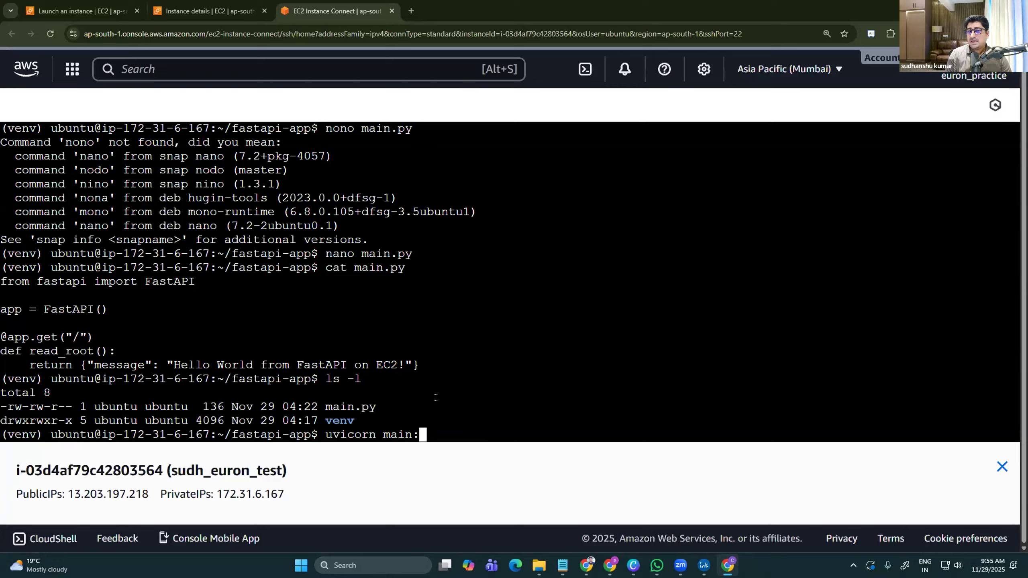
type("app ")
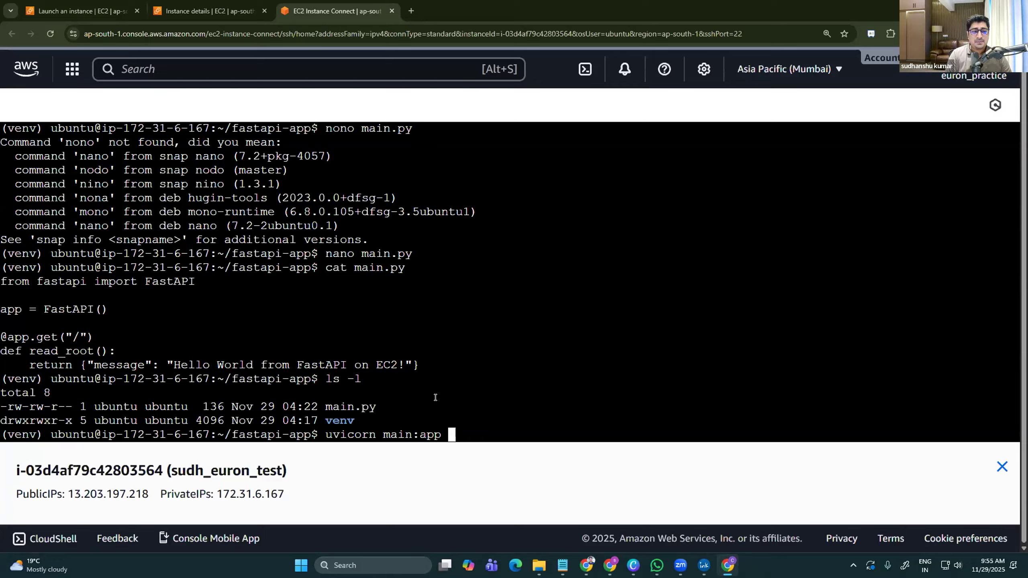
type("--ho")
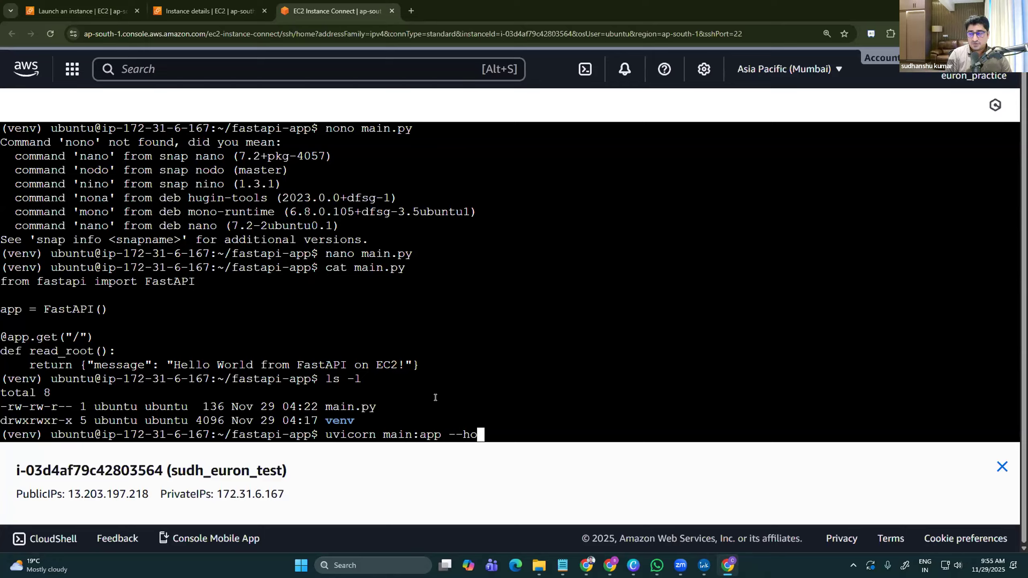
type("st 0")
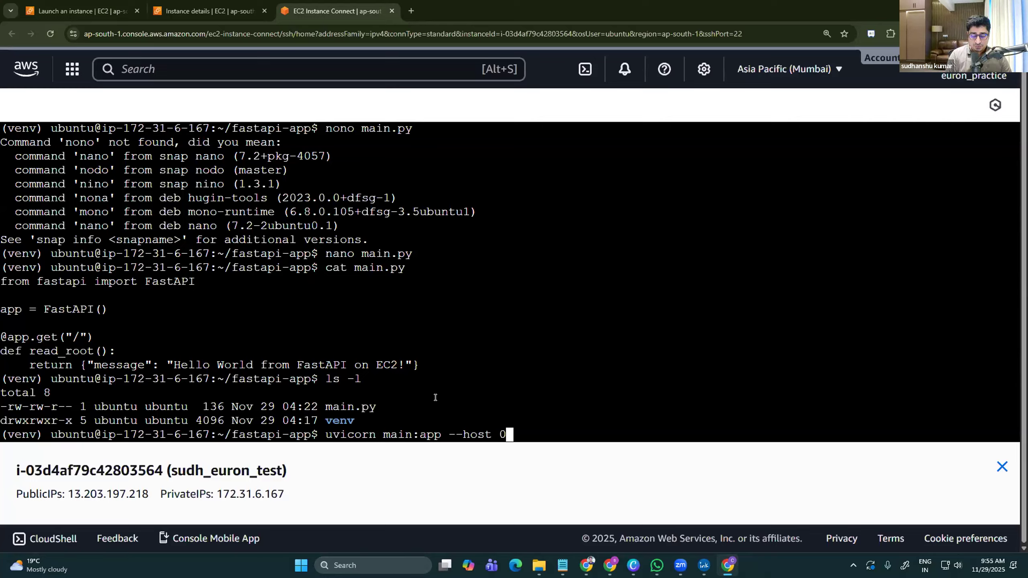
type(".0.0")
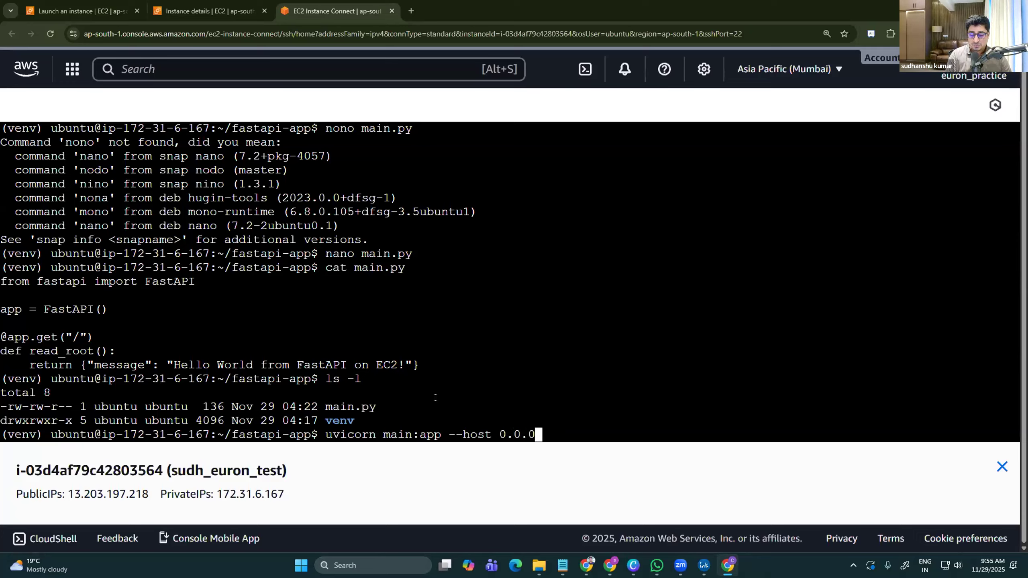
type(".0 --port")
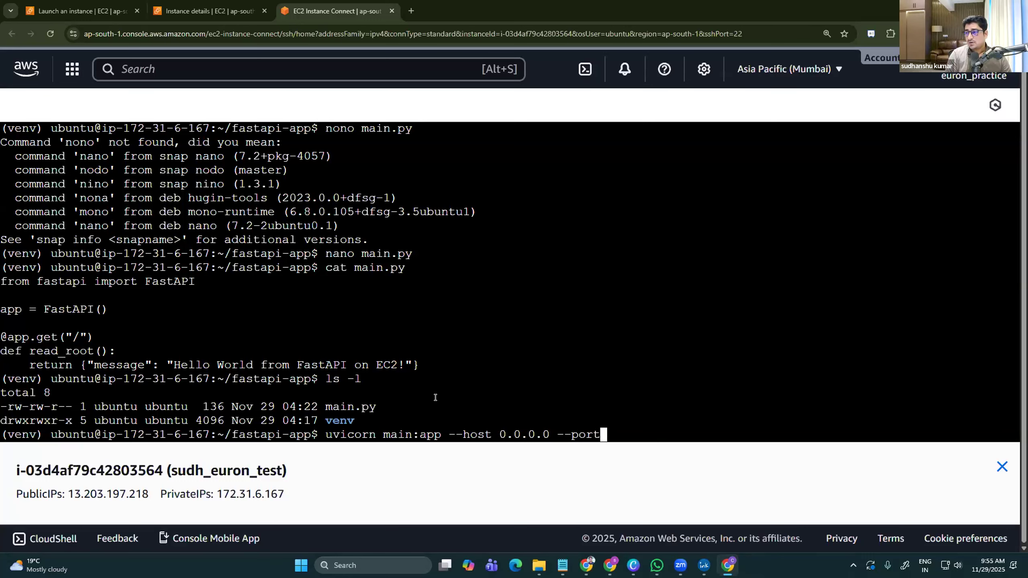
type(" 8000")
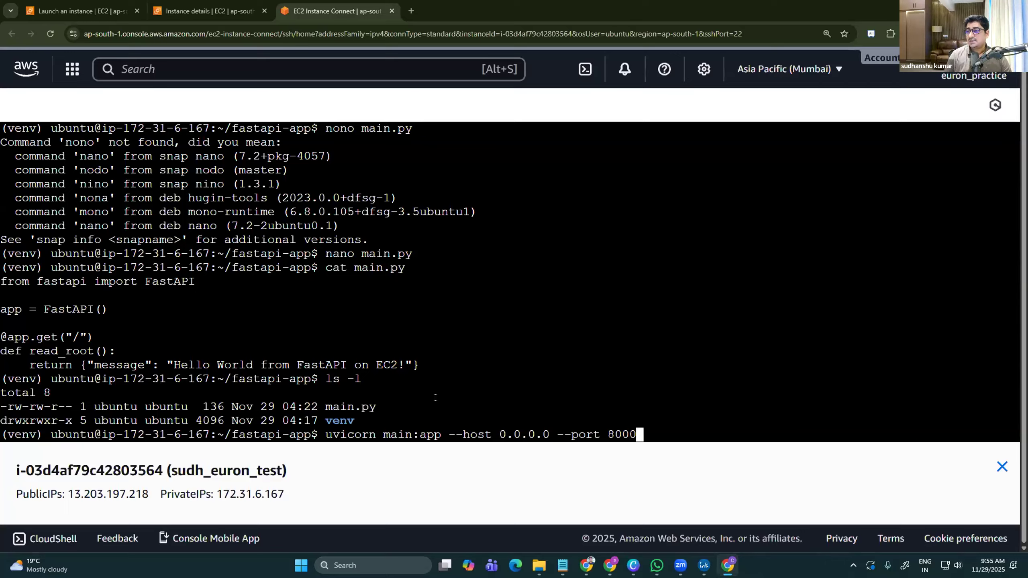
left_click_drag(383, 435, 651, 426)
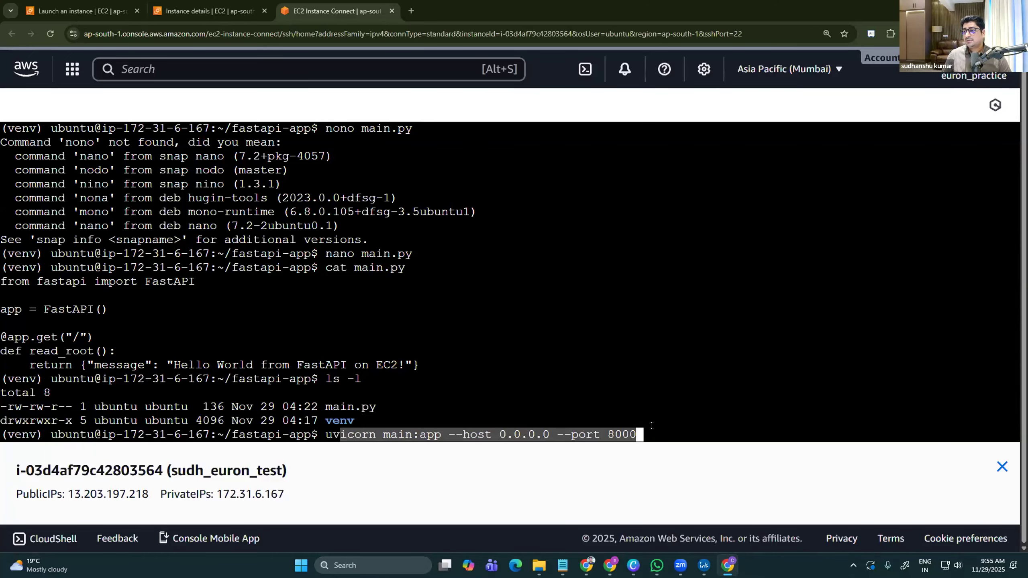
key("Return")
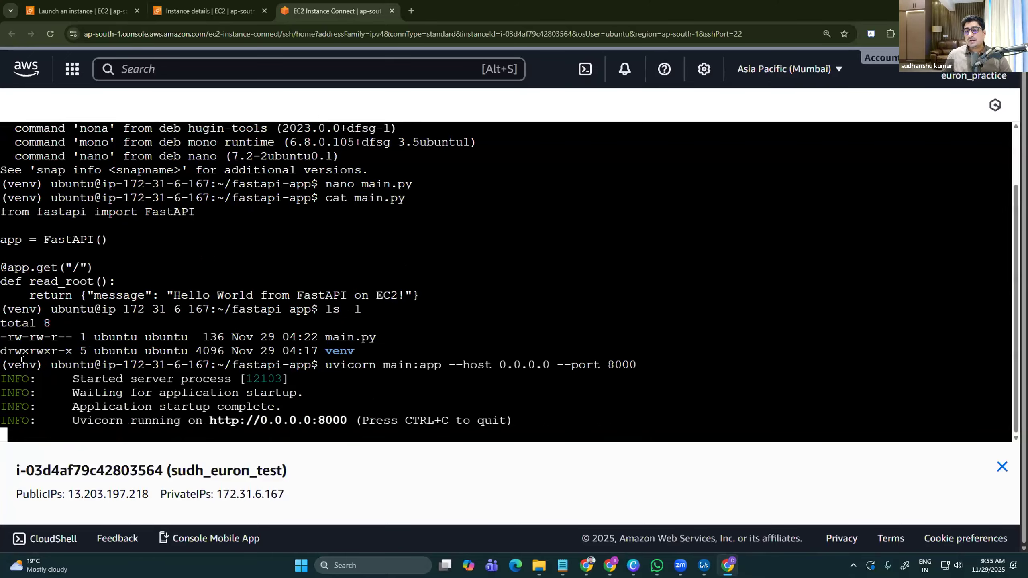
Examine the Uvicorn server address in the startup output and the message returned by the root route.
key("alt+Tab")
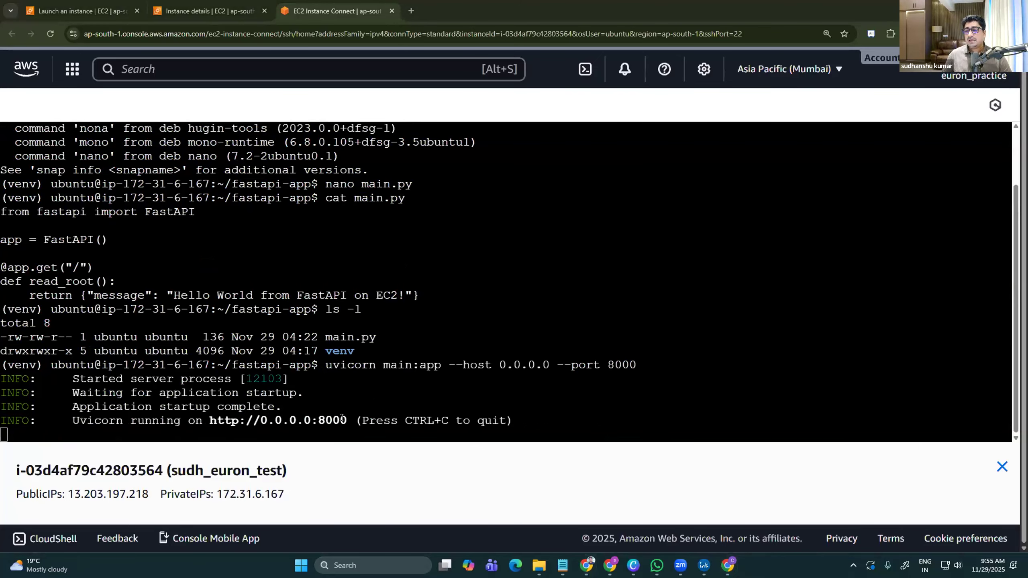
double_click(241, 419)
left_click_drag(208, 418, 209, 419)
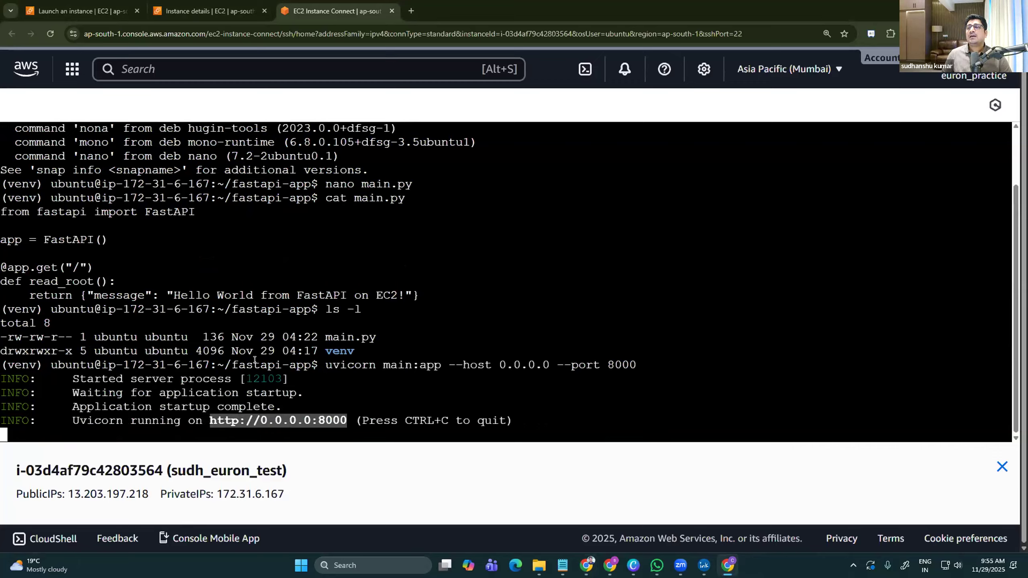
left_click_drag(347, 417, 219, 420)
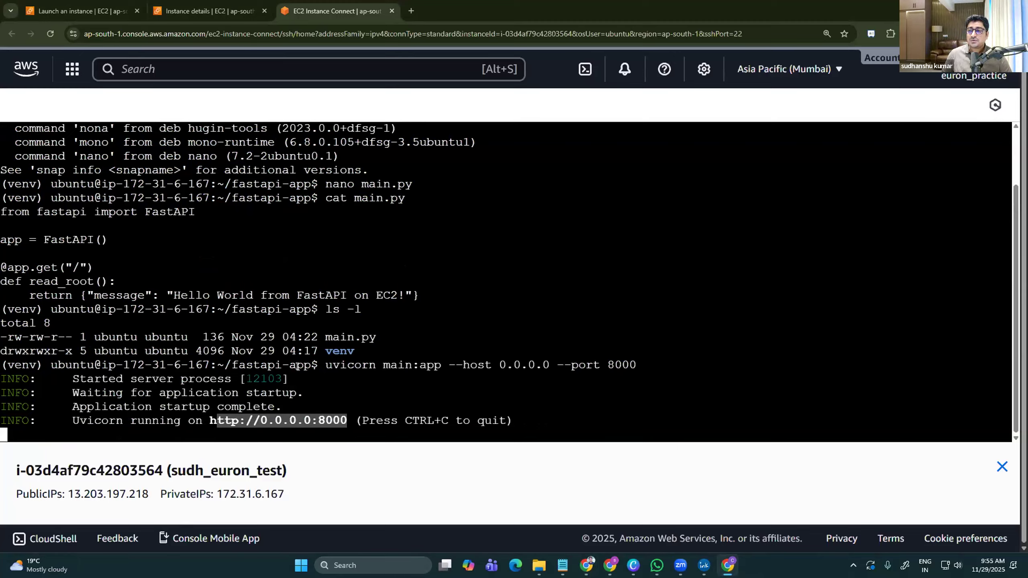
left_click_drag(81, 295, 408, 295)
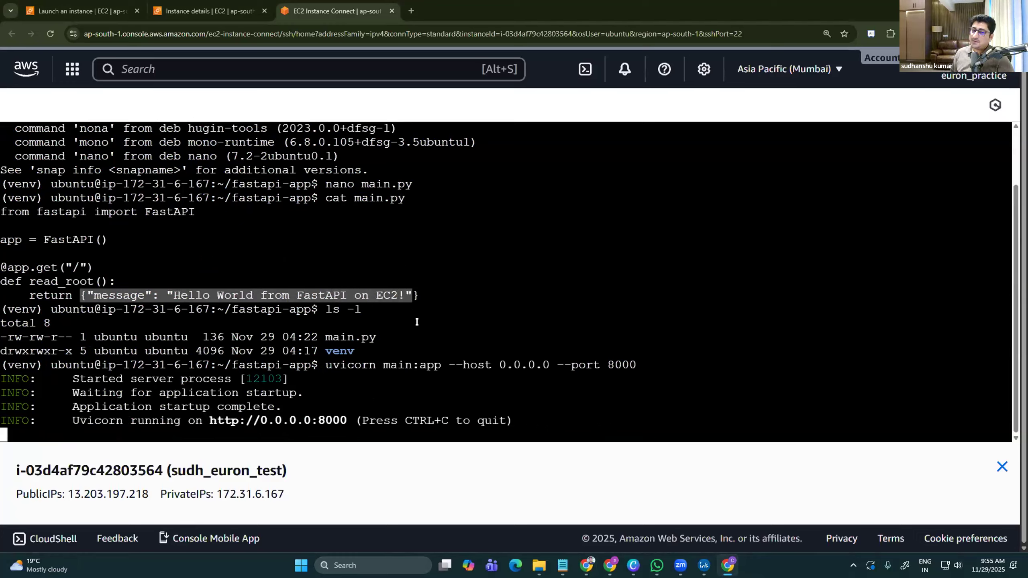
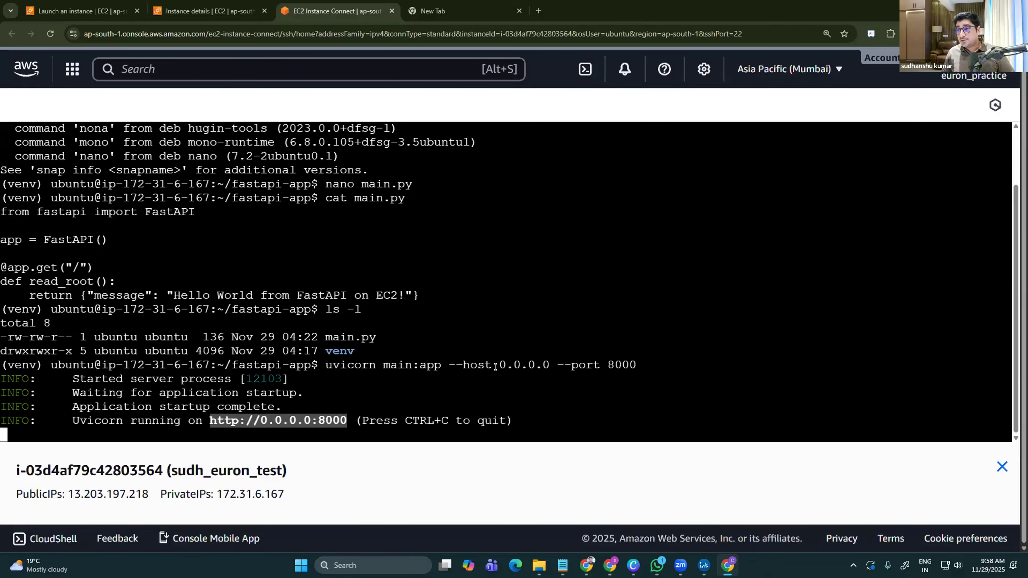
Copy the instance's public DNS address from its summary and open ec2-13-203-197-218.ap-south-1.compute.amazonaws.com in the empty browser tab.
left_click_drag(346, 421, 203, 421)
left_click(164, 9)
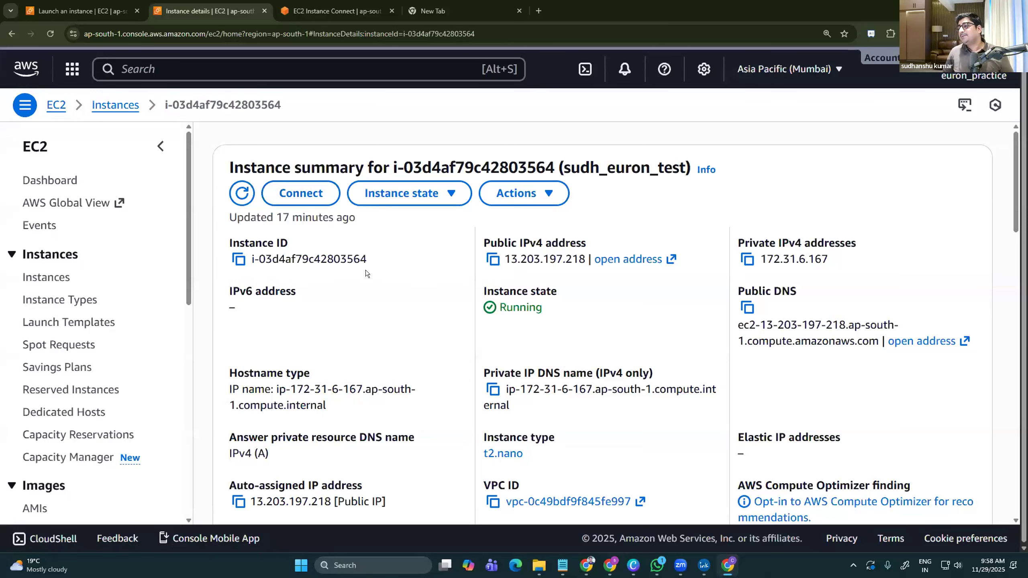
key("ctrl+minus")
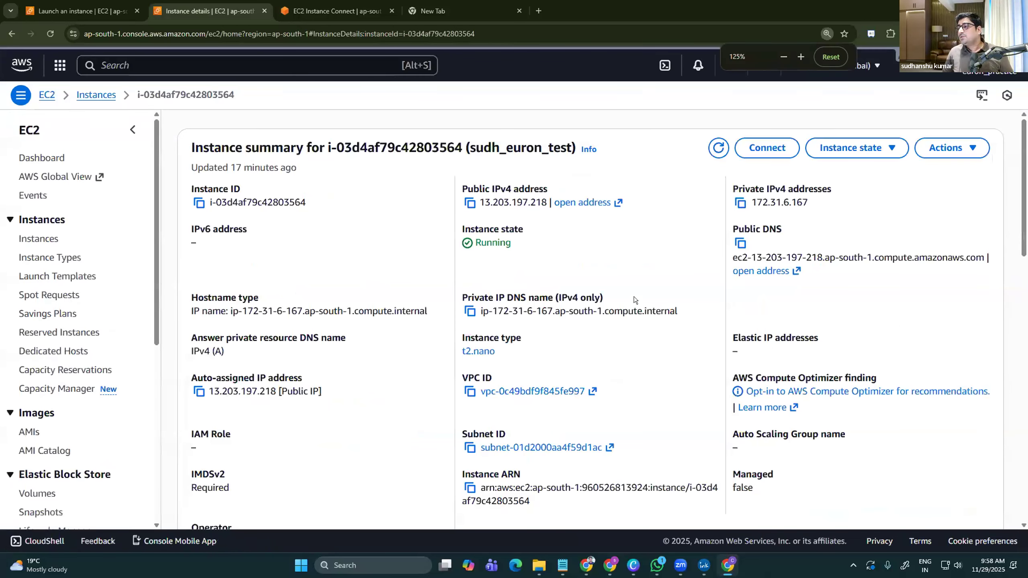
left_click_drag(732, 259, 982, 255)
key("ctrl+c")
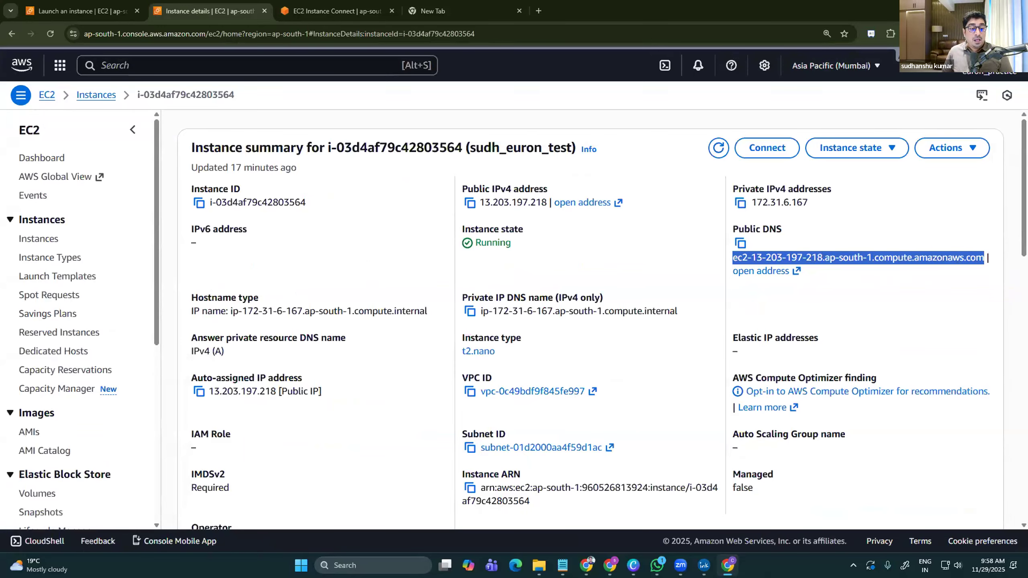
left_click(431, 11)
key("ctrl+v")
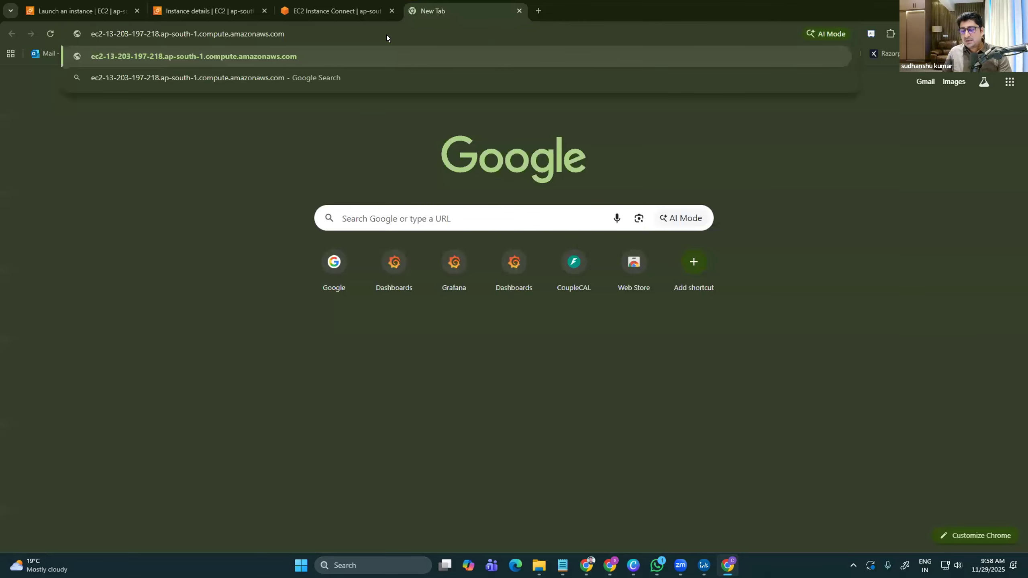
key("Return")
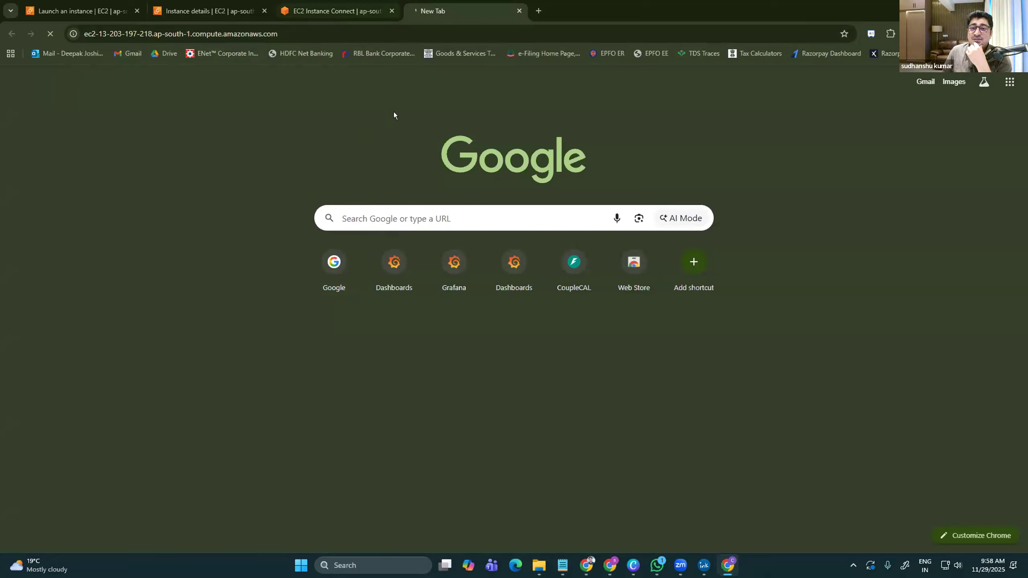
Add port :8000 to the public DNS address, load it, and retry the request.
left_click(384, 33)
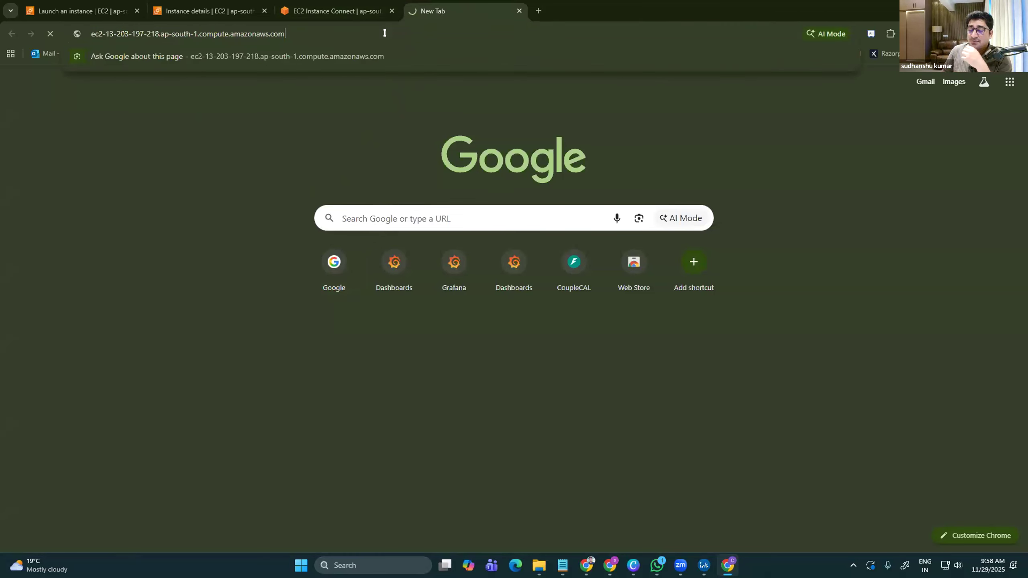
type(":8000")
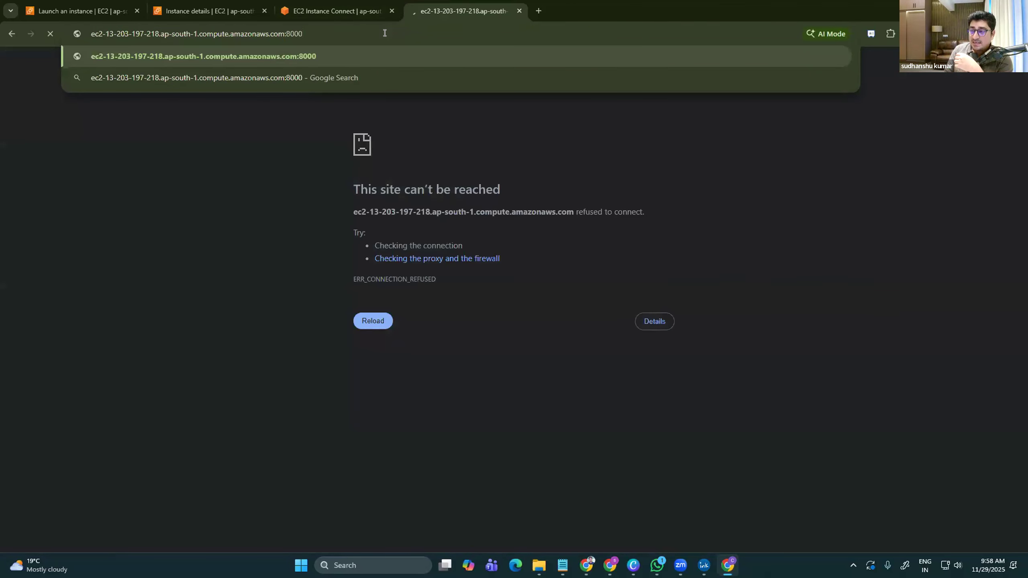
key("Return")
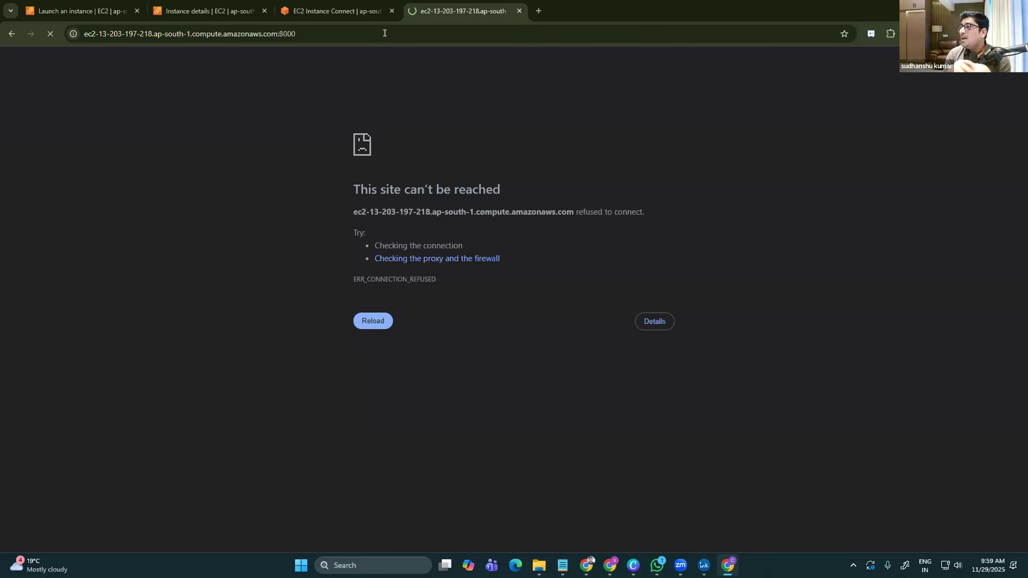
left_click_drag(312, 35, 78, 22)
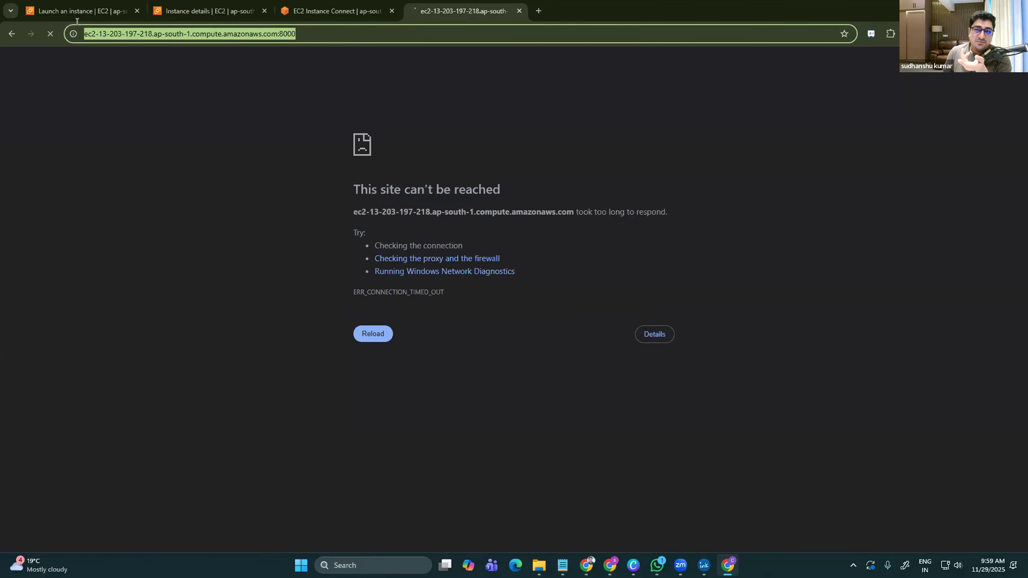
left_click(300, 34)
left_click_drag(299, 34, 279, 35)
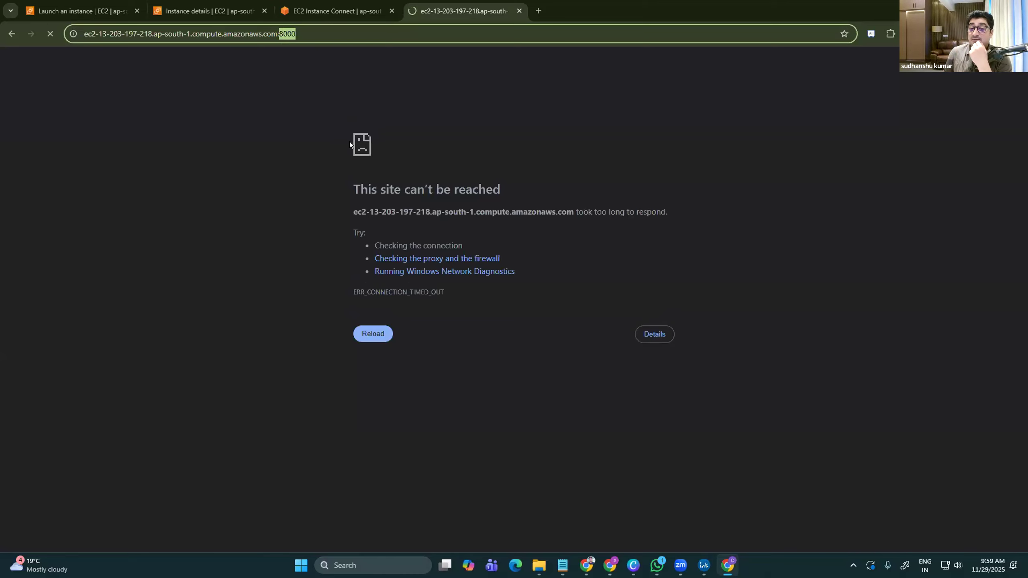
left_click_drag(301, 31, 82, 34)
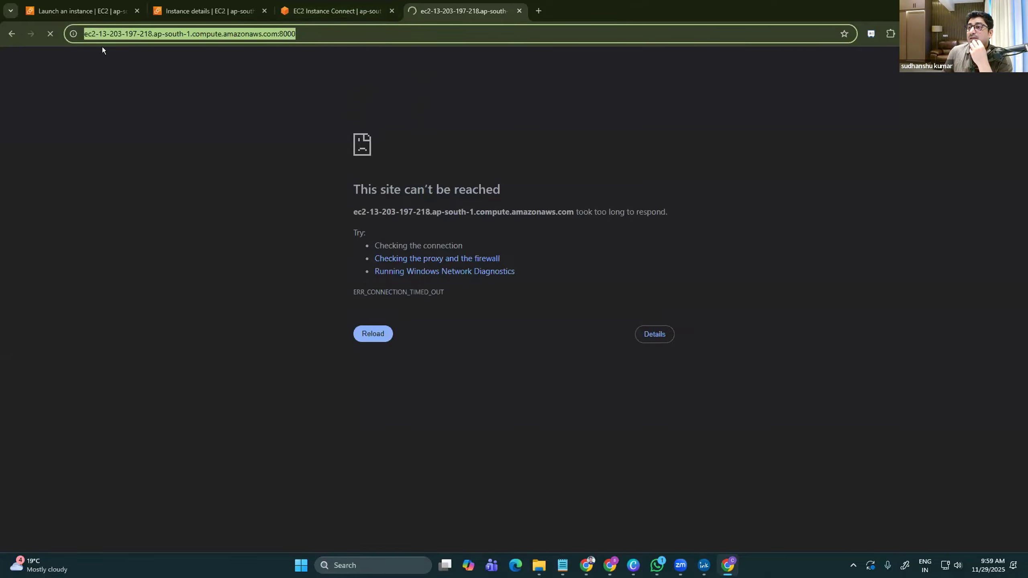
left_click(320, 29)
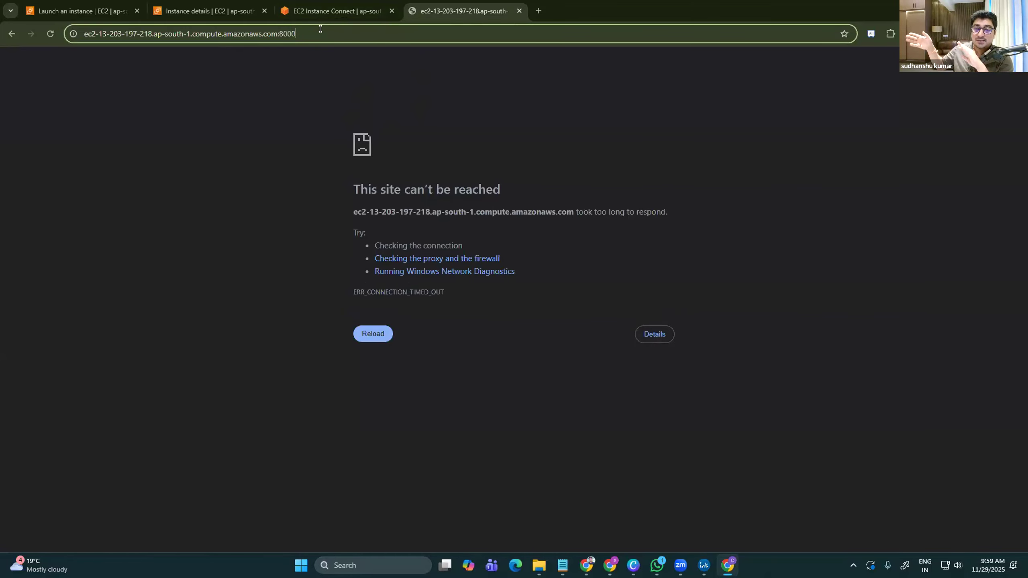
key("Return")
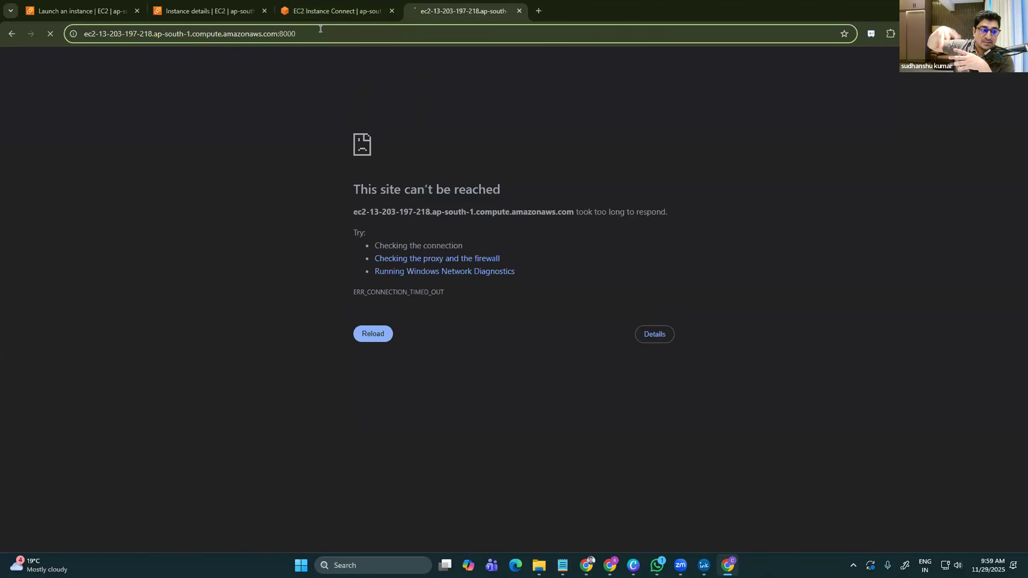
Examine the instance's security details, checking the port ranges and sources of its inbound and outbound rules.
left_click(219, 9)
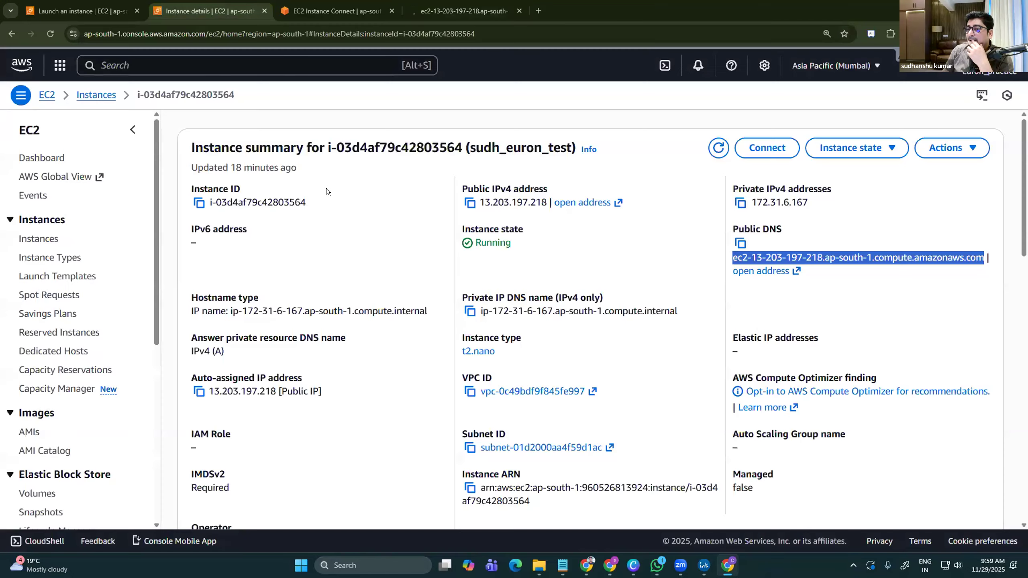
left_click(569, 246)
scroll(625, 214, "down", 5)
scroll(629, 230, "down", 4)
scroll(479, 350, "up", 5)
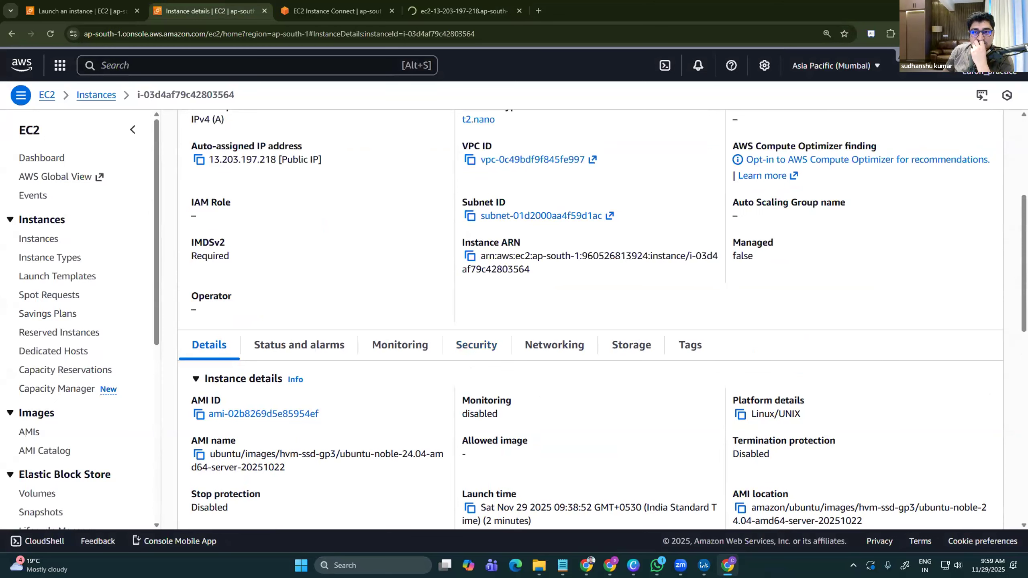
left_click(476, 345)
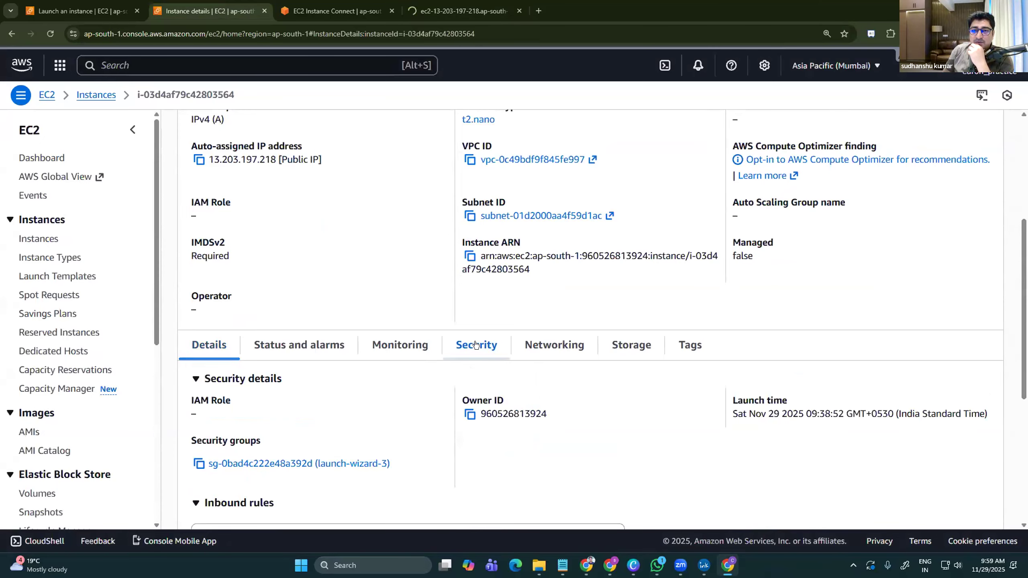
scroll(356, 274, "down", 5)
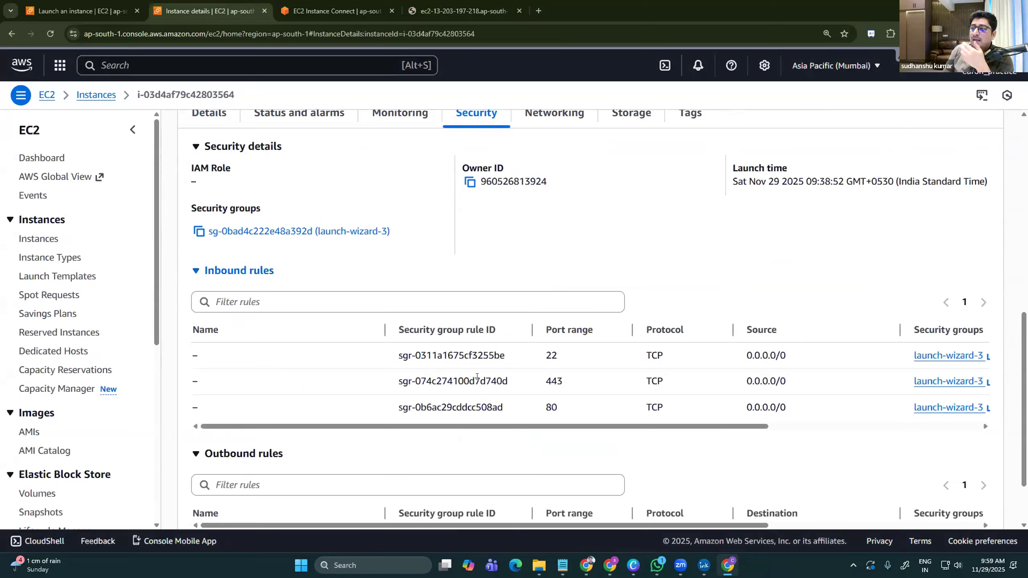
left_click_drag(546, 352, 559, 360)
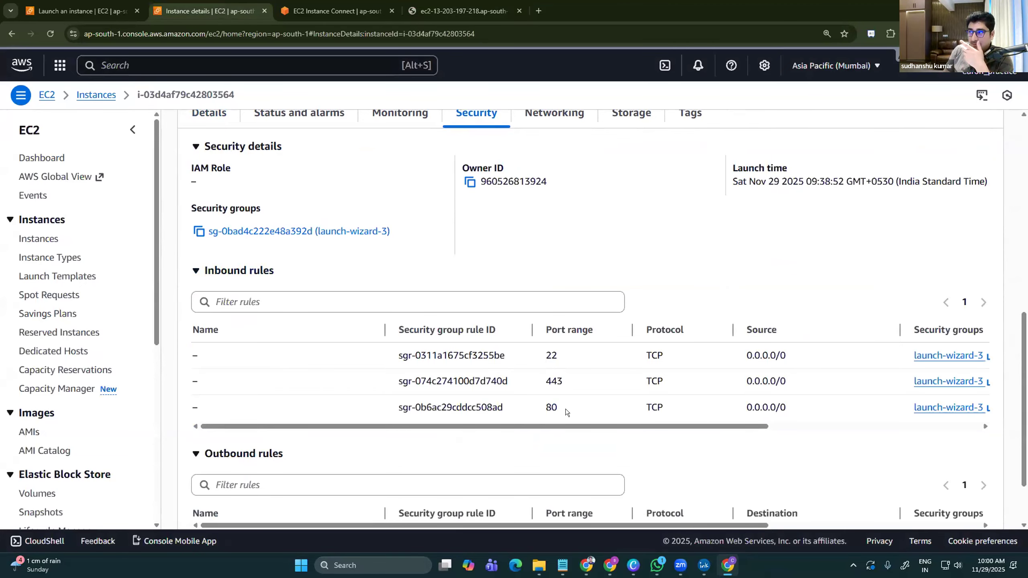
scroll(608, 289, "down", 2)
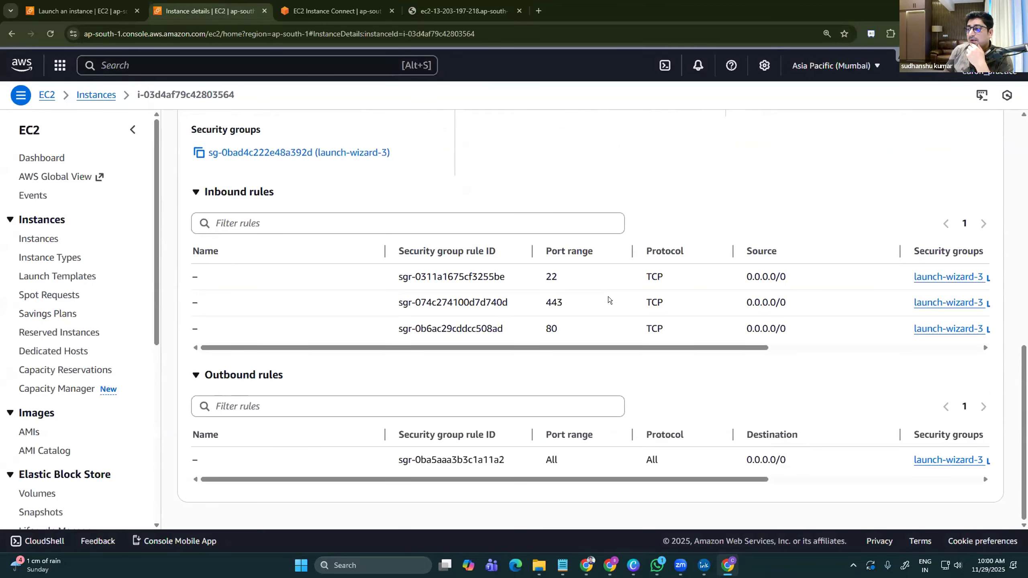
scroll(591, 389, "up", 5)
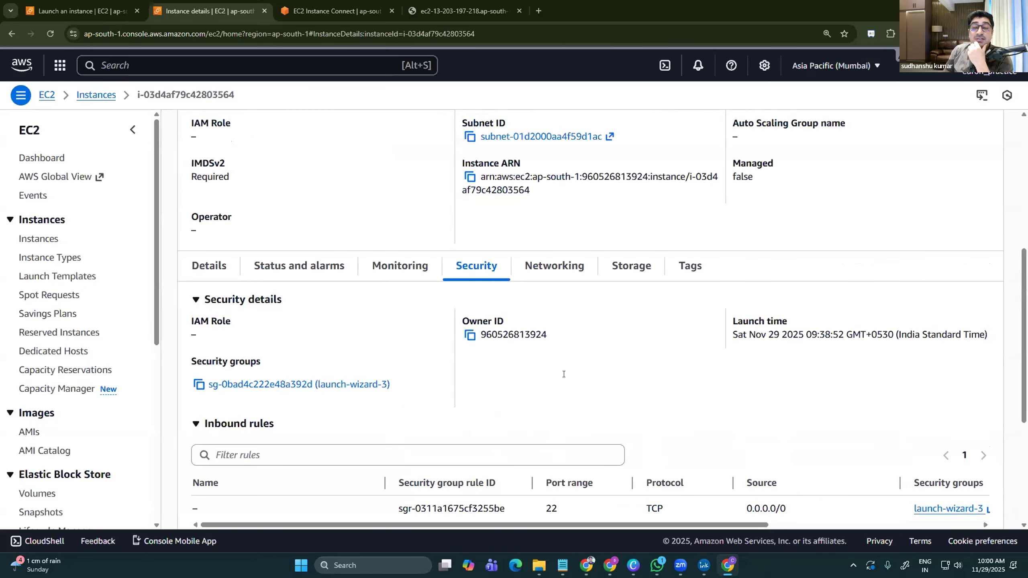
scroll(558, 379, "down", 5)
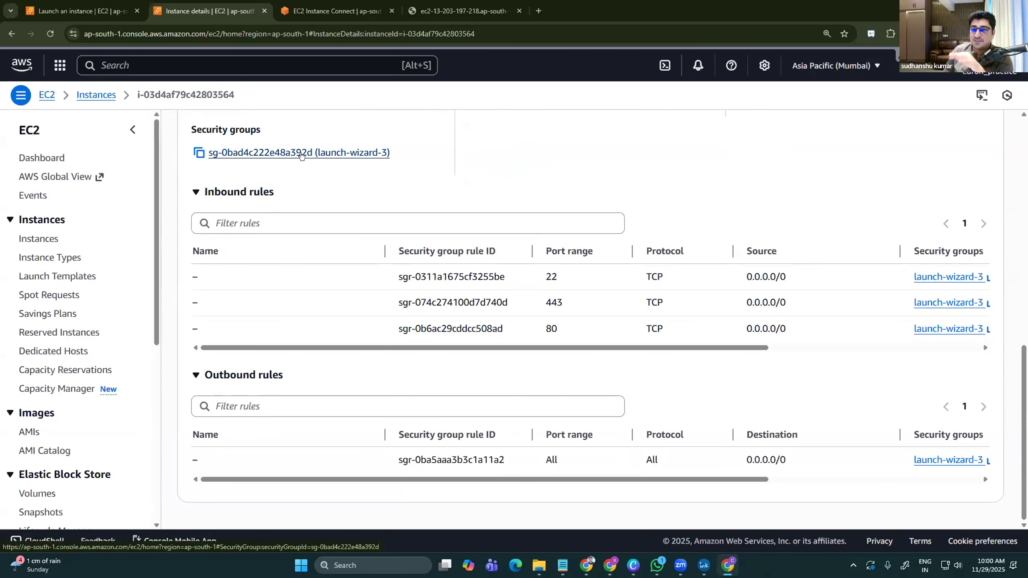
Open the launch-wizard-3 security group's inbound rules for editing and add a new rule.
left_click(320, 152)
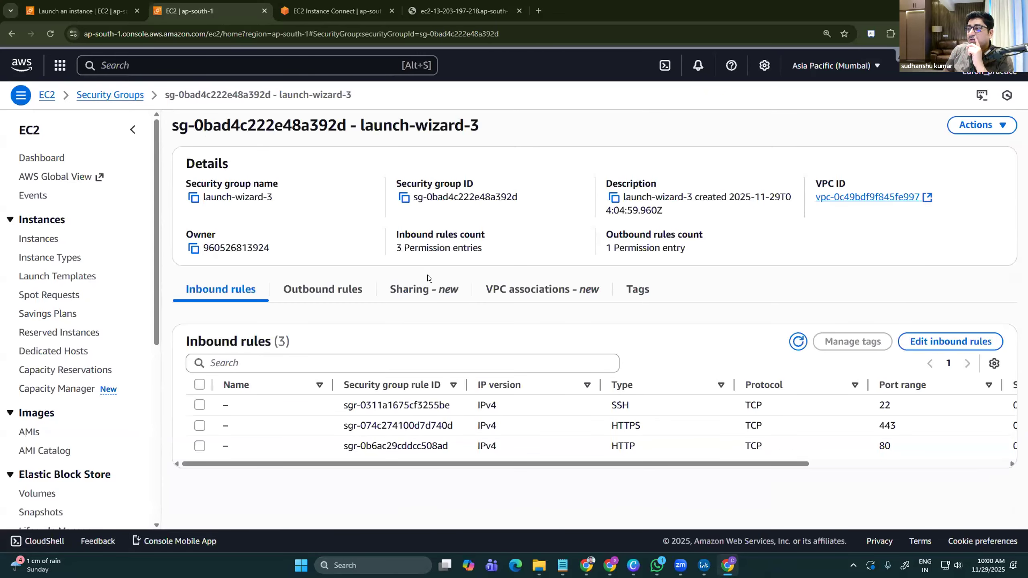
left_click(952, 340)
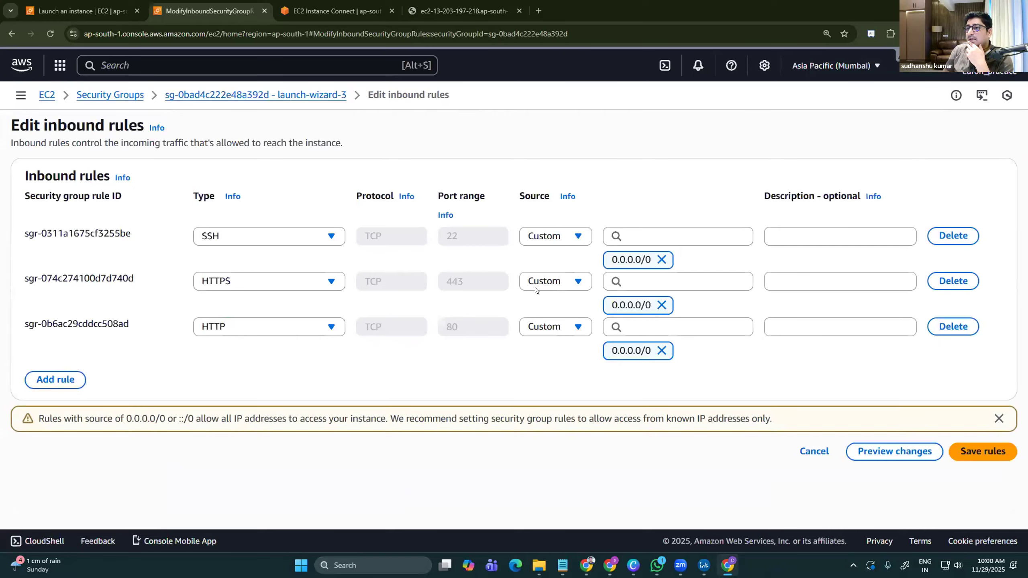
left_click(52, 379)
left_click(261, 378)
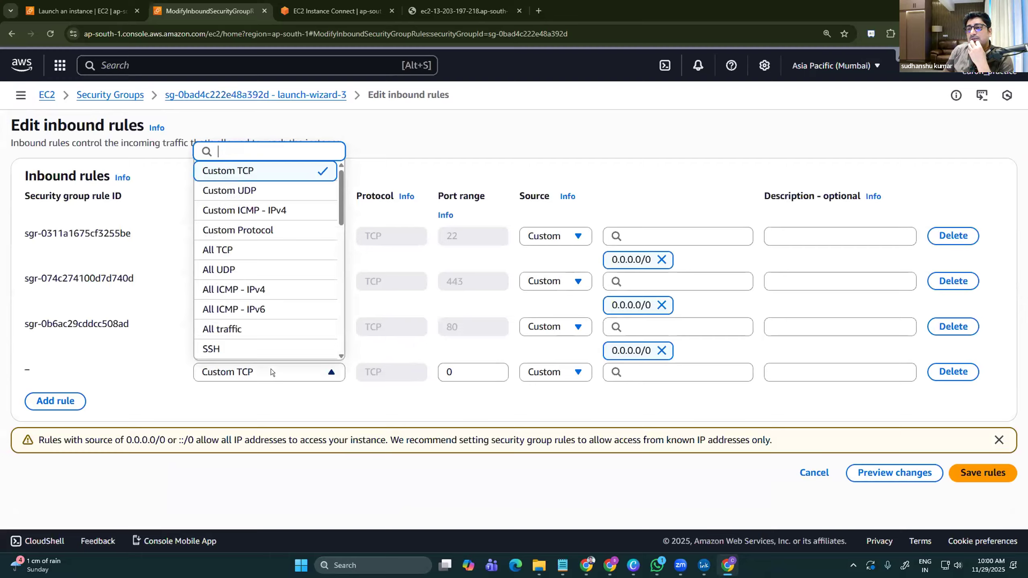
left_click(271, 329)
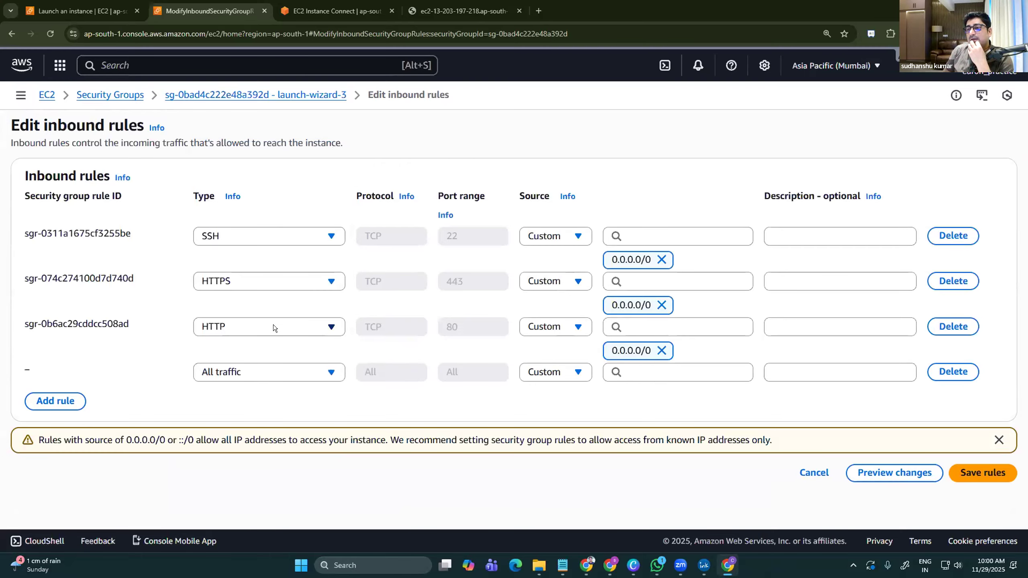
left_click(275, 369)
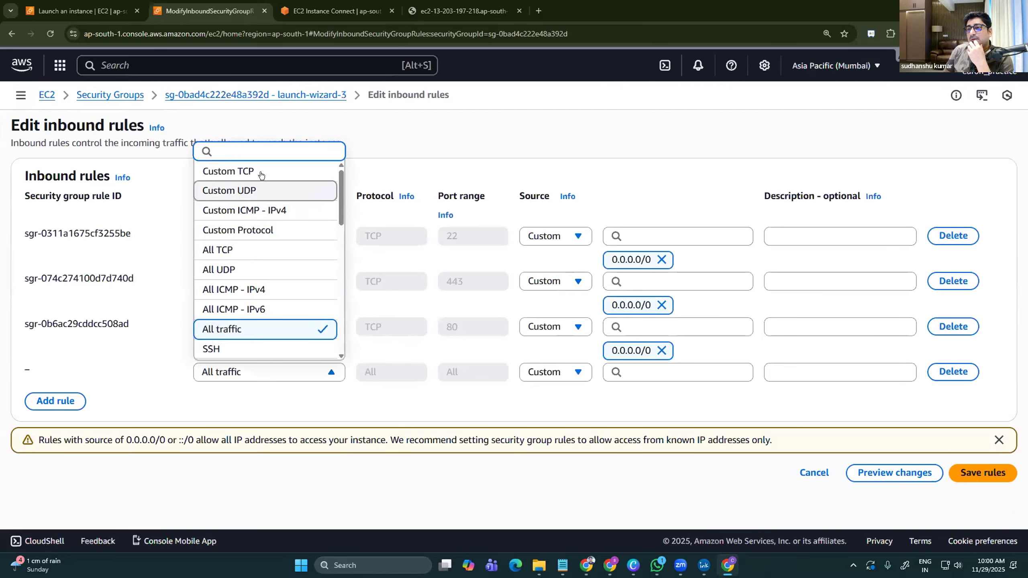
scroll(287, 231, "down", 5)
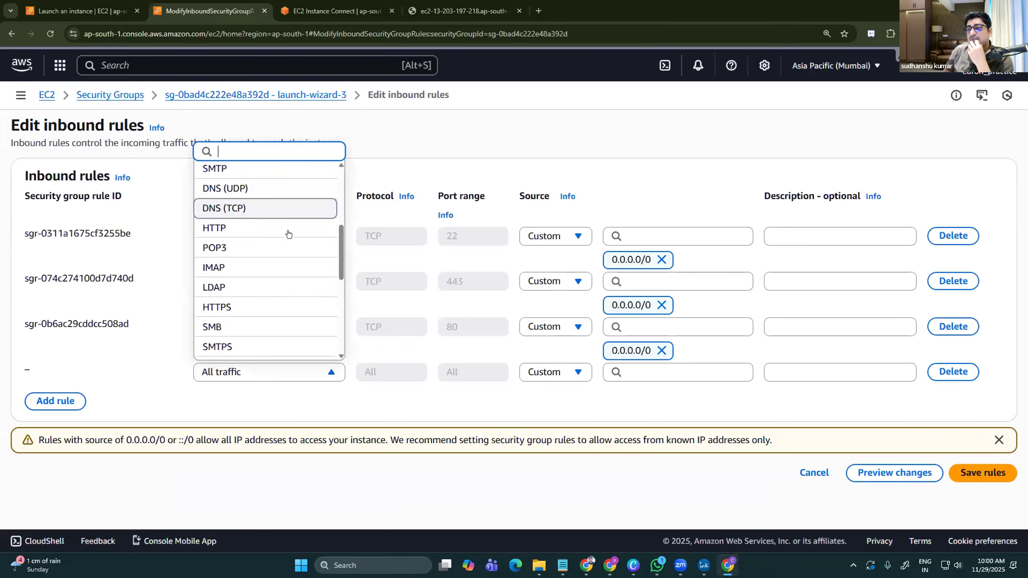
left_click(274, 407)
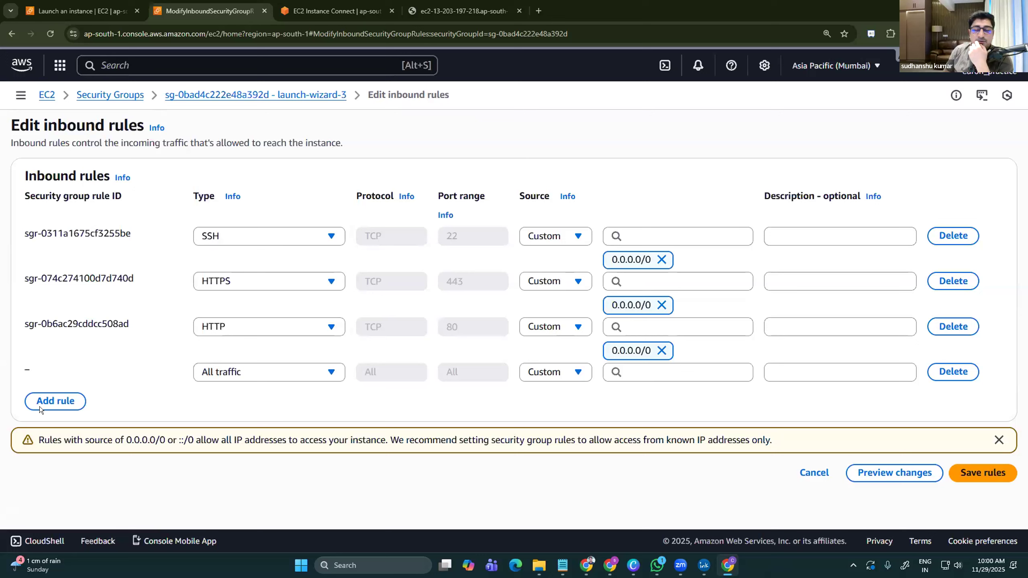
Set the new inbound rule to Custom TCP, port 8000, source Anywhere-IPv4, and save the rules.
left_click(253, 370)
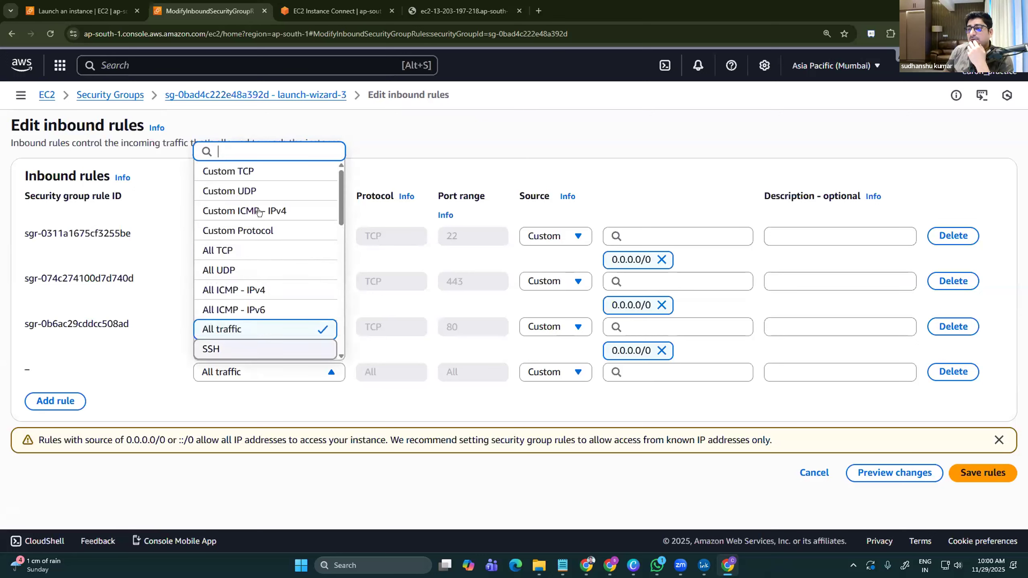
left_click(260, 171)
double_click(447, 372)
type("8000")
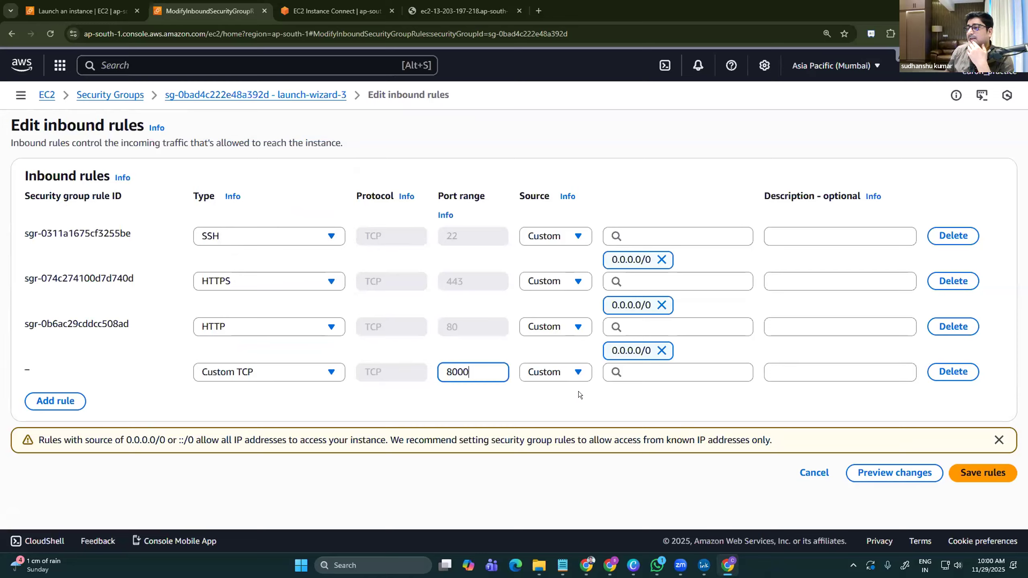
left_click(575, 372)
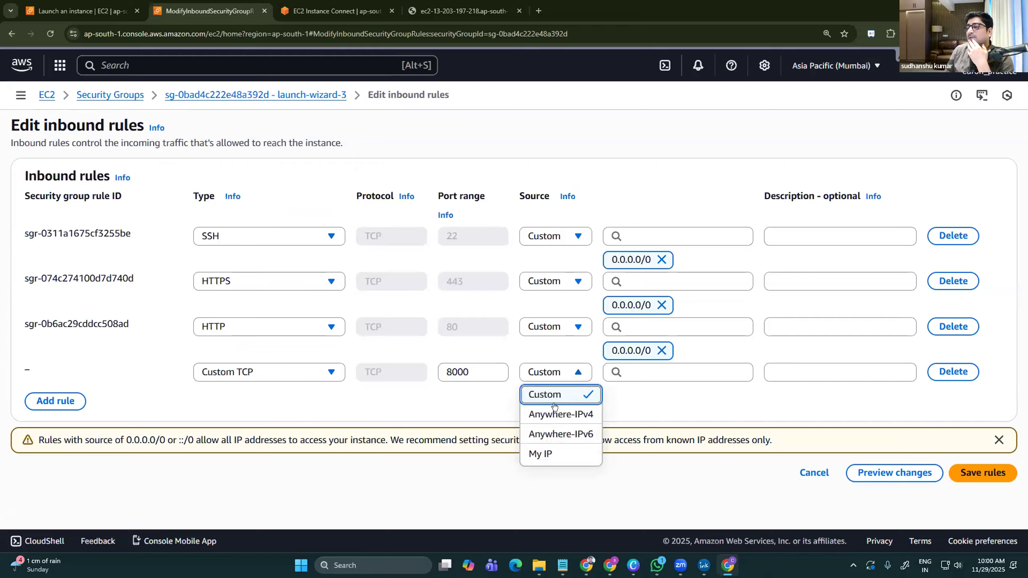
left_click(567, 414)
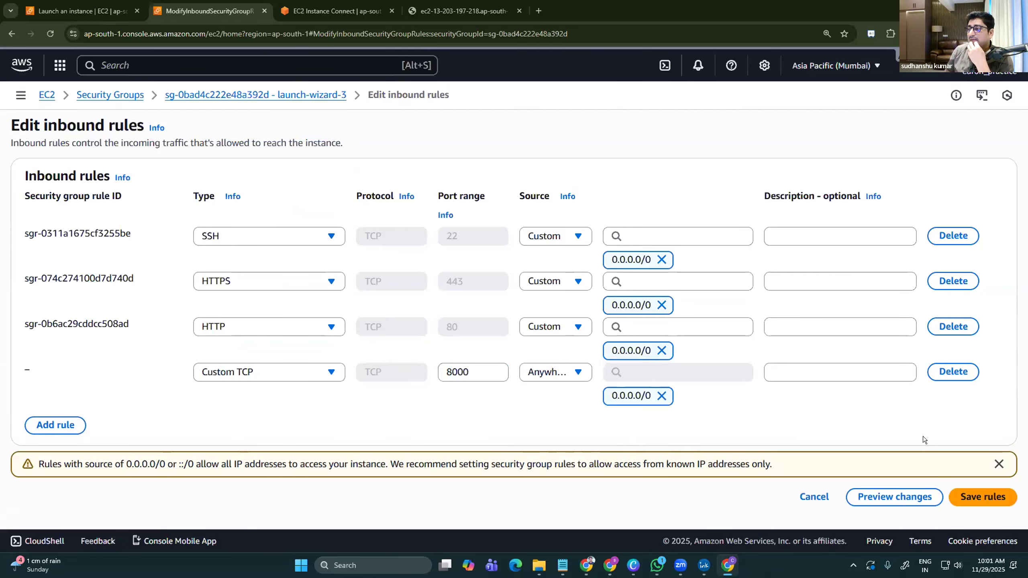
left_click(972, 496)
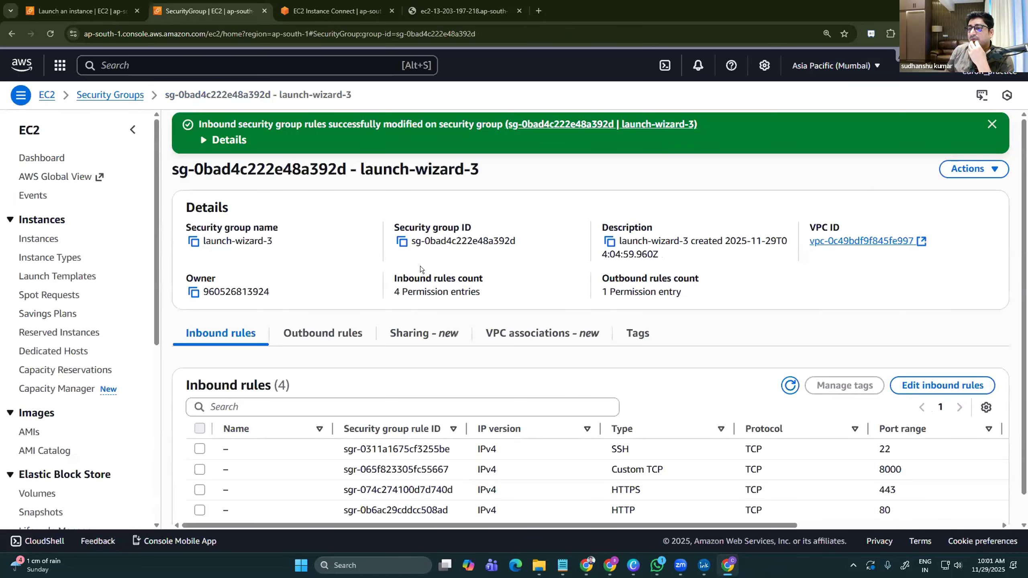
Reload the instance's port 8000 page to check the FastAPI response.
left_click(469, 11)
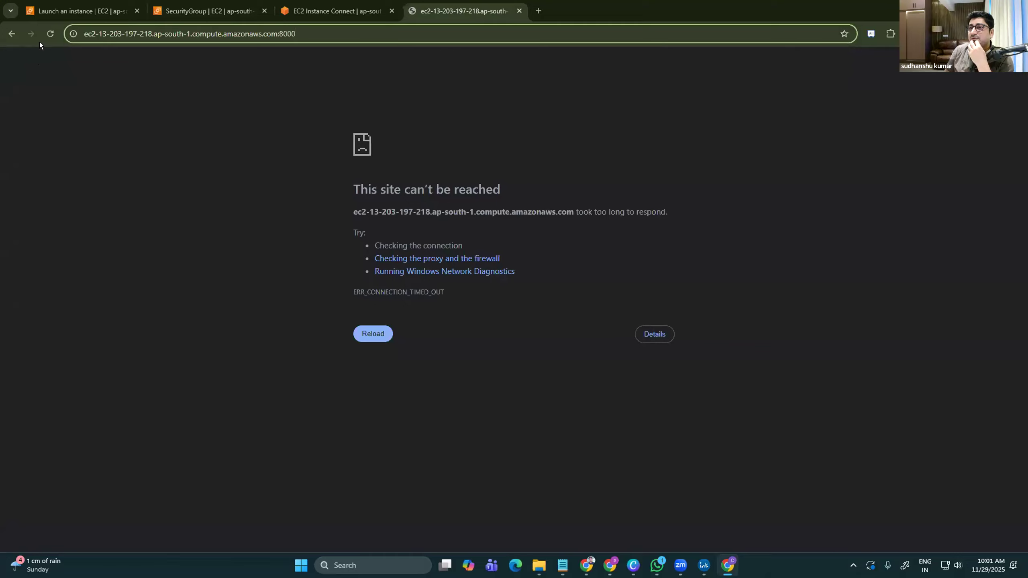
left_click(51, 34)
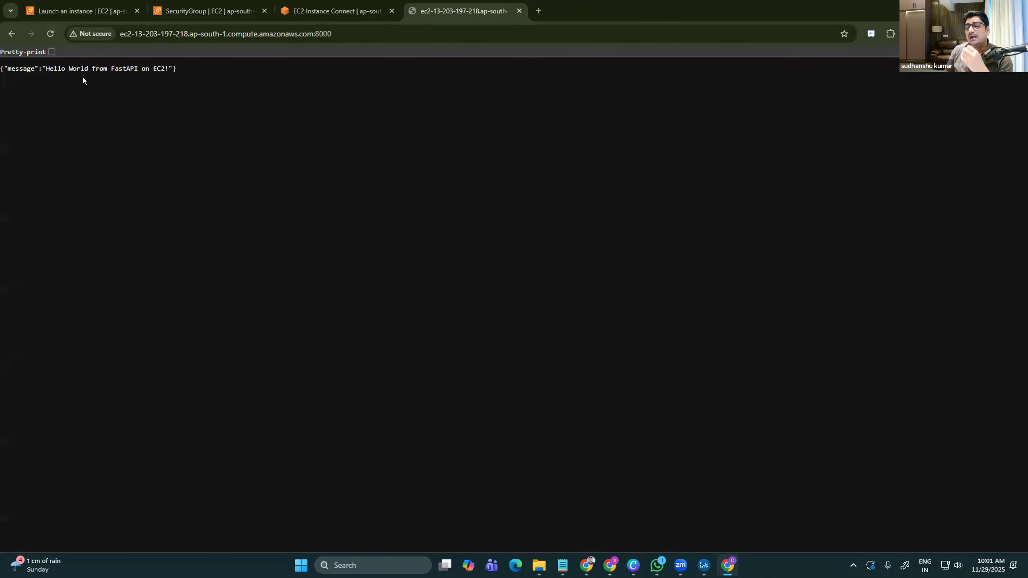
Turn on pretty-printing for the FastAPI JSON response and enlarge the page to read the message.
left_click(51, 52)
scroll(32, 80, "up", 9)
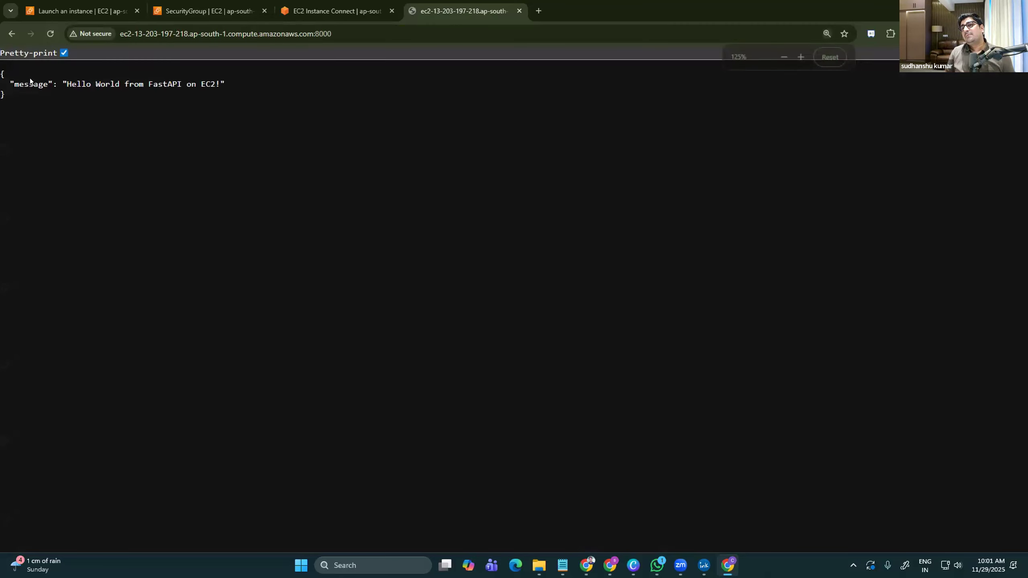
scroll(95, 127, "down", 1)
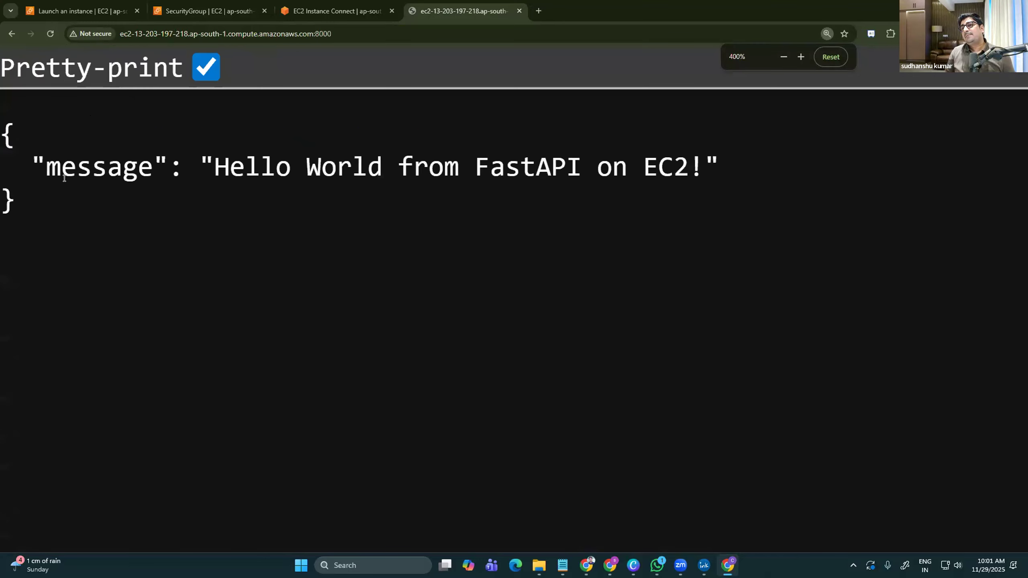
mouse_move(46, 166)
left_mouse_down()
mouse_move(743, 164)
mouse_move(33, 161)
left_mouse_up()
left_click(436, 169)
Open the app's API documentation by adding /docs to the instance's port 8000 address.
left_click_drag(348, 27, 110, 26)
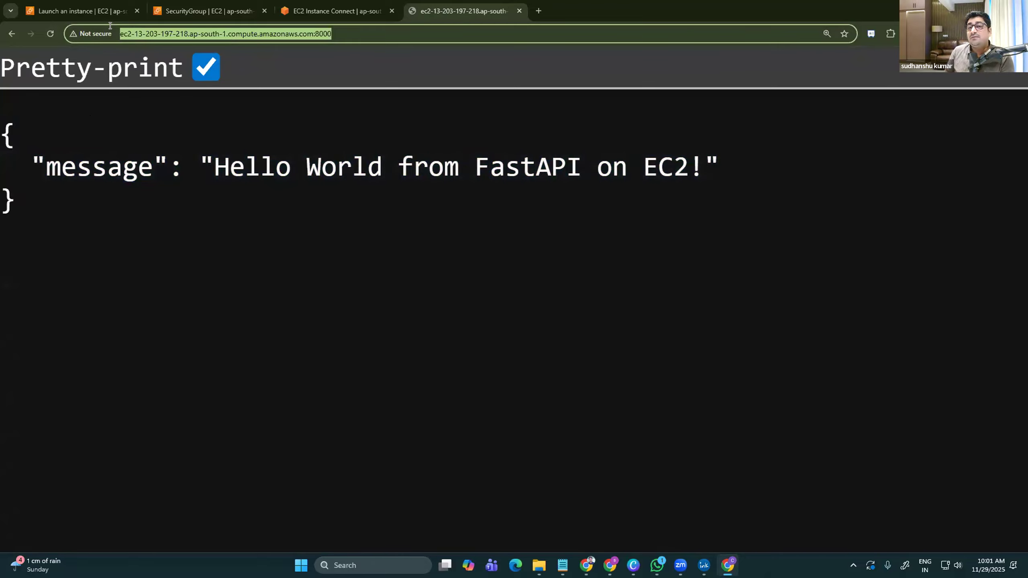
left_click(360, 32)
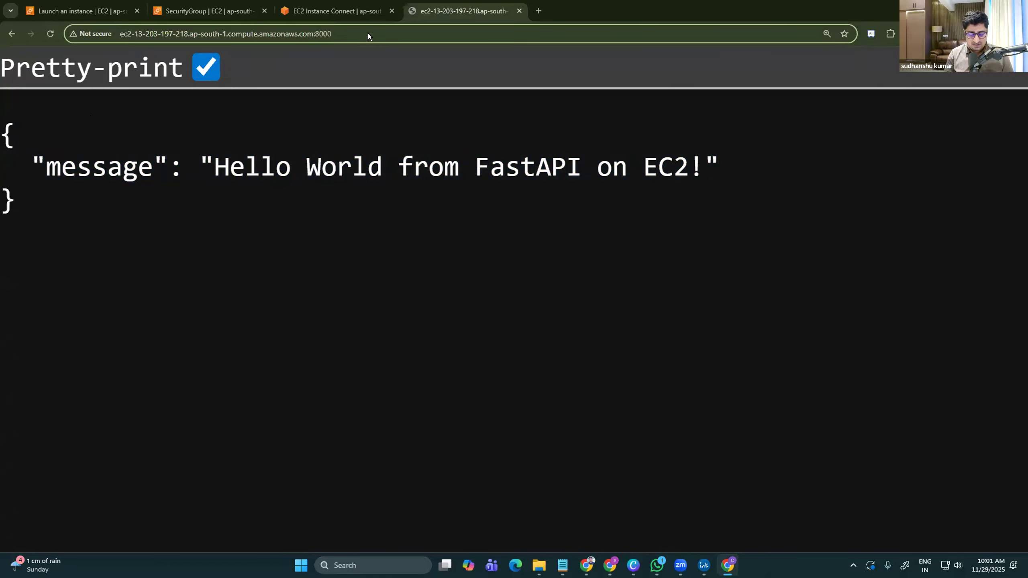
type("/docs")
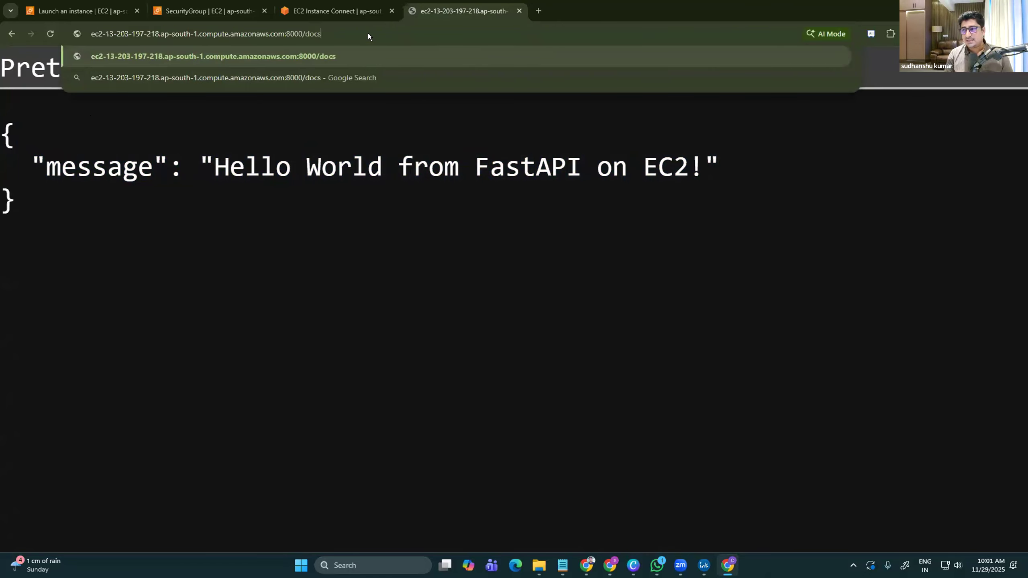
key("Return")
key("ctrl+minus")
key("ctrl+minus")
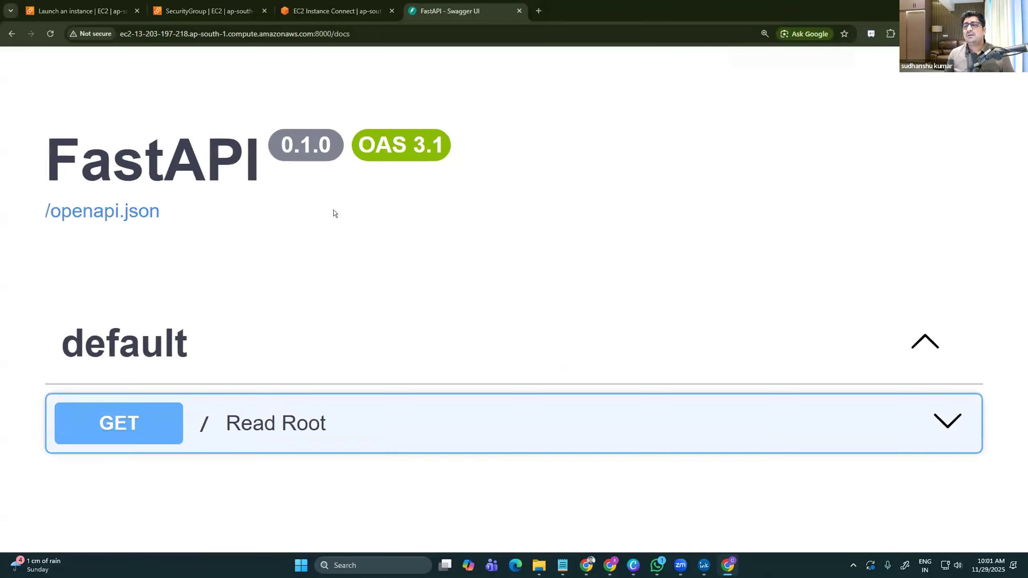
Expand the GET / Read Root endpoint and review its parameters and responses.
left_click(182, 307)
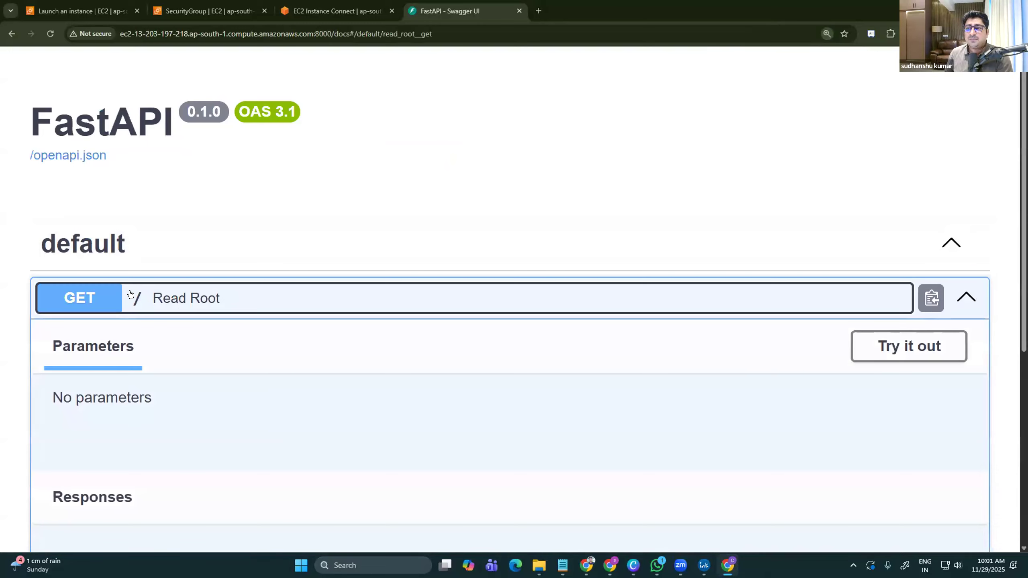
scroll(259, 276, "down", 5)
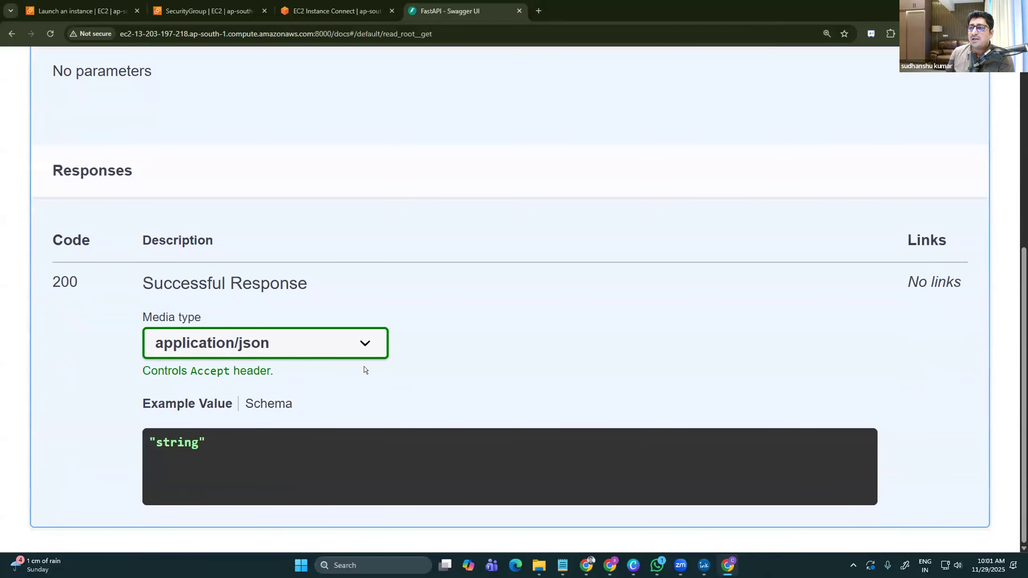
scroll(364, 366, "up", 5)
Examine the docs page's address, marking the full URL, the part through /docs, and the host name with port 8000.
left_click(121, 35)
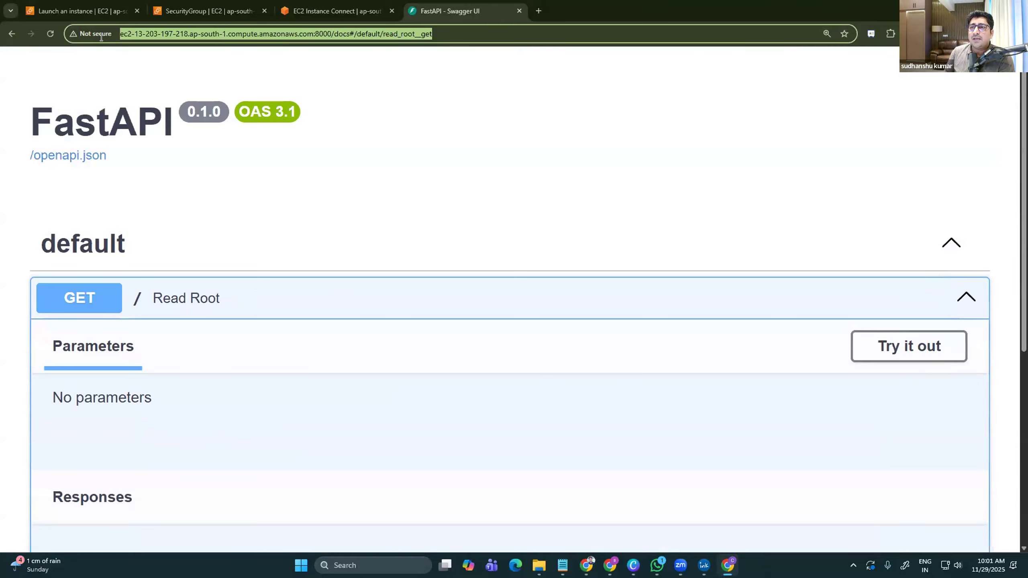
left_click(215, 34)
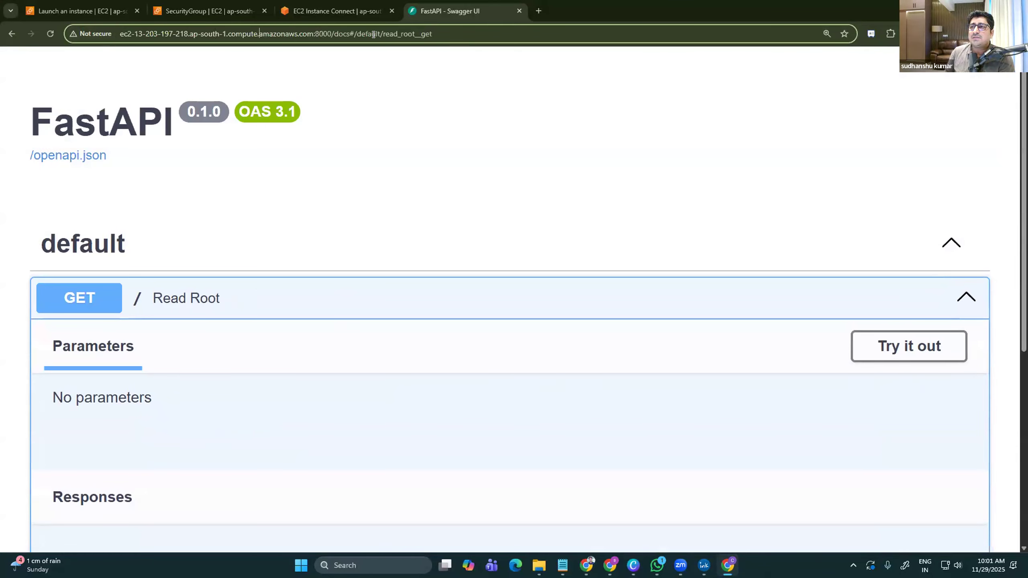
left_click_drag(452, 34, 118, 32)
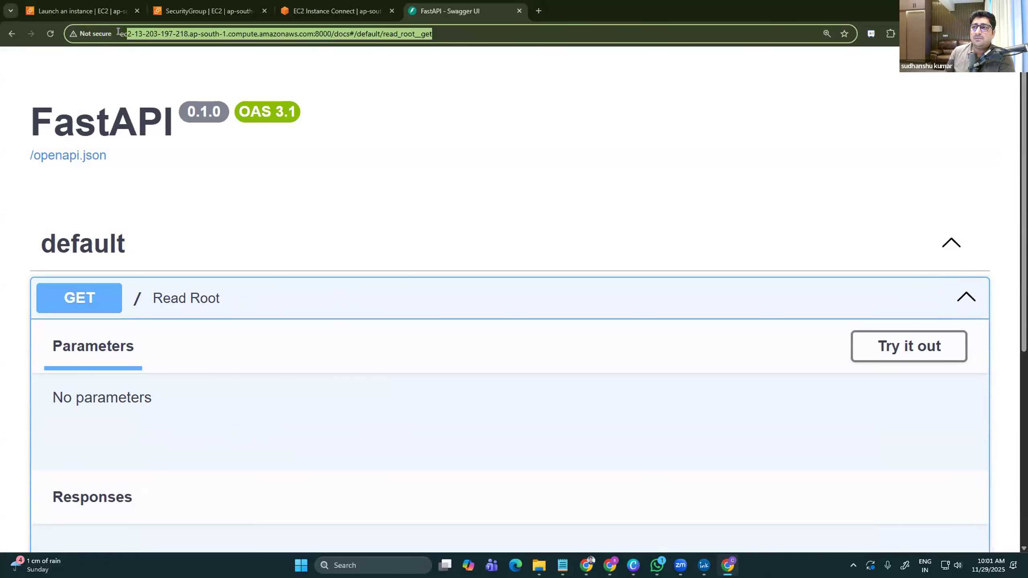
left_click(343, 31)
left_click_drag(349, 35, 93, 40)
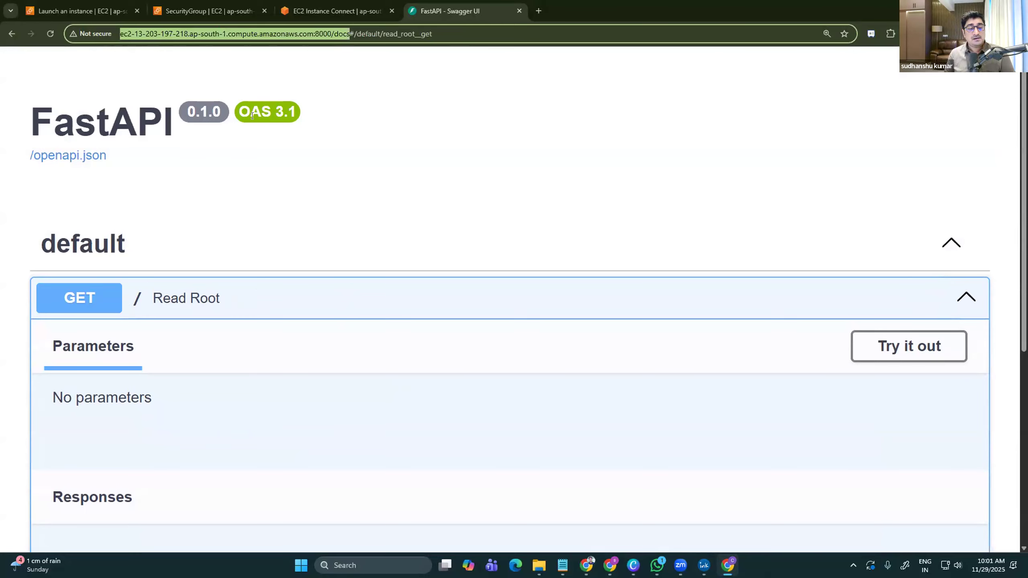
left_click(314, 35)
left_click_drag(331, 30, 119, 30)
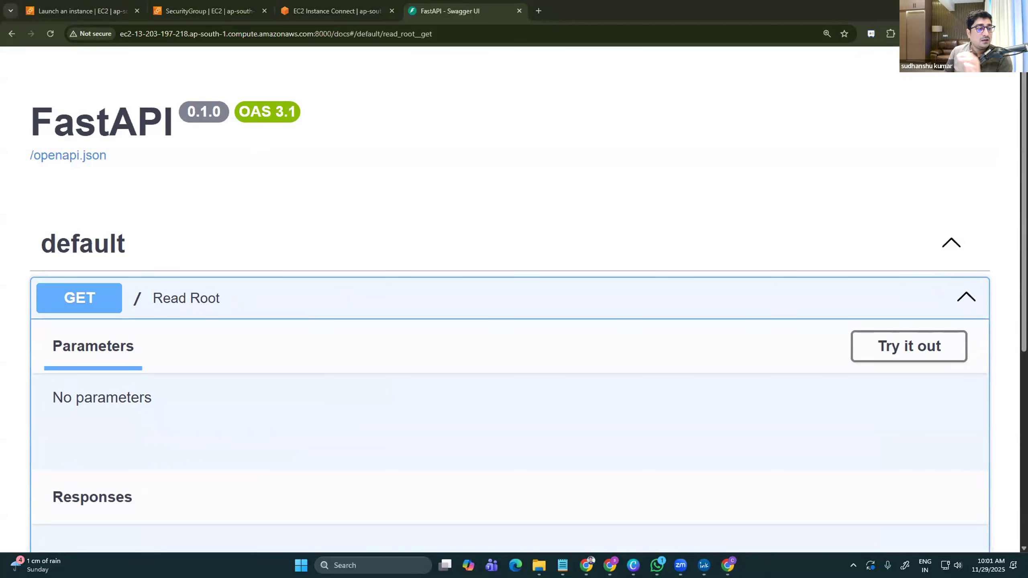
Return to the EC2 console and open the running instance's summary from the instances list.
left_click(215, 11)
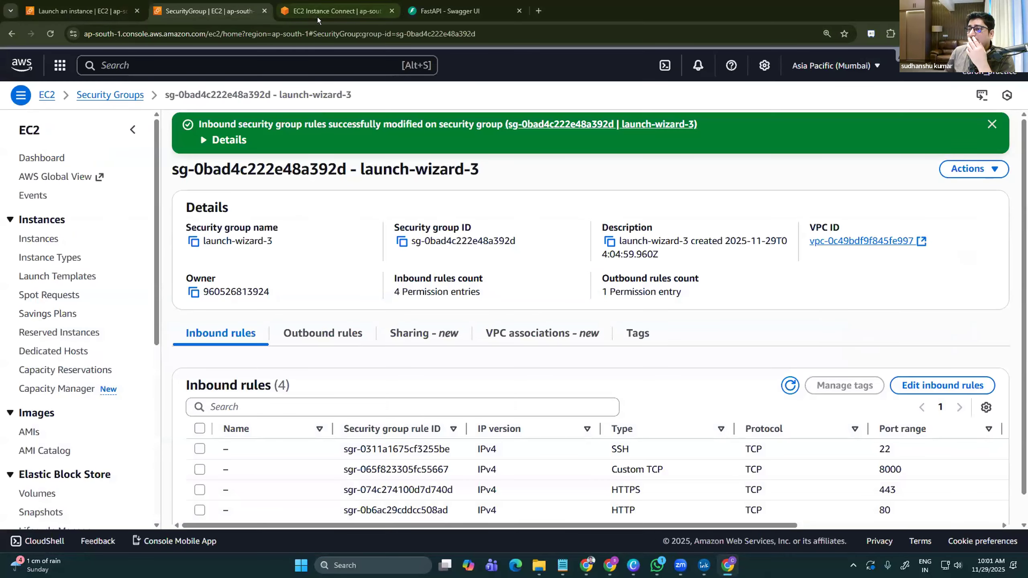
left_click(99, 8)
left_click(188, 9)
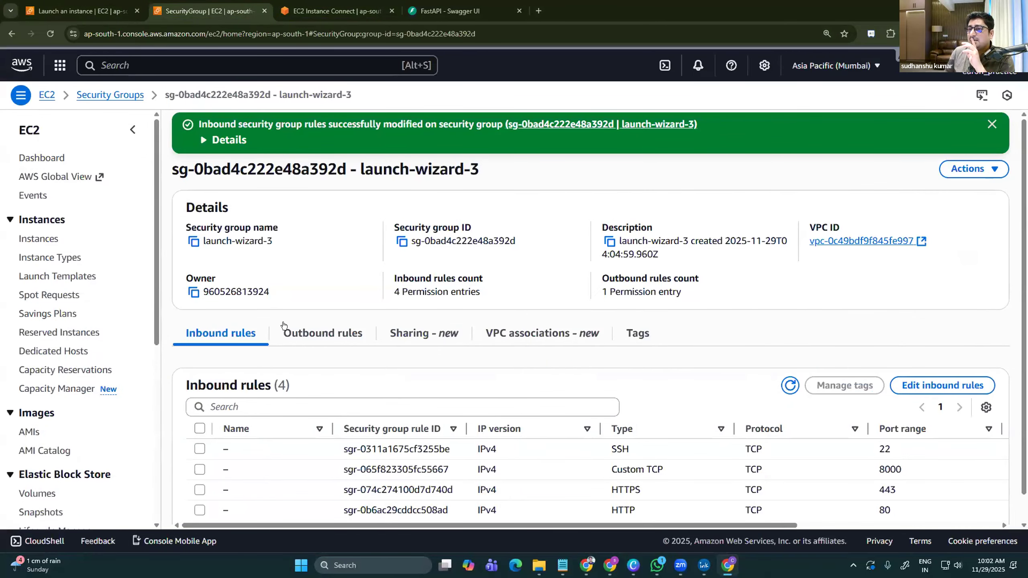
left_click(30, 130)
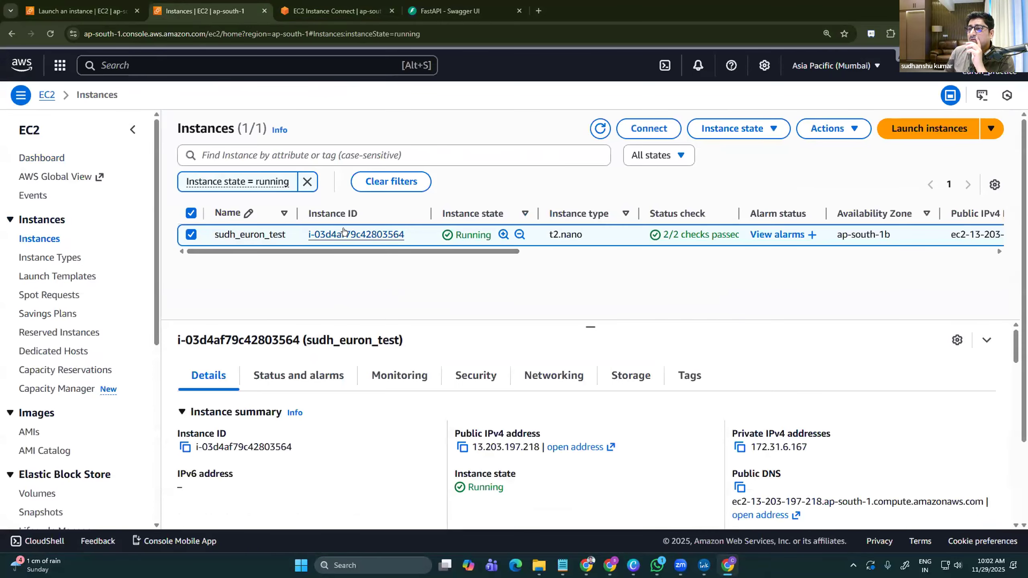
left_click(324, 237)
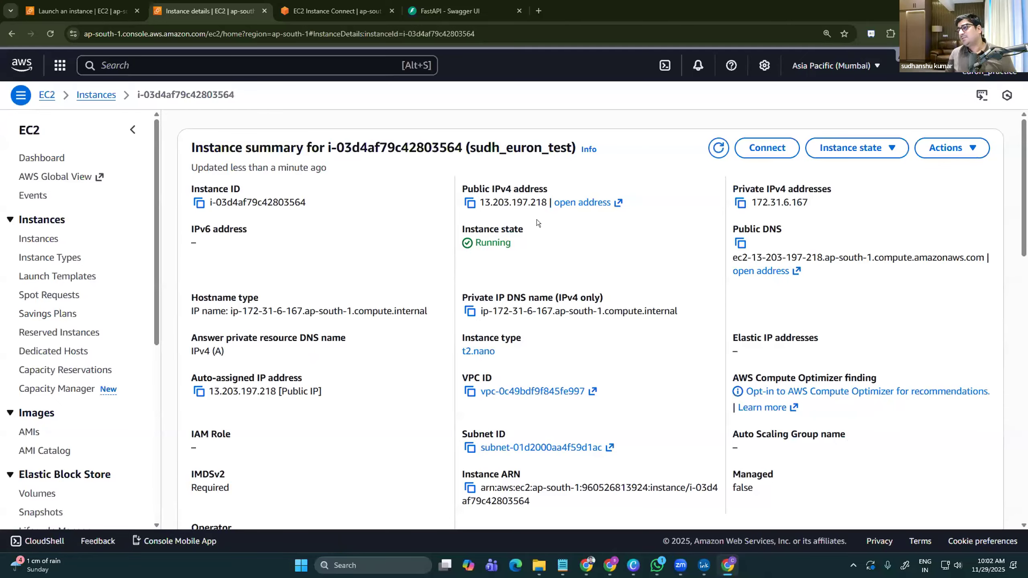
Review the launch-wizard-3 security group's inbound rules from the instance's security details, and return to the FastAPI docs page.
key("ctrl+minus")
scroll(413, 281, "down", 5)
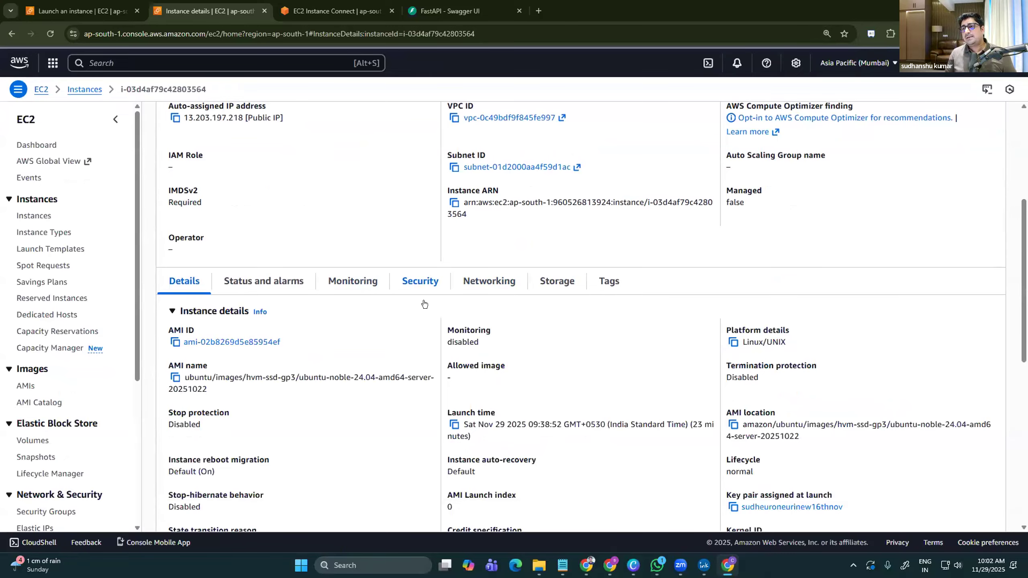
scroll(422, 301, "up", 5)
scroll(446, 288, "down", 5)
left_click(416, 282)
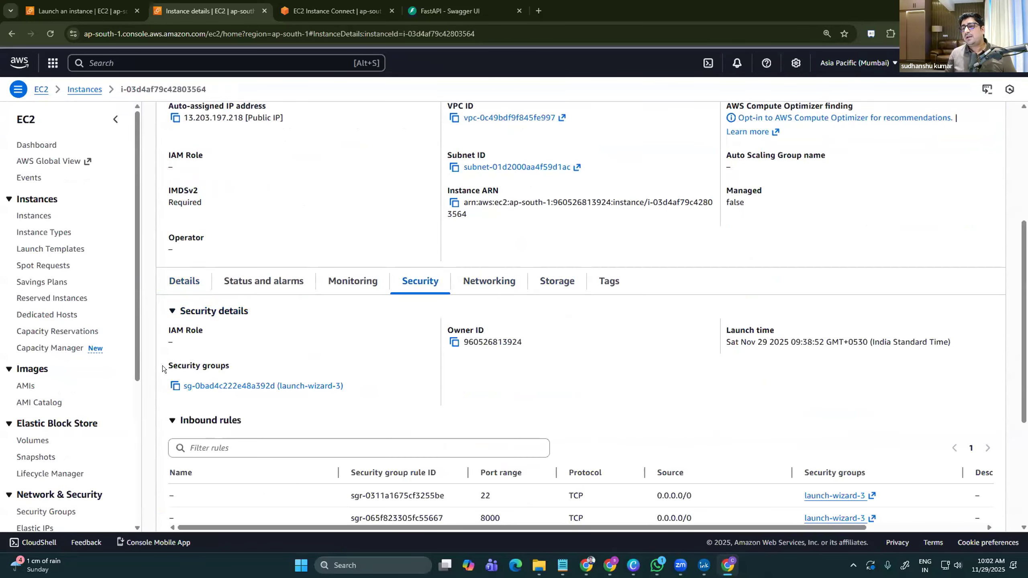
left_click_drag(169, 366, 239, 370)
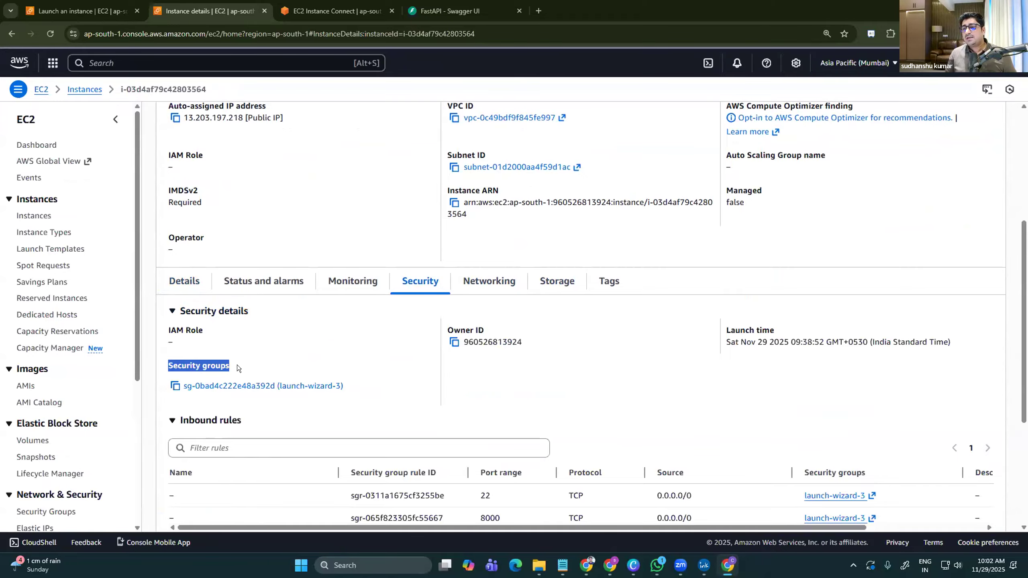
left_click(311, 386)
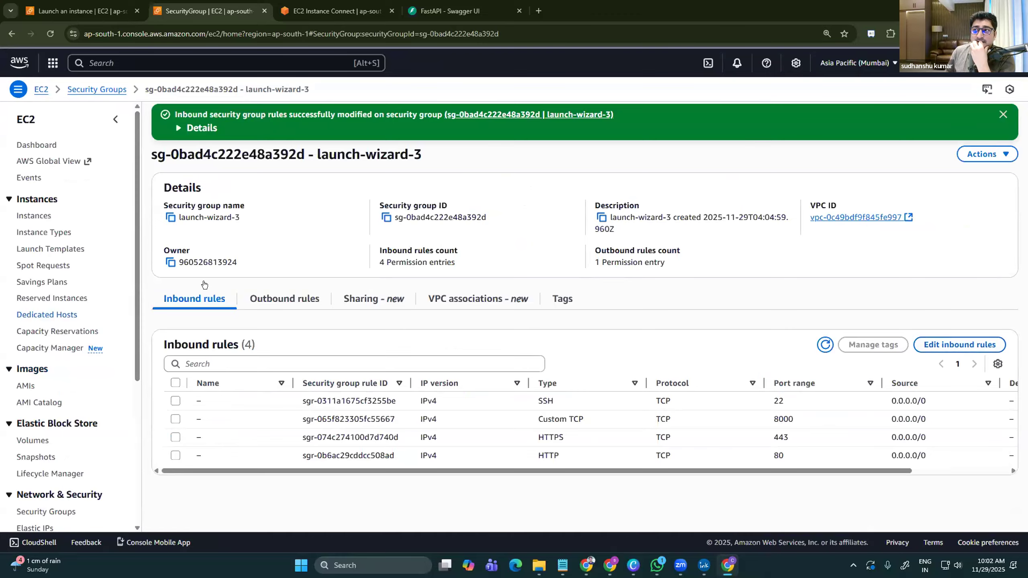
left_click(456, 9)
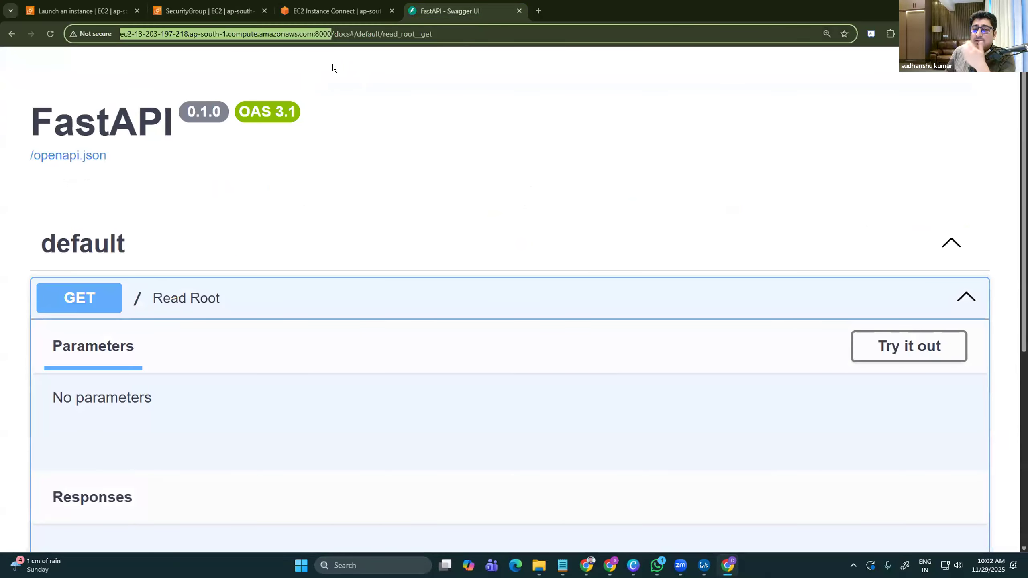
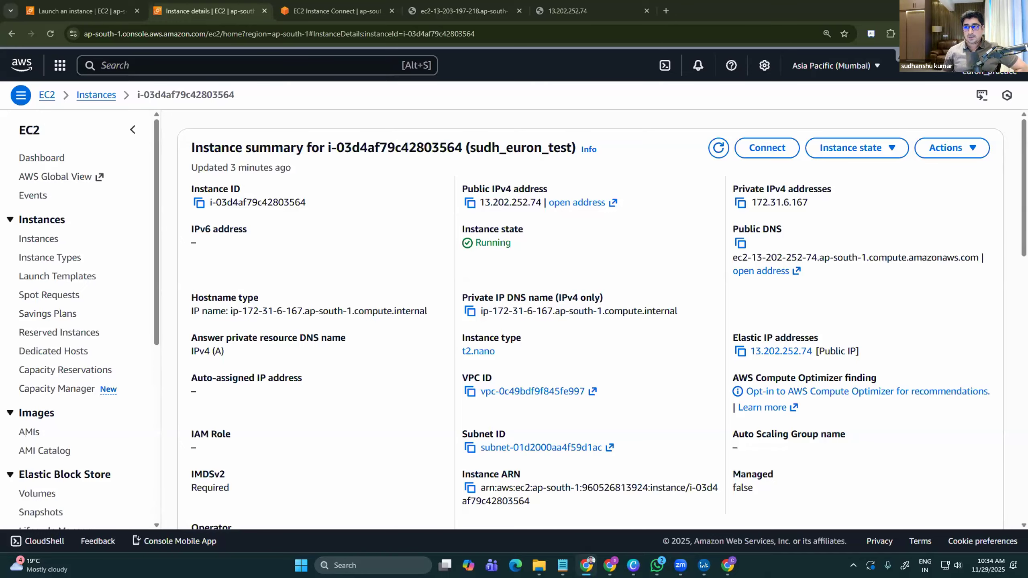
Switch to the GoDaddy account's products page and examine the businesses and the full list of owned domains.
left_click_drag(0, 27, 592, 27)
left_click(770, 10)
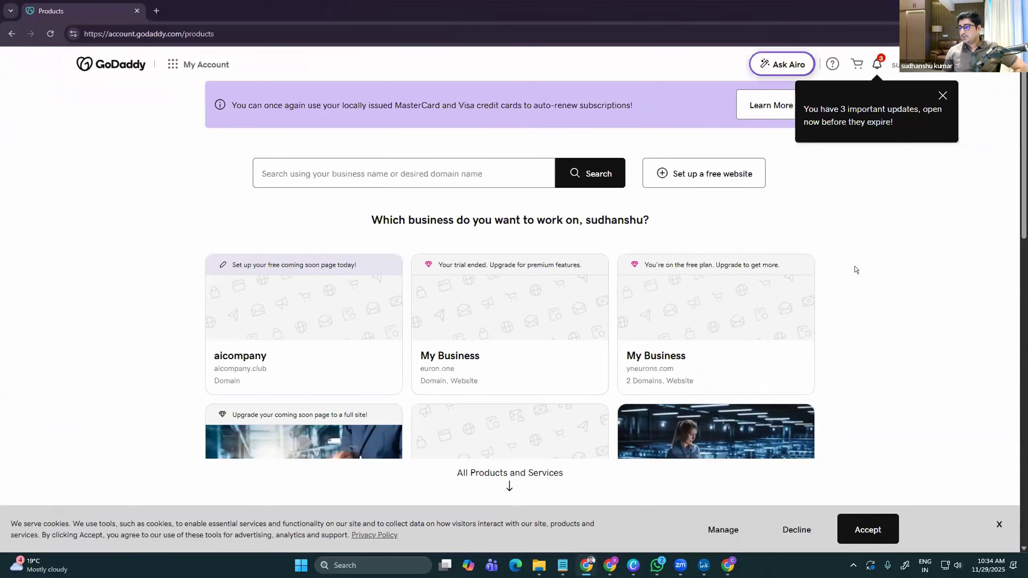
scroll(768, 367, "down", 5)
scroll(524, 307, "down", 4)
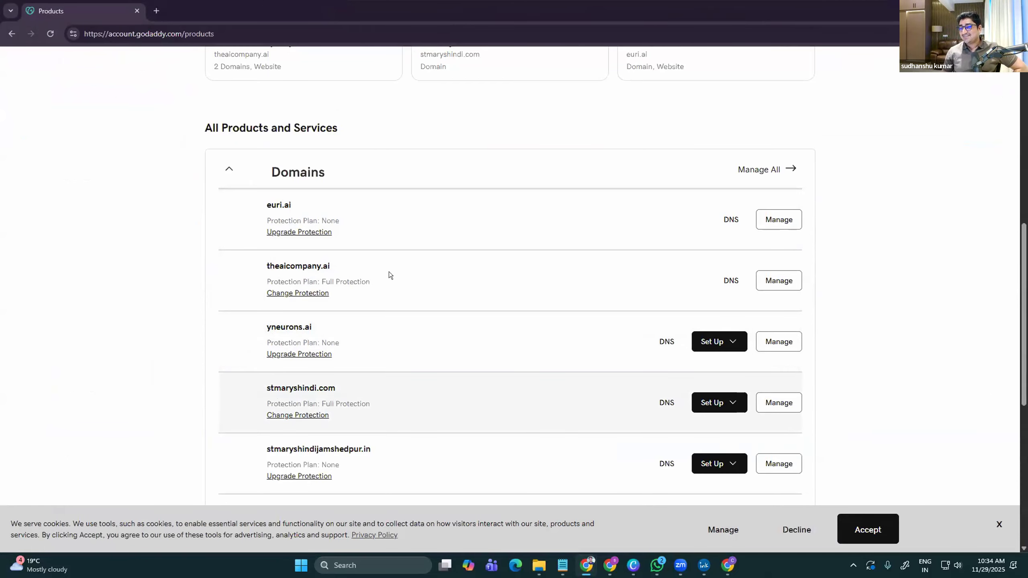
scroll(385, 278, "down", 5)
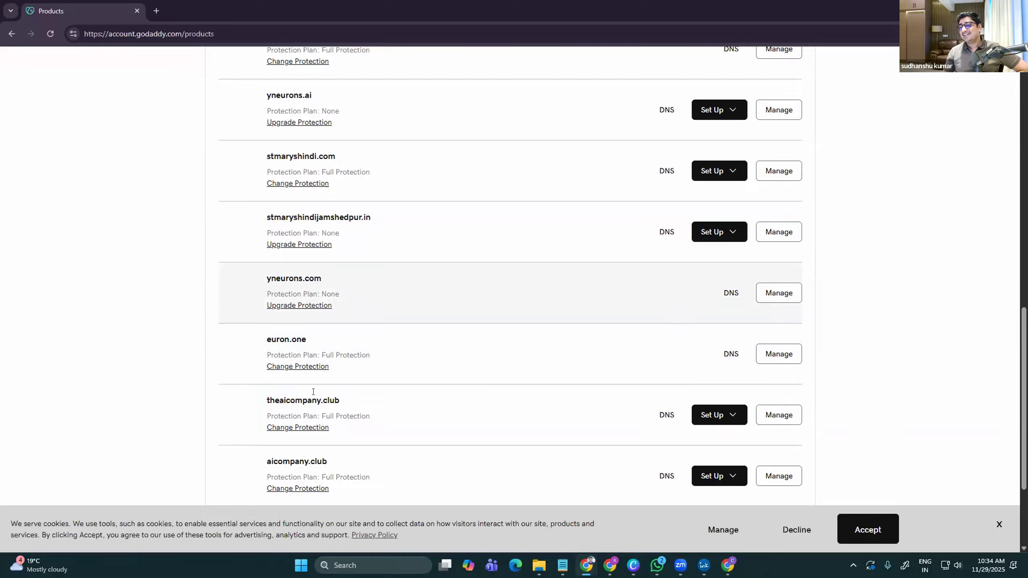
scroll(390, 339, "down", 3)
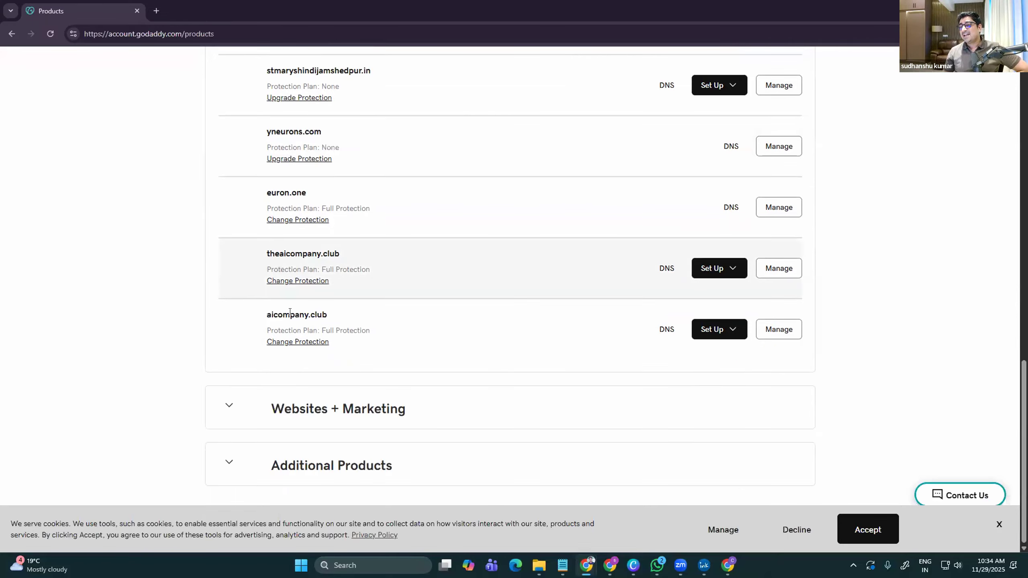
scroll(284, 317, "up", 5)
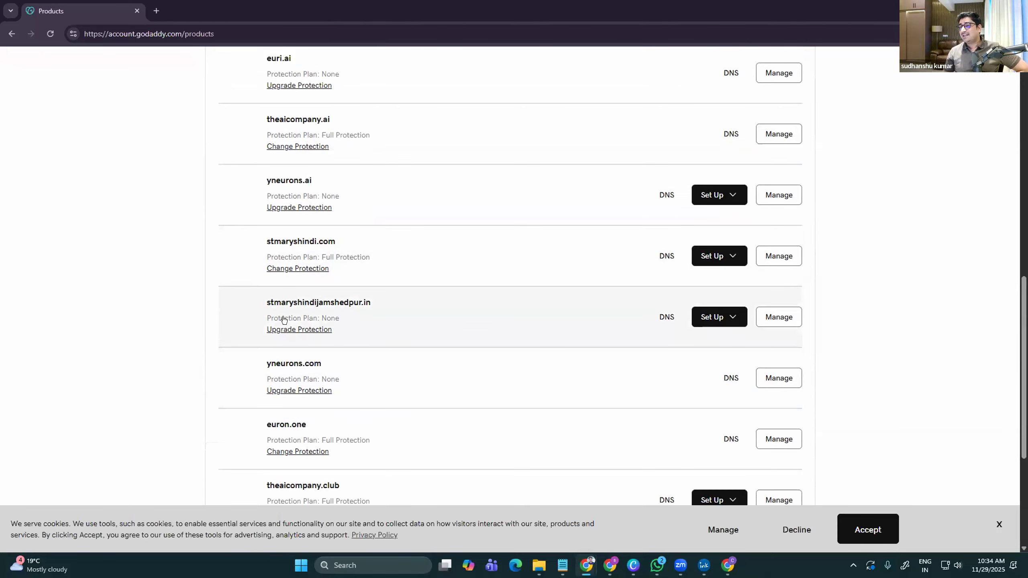
scroll(235, 301, "up", 5)
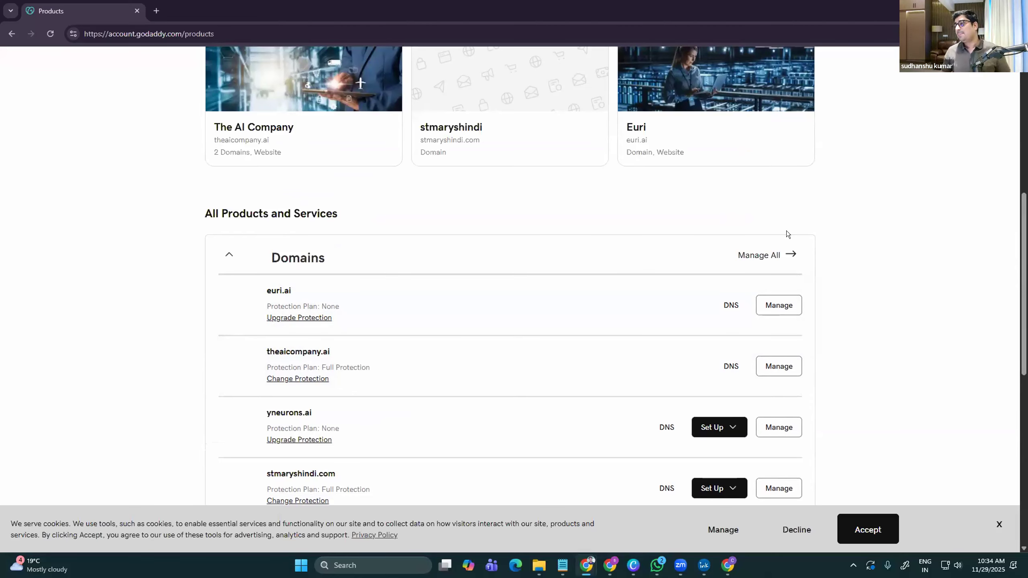
scroll(854, 202, "up", 8)
scroll(854, 206, "down", 20)
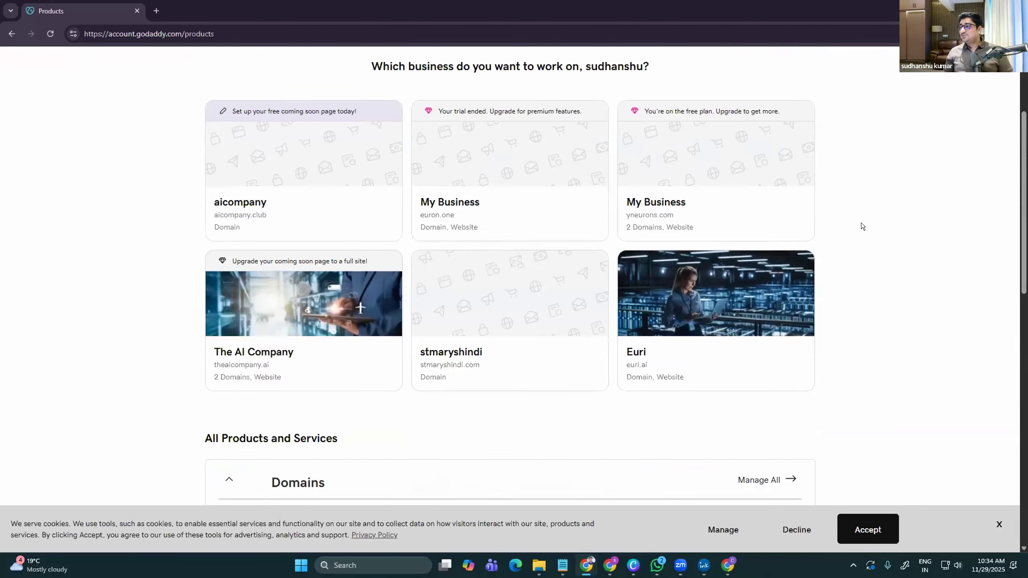
scroll(836, 236, "up", 15)
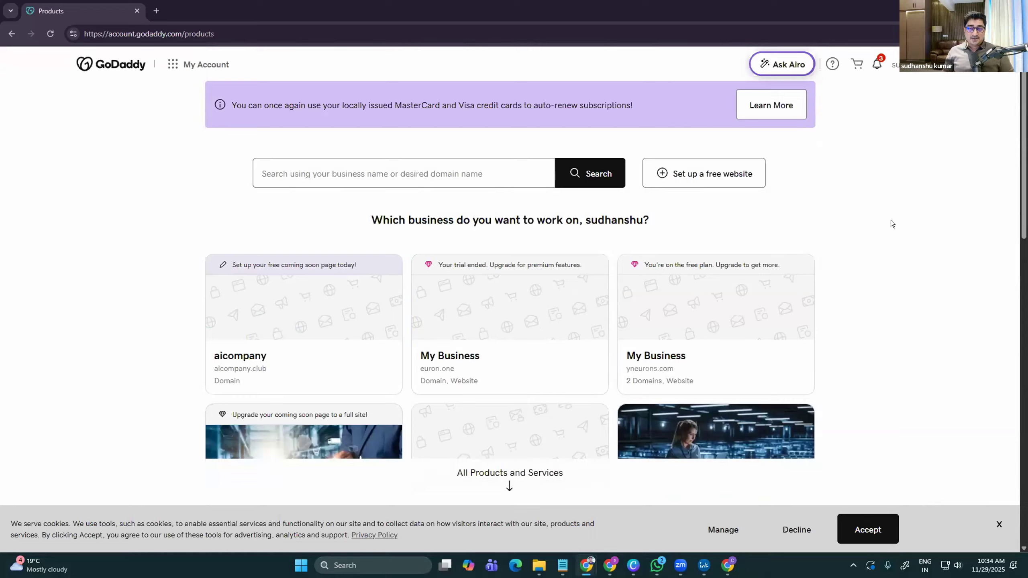
left_click_drag(443, 235, 660, 229)
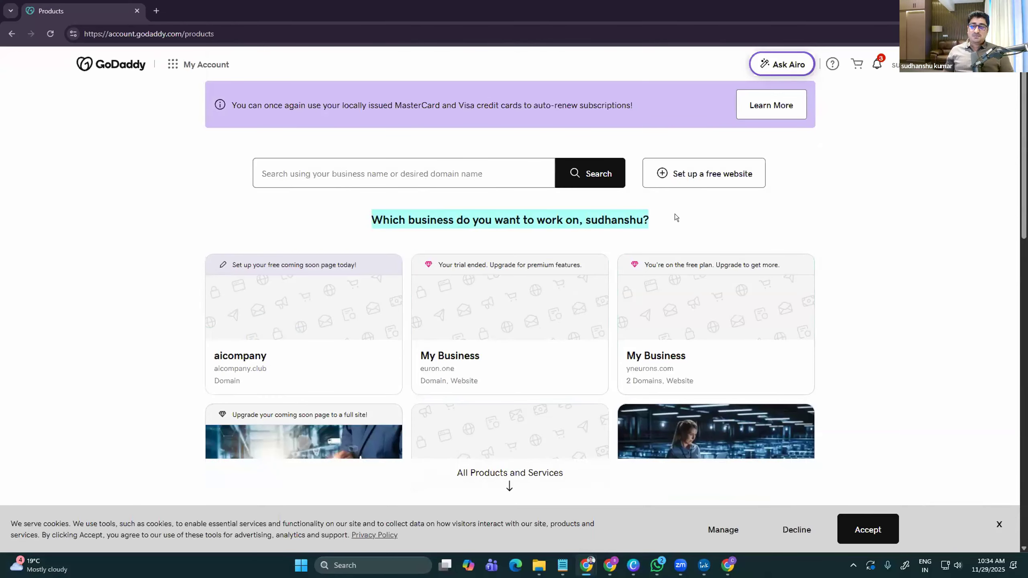
left_click(674, 218)
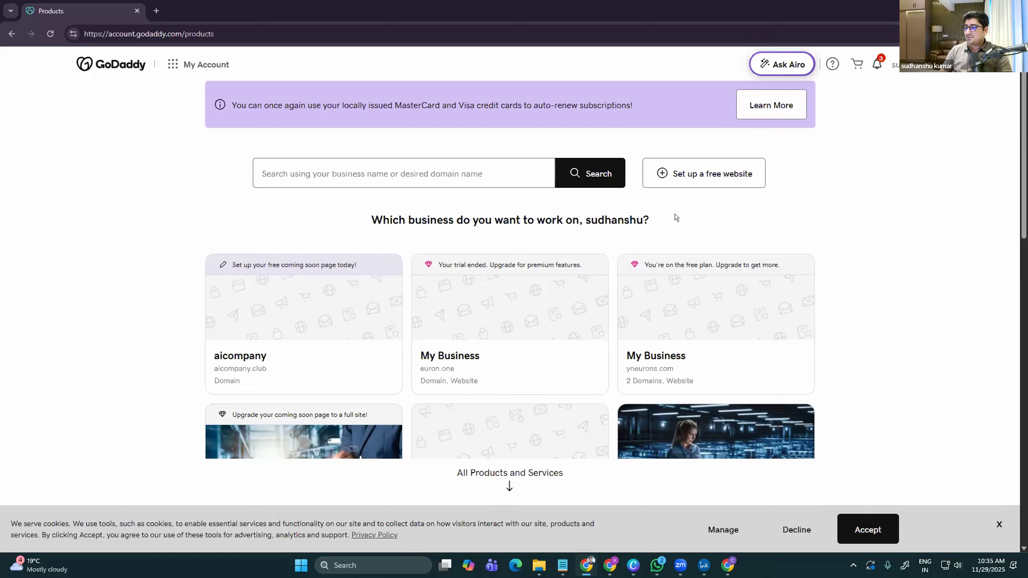
Accept the site's cookie notice and look over the Domains list under All Products and Services.
left_click(878, 531)
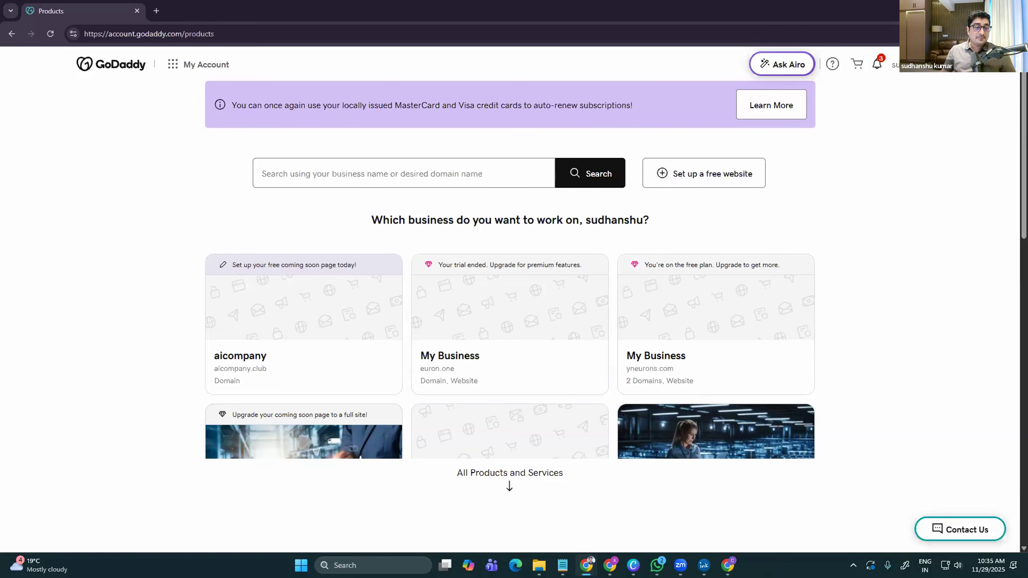
scroll(197, 394, "down", 5)
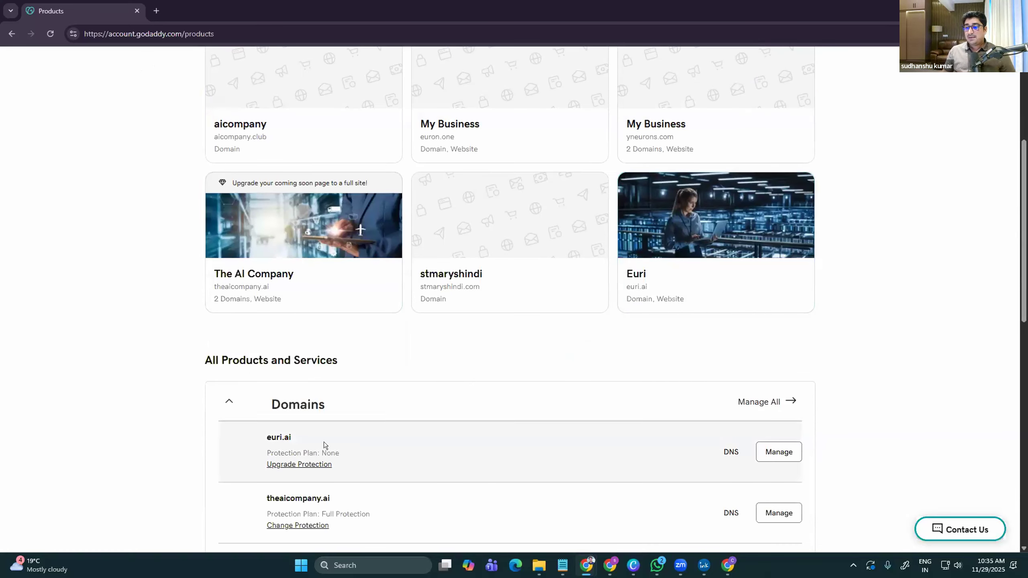
scroll(256, 451, "down", 5)
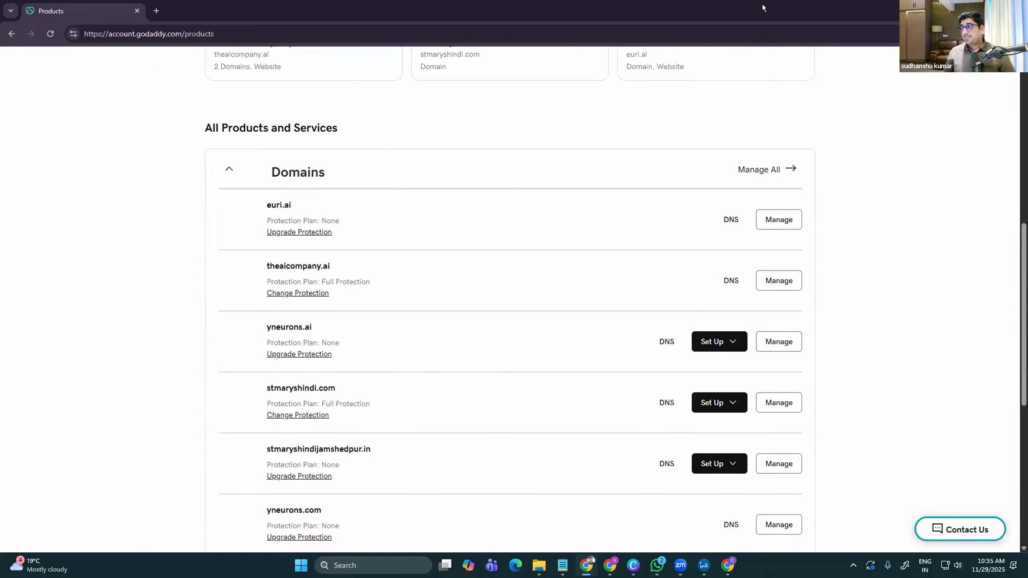
Return to the AWS console, search the services for "route 53", and open Route 53.
key("alt+Tab")
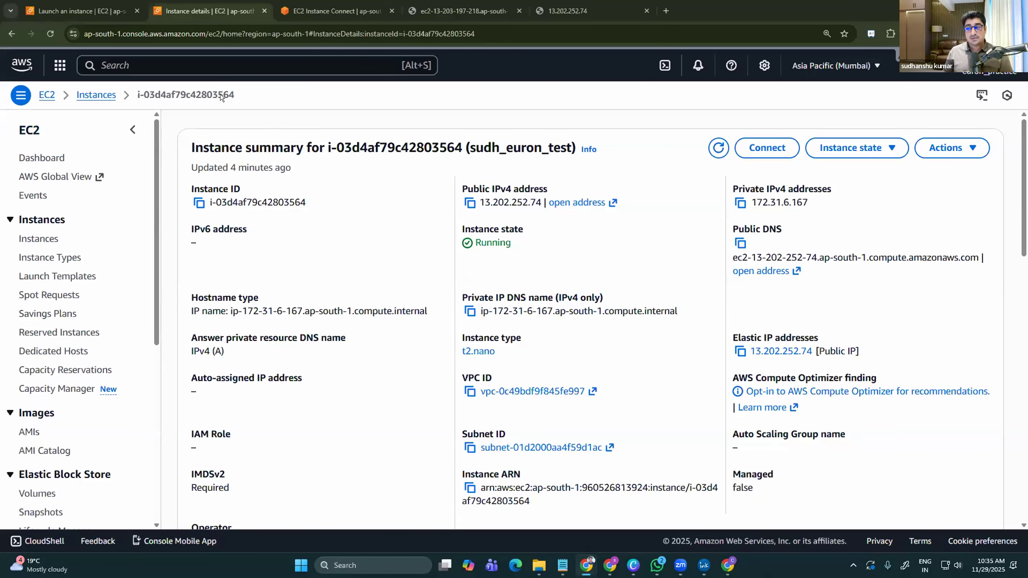
left_click(81, 11)
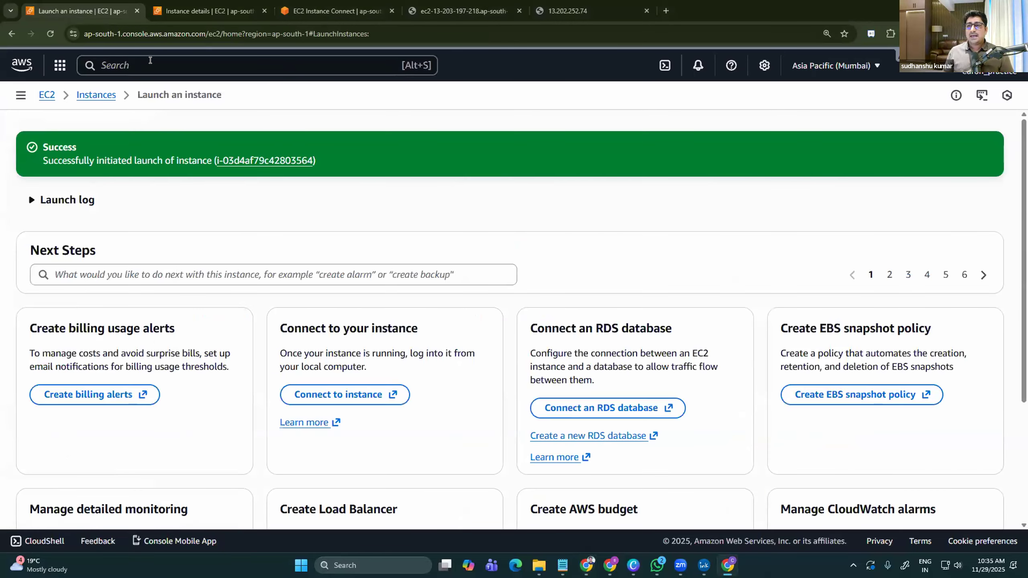
left_click(150, 60)
type("route 53")
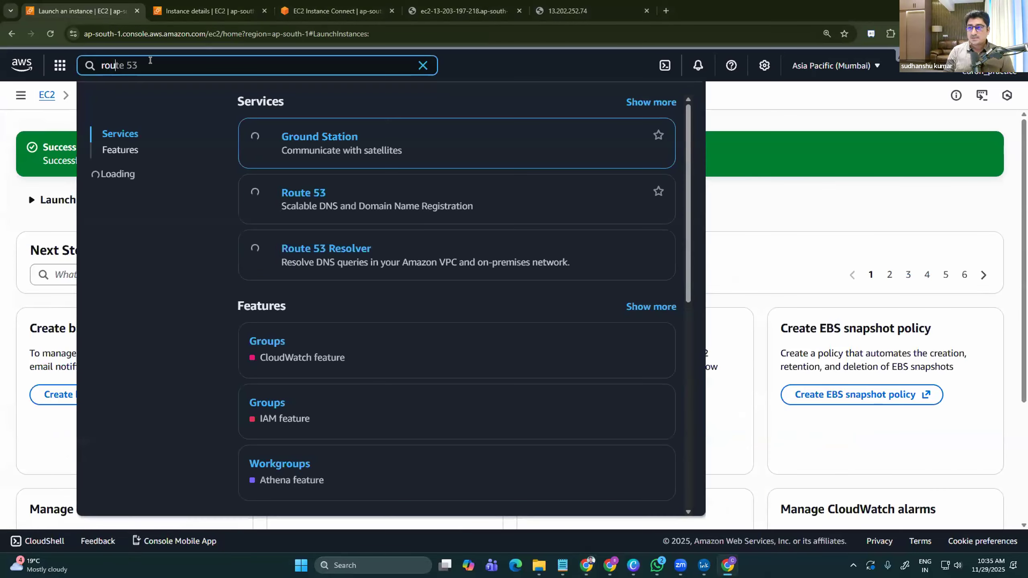
mouse_move(281, 195)
left_click_drag(295, 205, 472, 208)
left_click(461, 203)
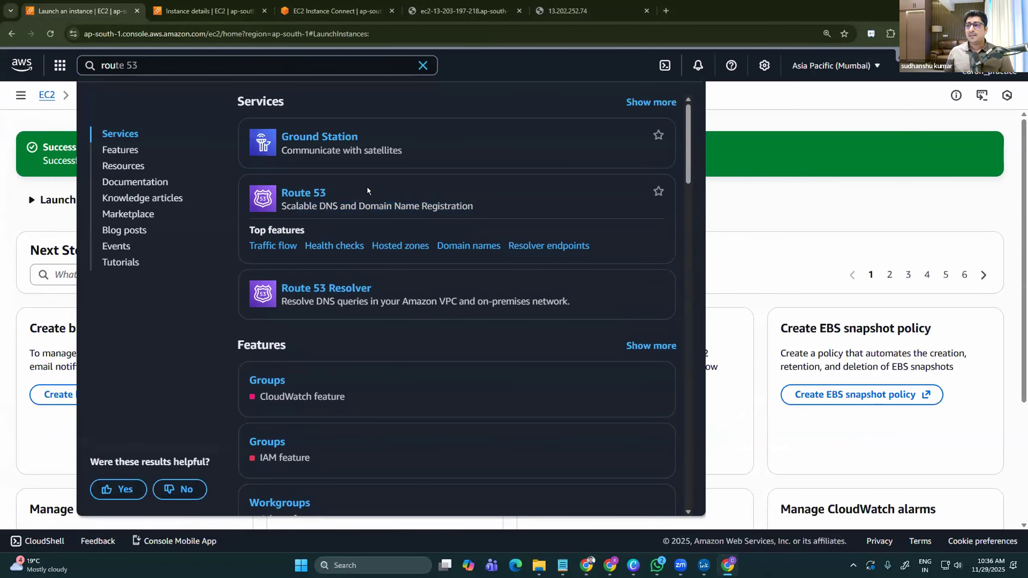
left_click(303, 193)
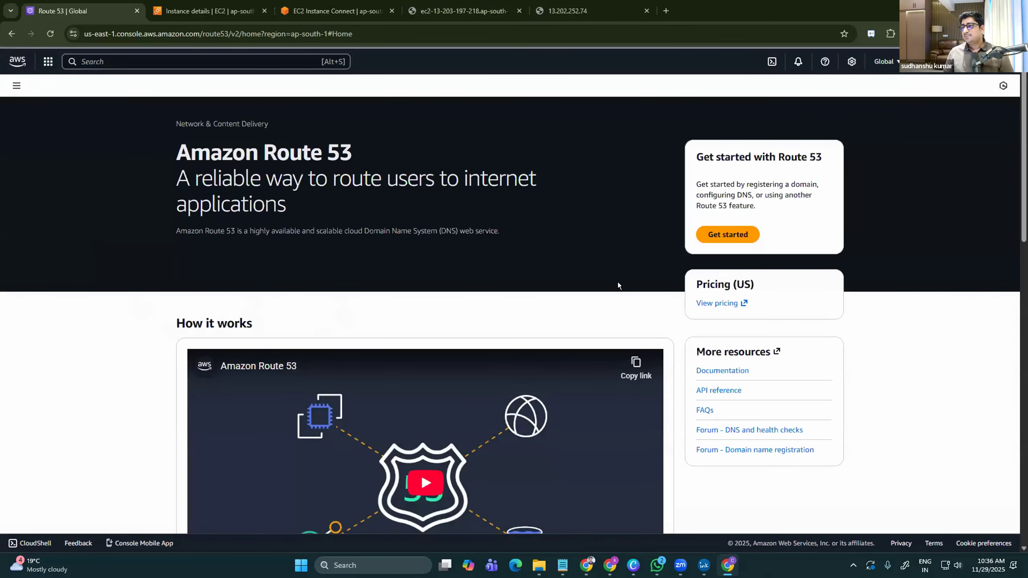
Start Route 53's Get started flow with Register a domain as the starting point.
left_click_drag(176, 179, 533, 235)
left_click(709, 225)
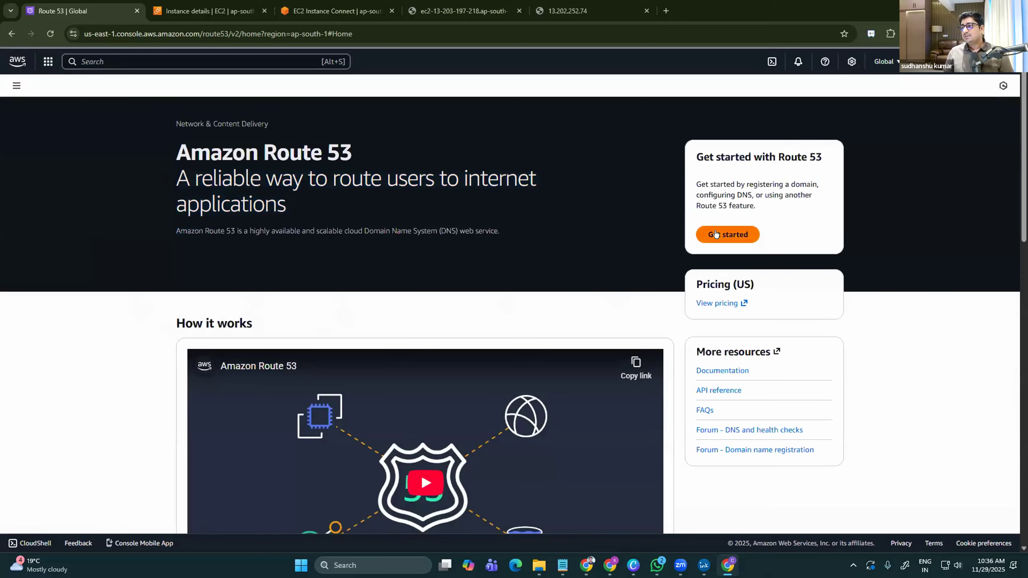
left_click(713, 234)
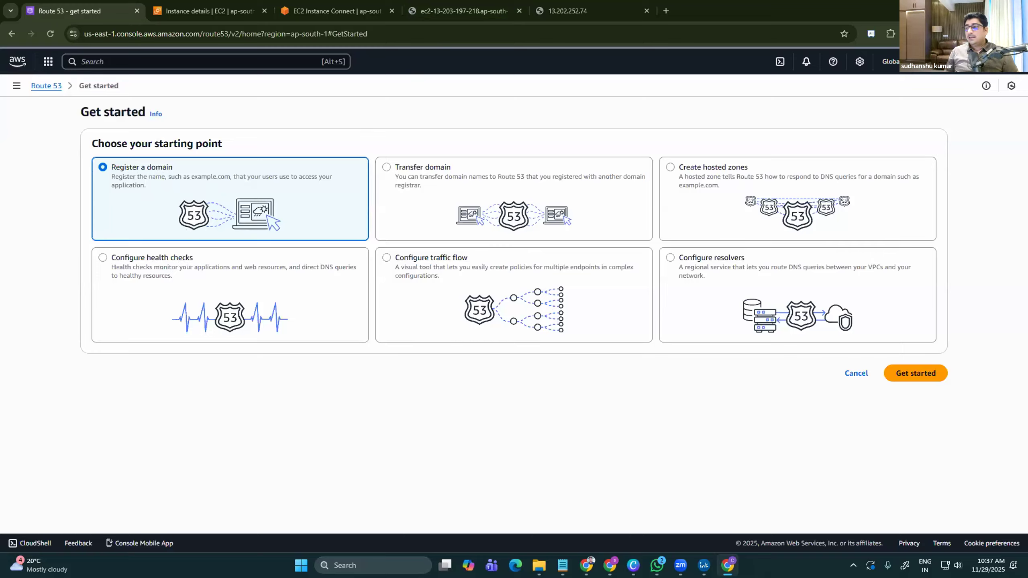
left_click(701, 192)
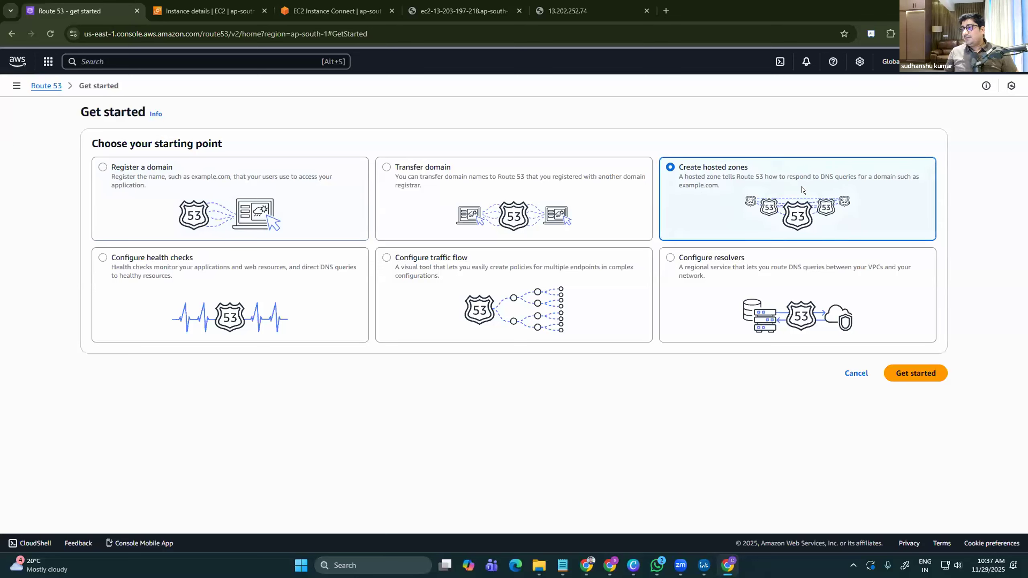
left_click(127, 183)
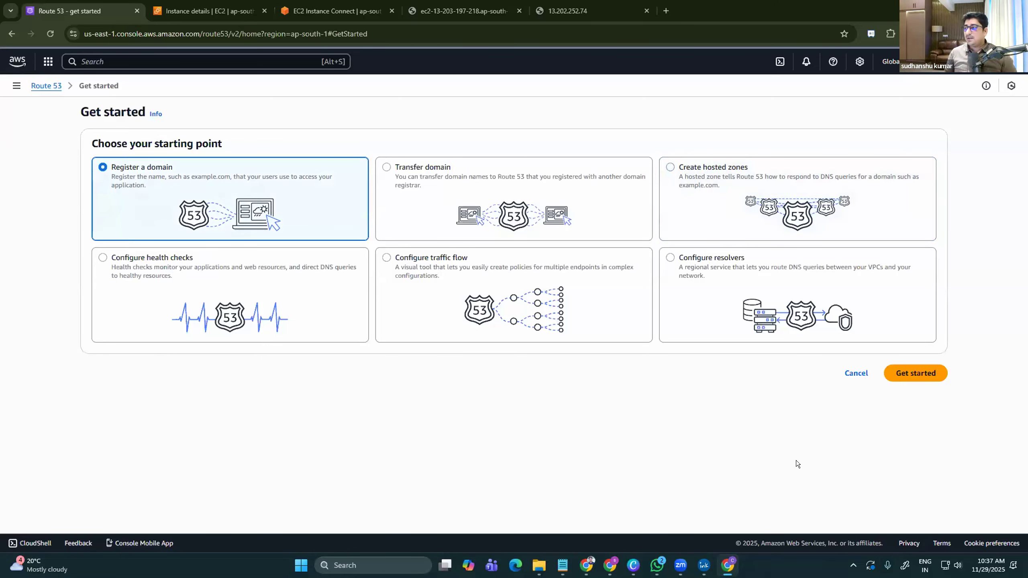
left_click(921, 376)
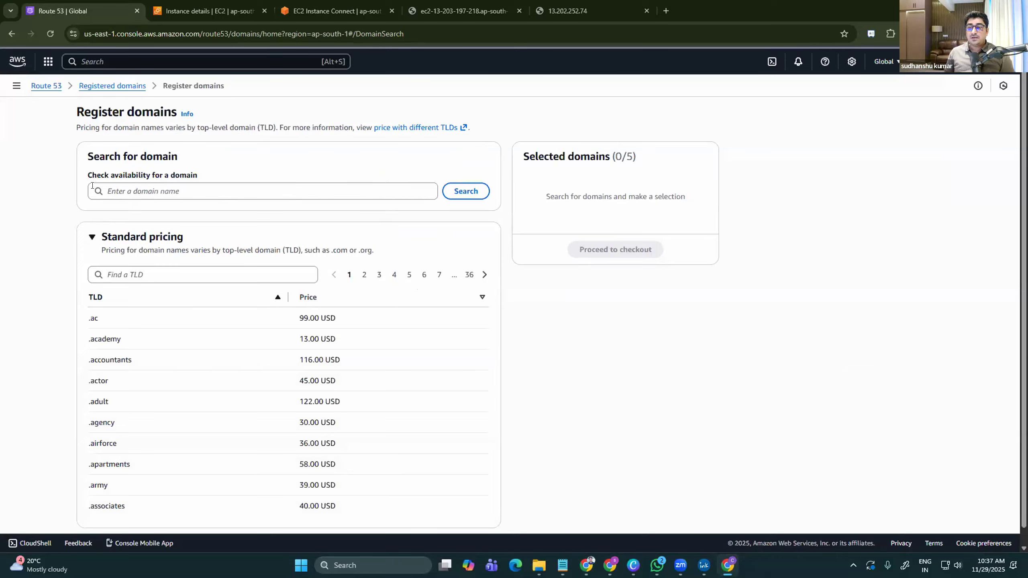
Check availability of a domain using the owner's first name and review the yearly prices of the suggested domains.
left_click(132, 187)
type("sudhanshu")
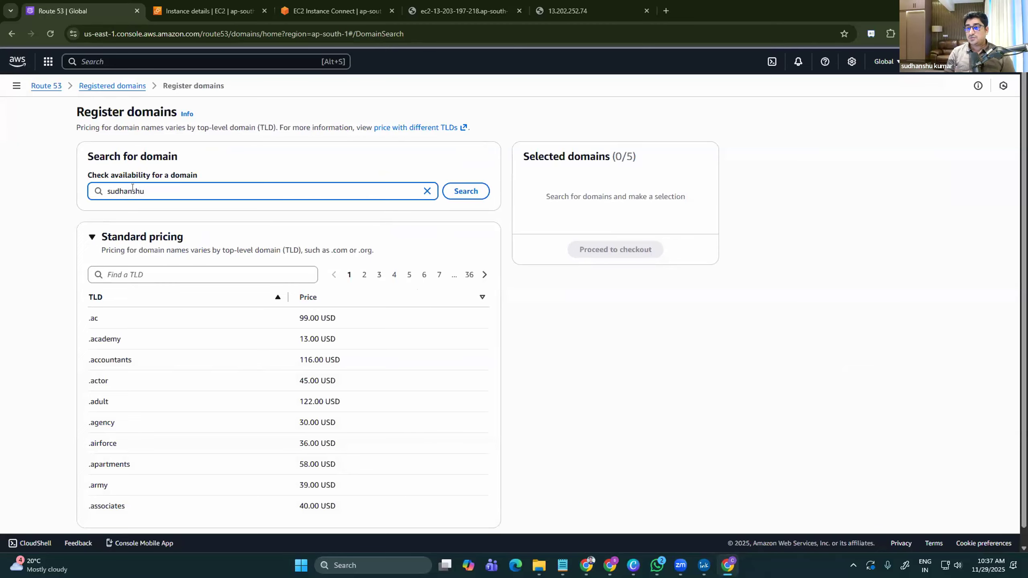
key("Return")
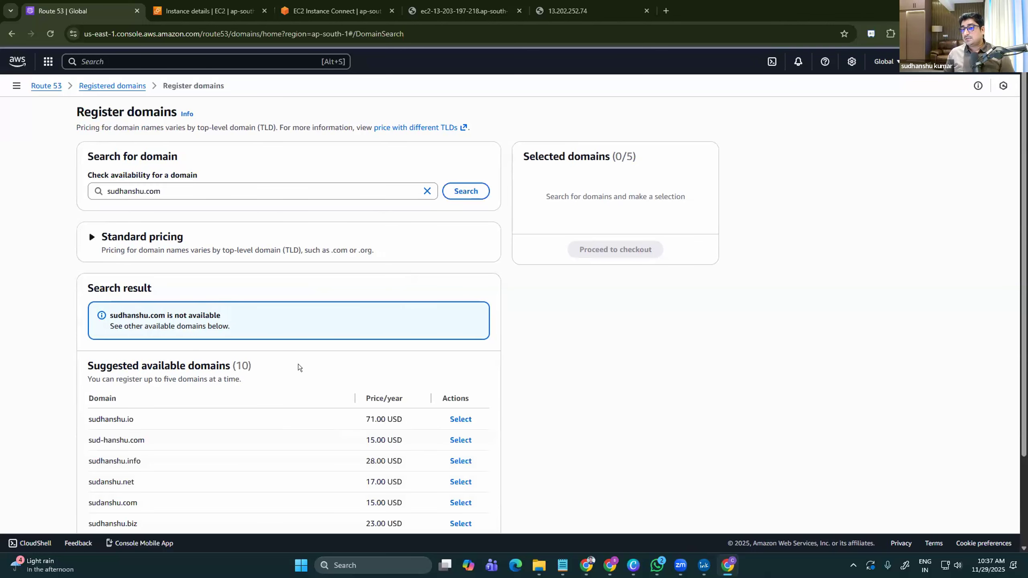
left_click_drag(408, 412, 346, 415)
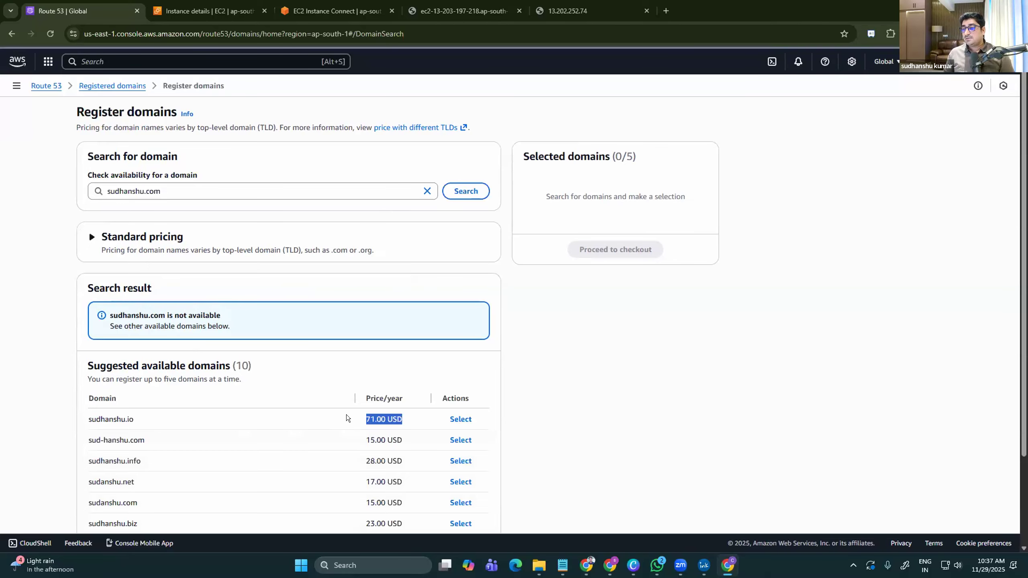
scroll(375, 325, "down", 3)
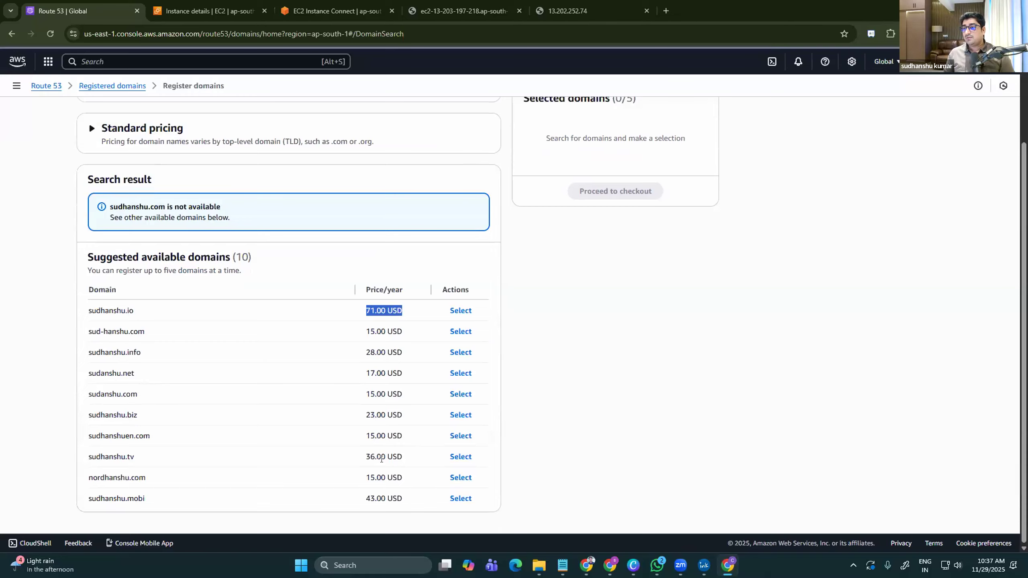
scroll(192, 221, "up", 3)
Check availability of the .com domain using the owner's full name and review the suggested alternatives with their prices.
triple_click(183, 193)
left_click(177, 193)
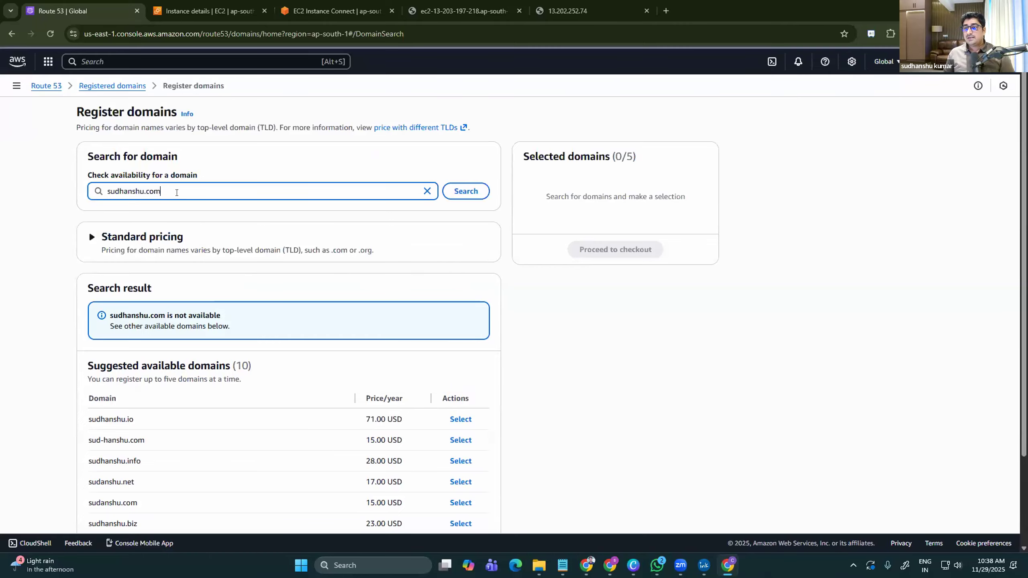
key("BackSpace")
key("BackSpace")
key("BackSpace")
type("kumar.com")
key("Return")
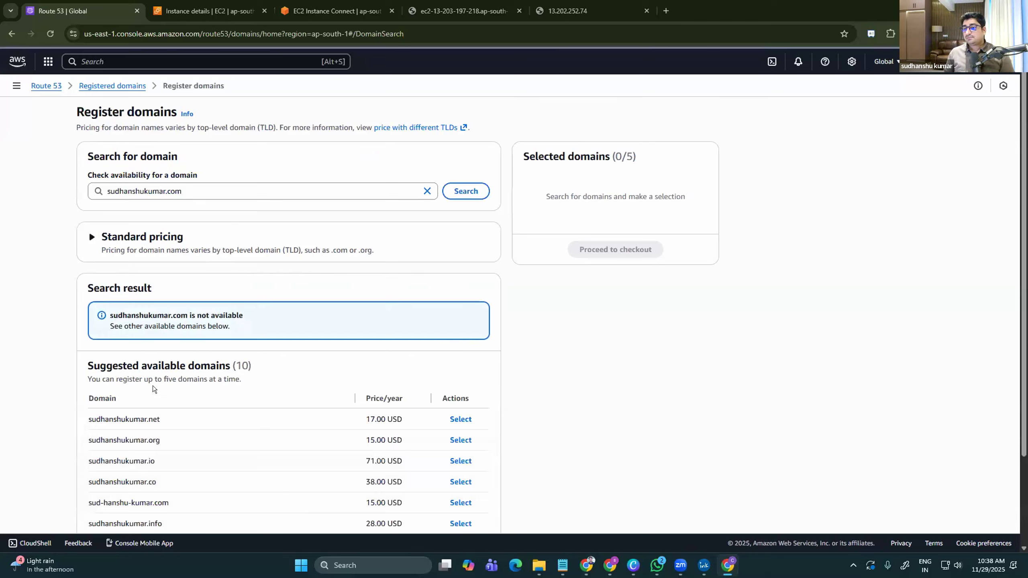
scroll(309, 331, "down", 2)
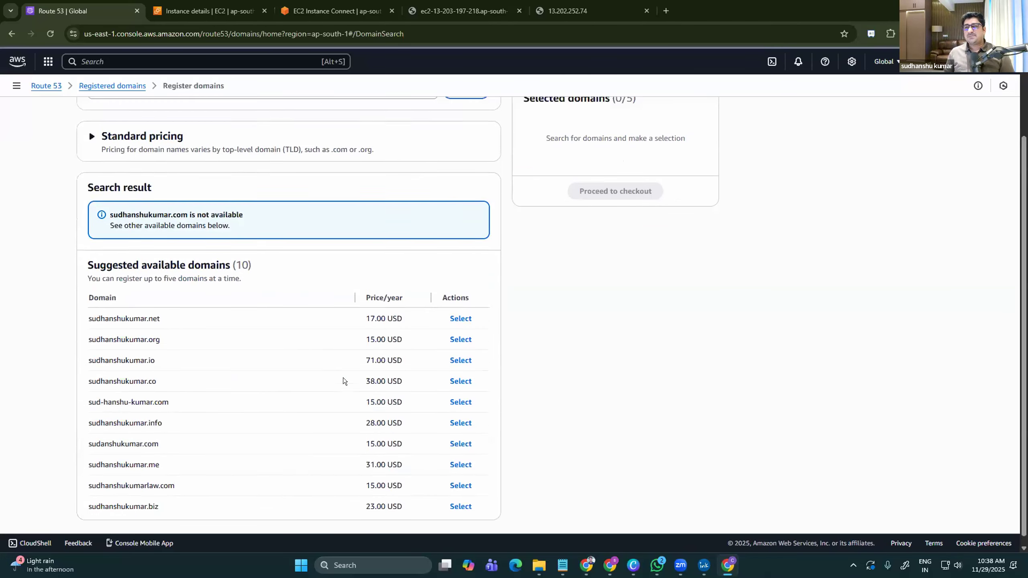
scroll(343, 378, "up", 2)
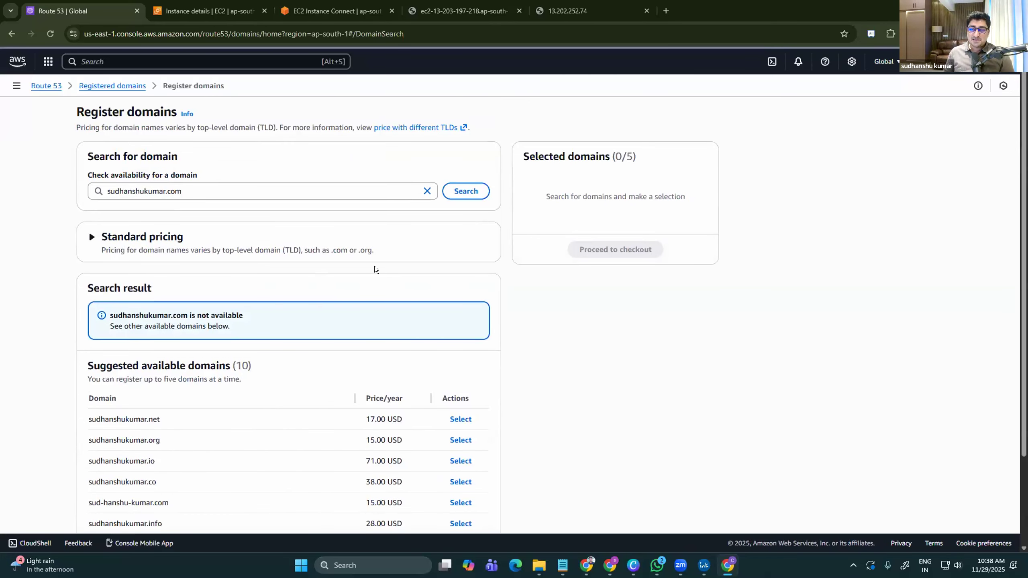
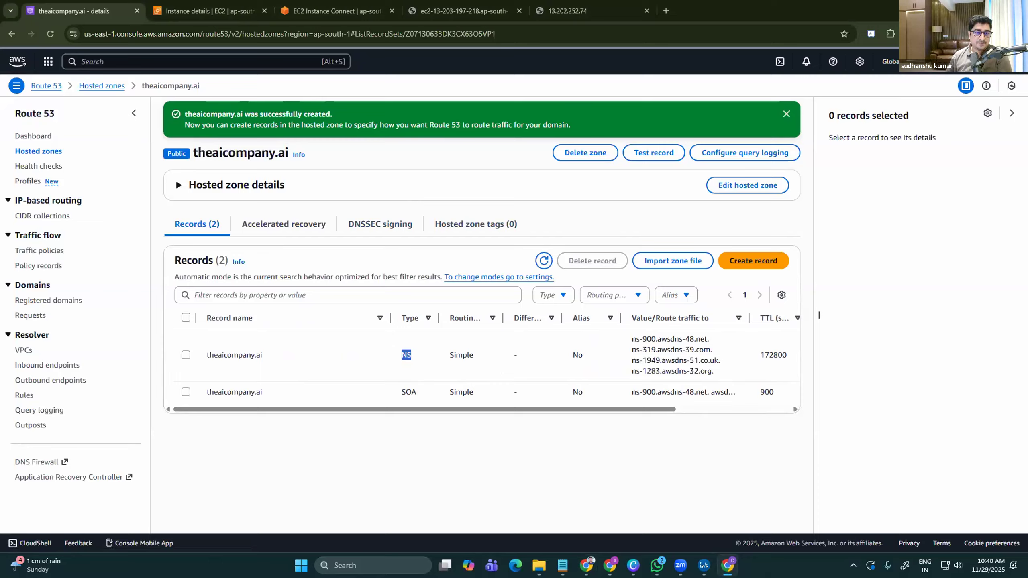
Examine the name server values in the NS record of the theaicompany.ai hosted zone.
left_click_drag(629, 347, 710, 368)
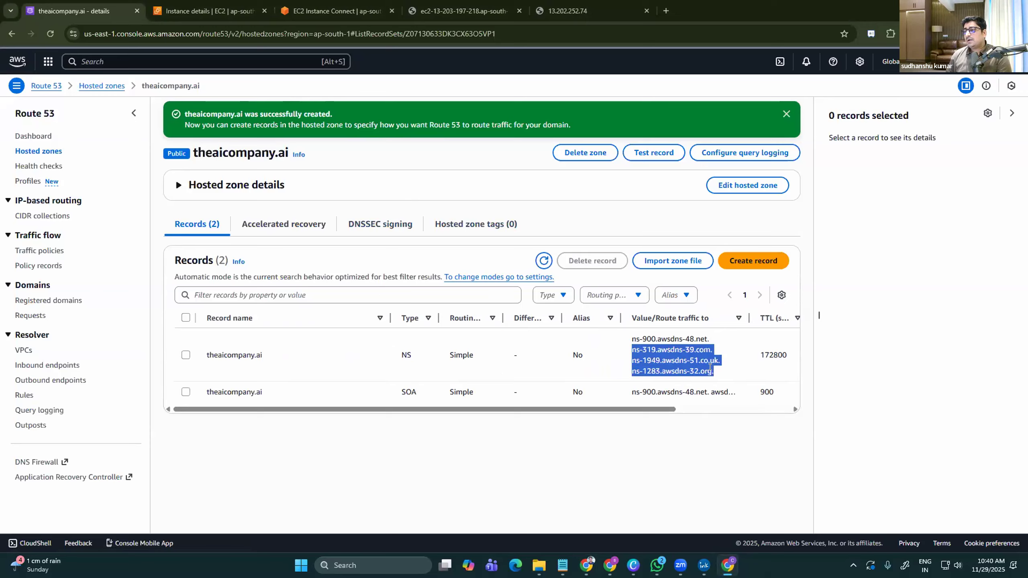
left_click_drag(641, 341, 630, 332)
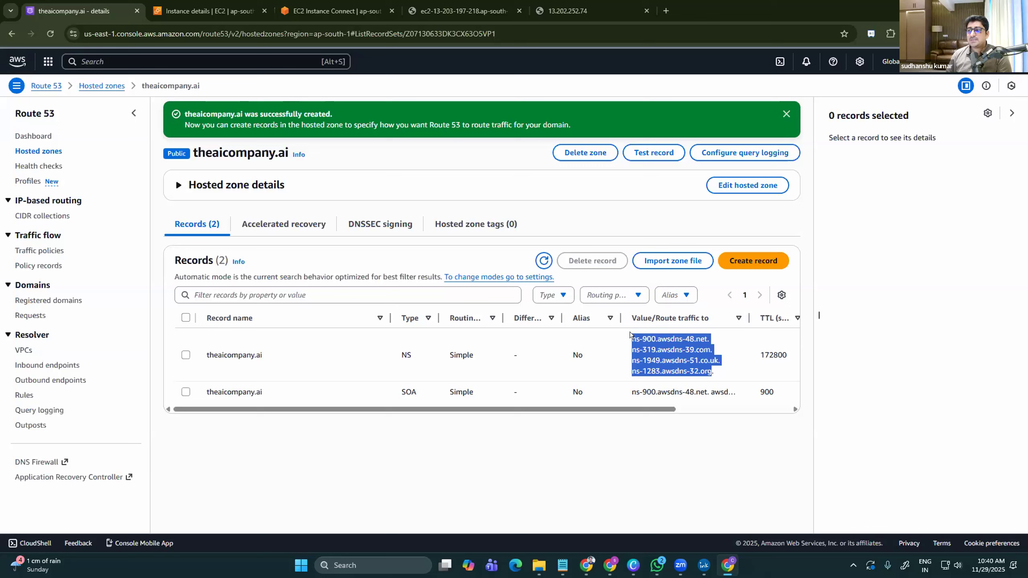
left_click(647, 349)
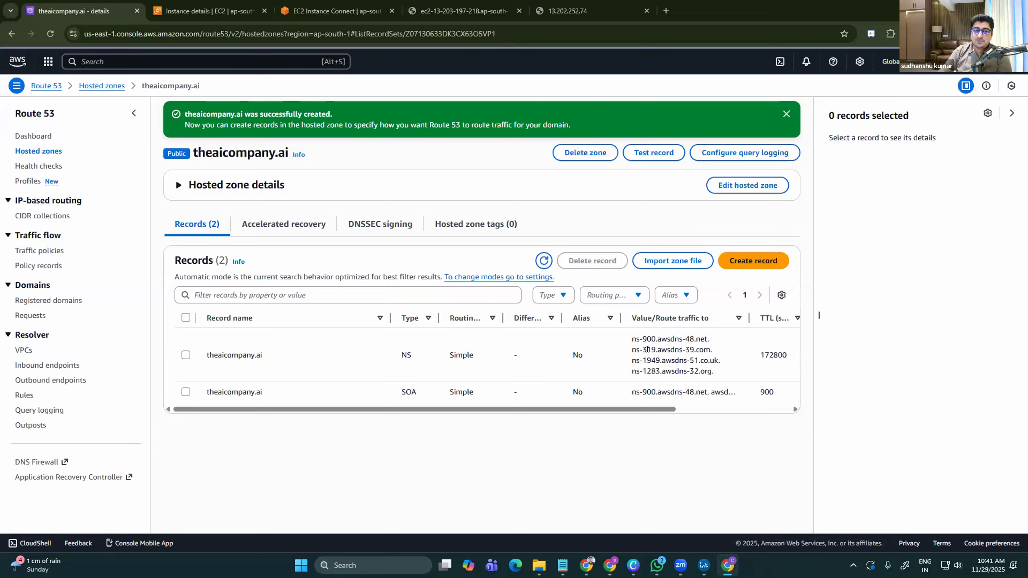
key("alt+Tab")
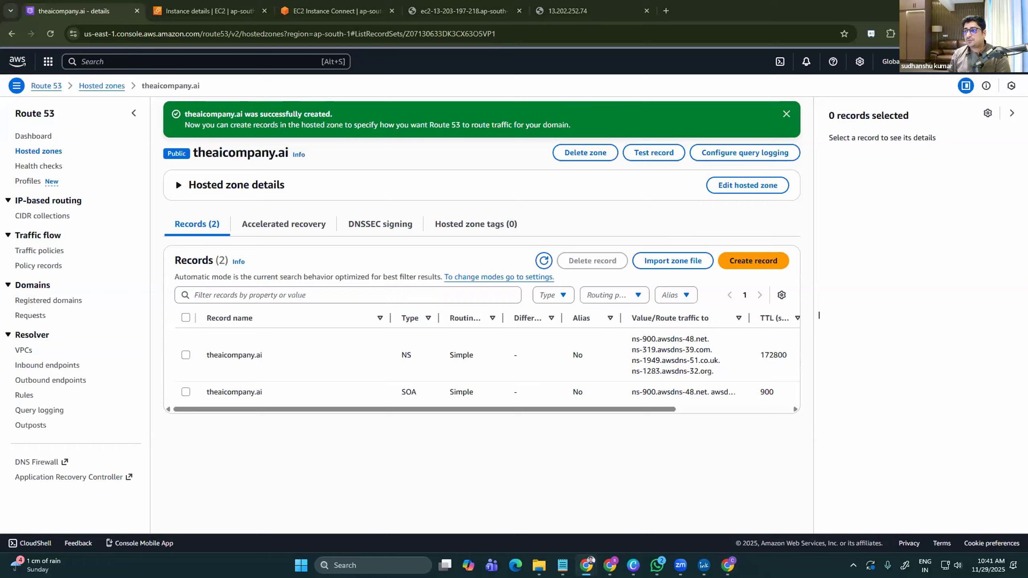
left_click_drag(630, 340, 712, 378)
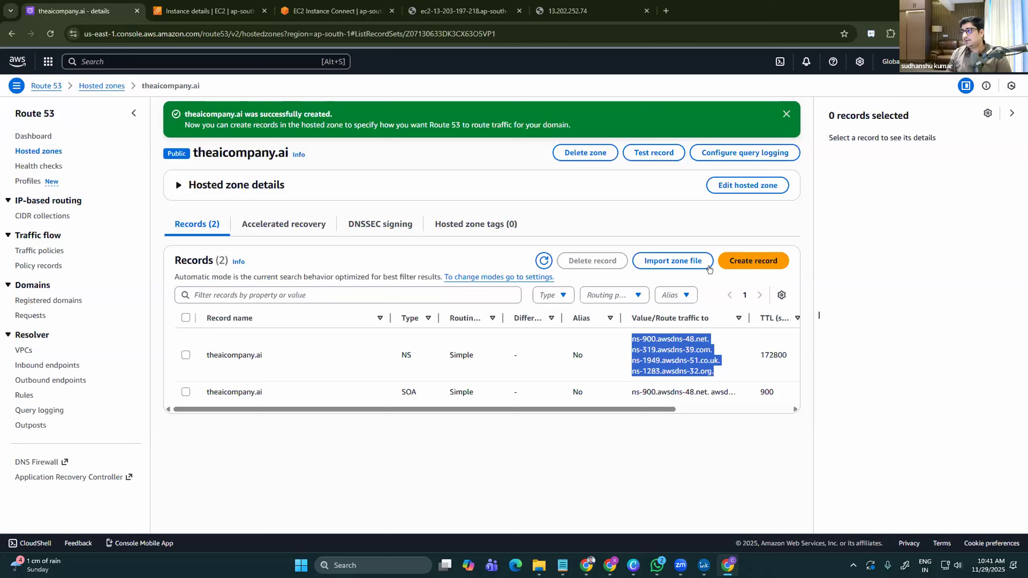
left_click(695, 352)
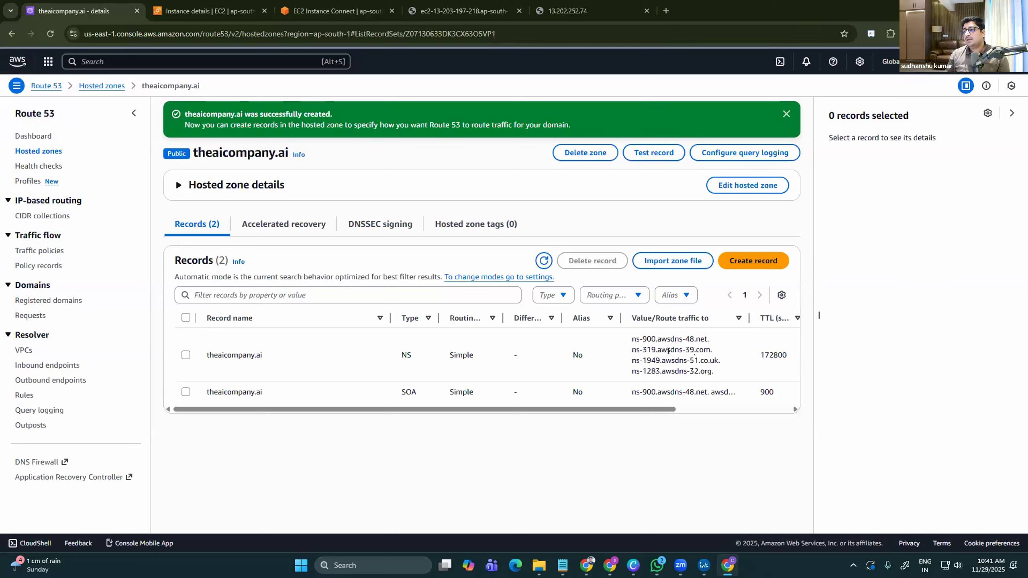
left_click_drag(632, 339, 718, 366)
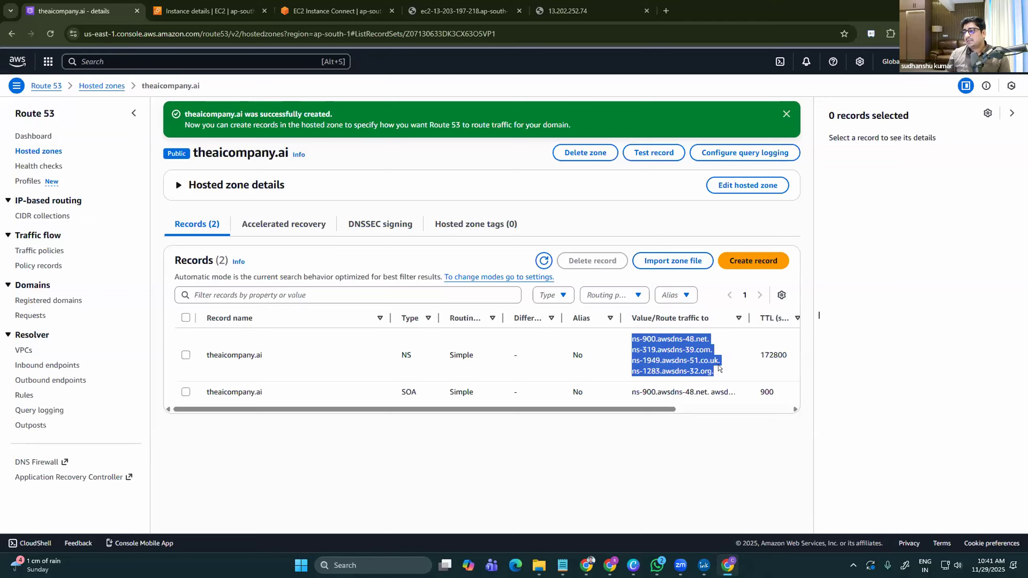
left_click(716, 365)
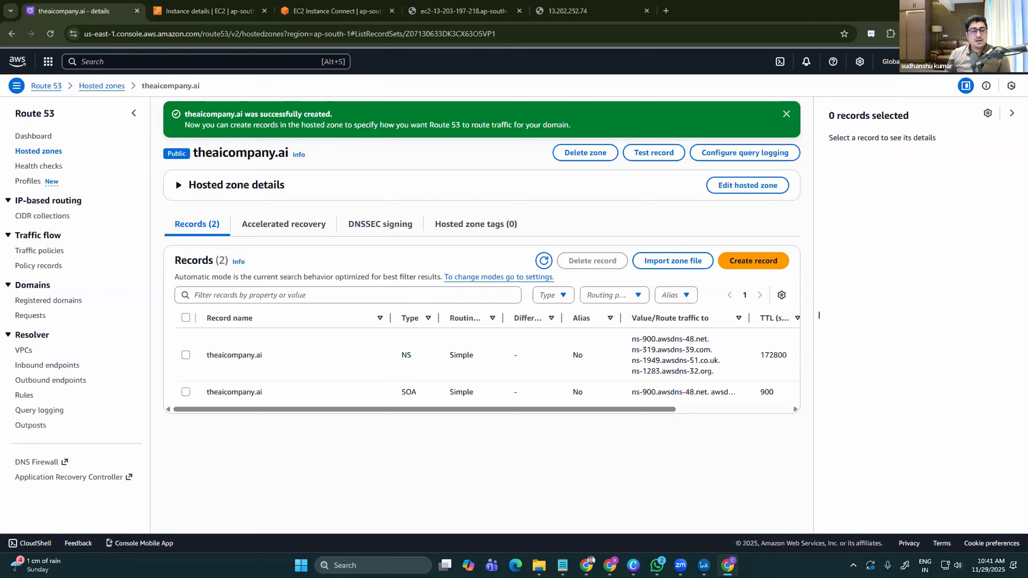
left_click_drag(630, 335, 720, 371)
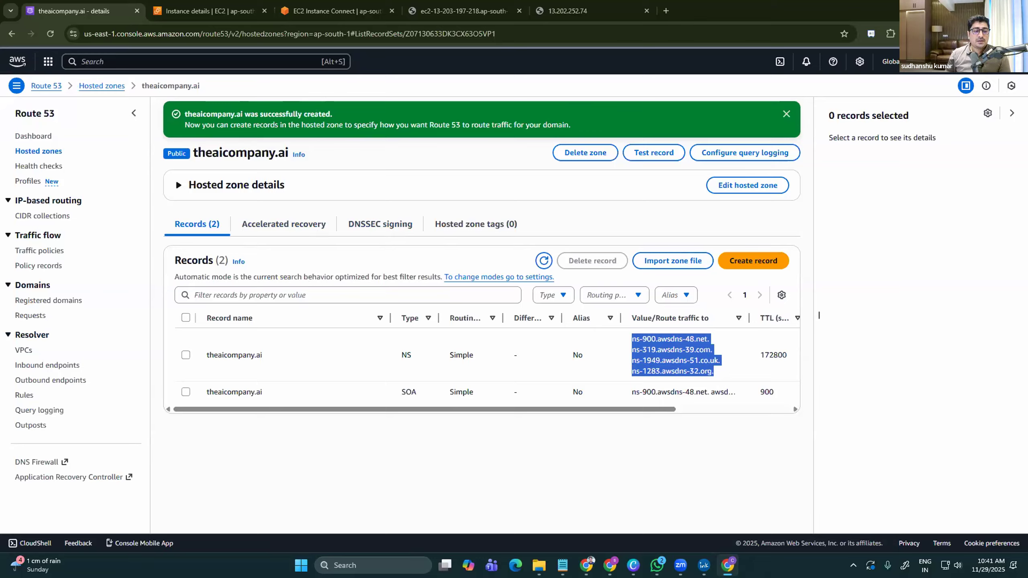
Switch to GoDaddy and inspect the nameserver settings of theaicompany.ai, including the options for changing them.
key("alt+Tab")
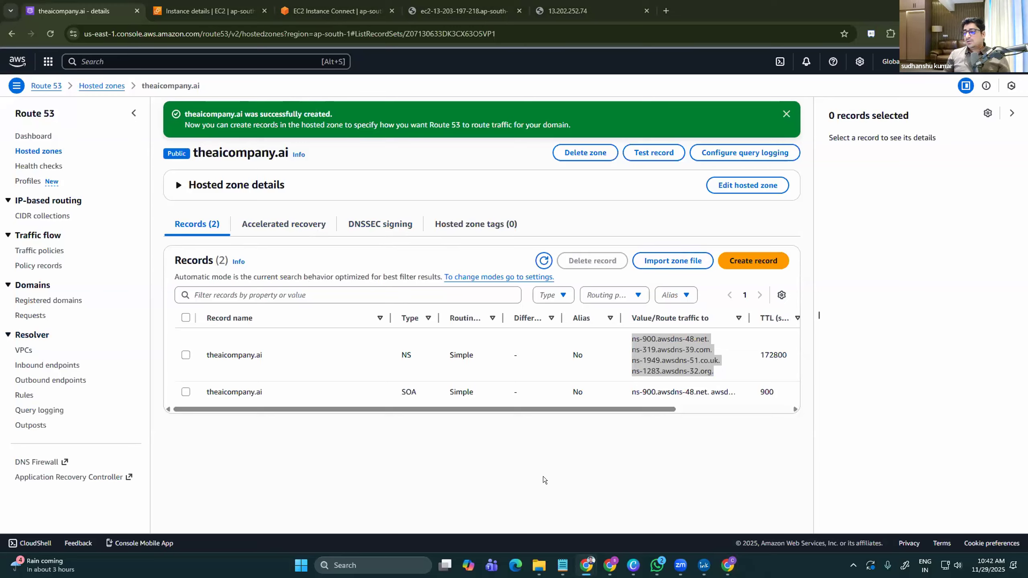
mouse_move(590, 567)
left_click(641, 520)
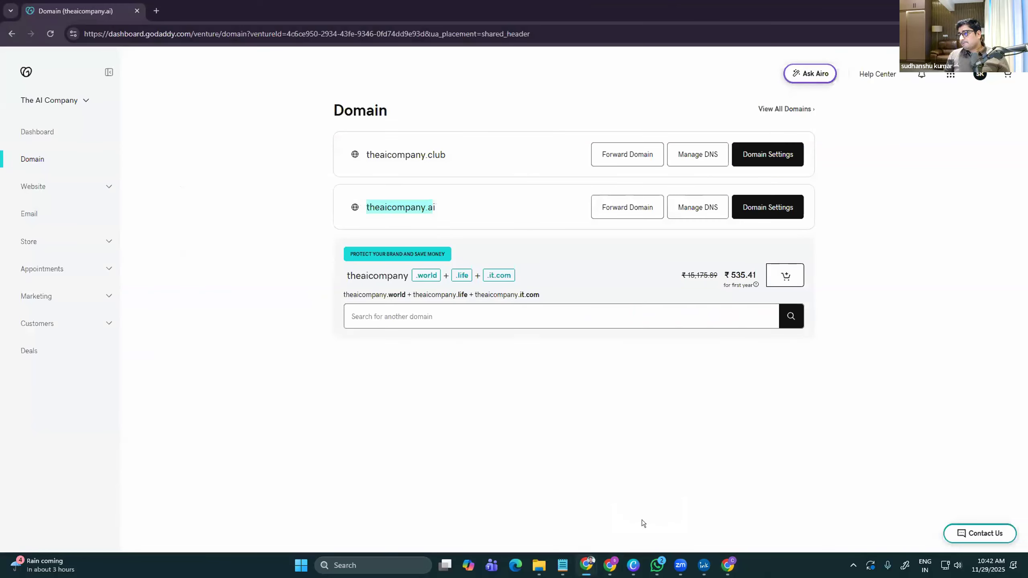
left_click(444, 212)
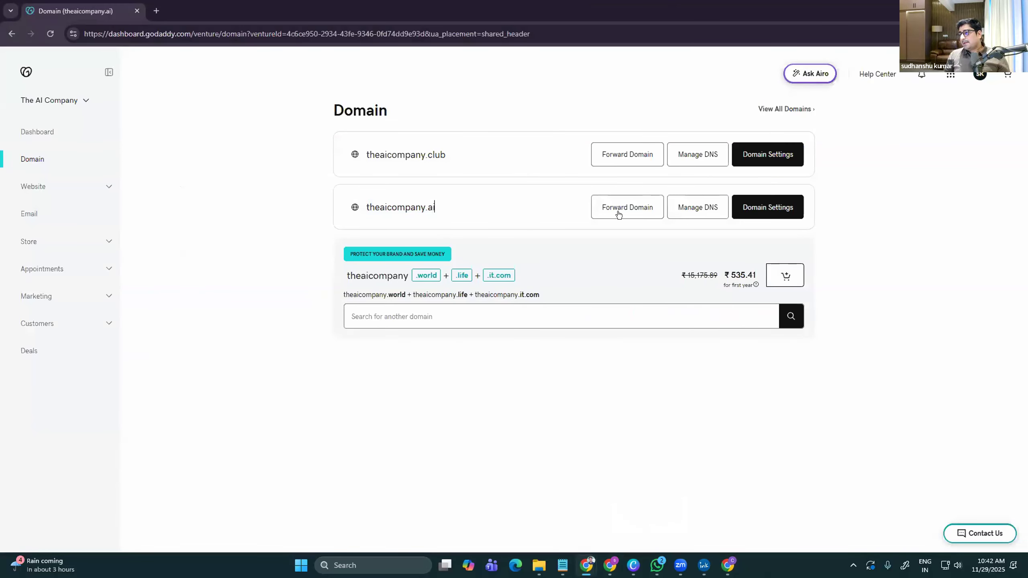
left_click(693, 204)
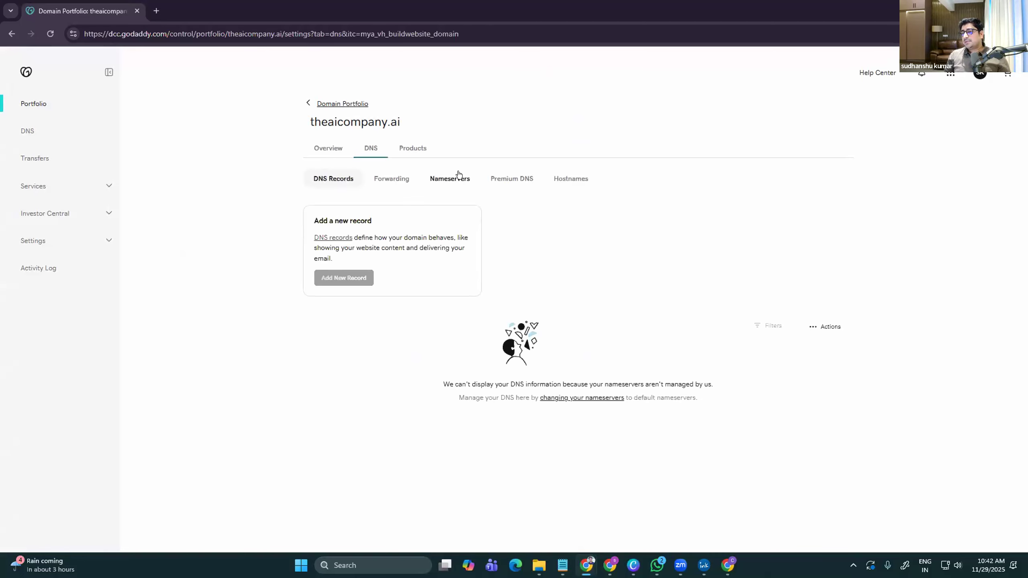
left_click(446, 180)
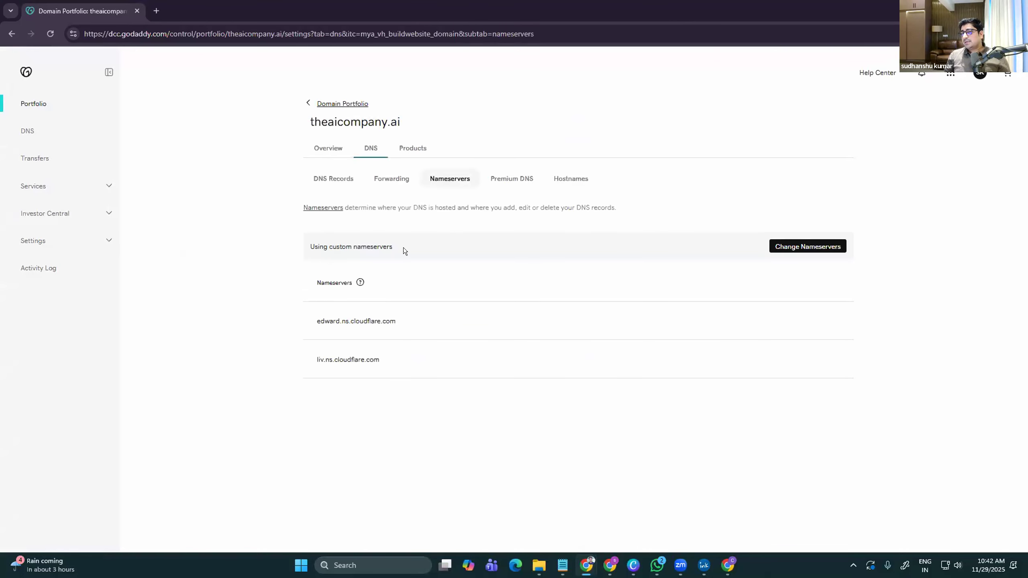
left_click(794, 247)
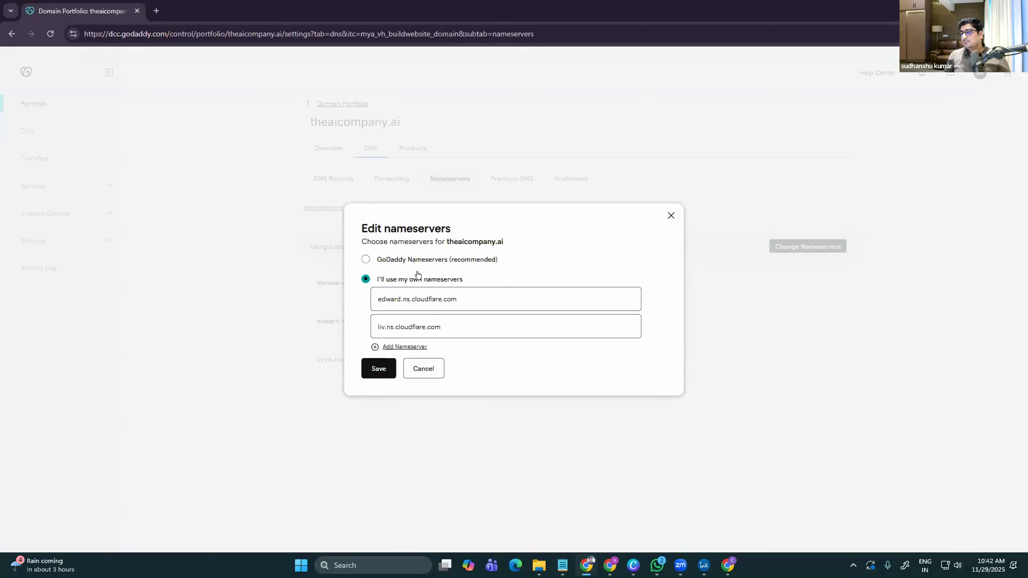
left_click(670, 216)
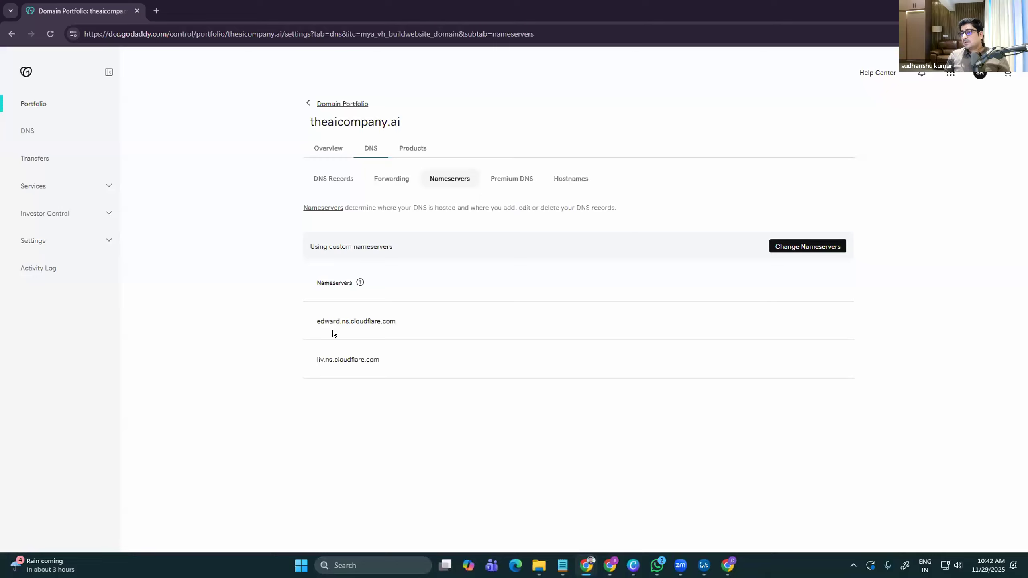
Look through the general DNS management and DNS templates pages, including the form for creating a template.
left_click(51, 134)
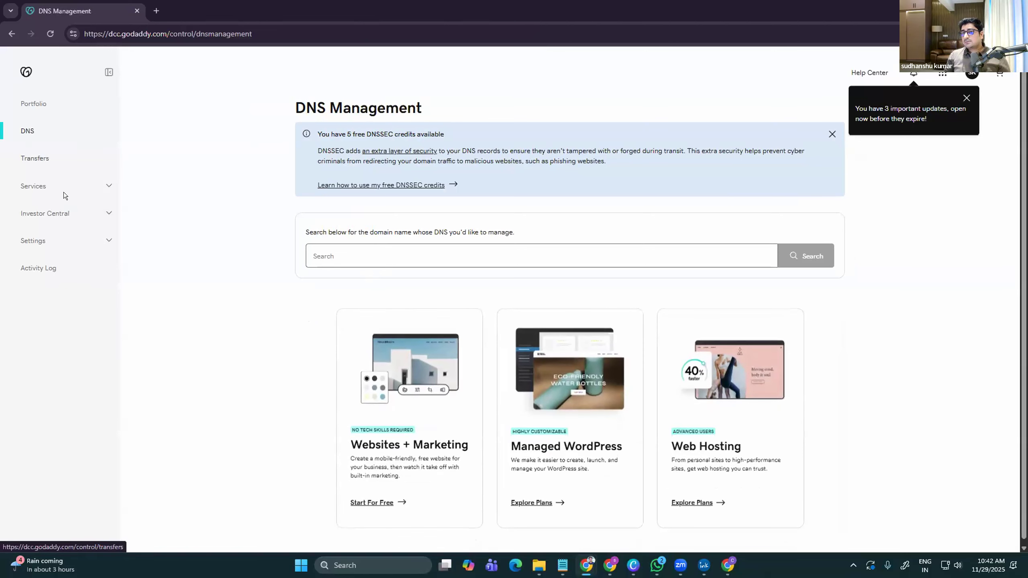
left_click(95, 240)
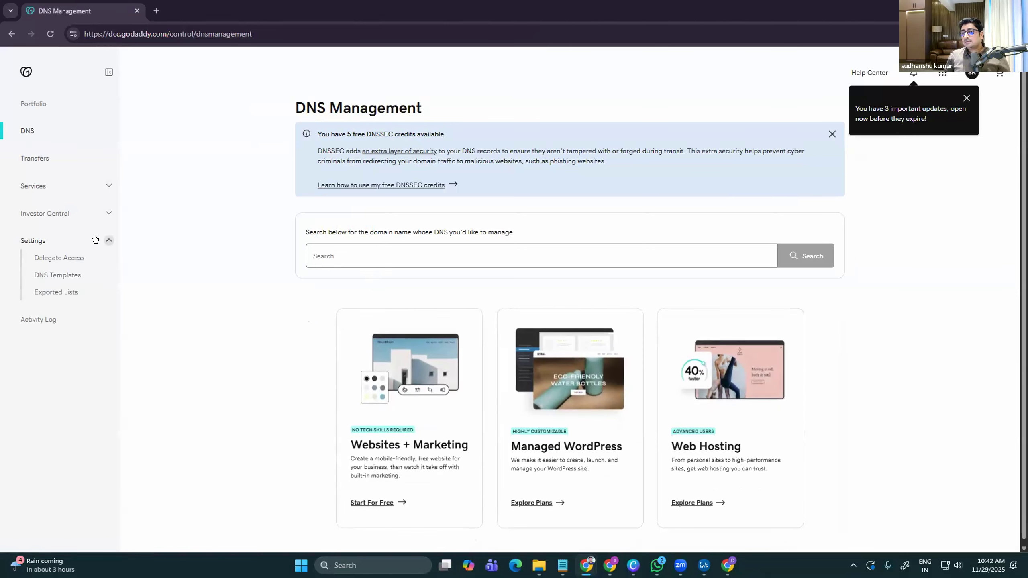
left_click(71, 275)
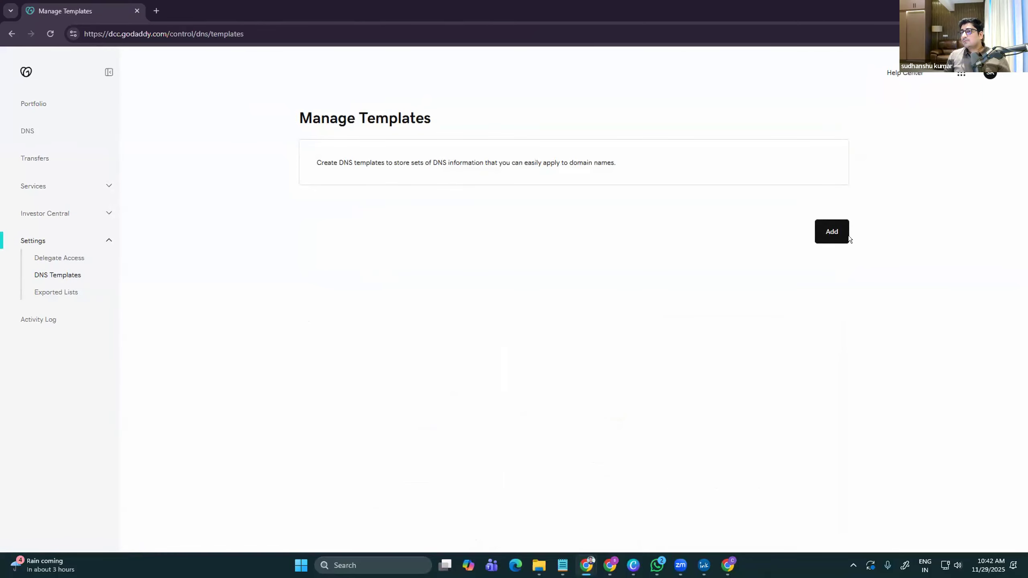
left_click(835, 234)
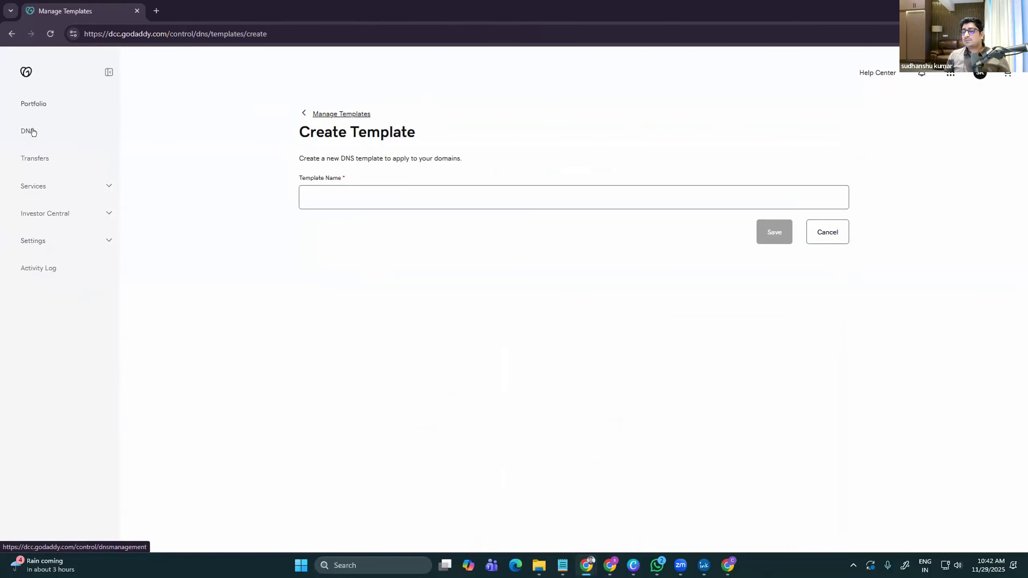
Return to the GoDaddy products page and open The AI Company's dashboard, dismissing the website plan offer.
left_click(179, 33)
key("Return")
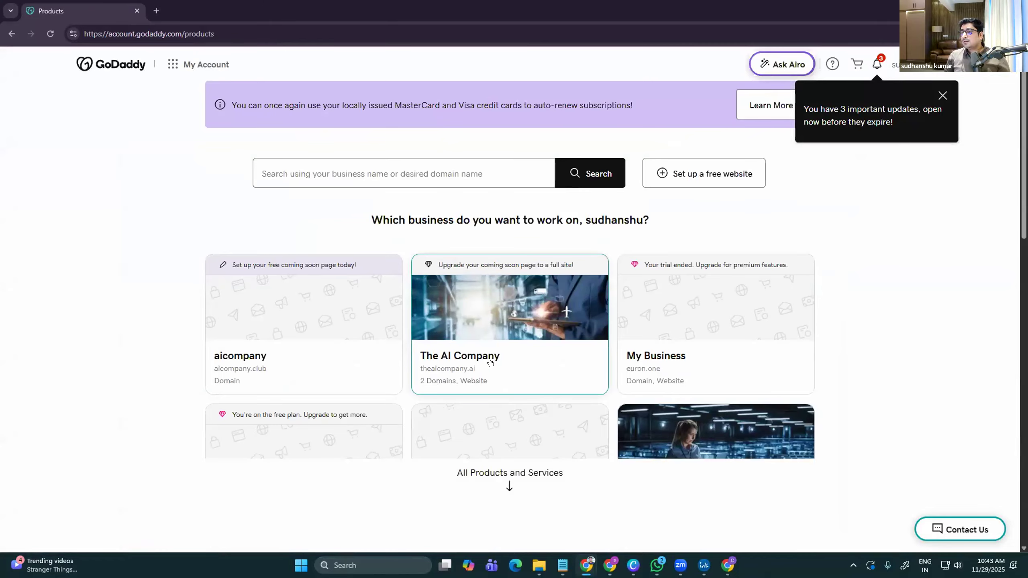
left_click(480, 358)
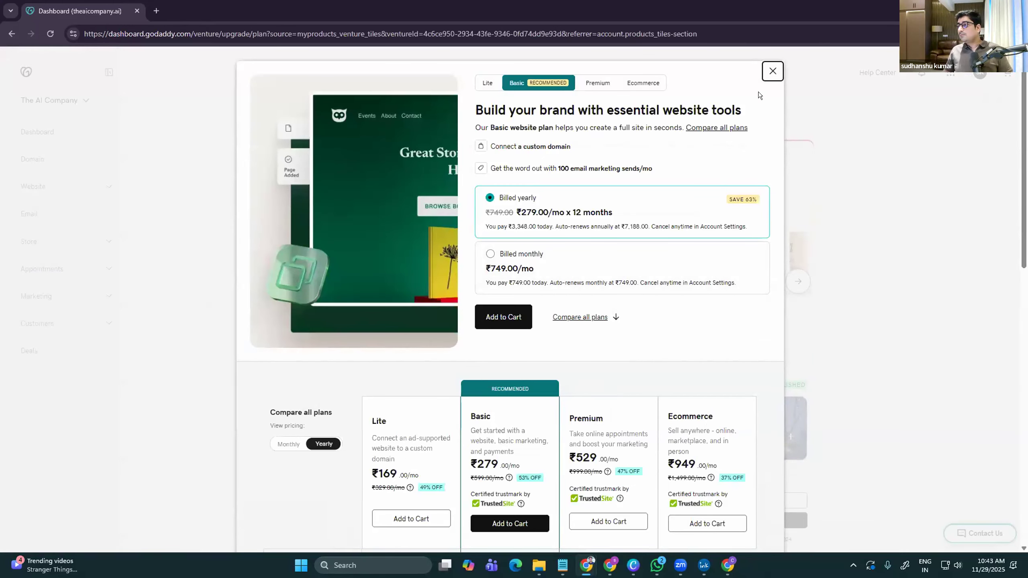
left_click(772, 69)
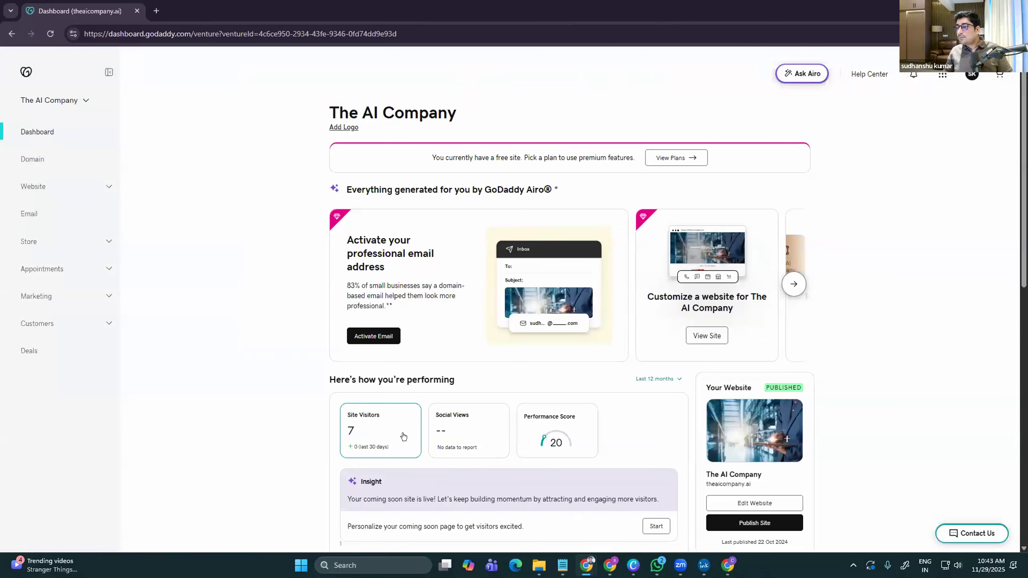
Go to The AI Company's domain list and open the domain settings of theaicompany.ai.
scroll(437, 365, "down", 4)
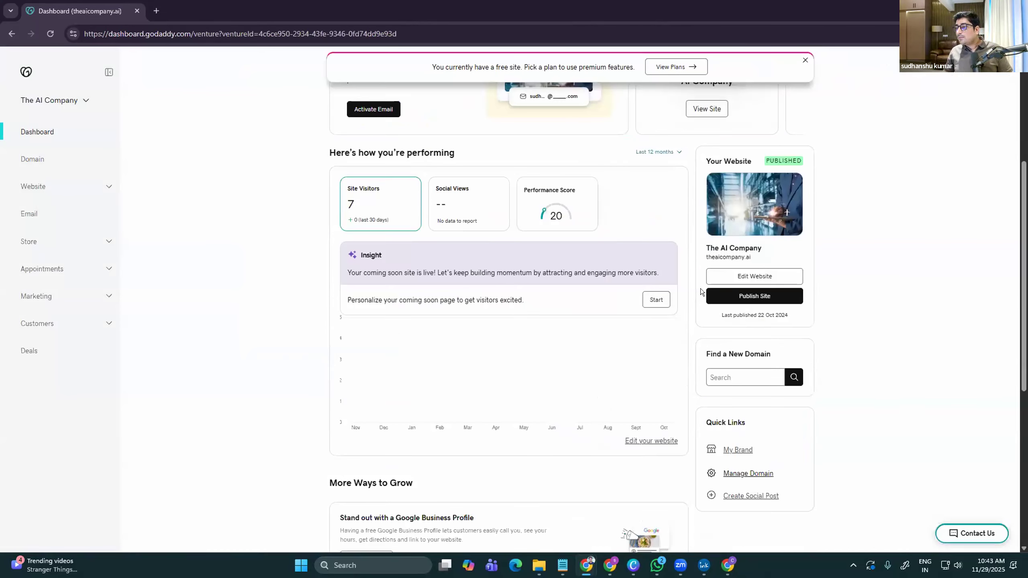
scroll(503, 283, "down", 5)
scroll(523, 280, "up", 10)
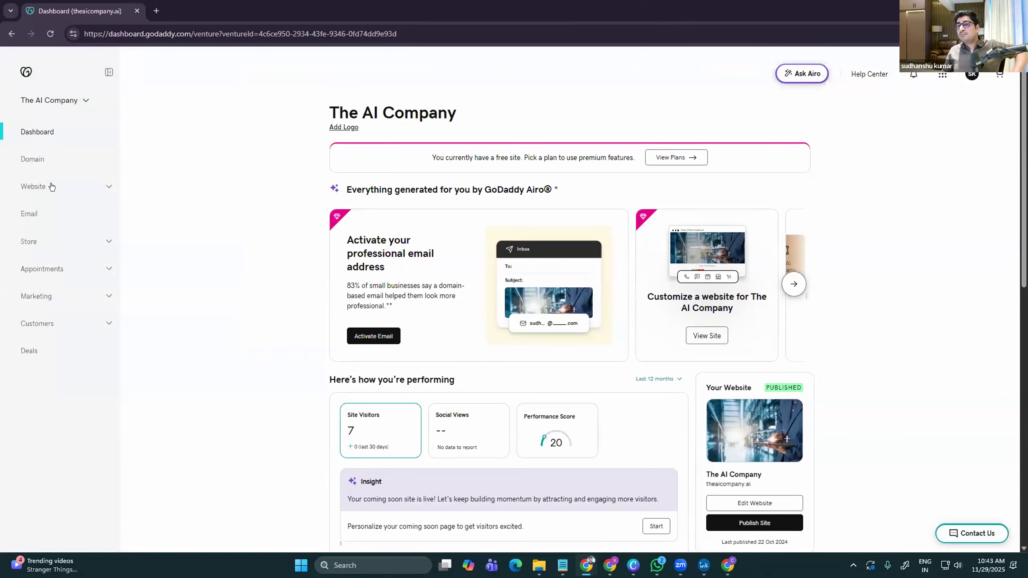
left_click(30, 158)
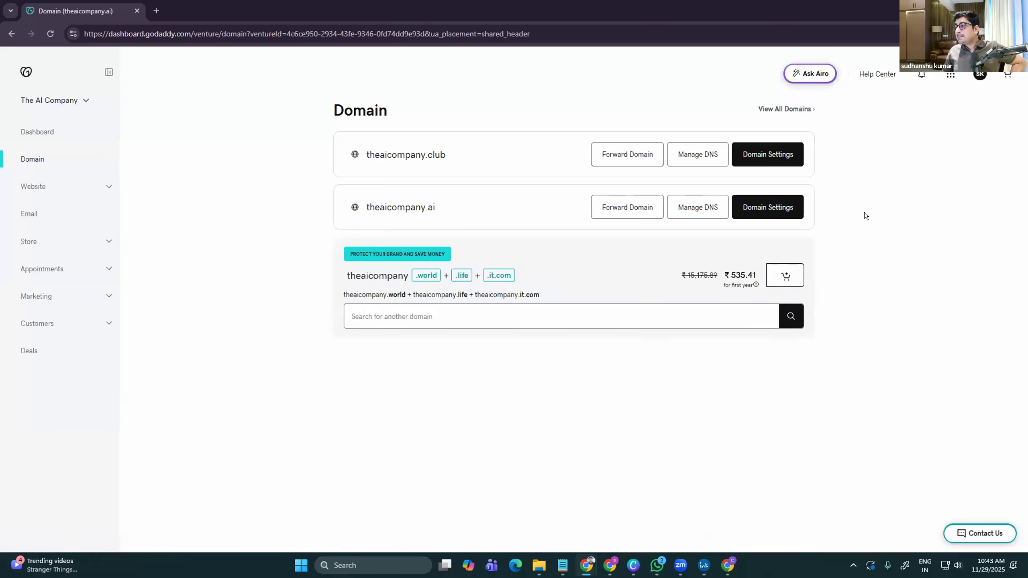
left_click(784, 207)
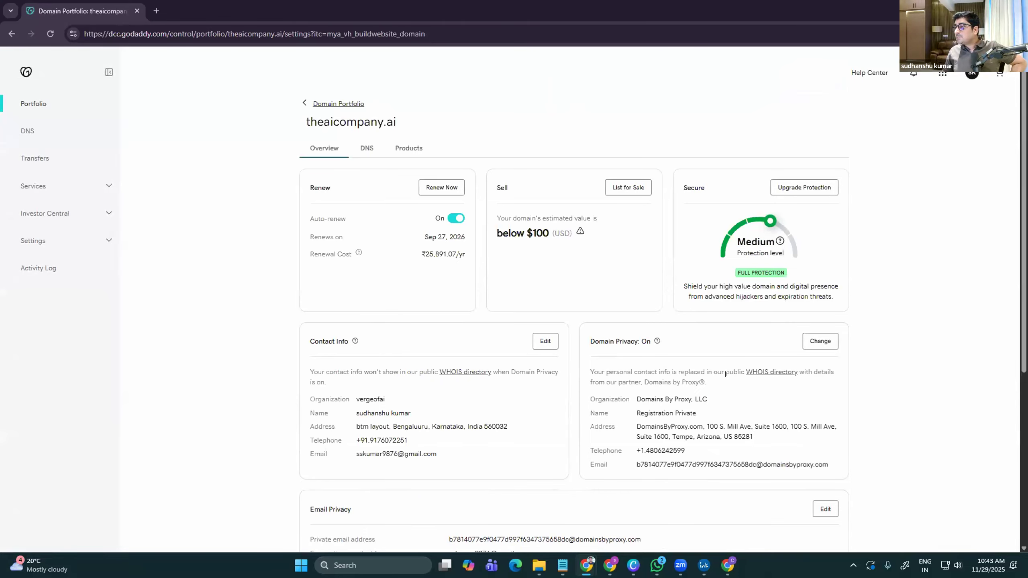
Review the nameservers, forwarding and DNS records of theaicompany.ai, and check the DNS template management page.
left_click(367, 149)
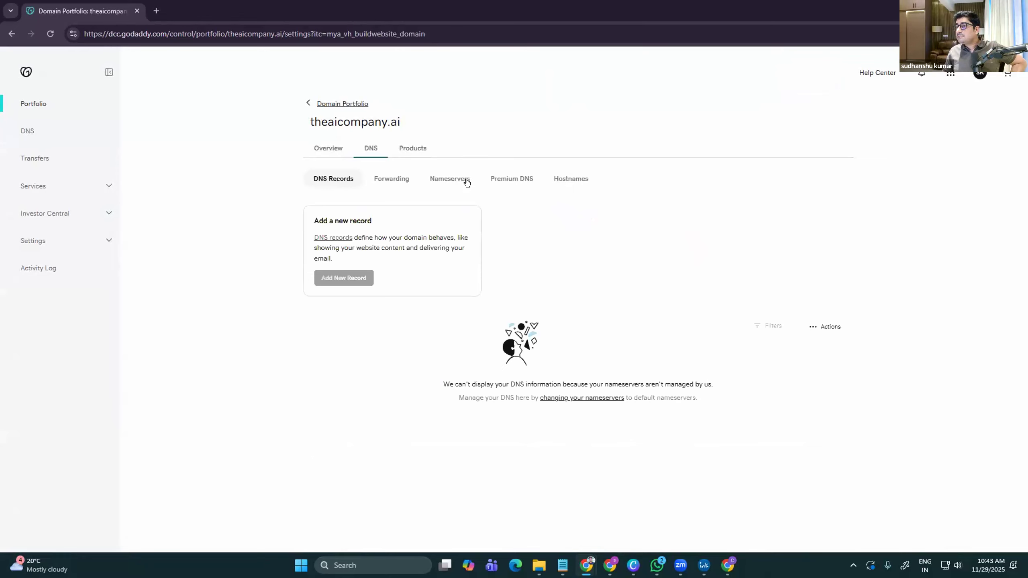
left_click(442, 180)
left_click(384, 174)
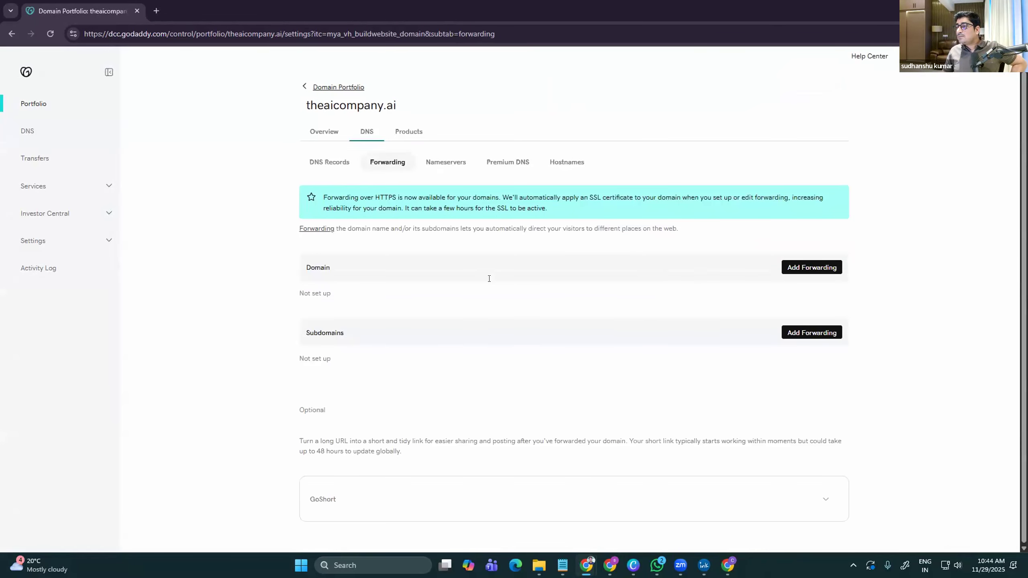
left_click(454, 180)
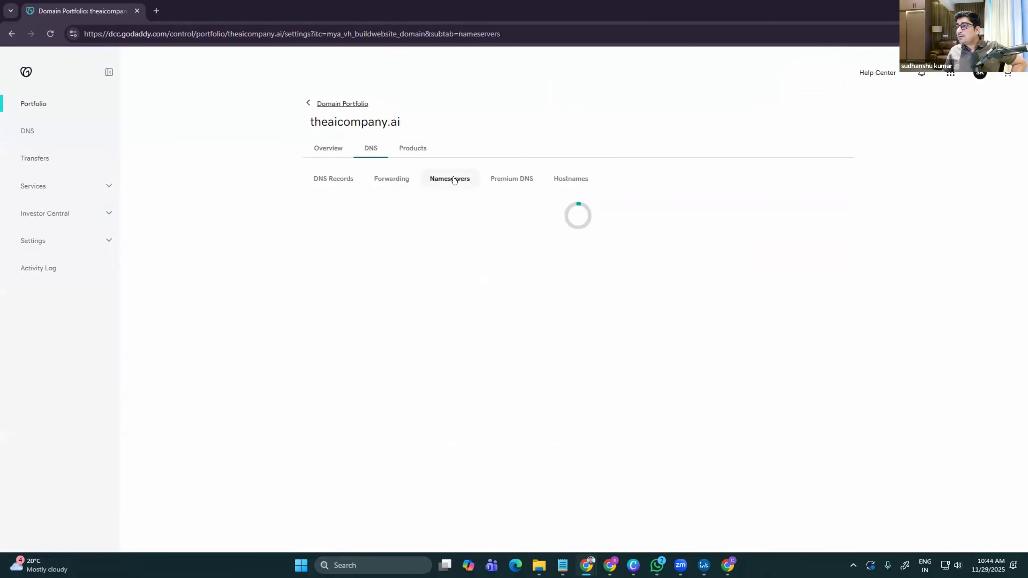
left_click(326, 178)
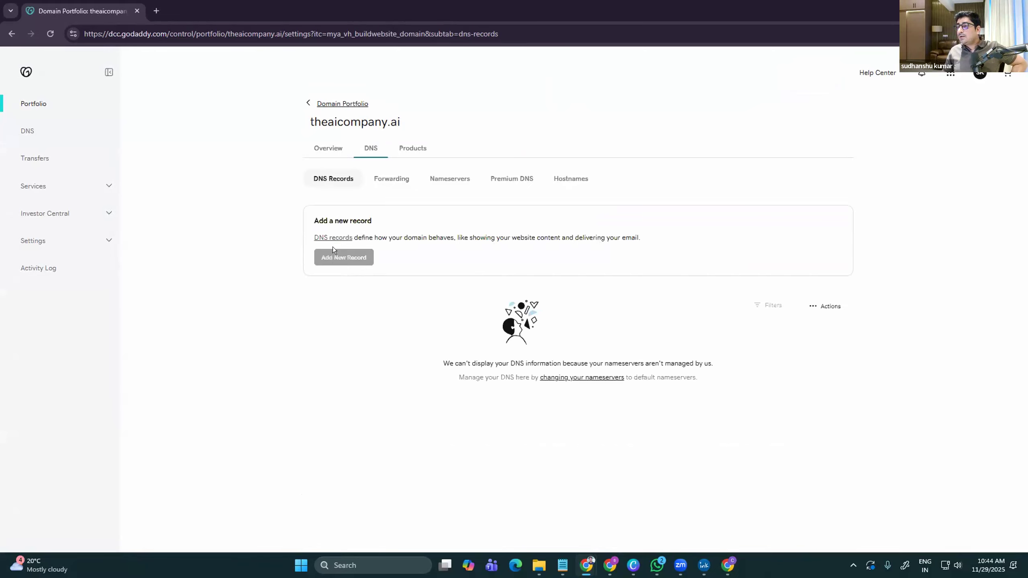
left_click(826, 306)
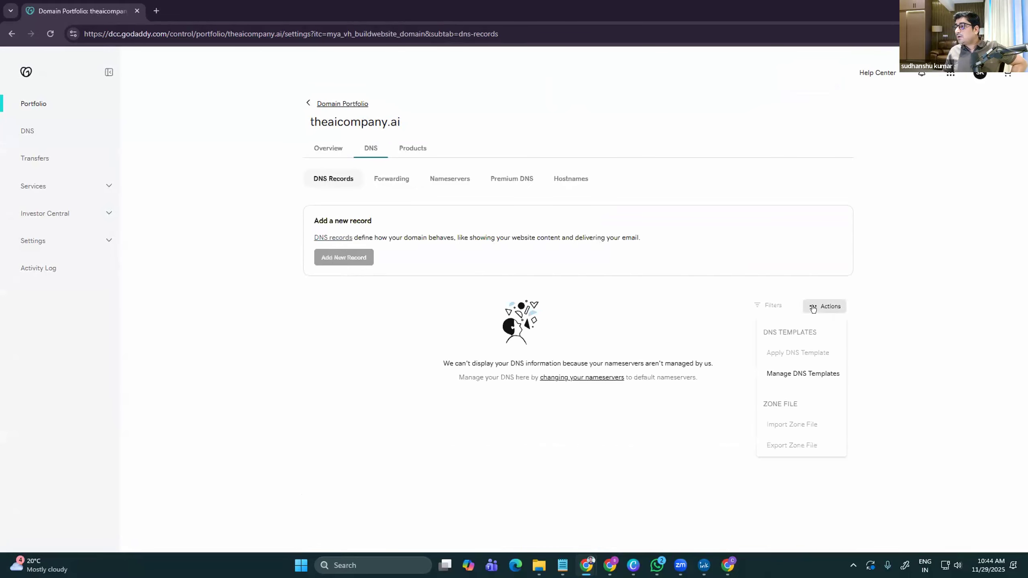
left_click(805, 373)
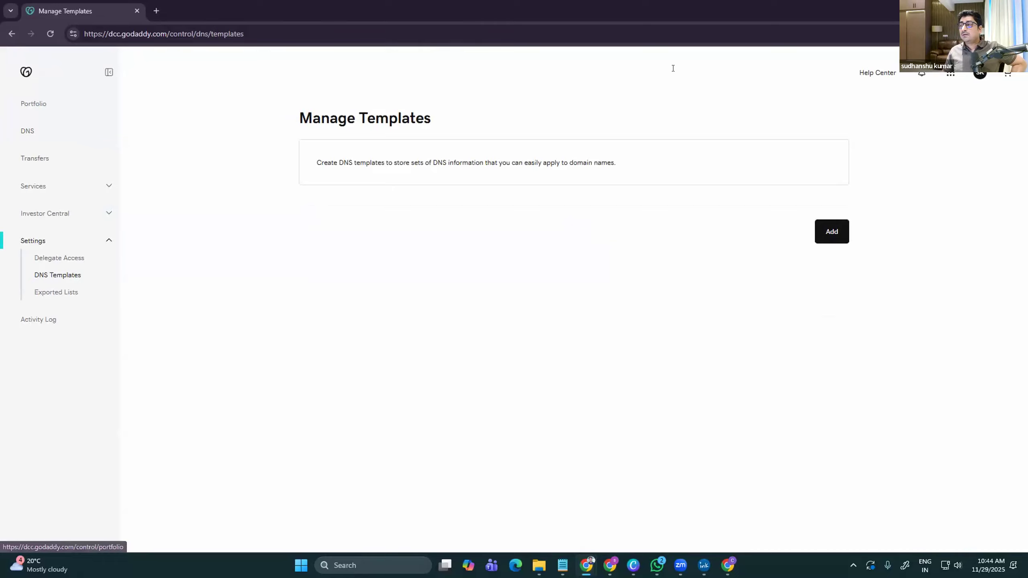
Return to the GoDaddy products page and open the setup options and management of yneurons.ai from the domain list.
left_click(27, 75)
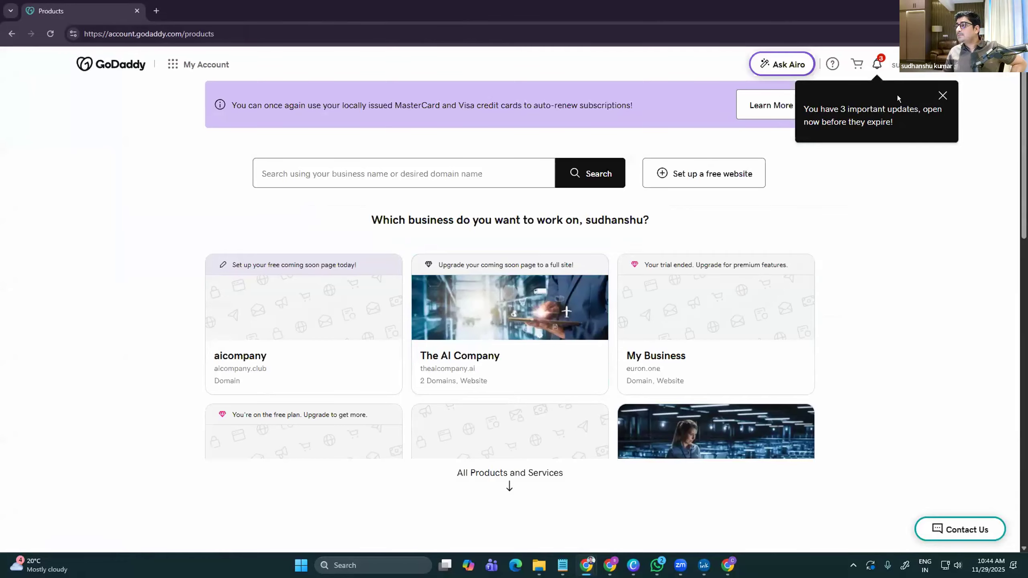
scroll(628, 268, "down", 5)
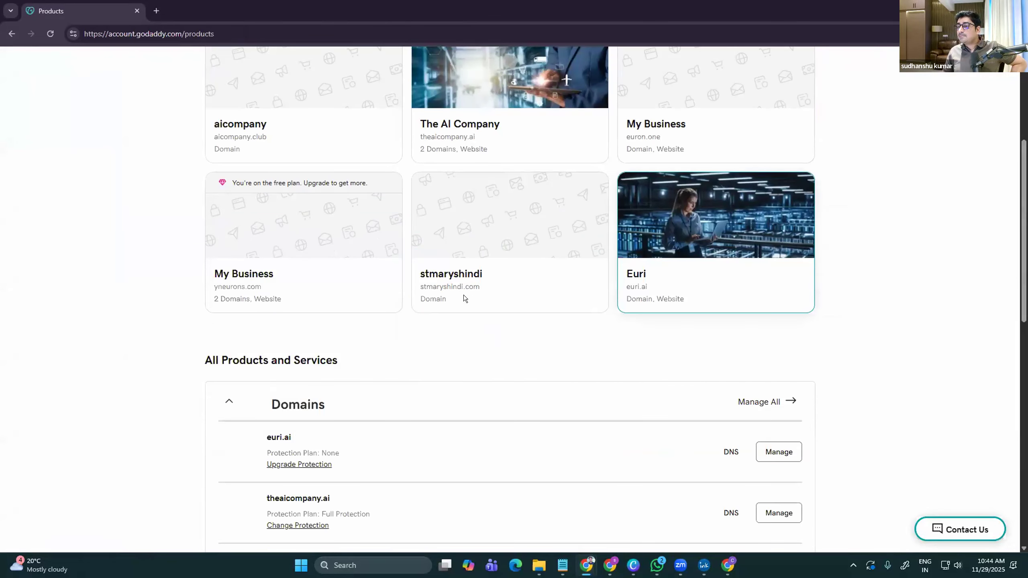
scroll(464, 295, "down", 5)
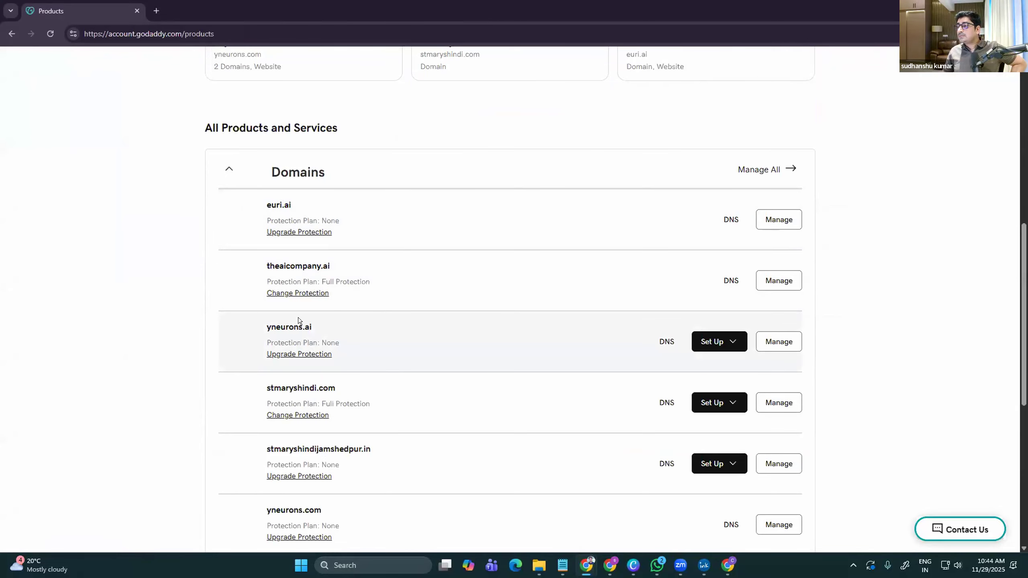
left_click(717, 342)
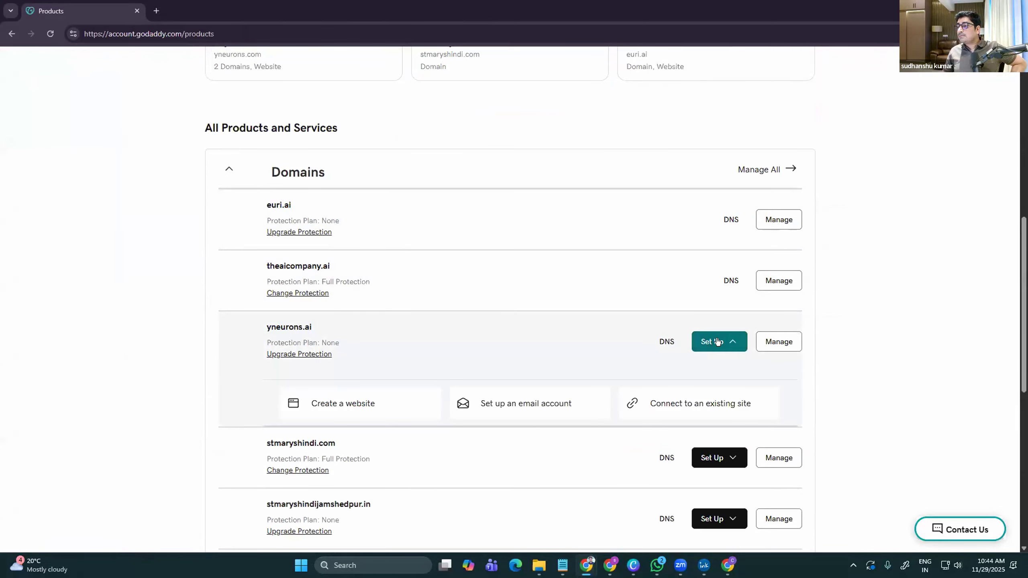
left_click(776, 343)
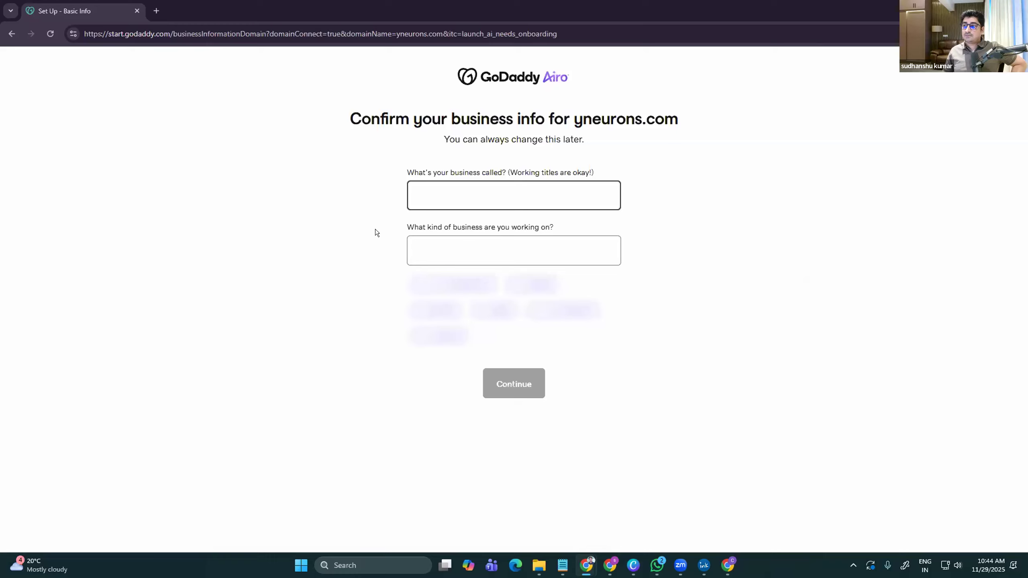
Continue the yneurons.com business setup without the Microsoft 365 email offer and compare the Free and Basic website plans.
left_click(514, 409)
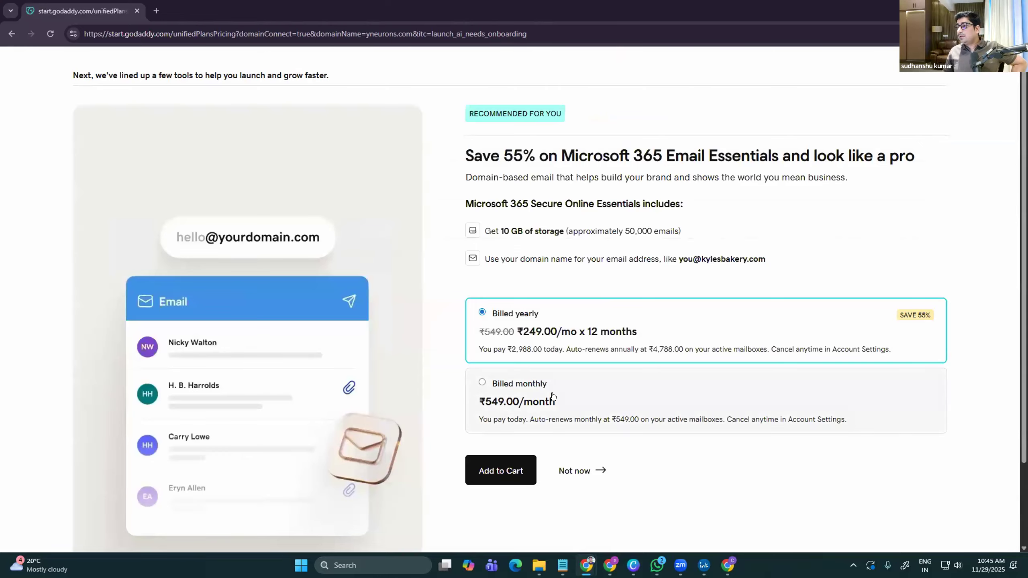
left_click(561, 470)
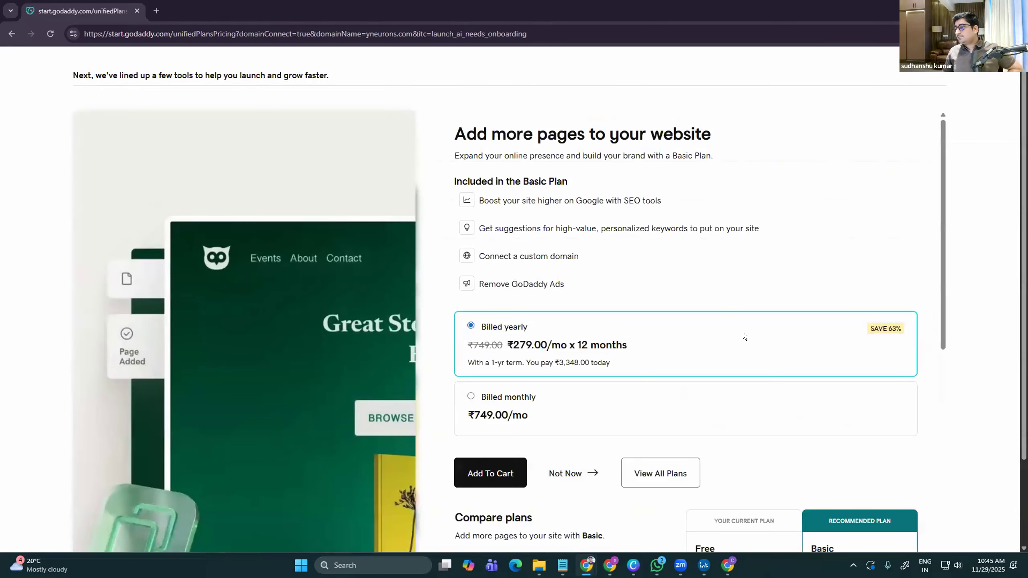
scroll(769, 356, "down", 10)
scroll(801, 283, "up", 10)
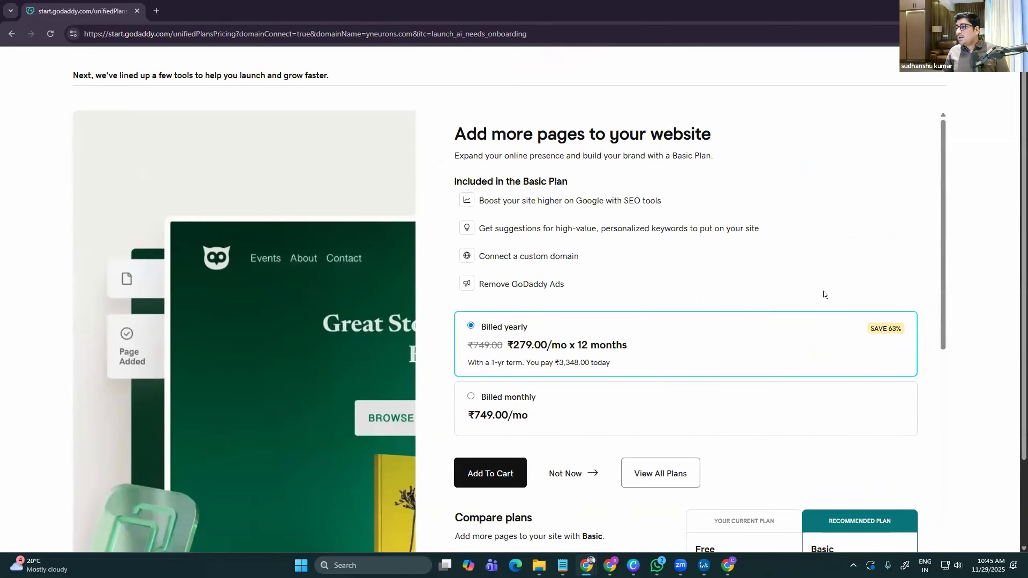
scroll(769, 324, "down", 10)
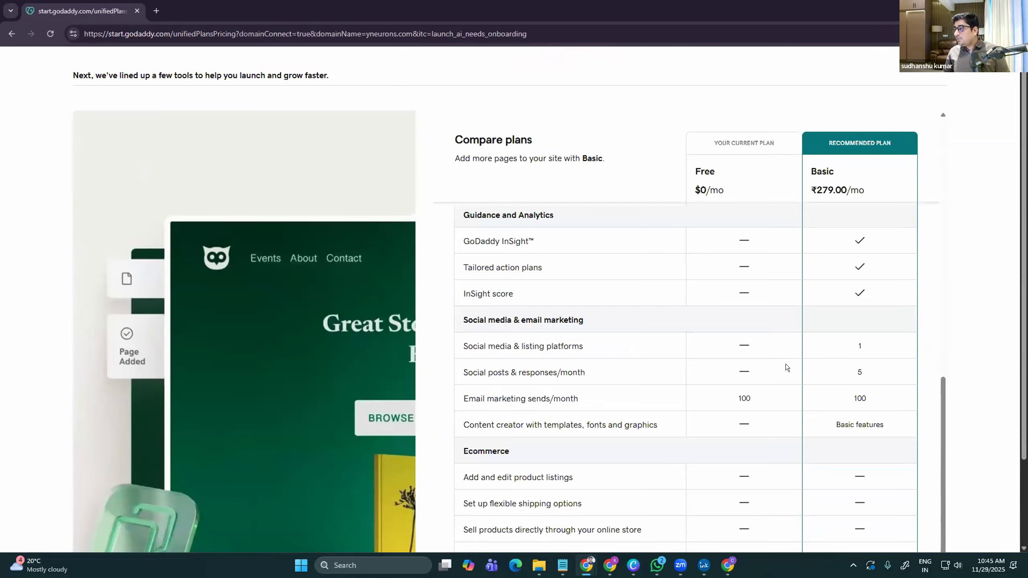
scroll(953, 383, "up", 3)
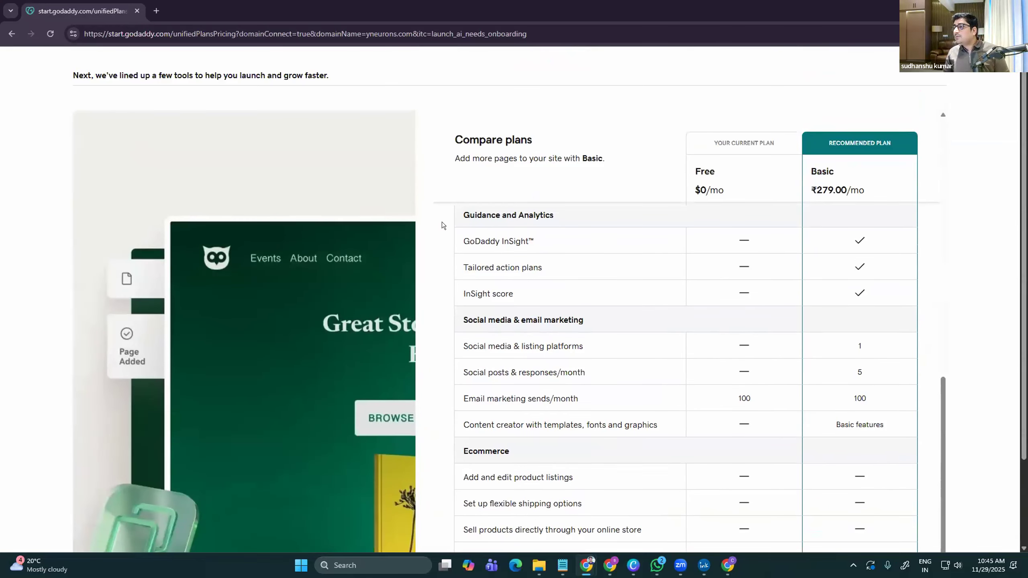
Leave the yneurons.com setup and open the DNS management of theaicompany.ai from The AI Company's domain list.
left_click(10, 34)
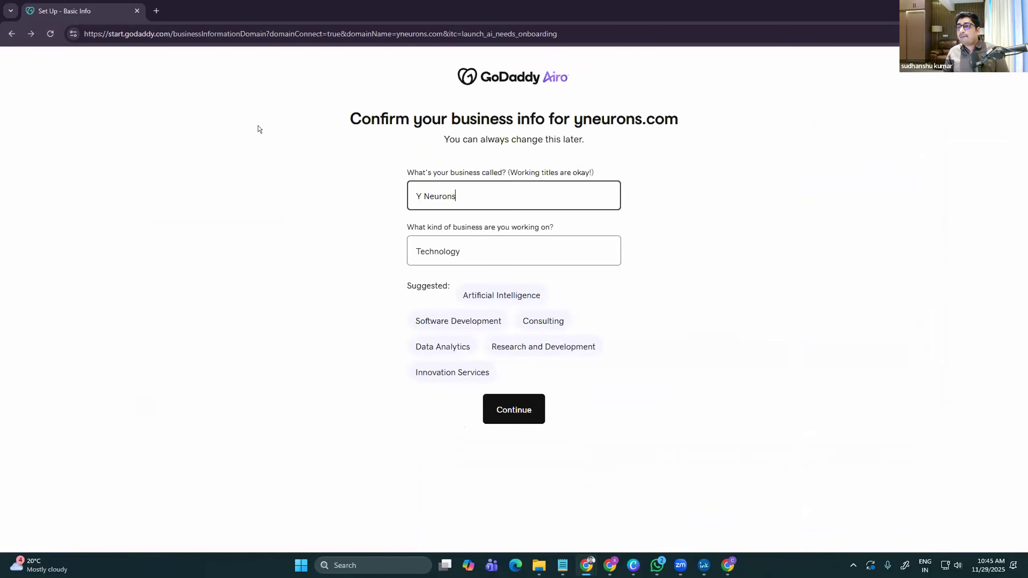
left_click(10, 33)
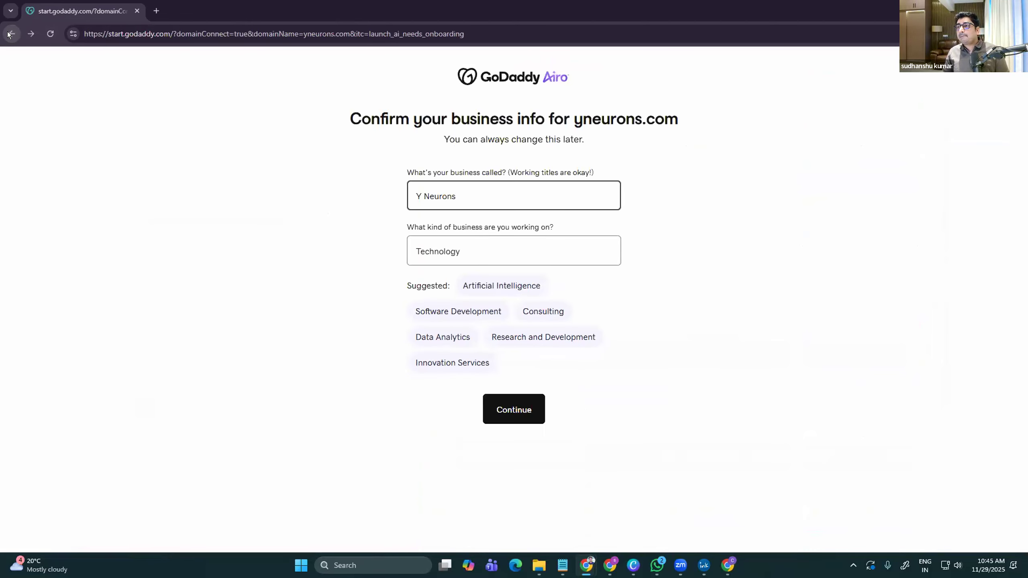
left_click(10, 34)
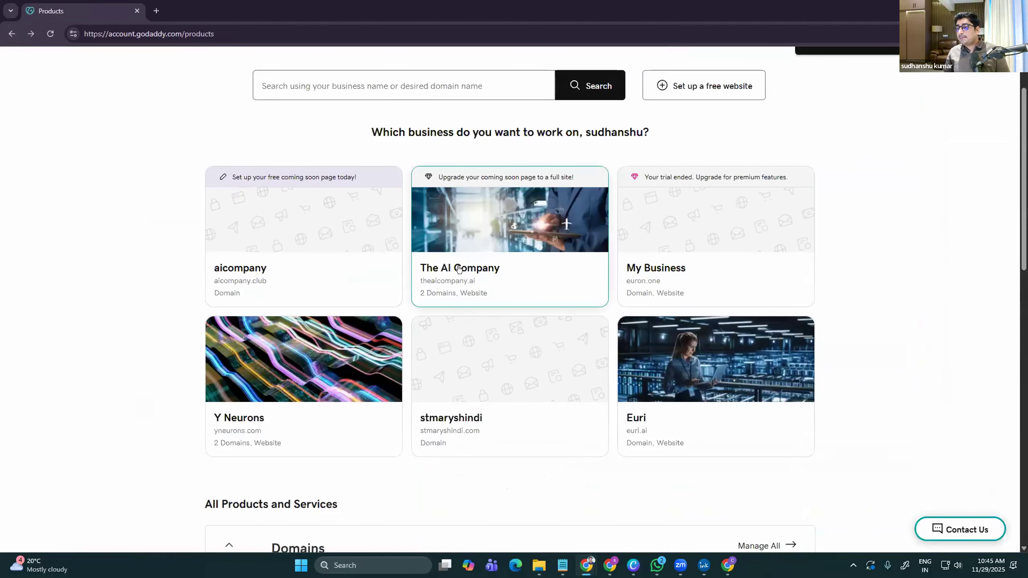
left_click(458, 269)
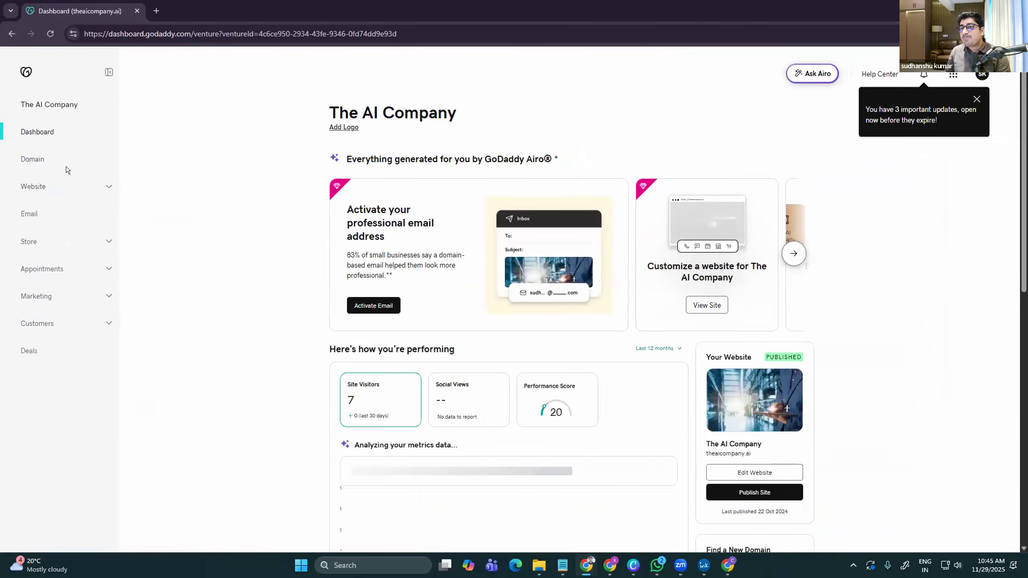
left_click(33, 160)
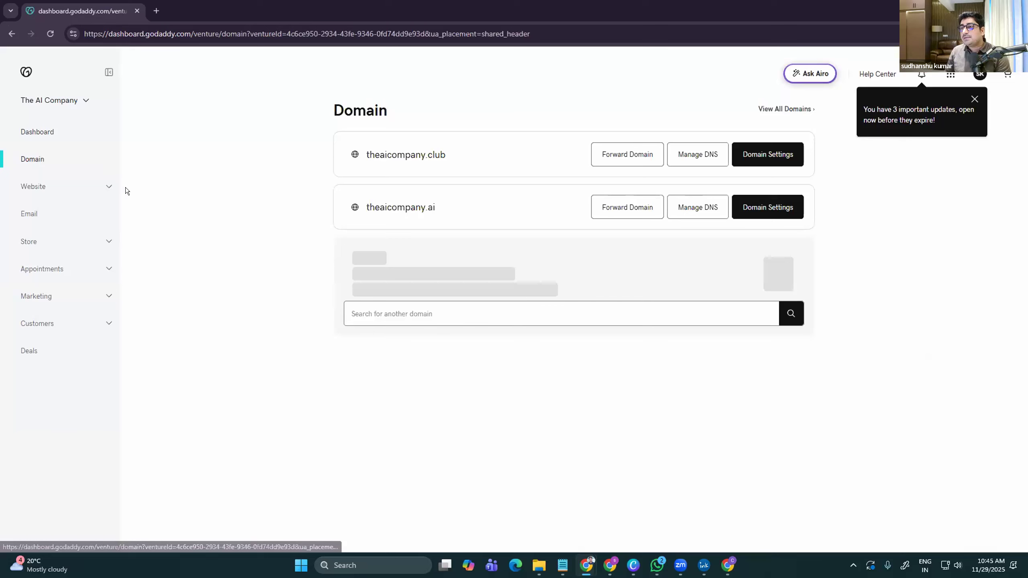
left_click(719, 207)
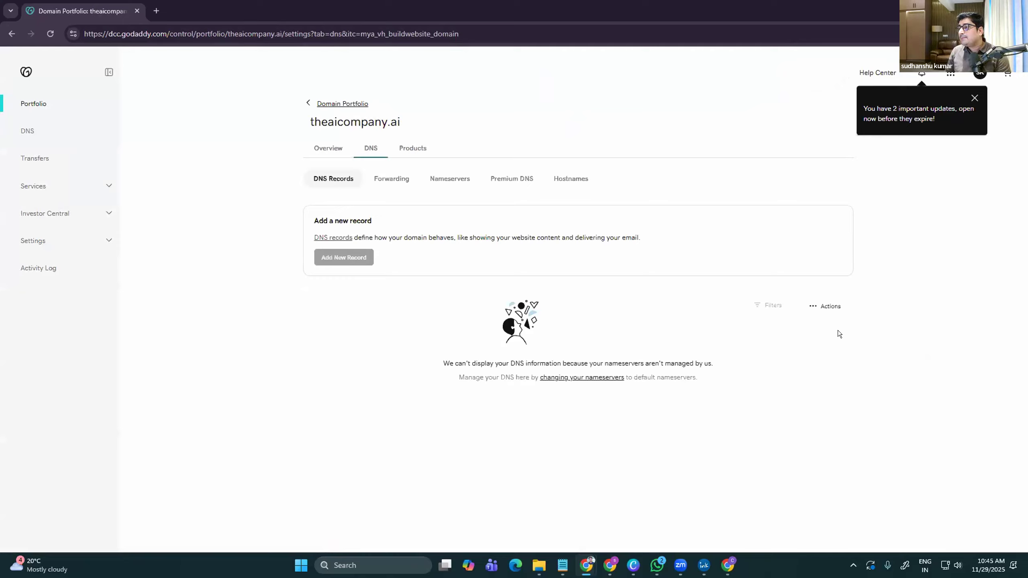
Create a DNS template named test through the template management of theaicompany.ai and start adding a record to it.
left_click(833, 307)
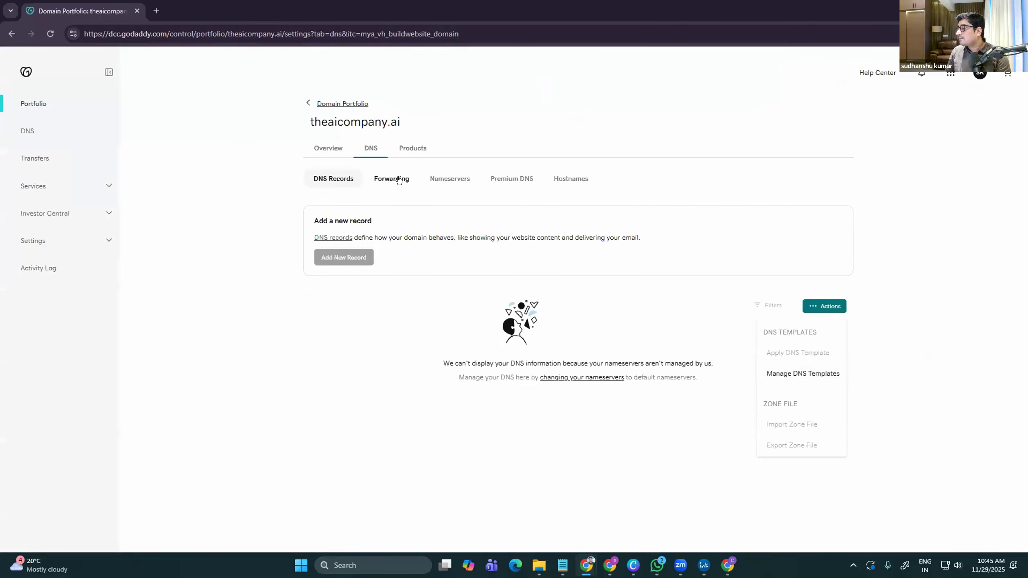
left_click(815, 377)
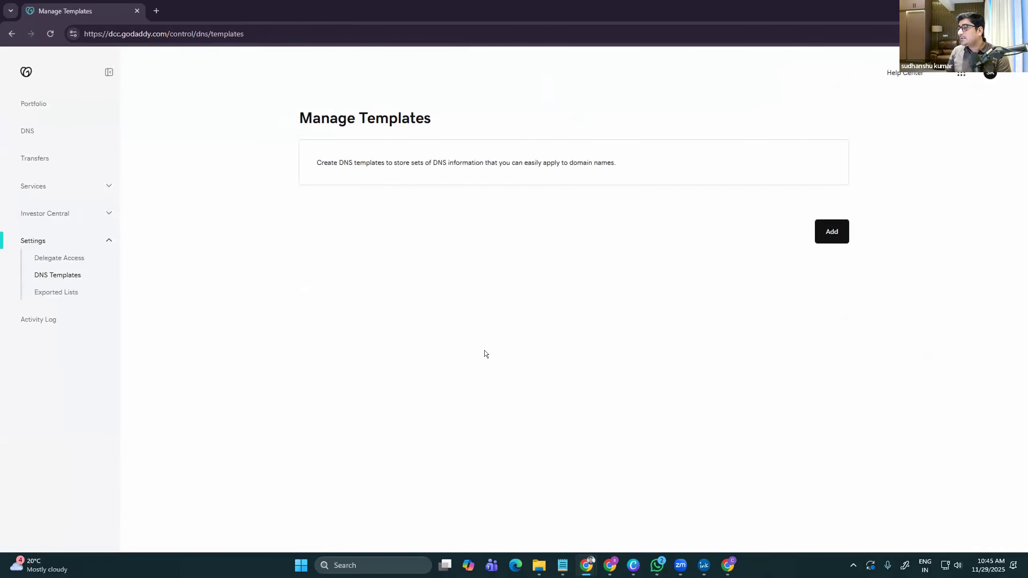
left_click(814, 234)
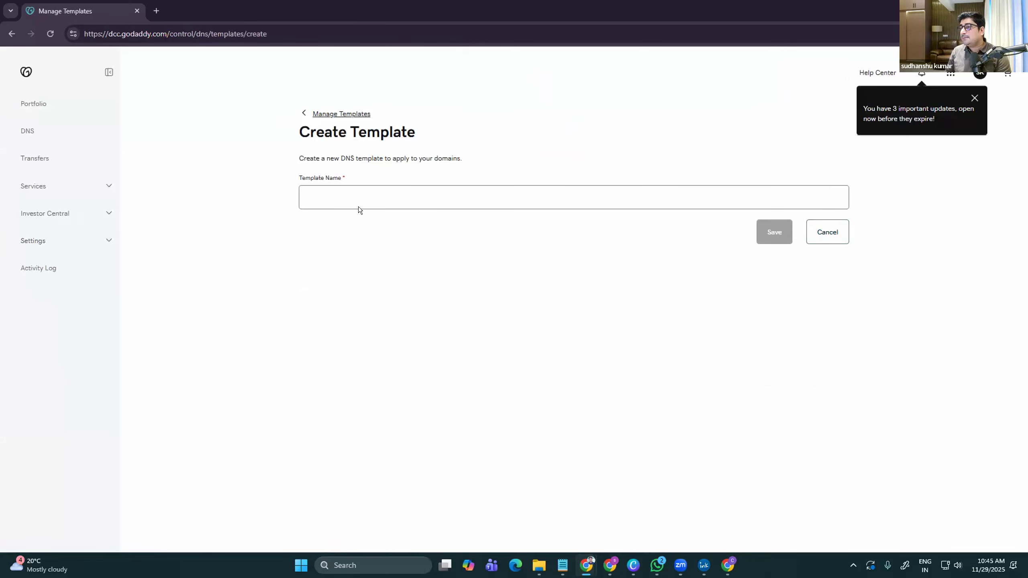
left_click(380, 201)
type("test")
key("Return")
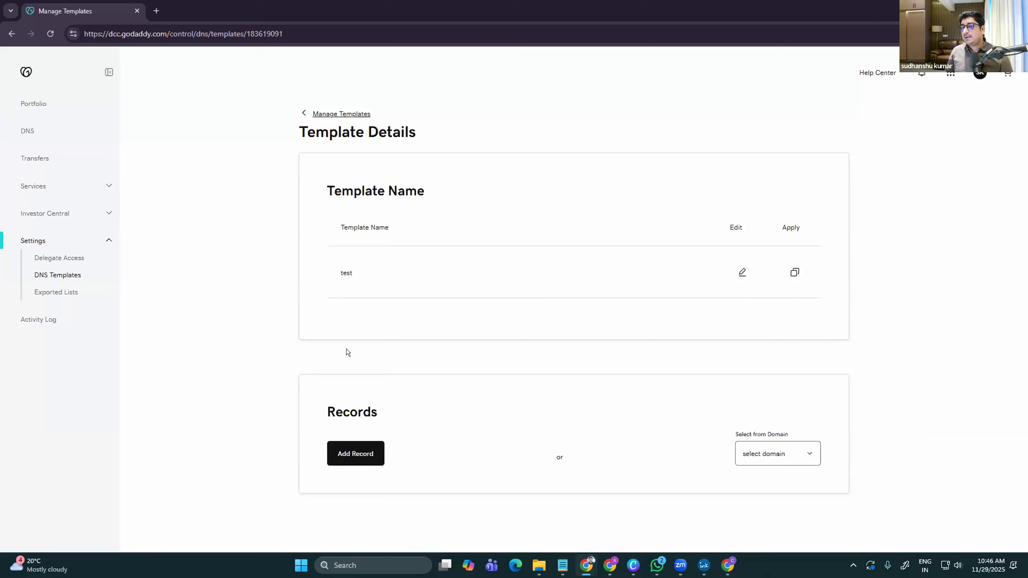
left_click(351, 454)
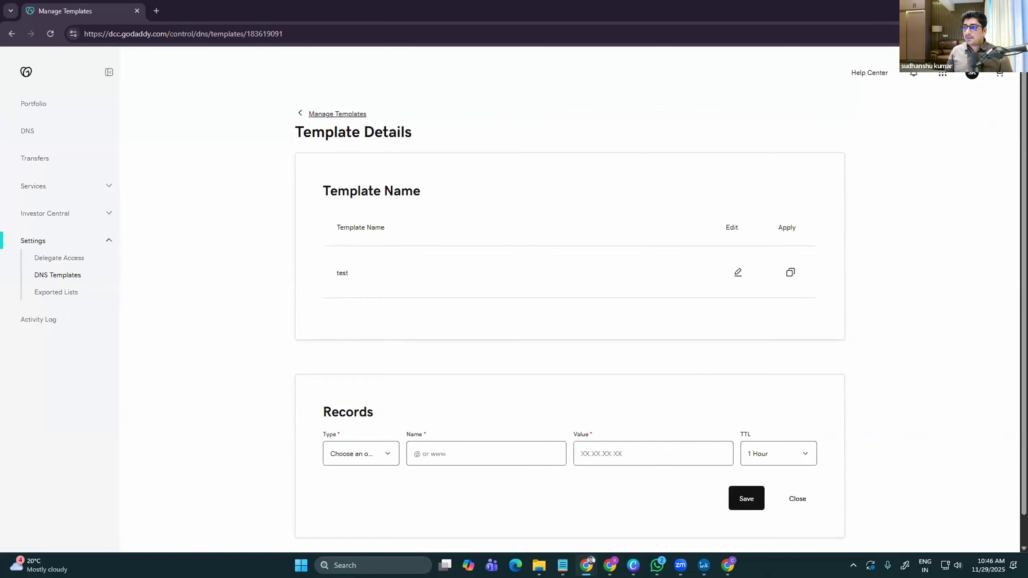
Switch to the theaicompany.ai hosted zone in Route 53 and examine the nameserver values of its NS record.
left_click(967, 9)
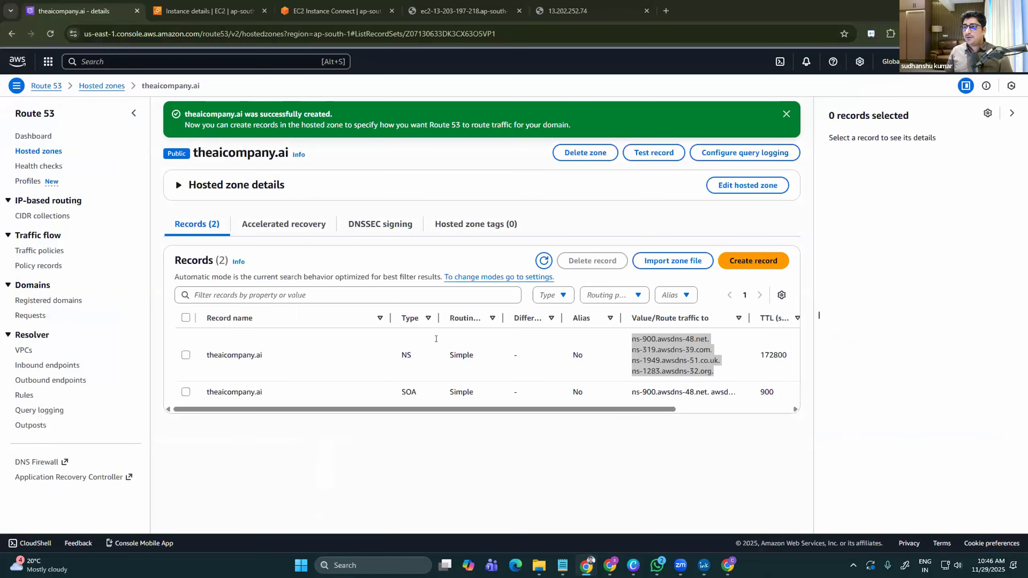
left_click(228, 155)
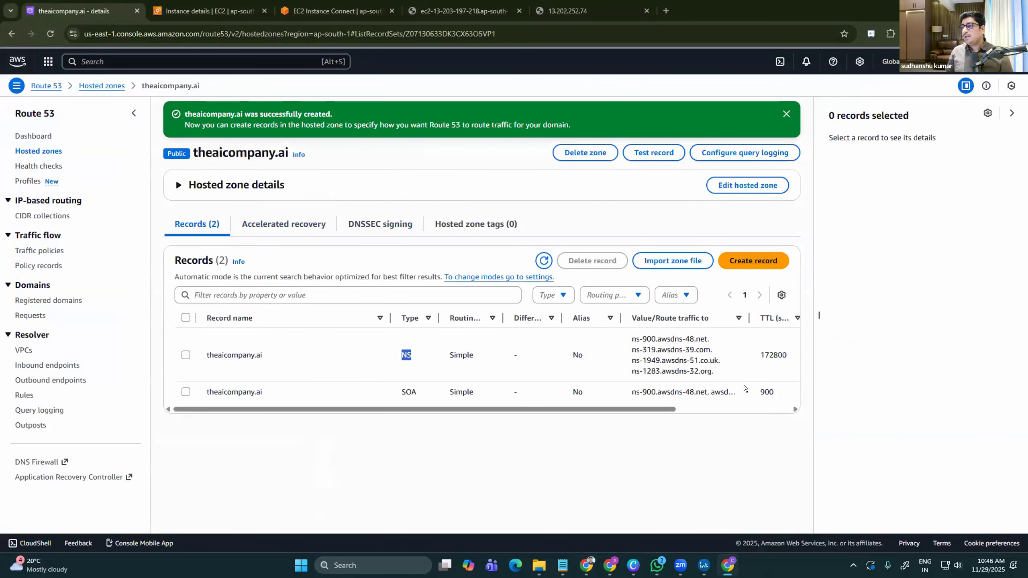
left_click_drag(716, 376, 623, 339)
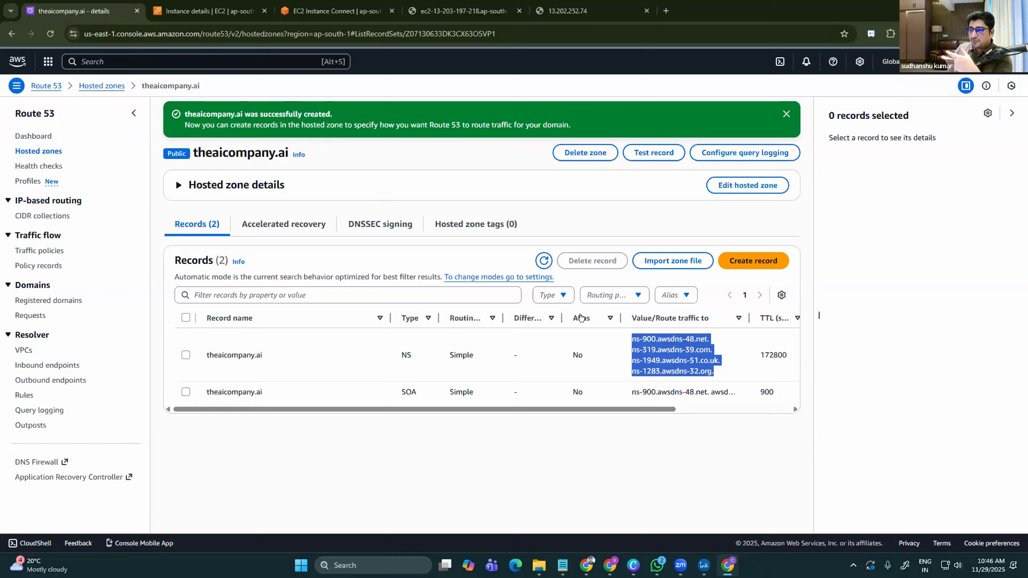
left_click(649, 343)
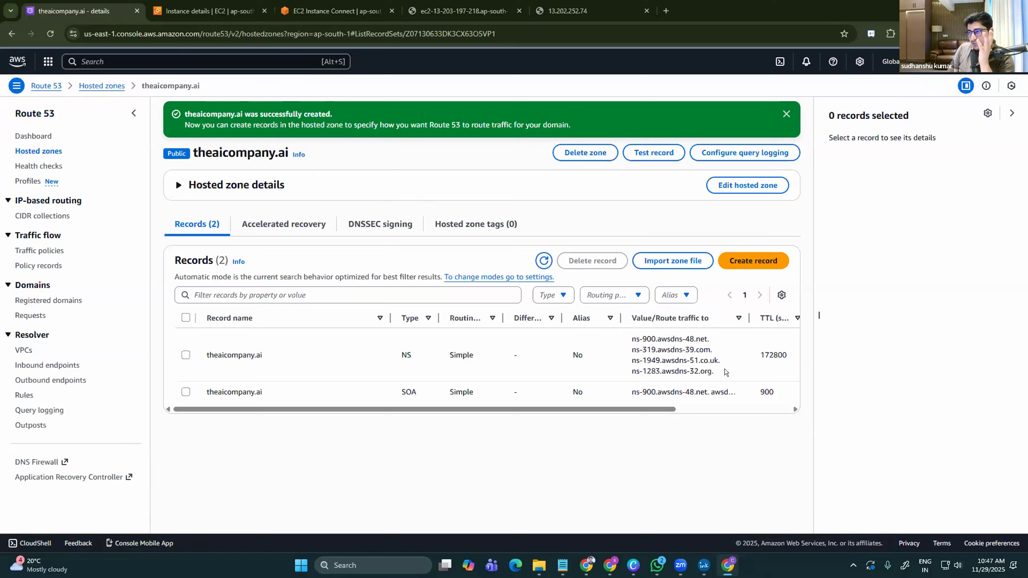
left_click_drag(719, 372, 616, 340)
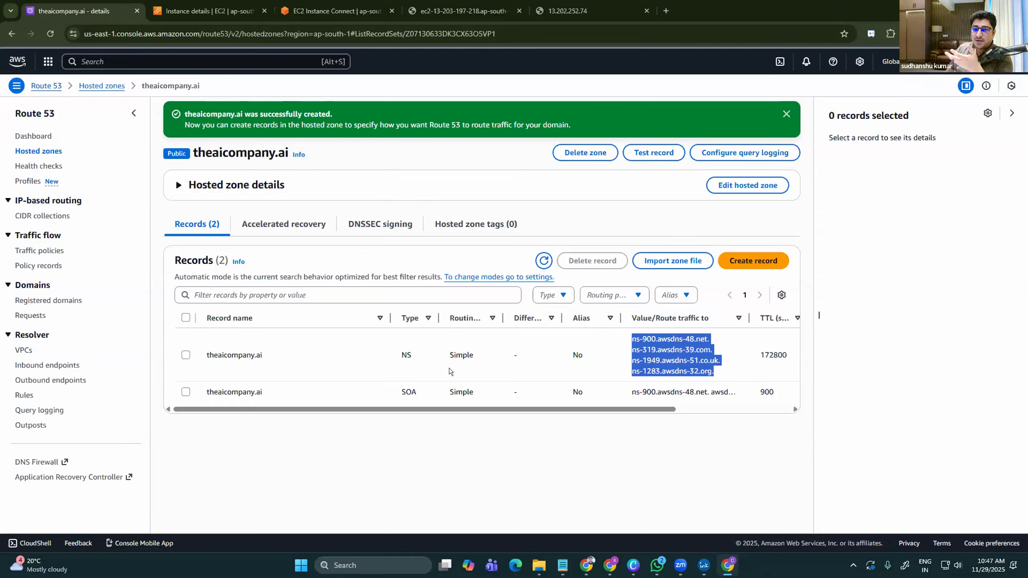
left_click(685, 349)
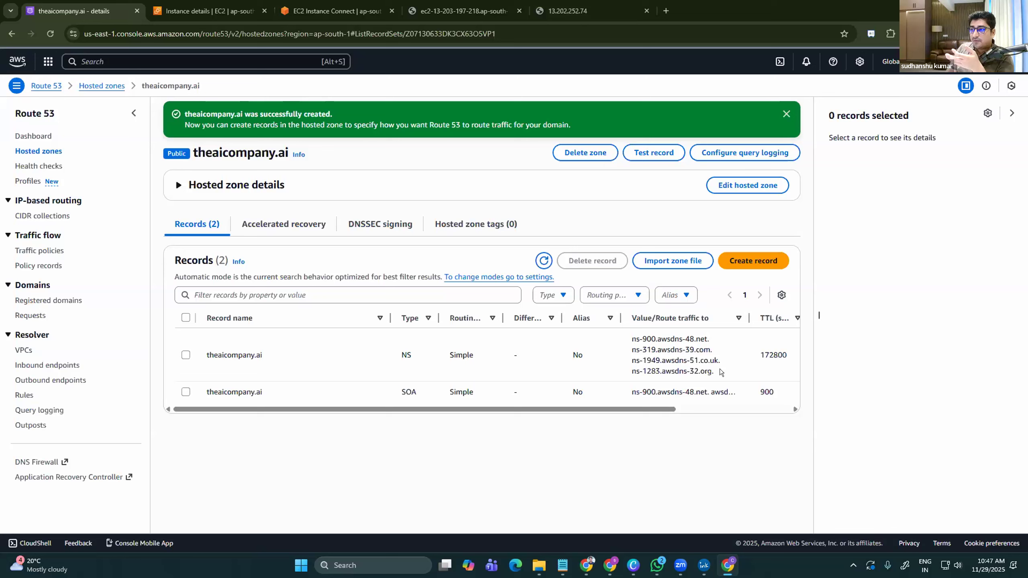
left_click_drag(720, 369, 622, 339)
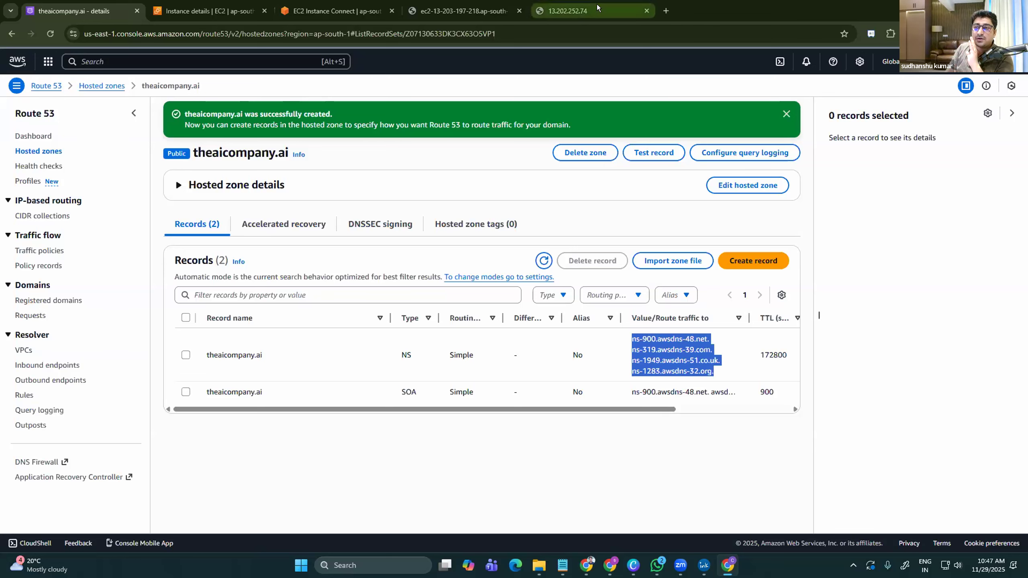
Check the FastAPI response served at 13.202.252.74 and highlight its address.
left_click(571, 11)
left_click_drag(229, 31, 103, 23)
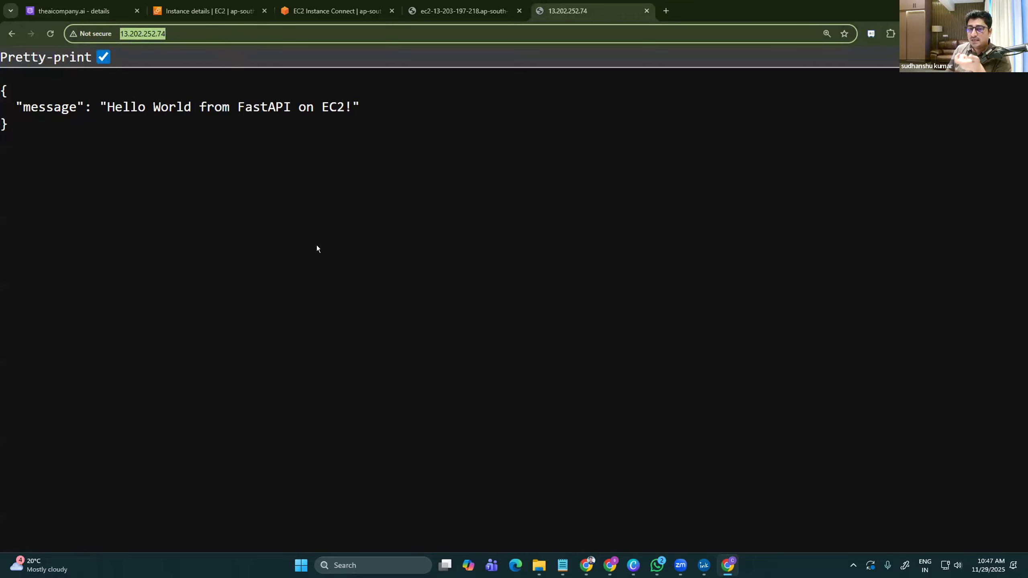
left_click(221, 103)
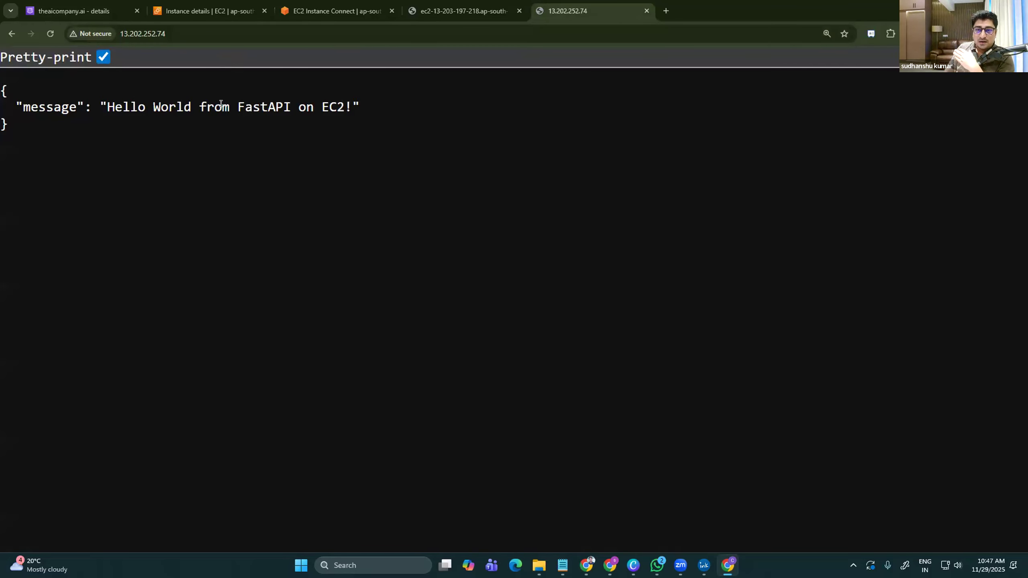
left_click(181, 33)
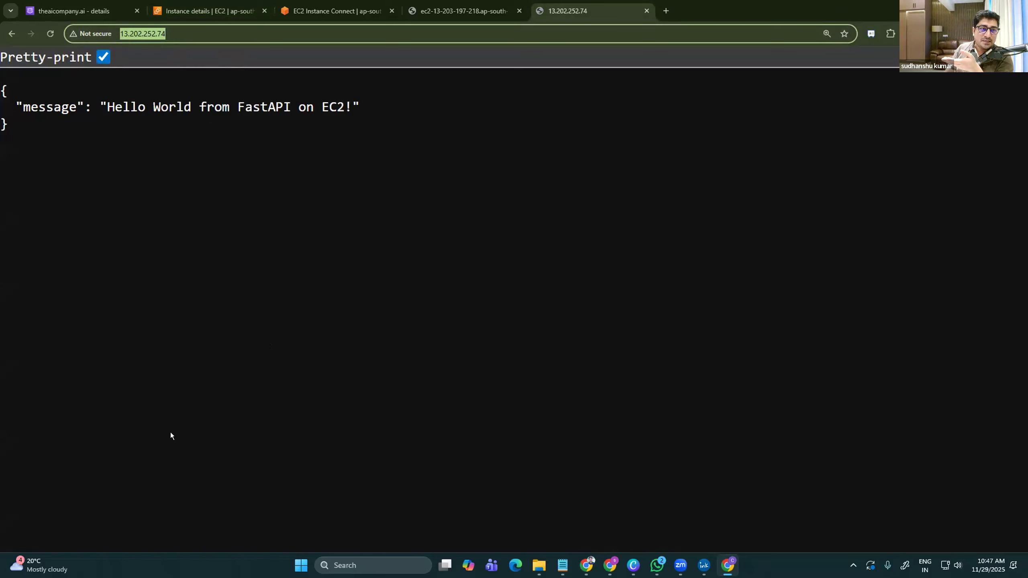
key("alt+Tab")
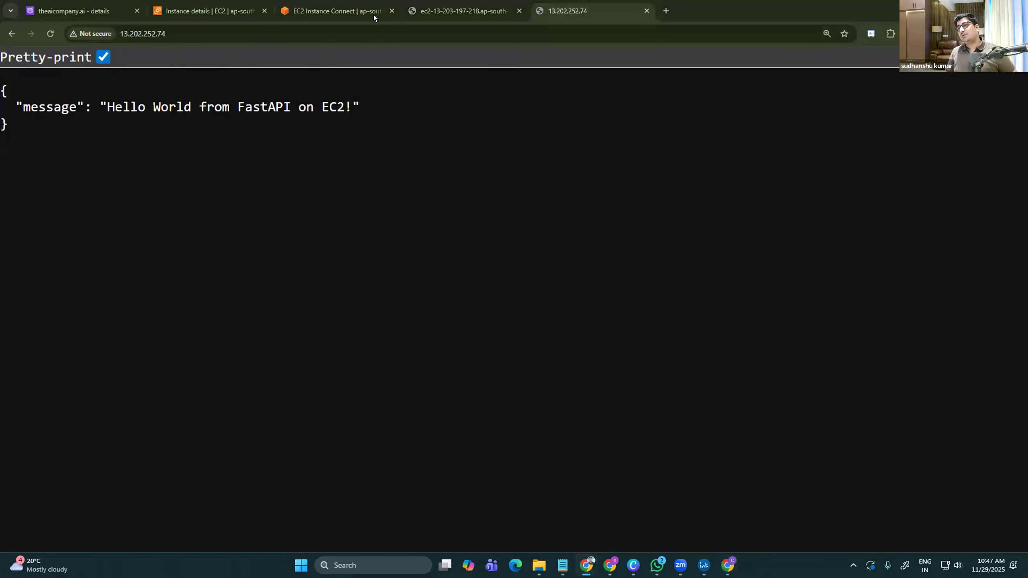
Glance at the EC2 pages, return to the theaicompany.ai hosted zone and select all nameserver values of its NS record.
left_click(428, 11)
left_click(336, 11)
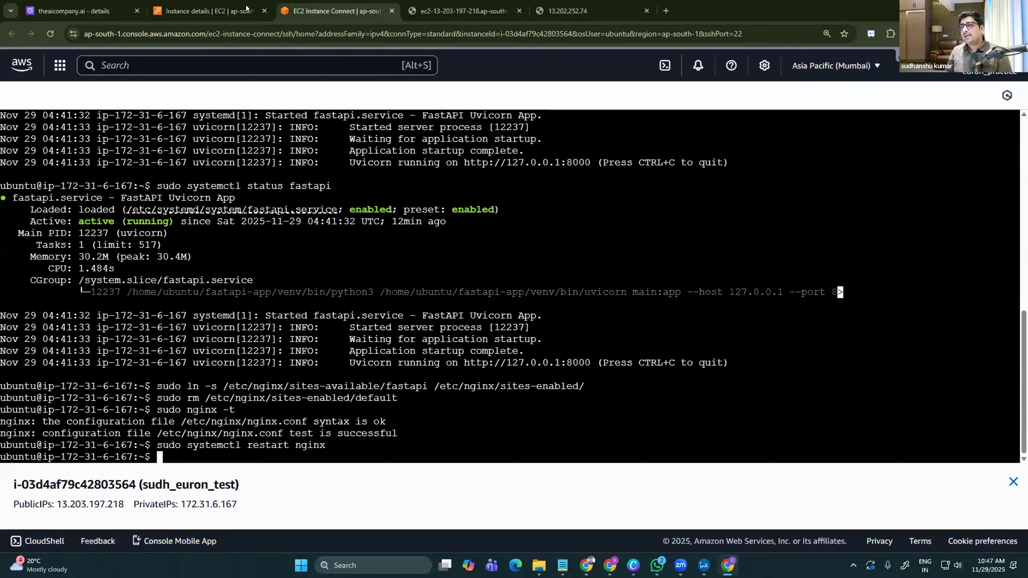
left_click(245, 8)
left_click(67, 7)
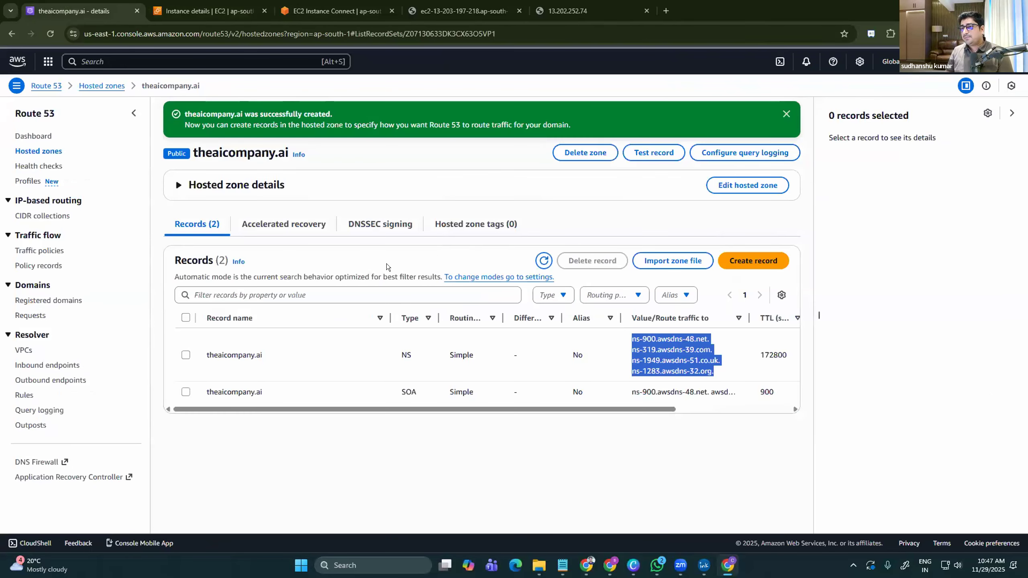
left_click_drag(725, 365, 620, 343)
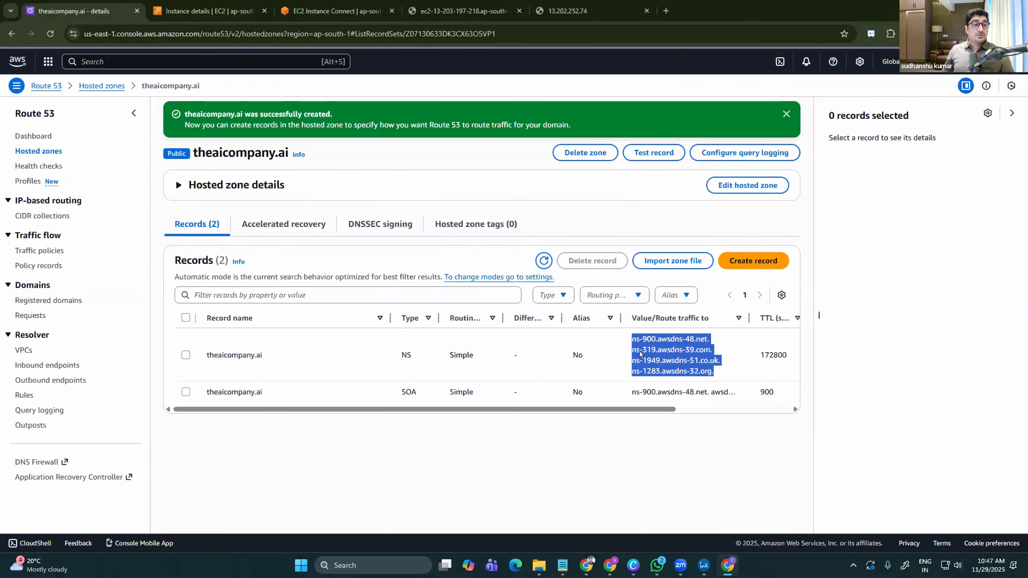
Check the FastAPI response served at 13.202.252.74 against the records of the theaicompany.ai hosted zone.
left_click(722, 328)
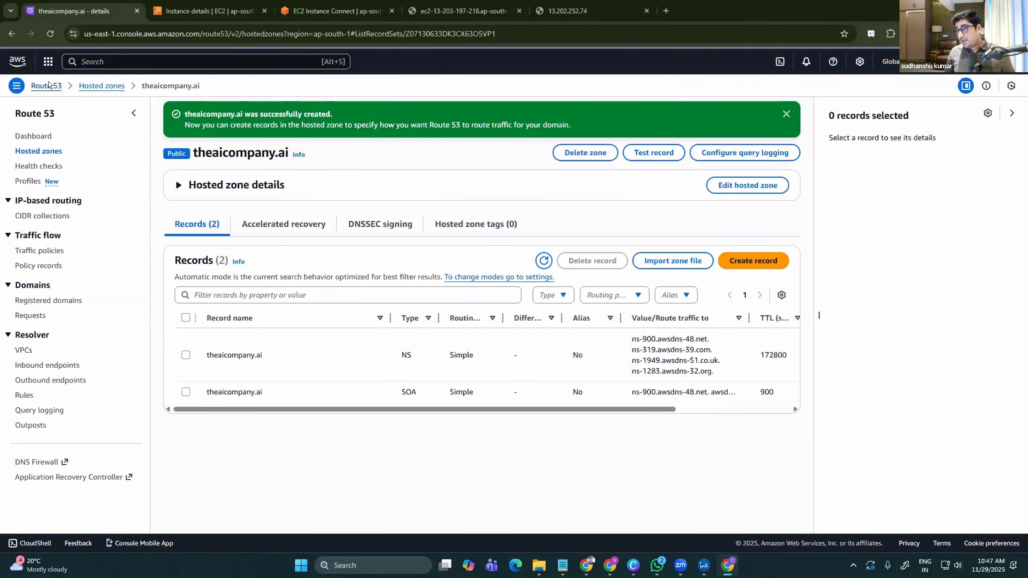
left_click(567, 11)
left_click_drag(15, 106, 384, 103)
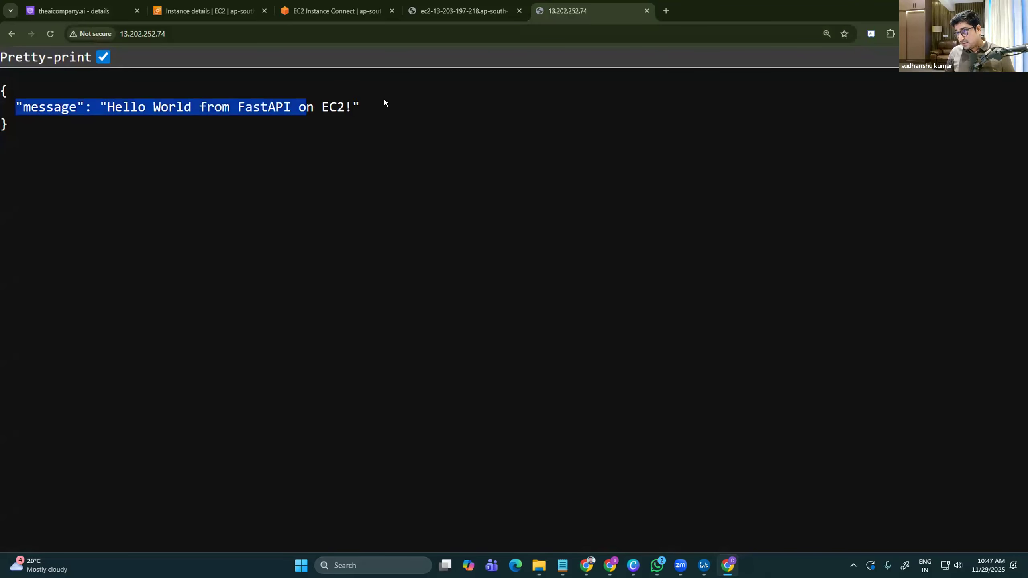
left_click(102, 8)
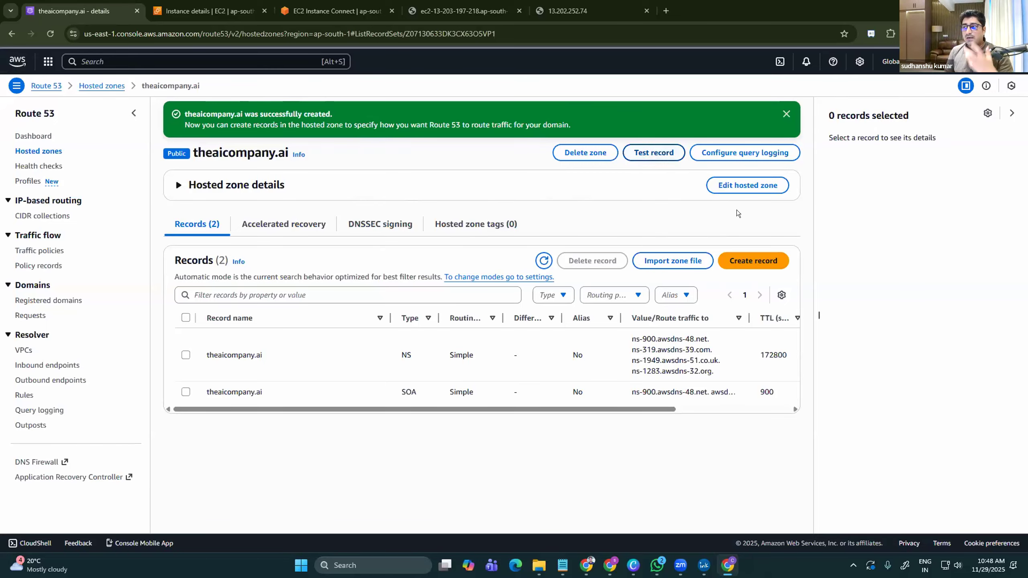
left_click(562, 8)
left_click(162, 119)
Return to the theaicompany.ai hosted zone in Route 53 and start creating a new record.
left_click(81, 11)
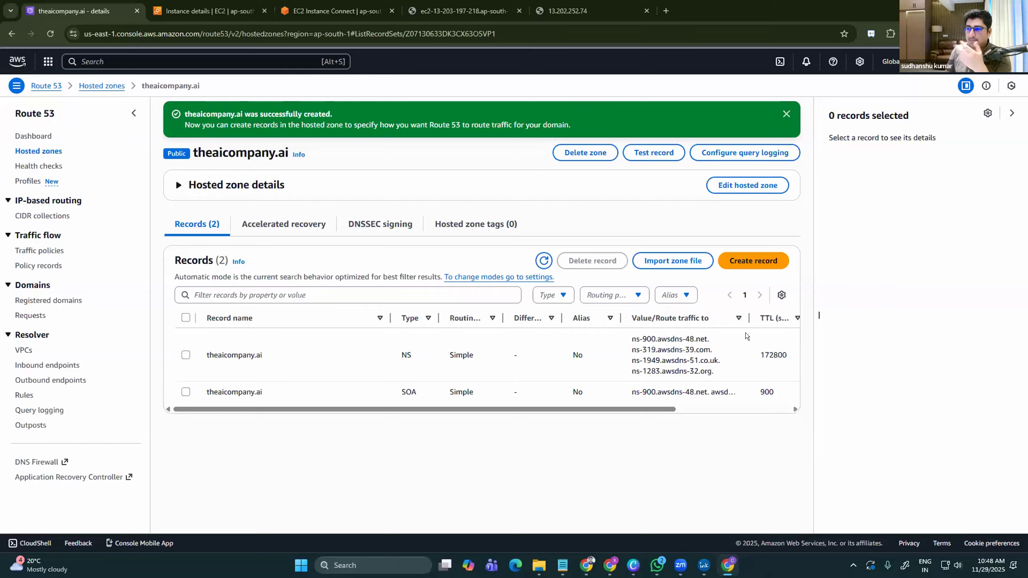
left_click(749, 261)
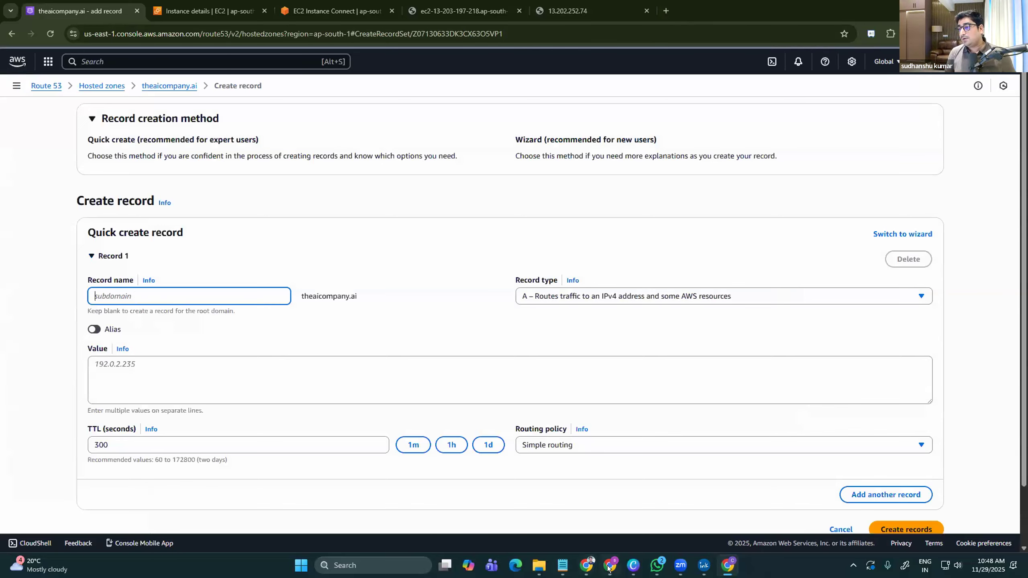
left_click(601, 517)
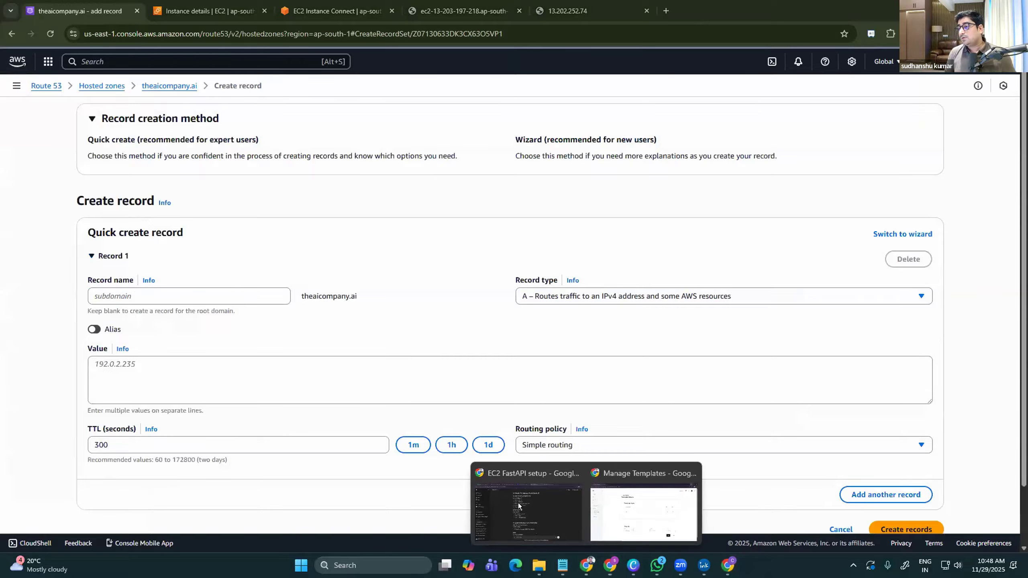
left_click(665, 9)
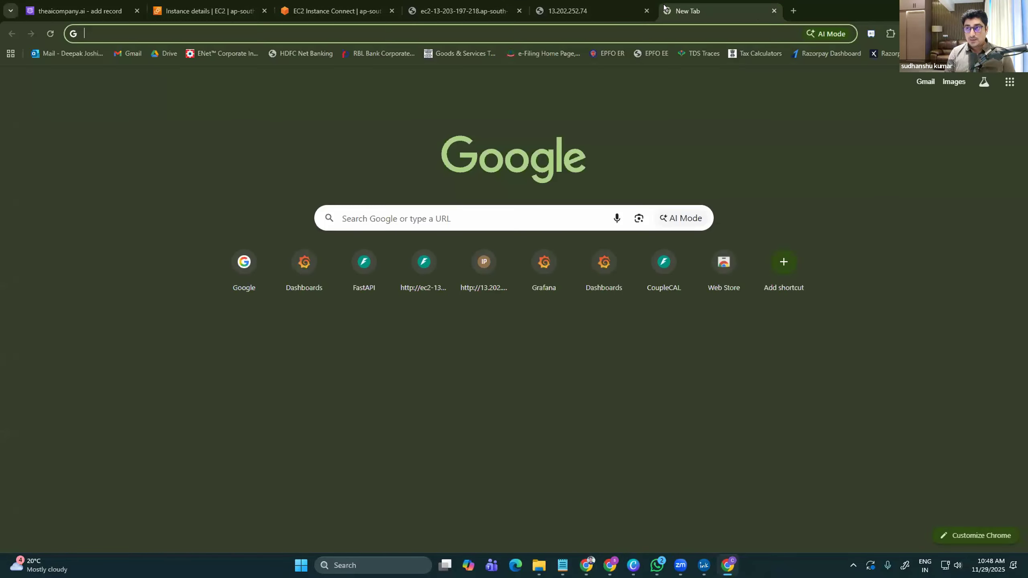
type("eur")
key("Return")
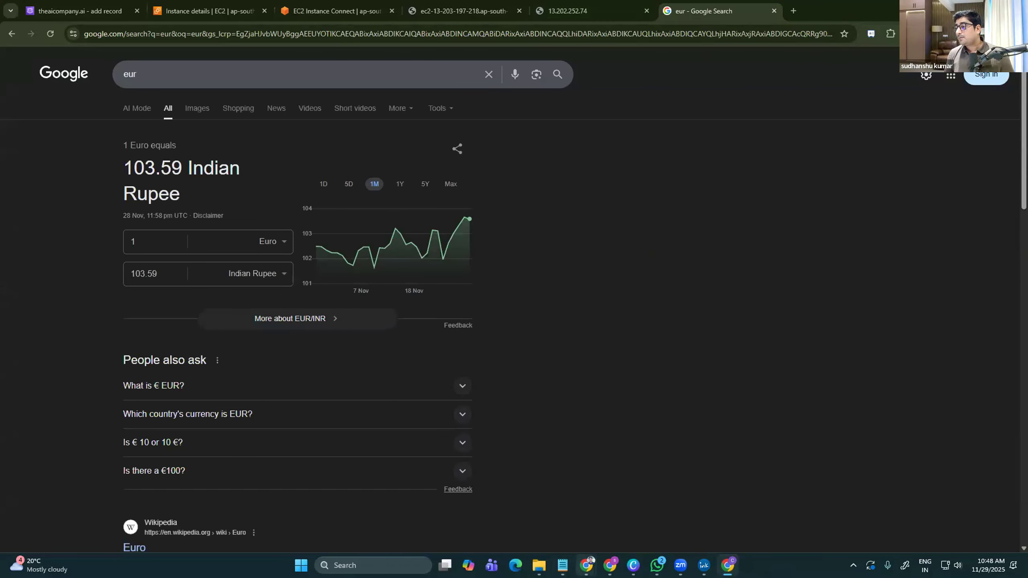
Switch to the browser window with the GoDaddy templates and open euron.one in a new tab there.
mouse_move(586, 565)
left_click(629, 518)
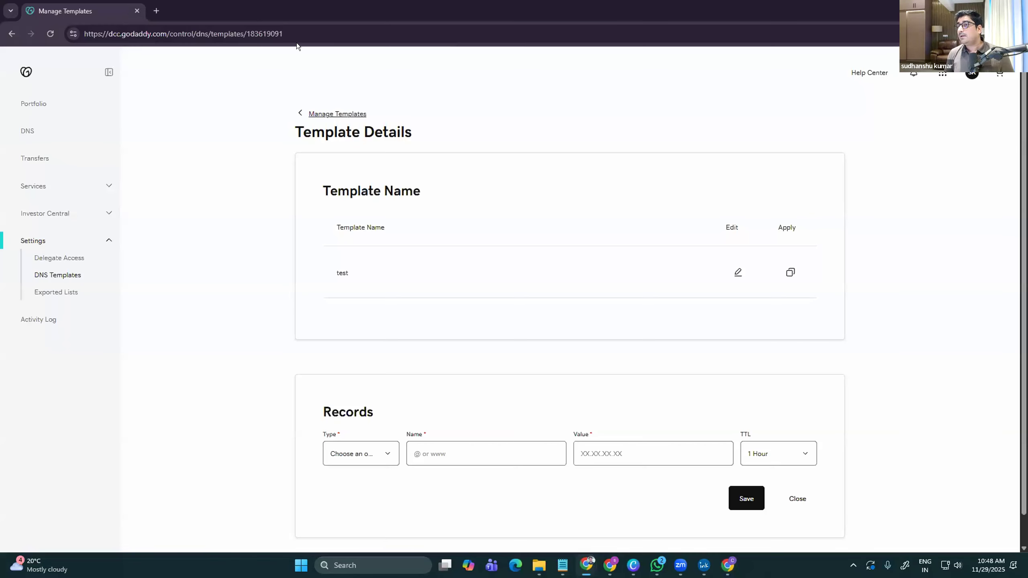
left_click(152, 8)
type("e")
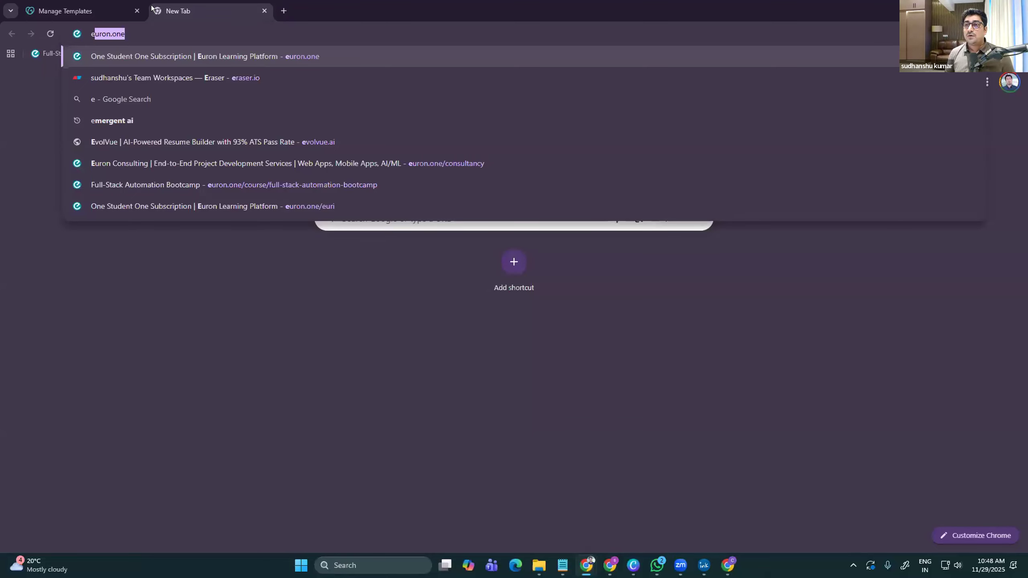
key("Return")
left_click(77, 25)
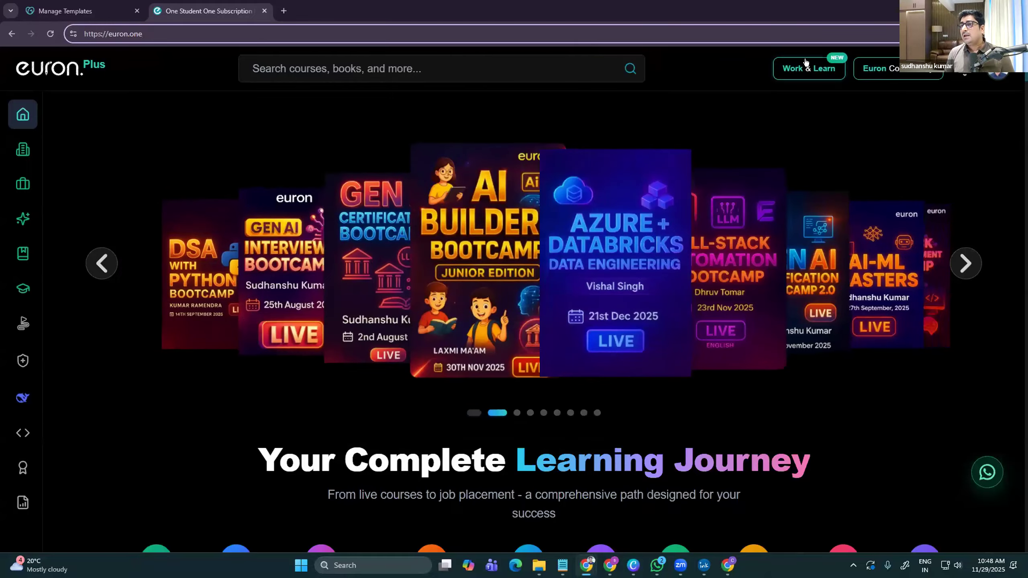
View Euron's Work & Learn page, highlight the work-learn path in its address and go back to the home page.
left_click(579, 145)
left_click(809, 68)
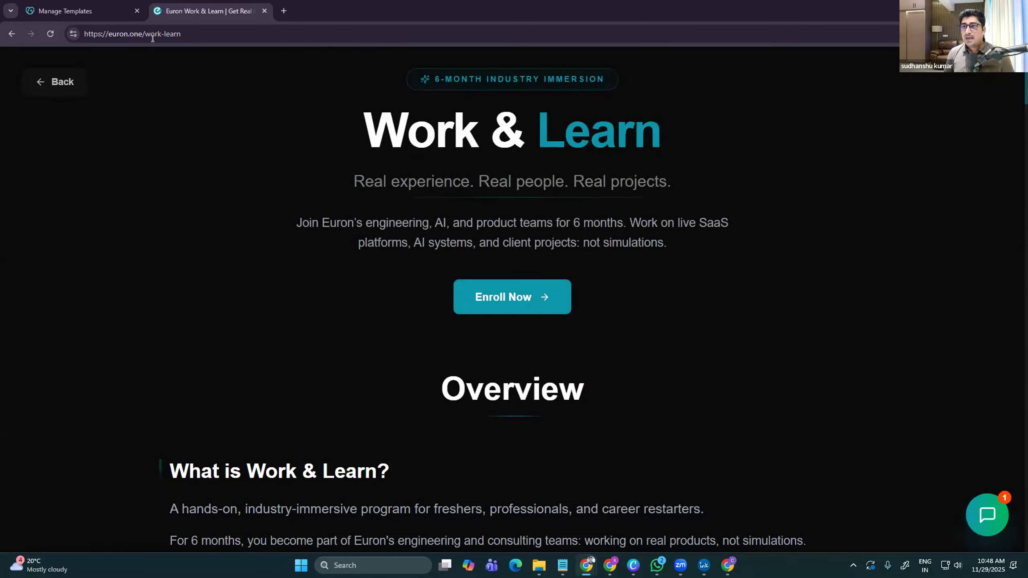
double_click(196, 32)
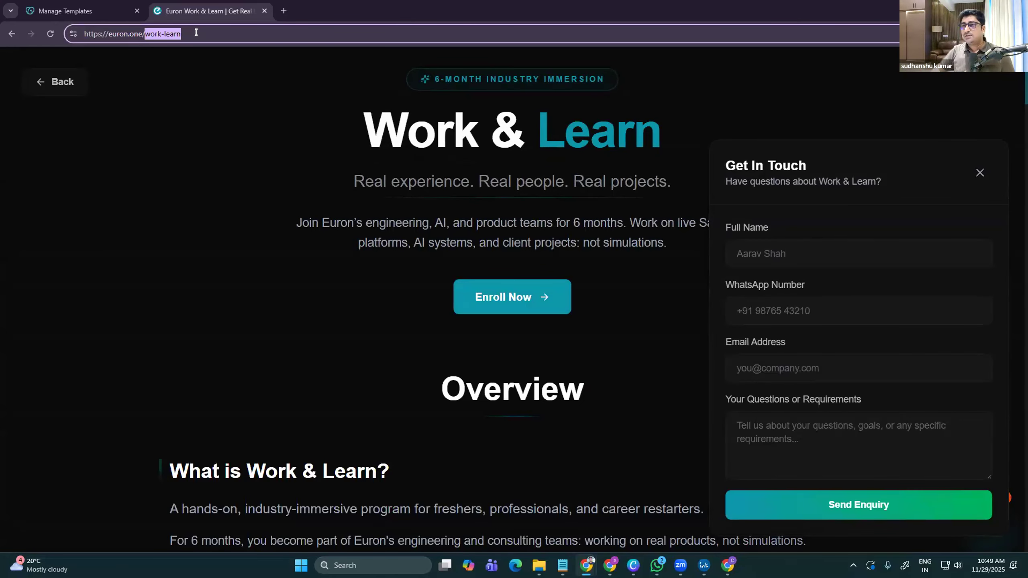
left_click(57, 84)
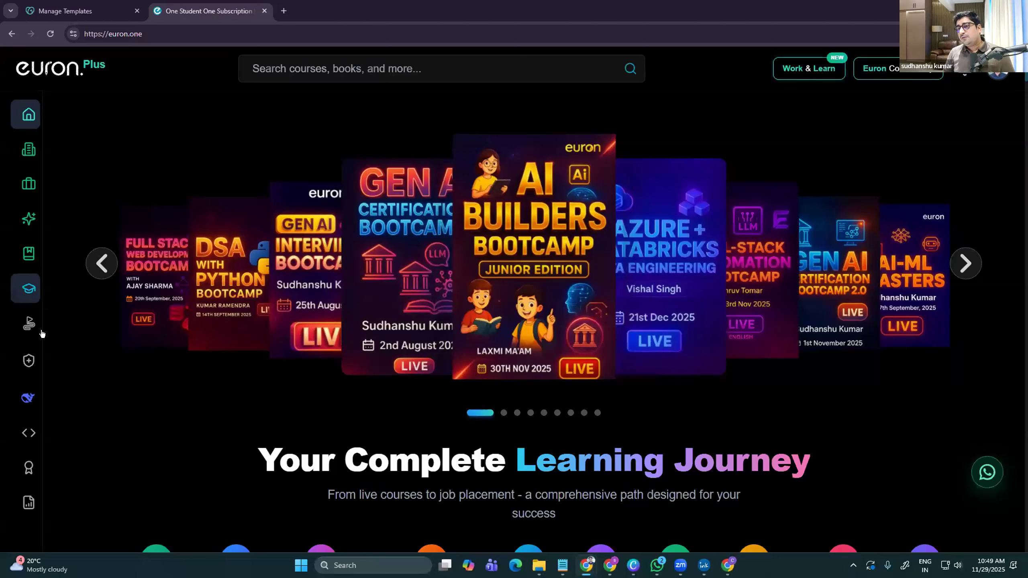
Open Euron Chat from the Euron site, highlight its chat.euron.one address and return to the Euron home page.
left_click(83, 400)
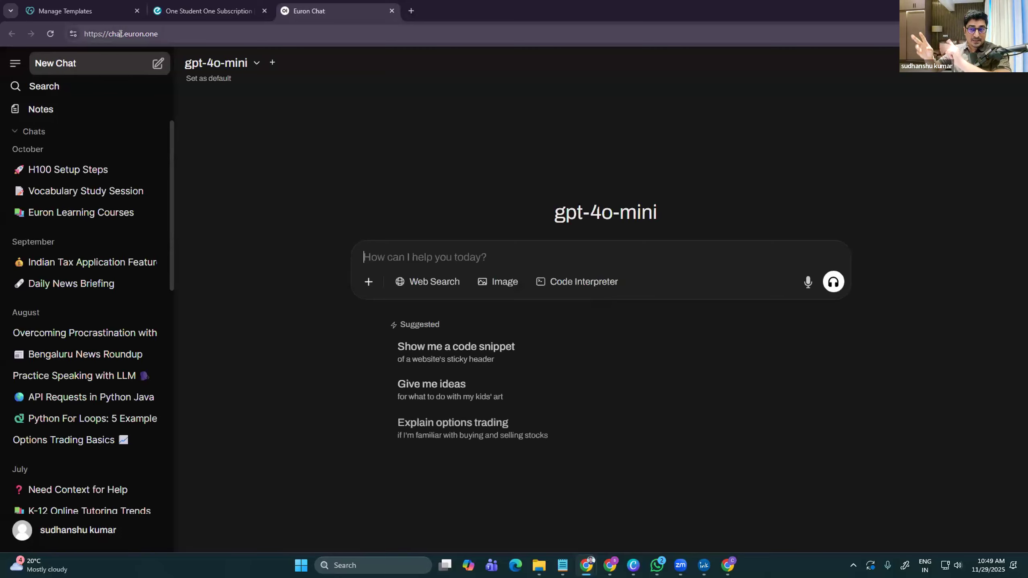
left_click_drag(177, 34, 107, 29)
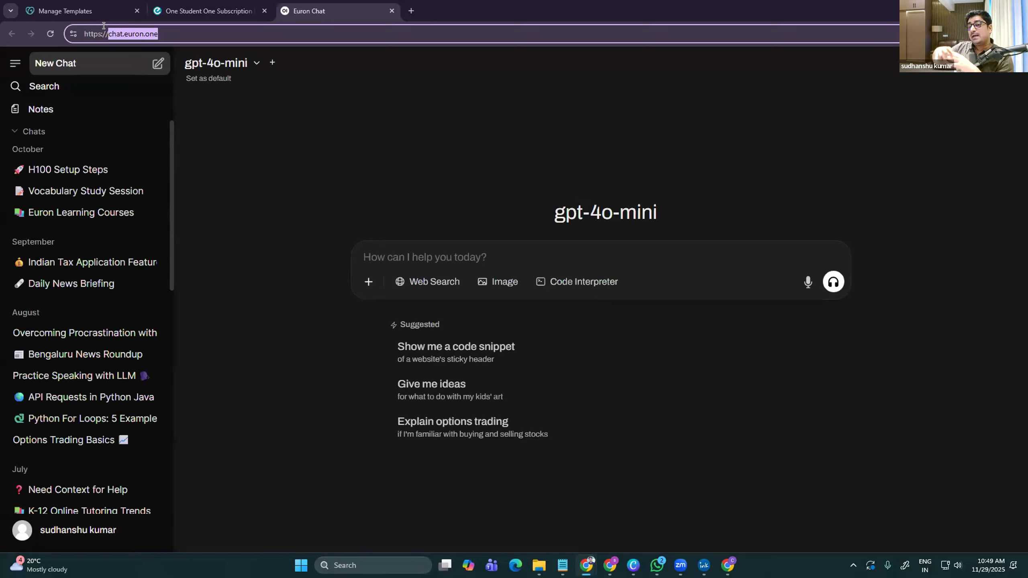
left_click(204, 11)
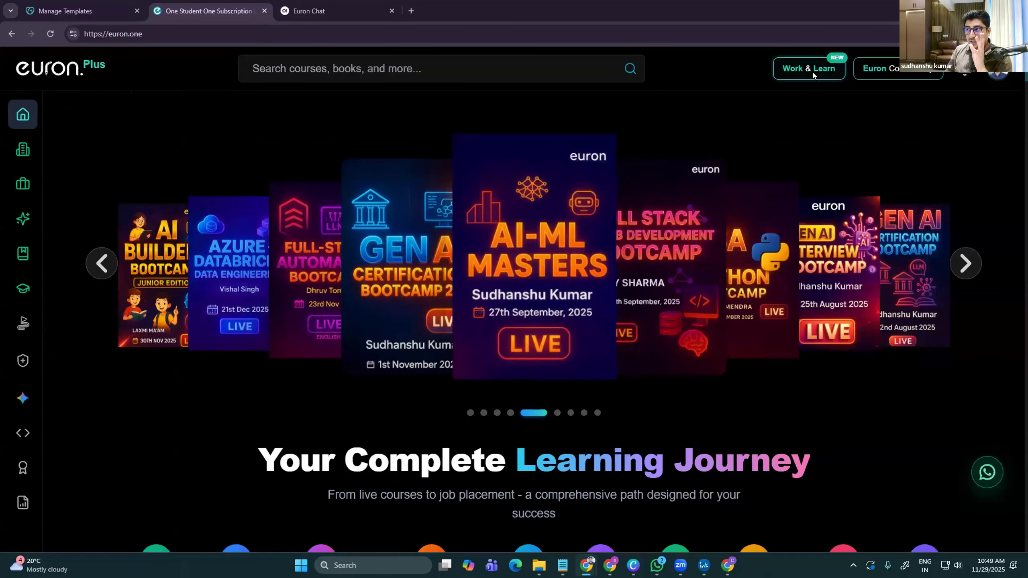
Compare the work-learn path in the Work & Learn page's address with the chat subdomain in Euron Chat's address.
left_click(813, 72)
left_click_drag(144, 33, 192, 32)
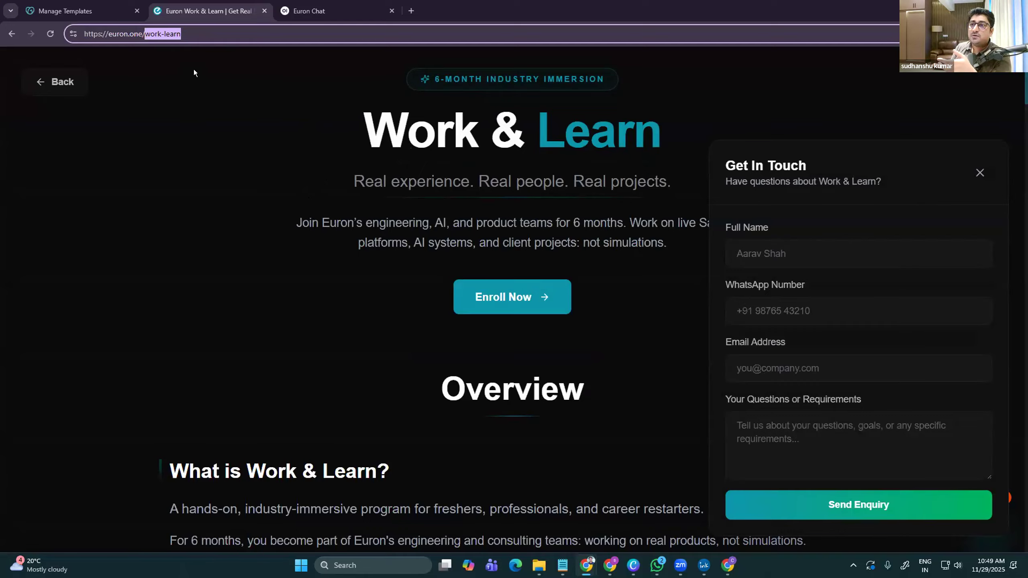
left_click_drag(193, 28, 143, 32)
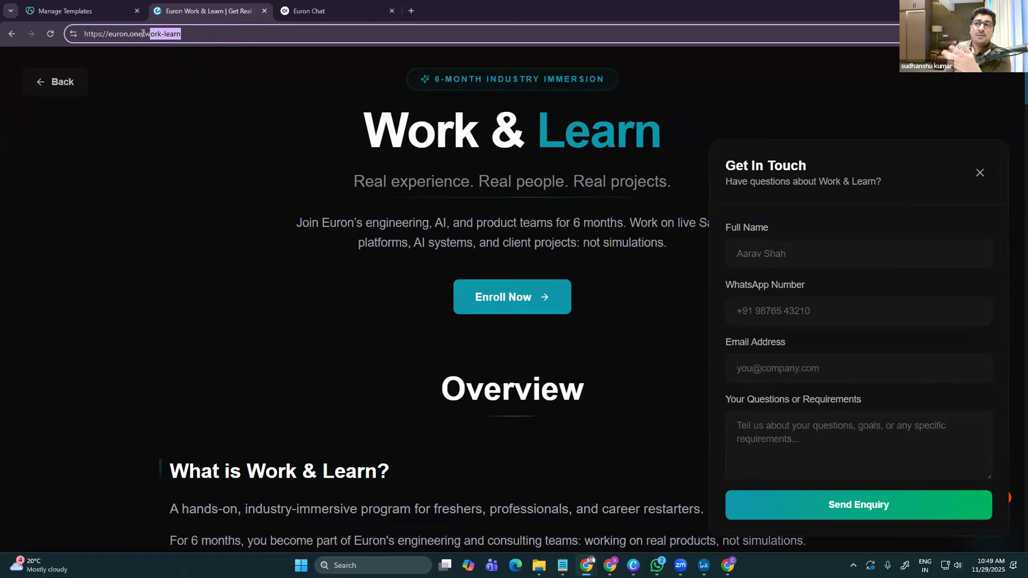
key("ctrl+Tab")
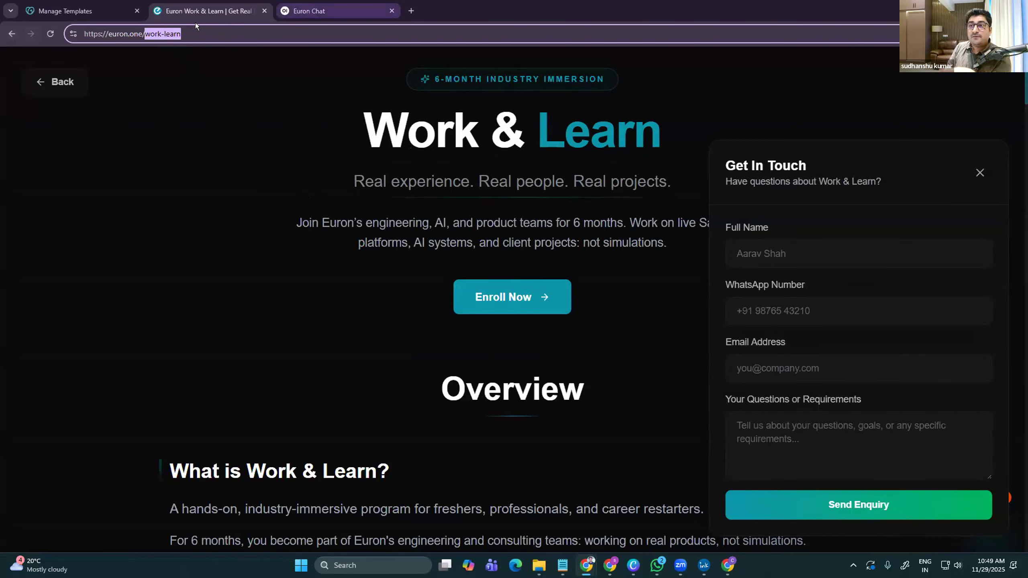
double_click(108, 26)
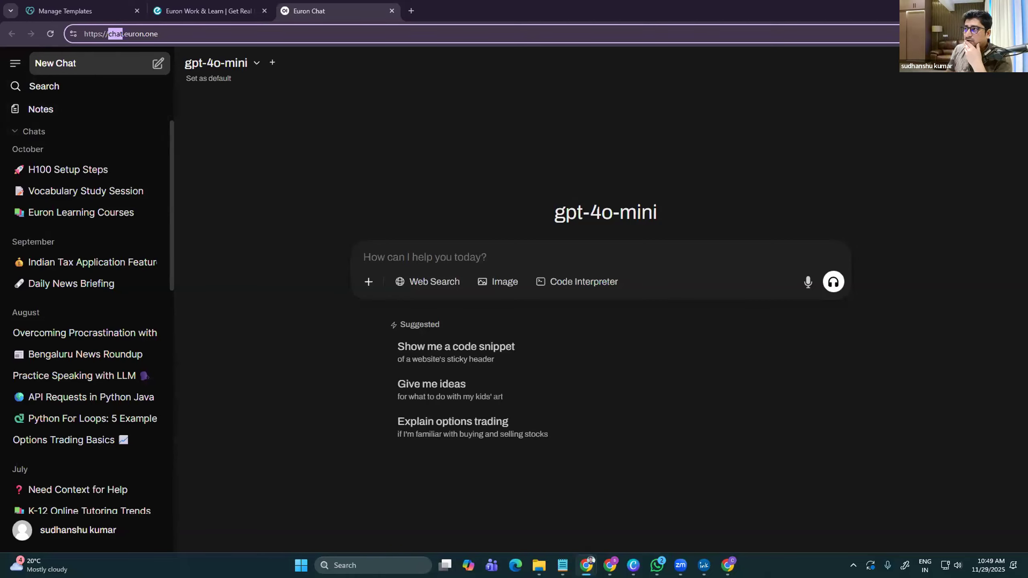
Return to the Route 53 record form, glance at the FastAPI response and highlight the theaicompany.ai suffix of the record name.
key("alt+Tab")
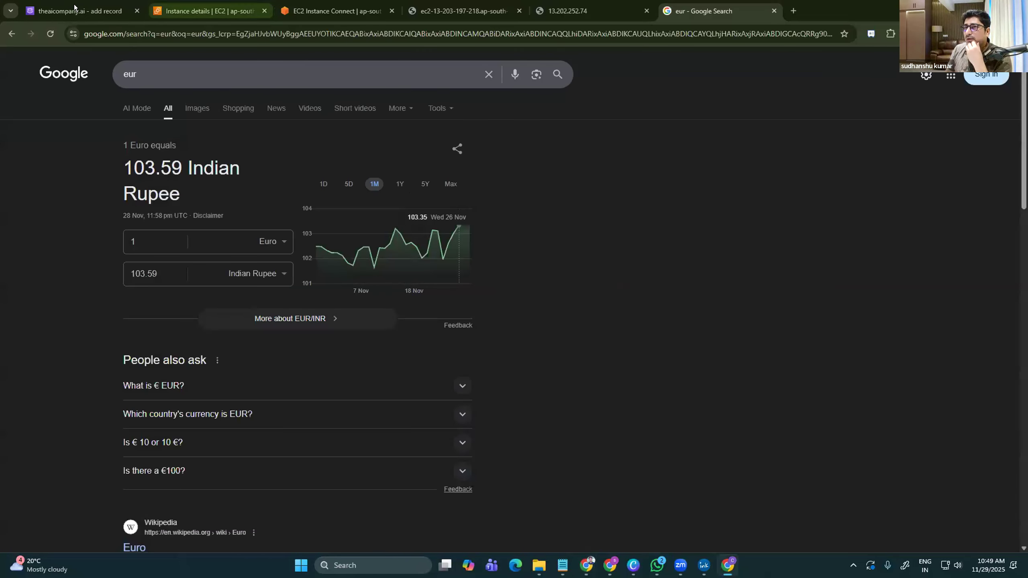
key("ctrl+1")
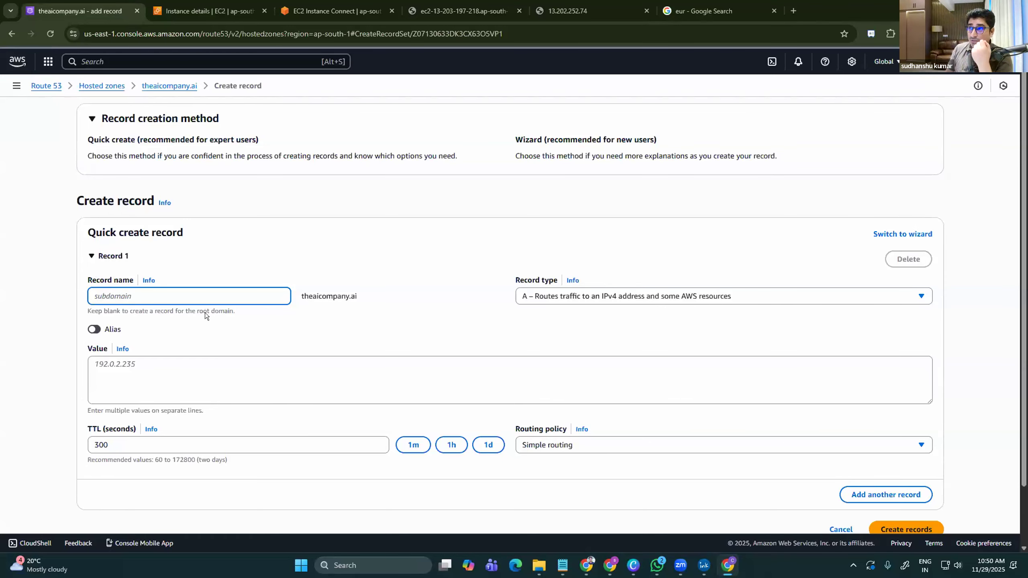
left_click(545, 17)
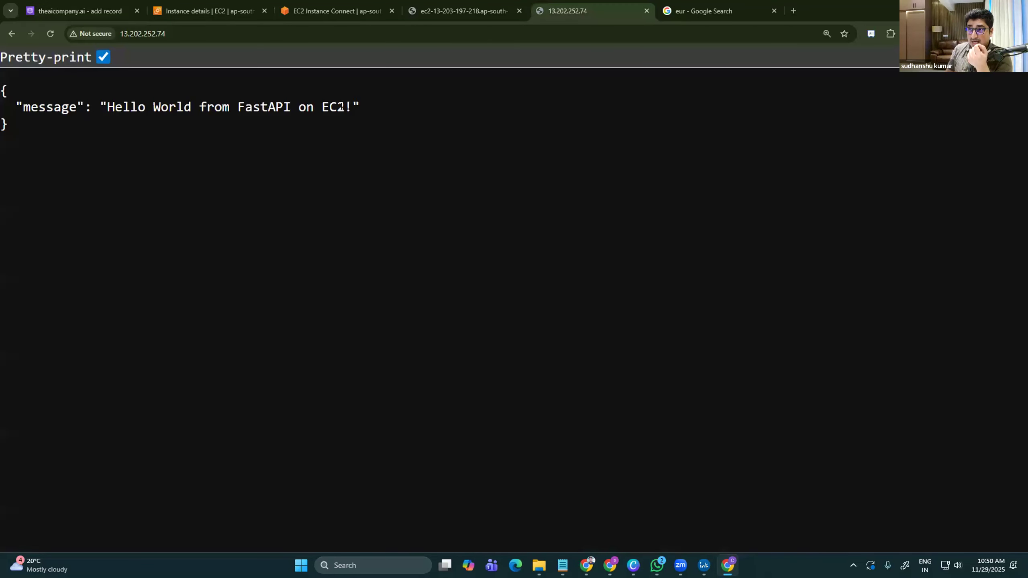
left_click(84, 8)
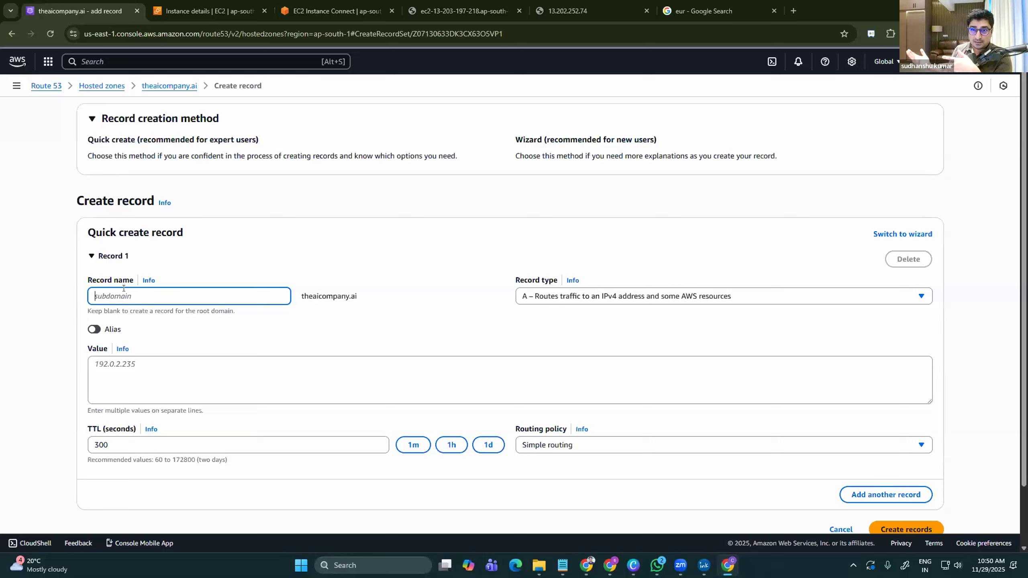
left_click_drag(301, 296, 369, 298)
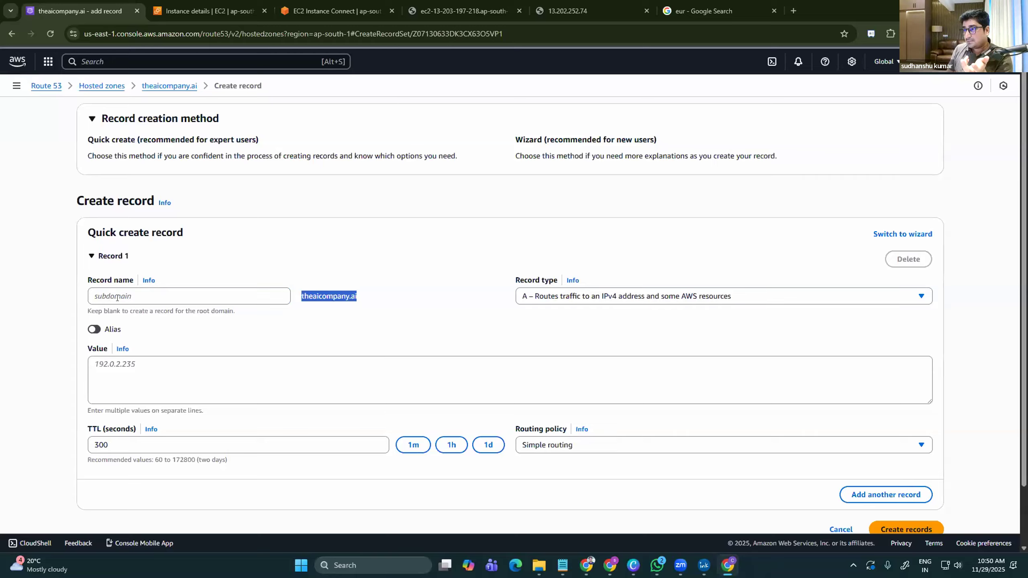
left_click(383, 324)
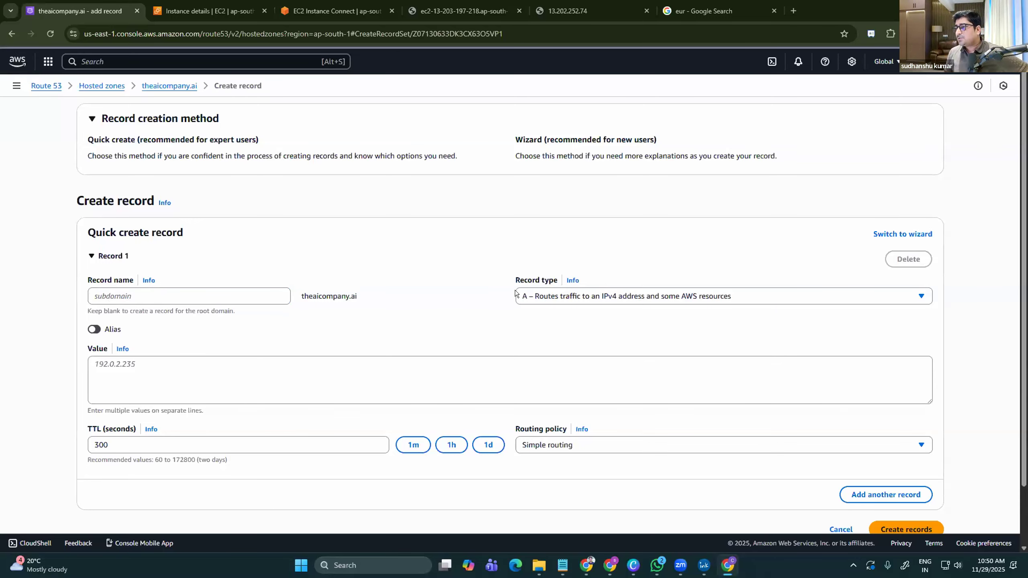
Examine the available record types for the new record, leaving A selected.
left_click(552, 295)
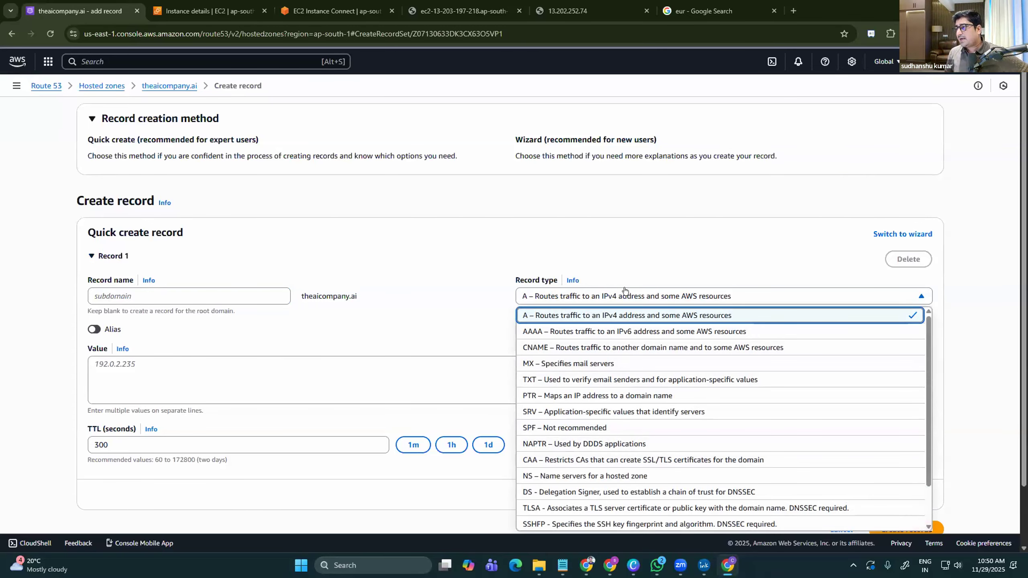
scroll(623, 291, "down", 2)
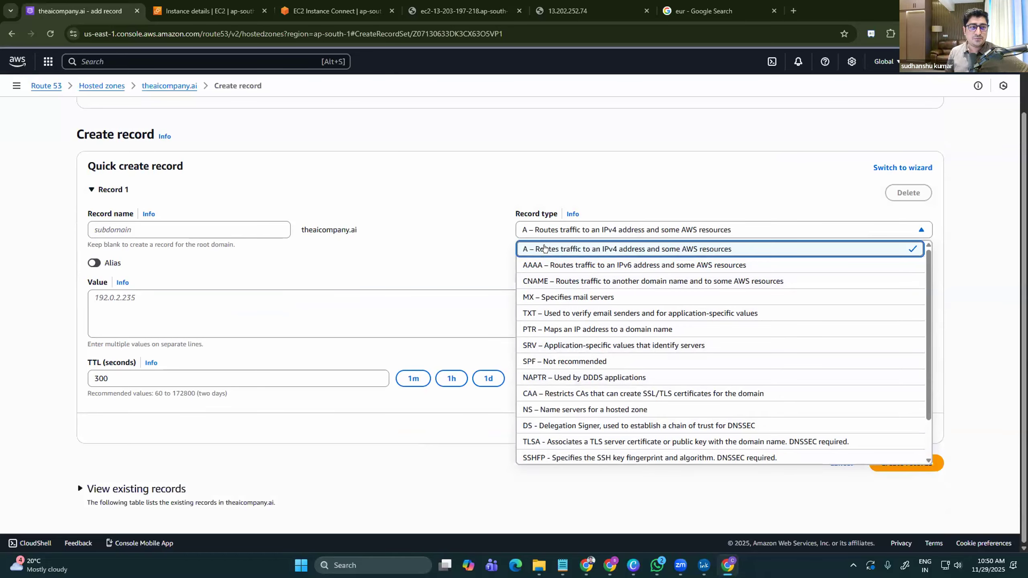
left_click(410, 248)
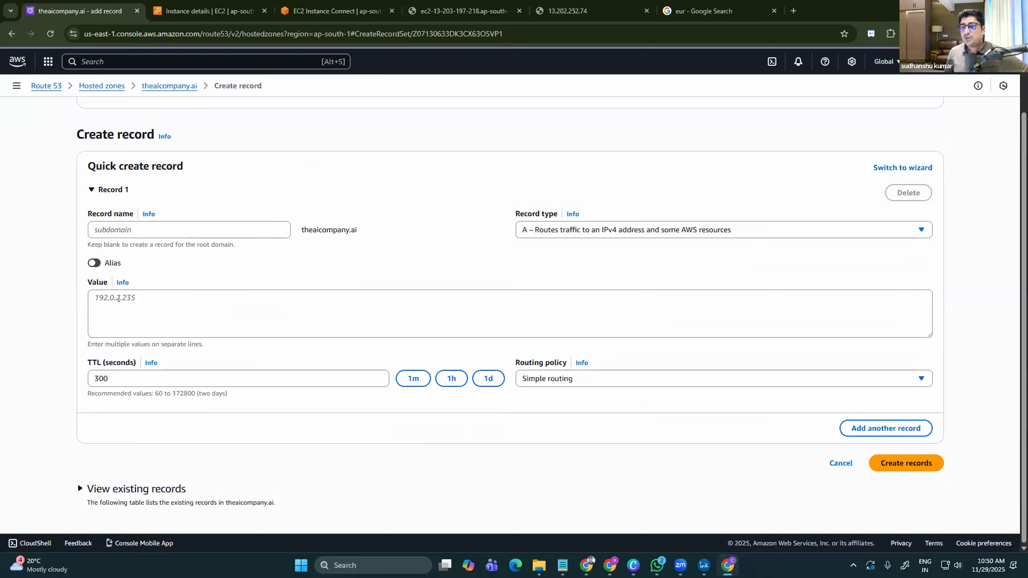
Copy the FastAPI server's address into the new record's value and trim it to the bare IP 13.202.252.74.
left_click(183, 305)
left_click(567, 11)
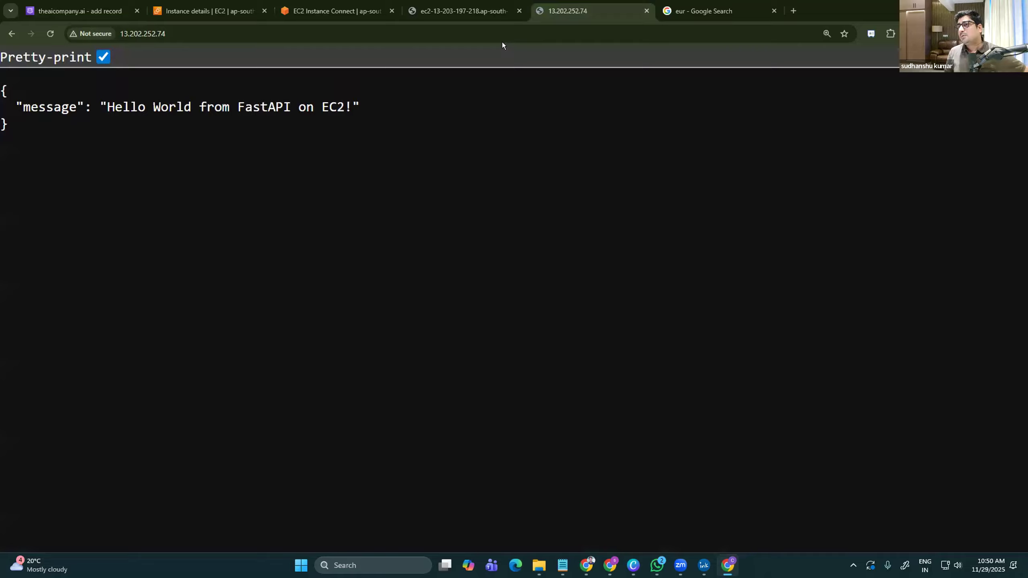
left_click(184, 34)
key("ctrl+c")
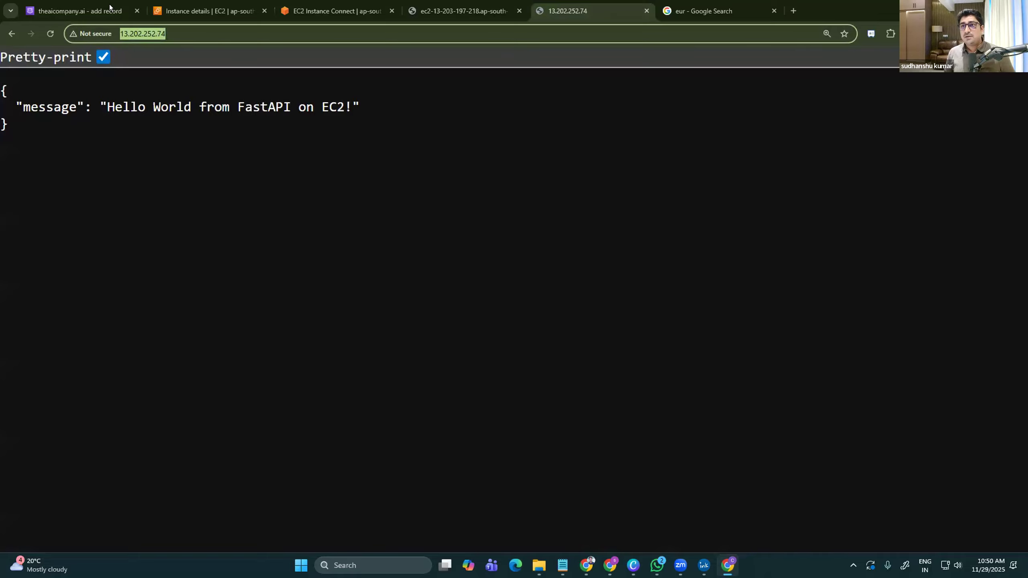
left_click(109, 7)
key("ctrl+v")
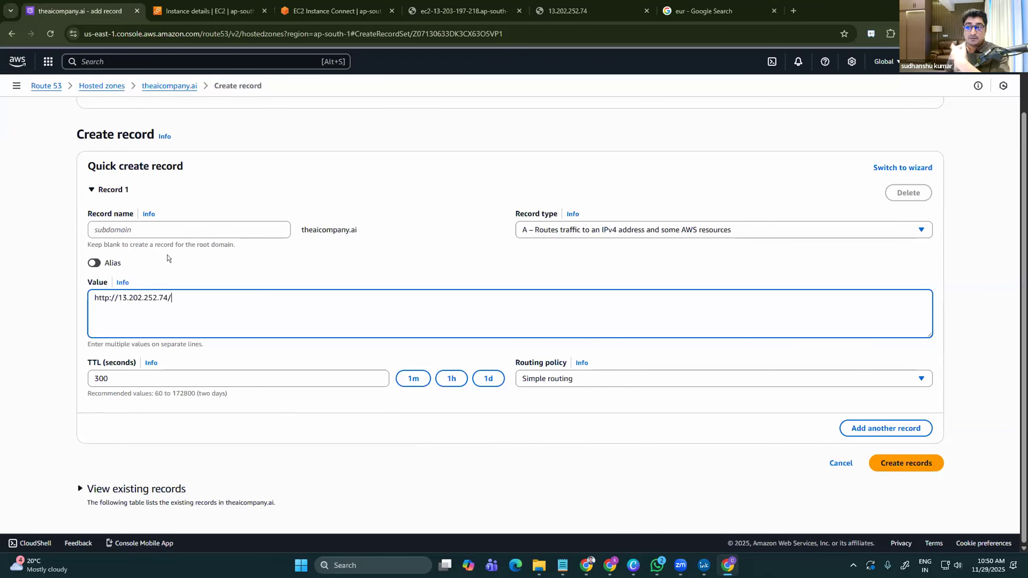
key("BackSpace")
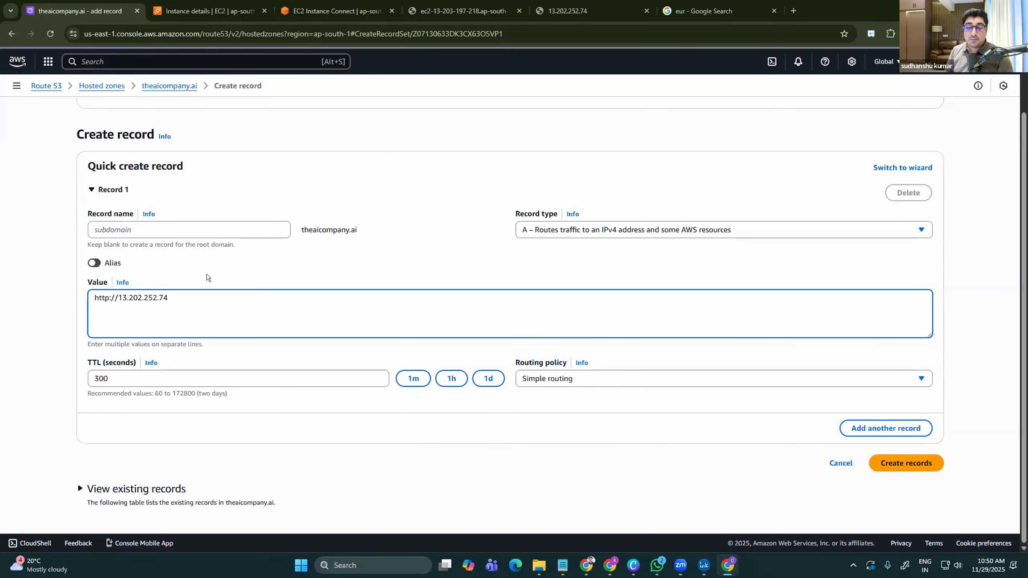
left_click_drag(115, 292, 54, 294)
key("BackSpace")
left_click_drag(170, 294, 59, 292)
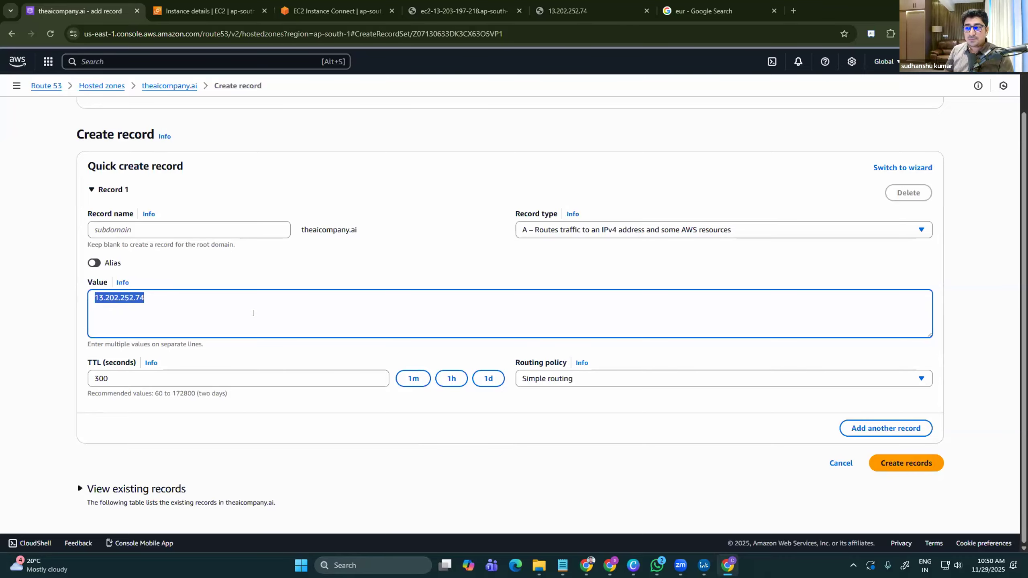
Review the routing policies, keep Simple routing and create the A record for theaicompany.ai.
left_click(253, 313)
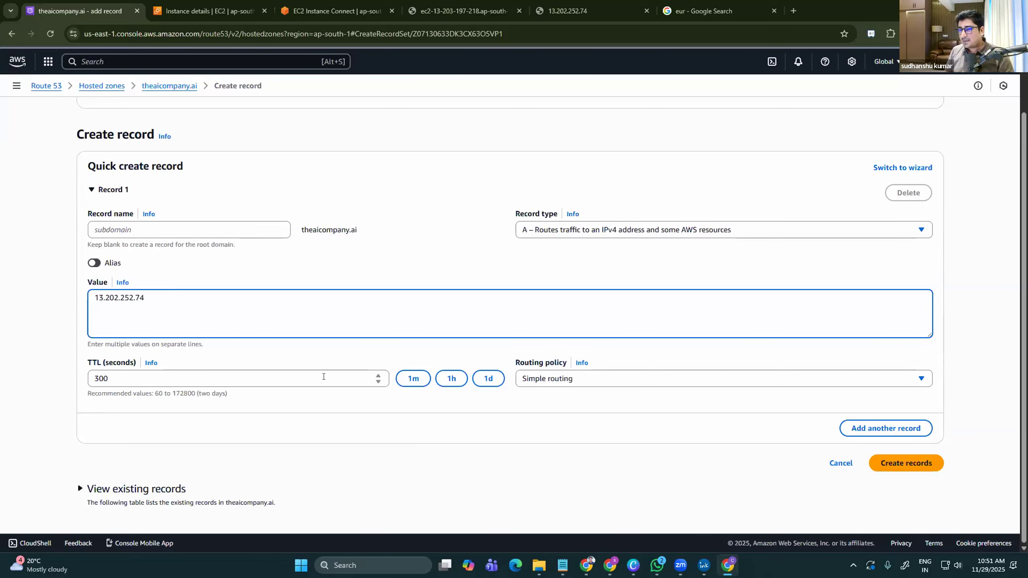
left_click(582, 380)
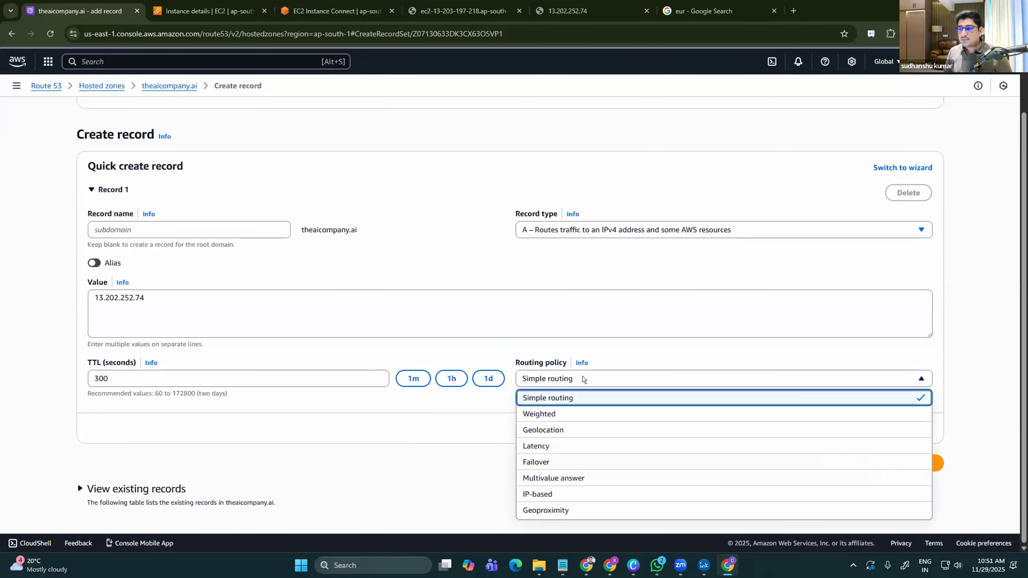
left_click(575, 393)
left_click(575, 375)
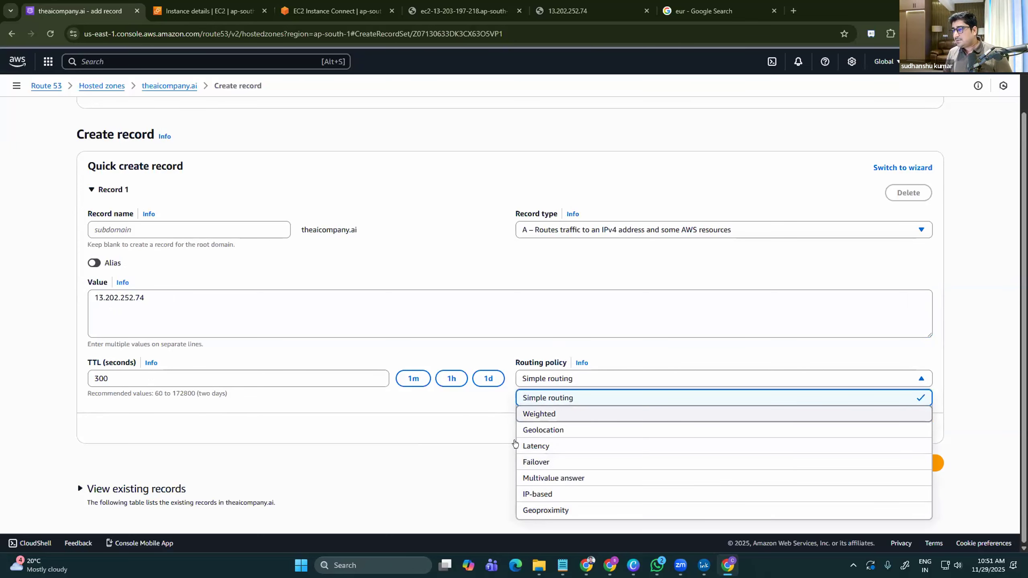
left_click(419, 428)
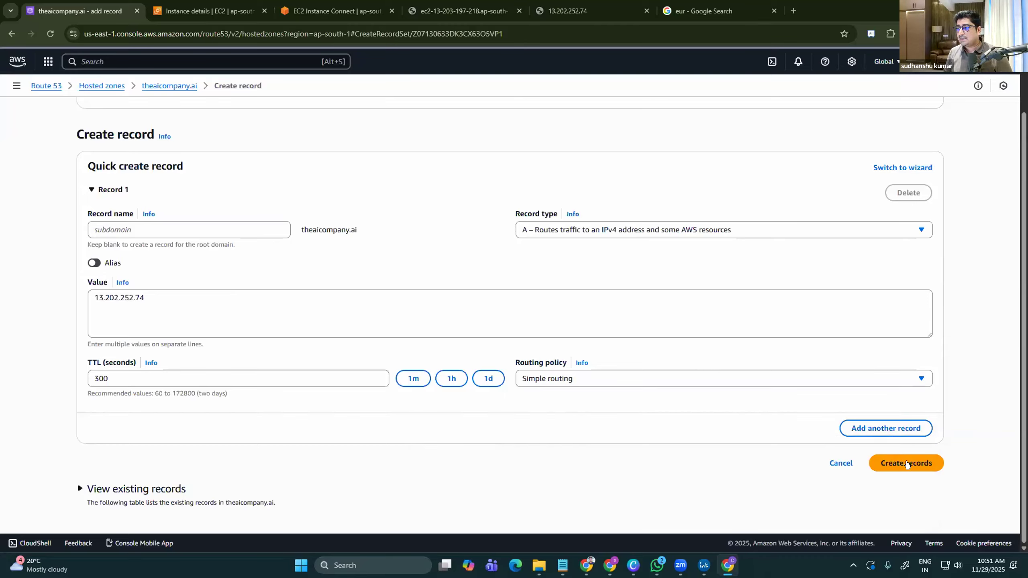
left_click(907, 464)
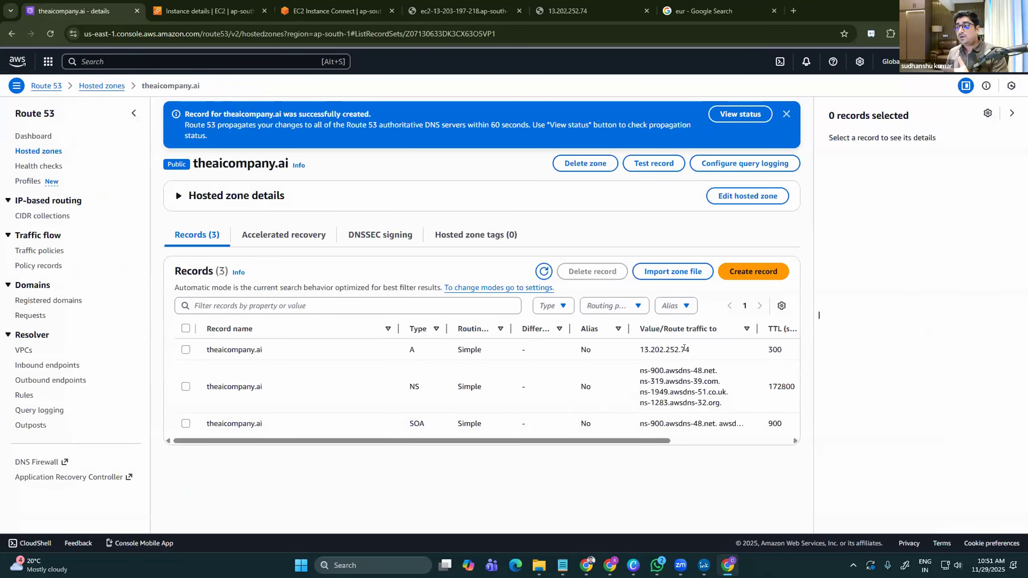
Compare the new A record's IP value with the hosted zone's domain name.
left_click_drag(692, 351, 635, 349)
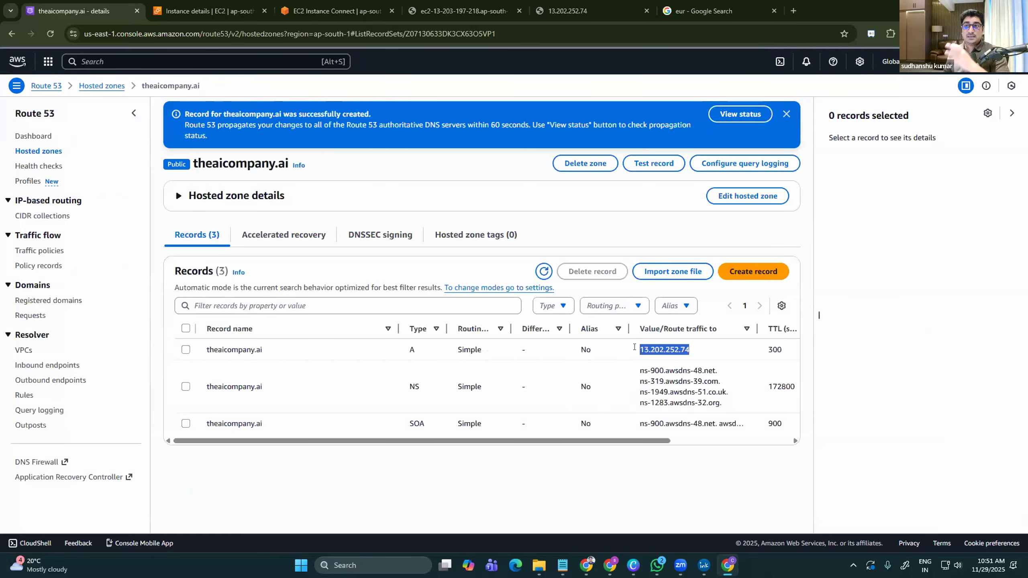
left_click(218, 161)
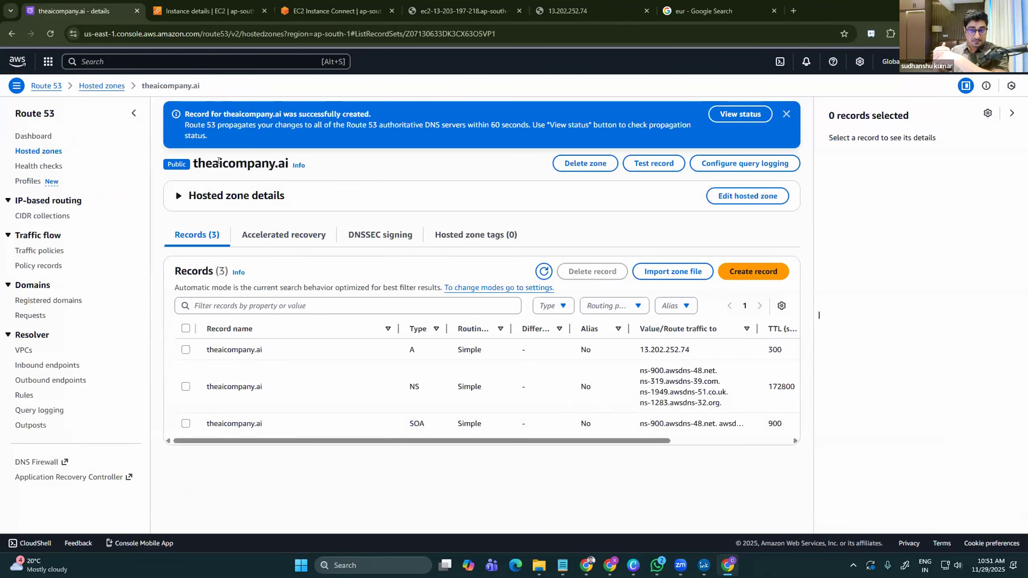
double_click(219, 161)
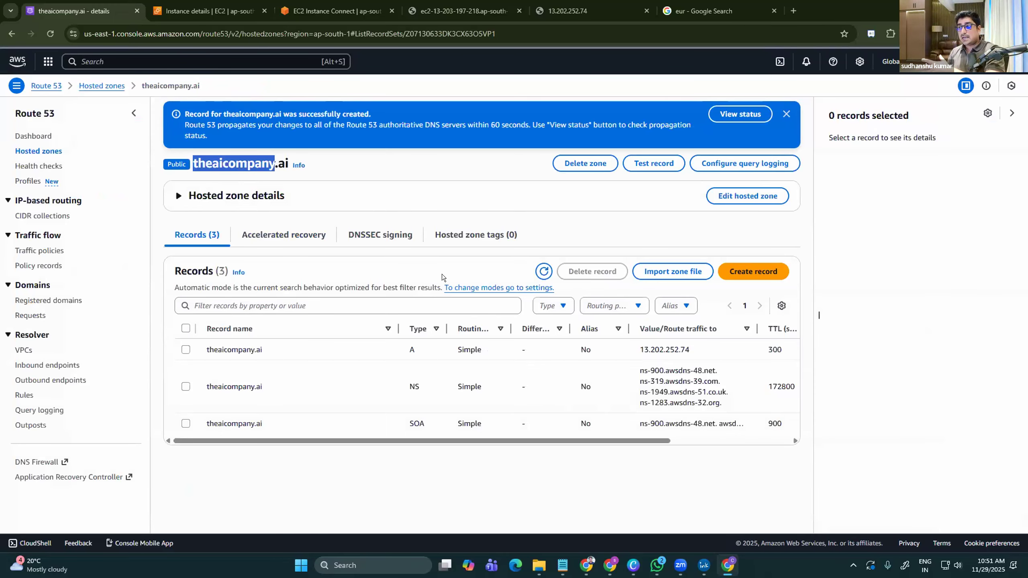
left_click_drag(683, 349, 633, 349)
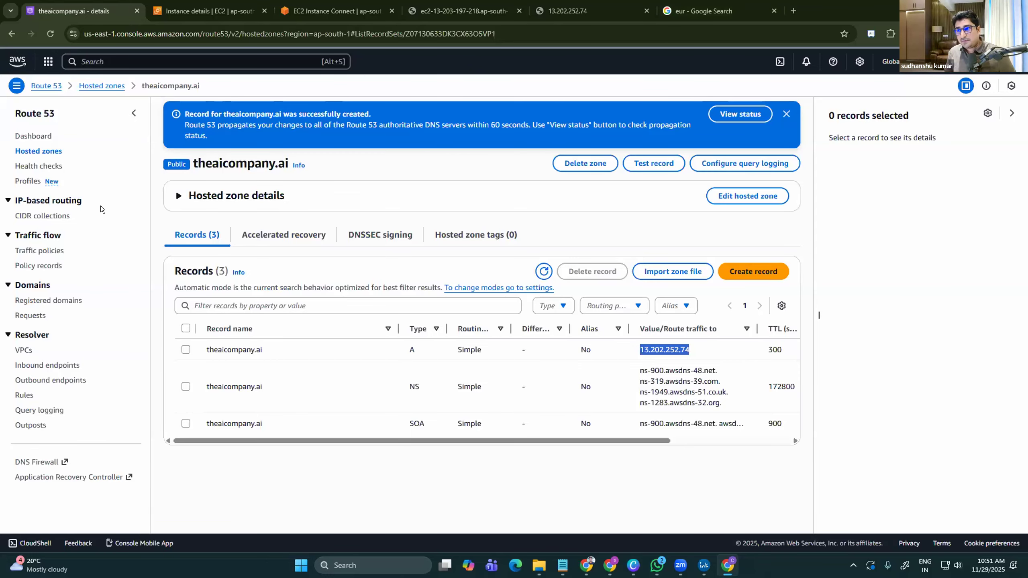
Copy the hosted zone's domain name and load theaicompany.ai in a new browser tab.
left_click_drag(290, 163, 188, 154)
key("ctrl+c")
left_click(793, 11)
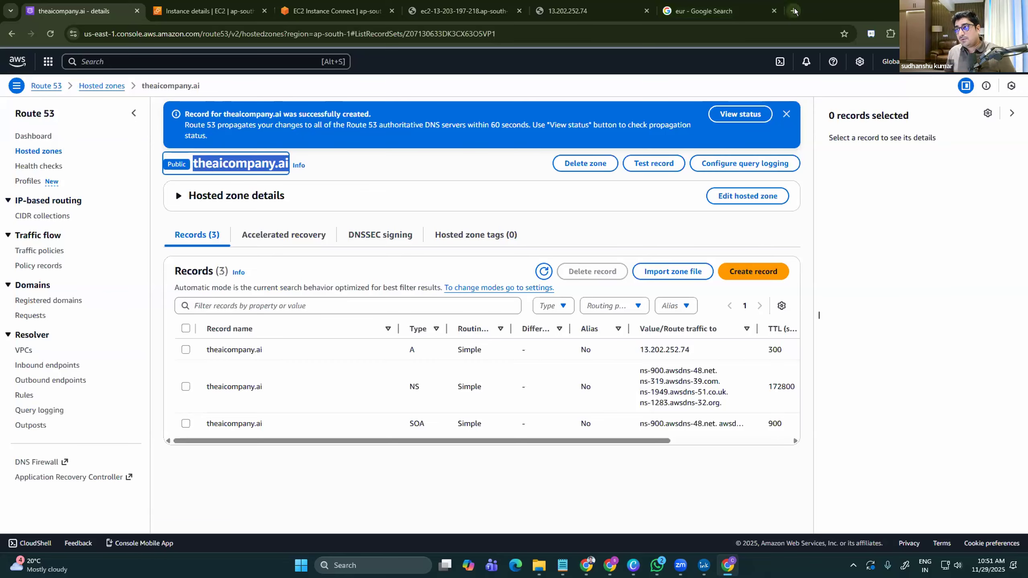
key("ctrl+v")
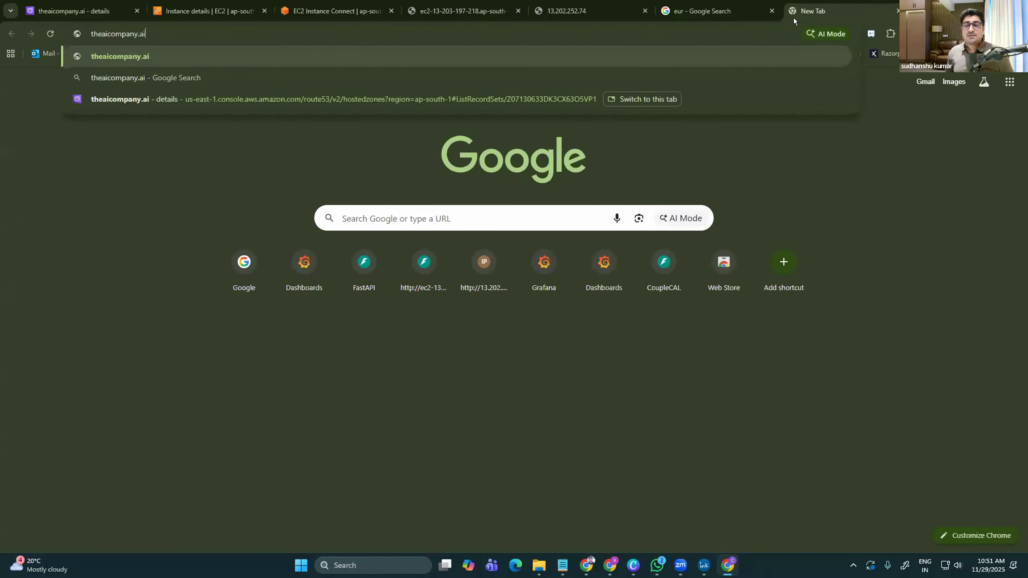
key("Return")
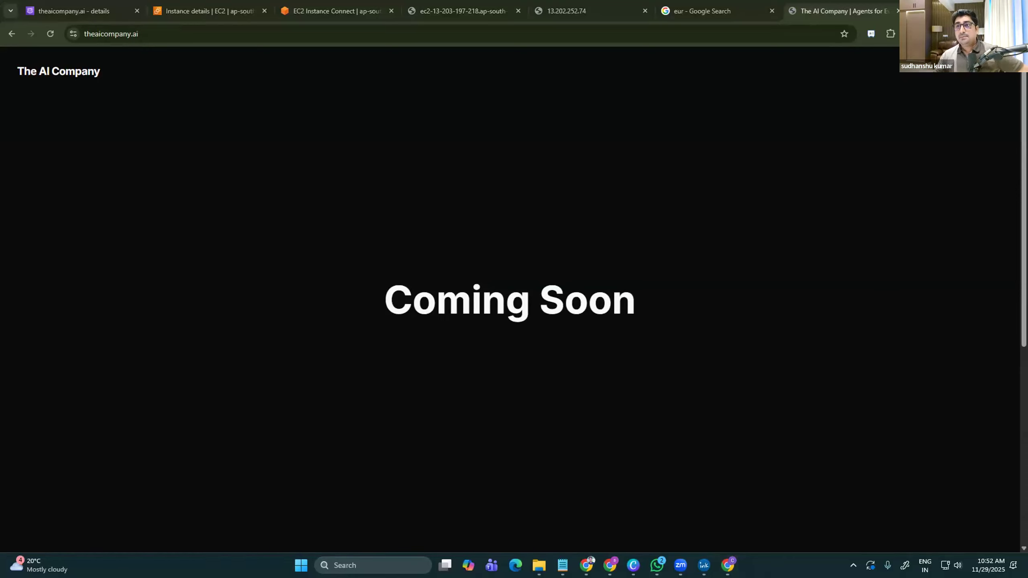
Draw a flow diagram over the page from EC2 through R53 to a box linked to the site address, and clear the annotations.
mouse_move(83, 131)
left_mouse_down()
mouse_move(137, 160)
mouse_move(96, 161)
mouse_move(167, 167)
mouse_move(198, 187)
left_mouse_up()
mouse_move(209, 133)
left_mouse_down()
mouse_move(271, 140)
mouse_move(224, 188)
mouse_move(232, 154)
mouse_move(221, 181)
mouse_move(239, 163)
mouse_move(242, 182)
mouse_move(299, 172)
left_mouse_up()
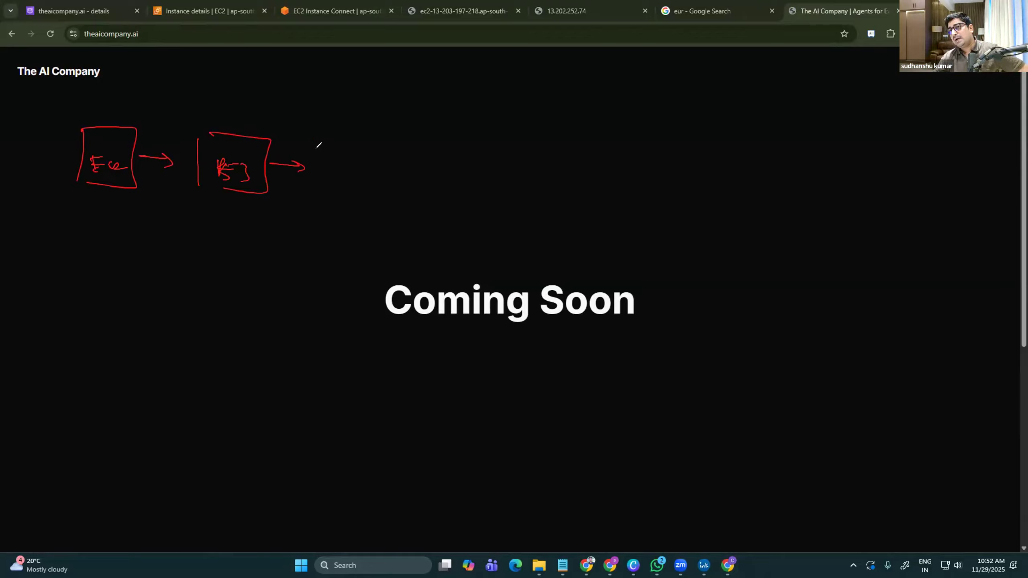
left_click_drag(308, 136, 389, 140)
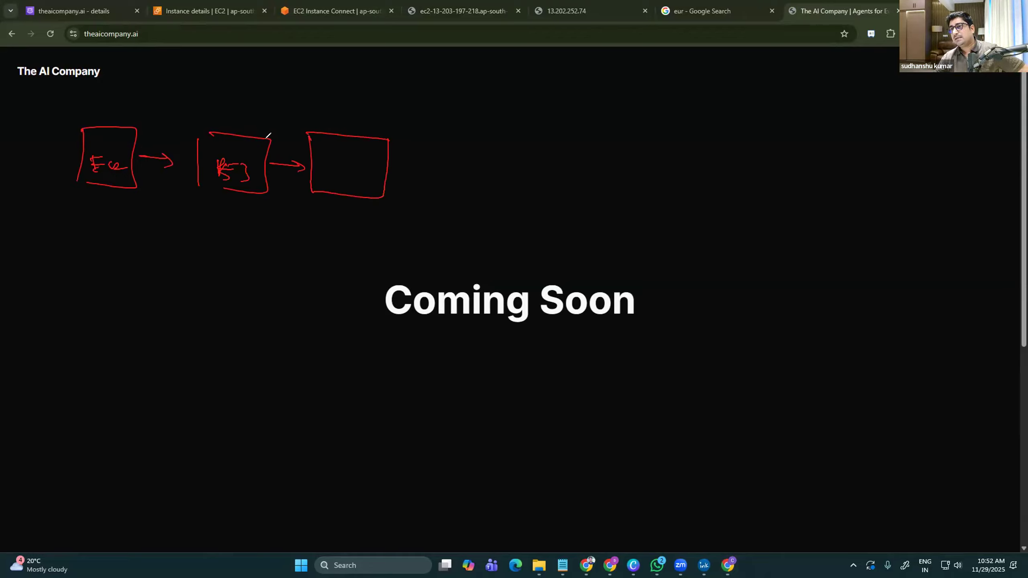
mouse_move(149, 24)
left_mouse_down()
mouse_move(121, 14)
mouse_move(159, 42)
mouse_move(218, 58)
mouse_move(328, 182)
mouse_move(337, 177)
left_mouse_up()
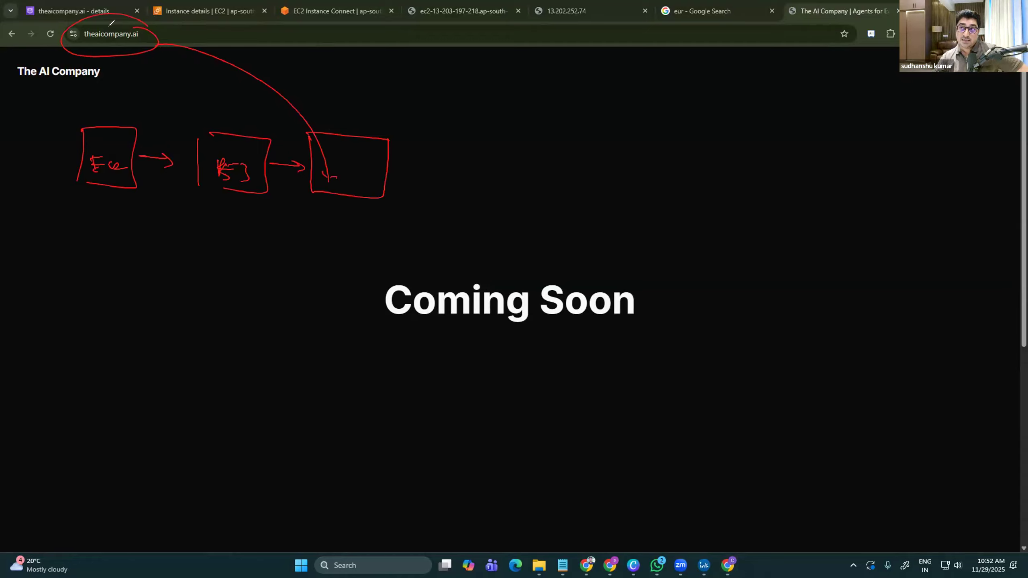
left_click_drag(102, 50, 118, 45)
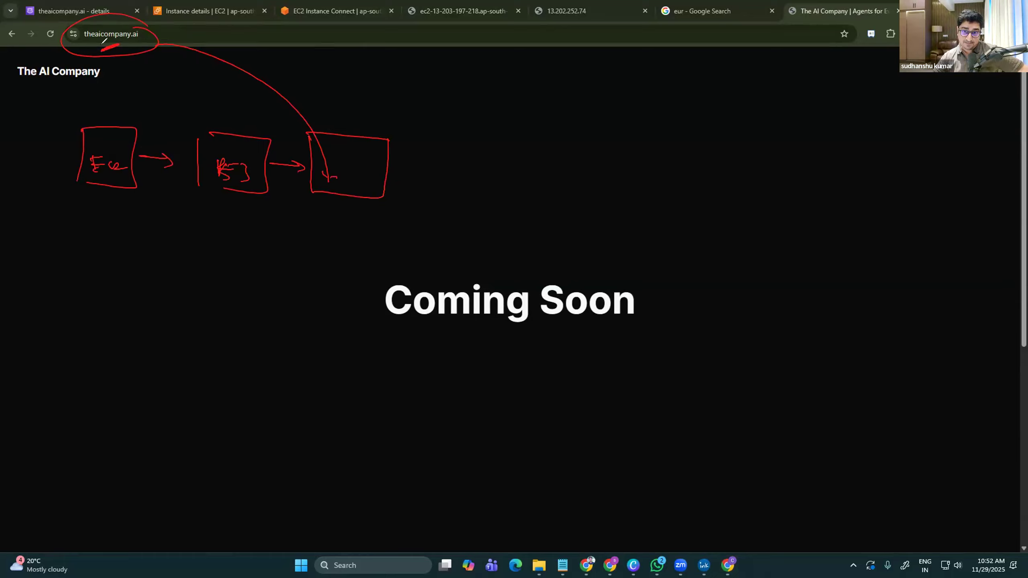
left_click_drag(166, 40, 188, 44)
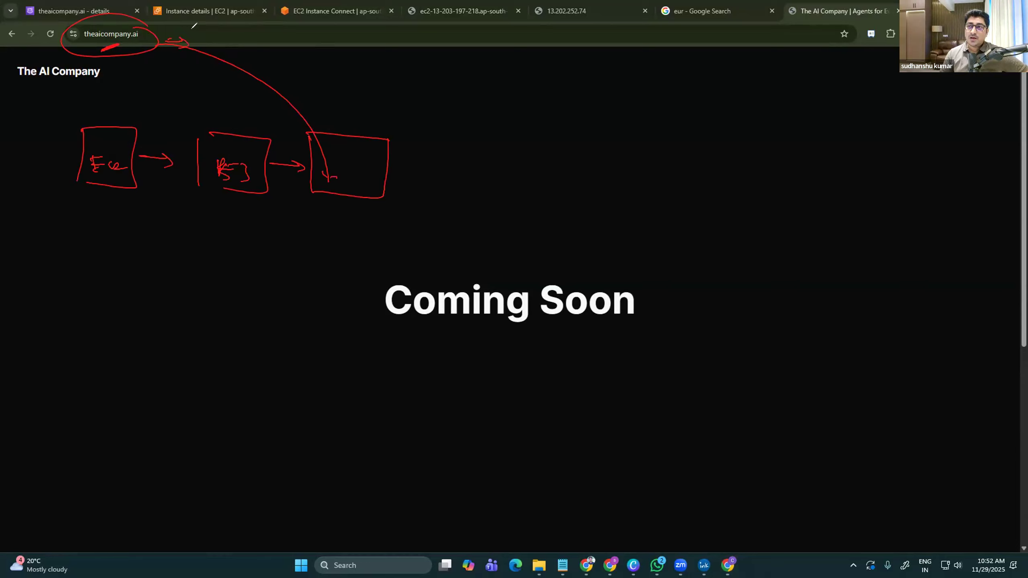
left_click_drag(115, 72, 130, 66)
left_click_drag(120, 75, 130, 71)
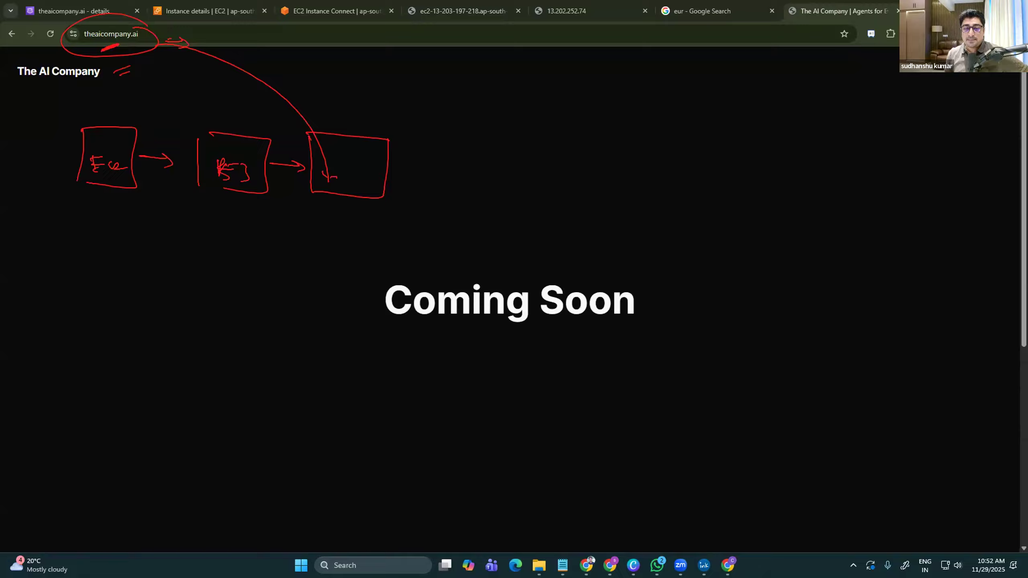
key("Escape")
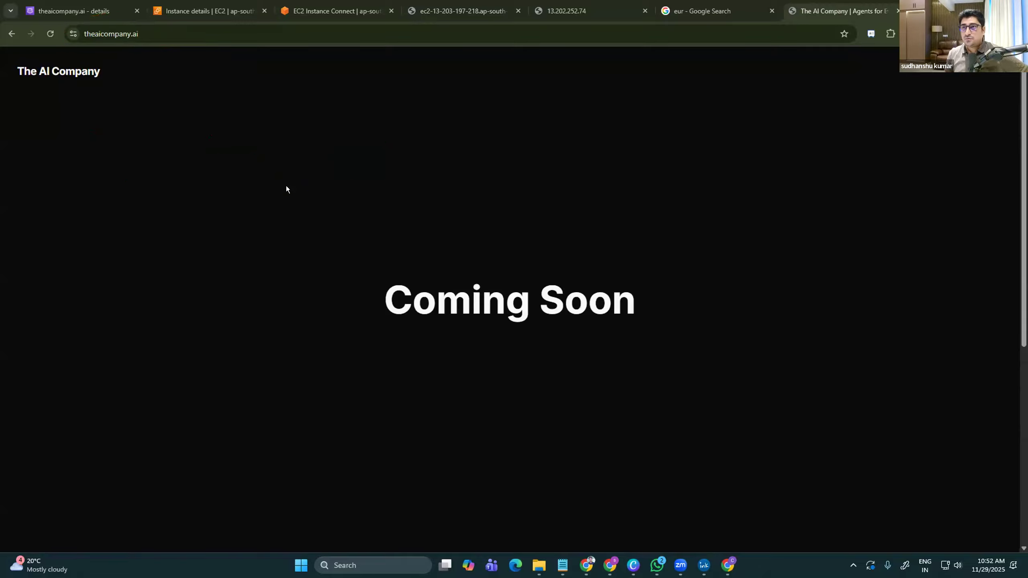
Return to the Route 53 hosted zone and examine the domain name, the A record's IP and the NS record's name servers.
left_click(211, 11)
left_click(97, 10)
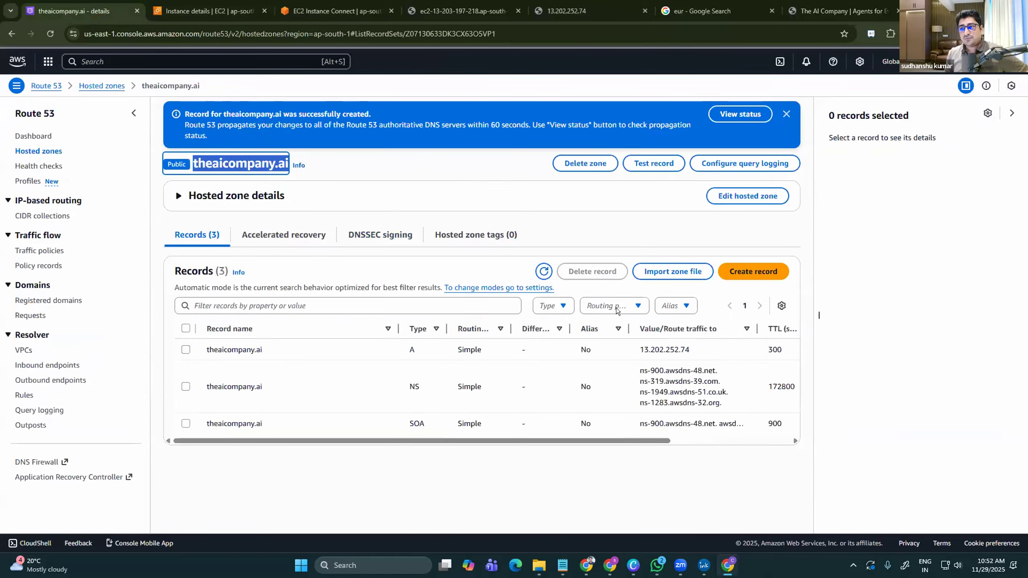
left_click(675, 359)
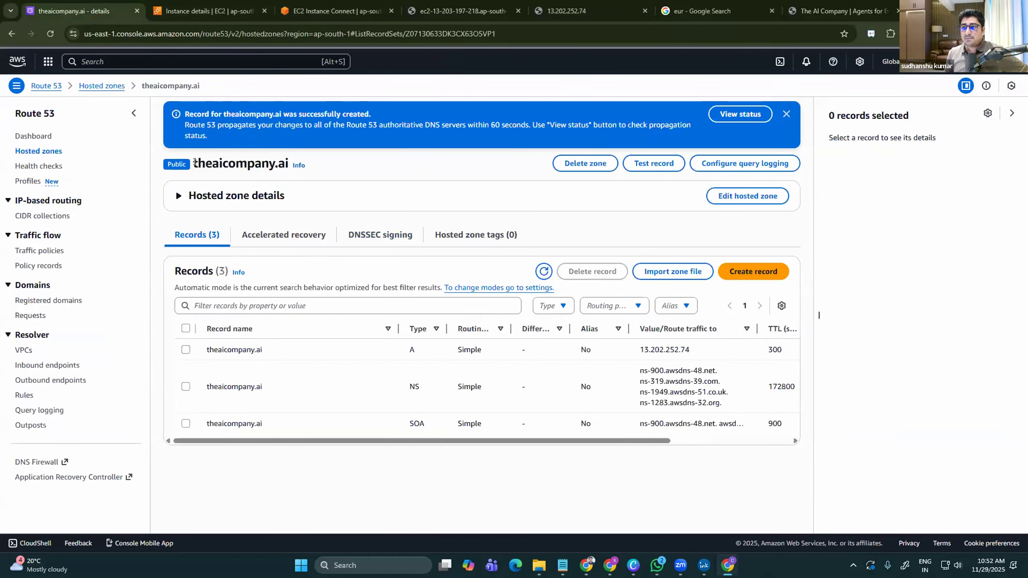
left_click_drag(193, 163, 288, 162)
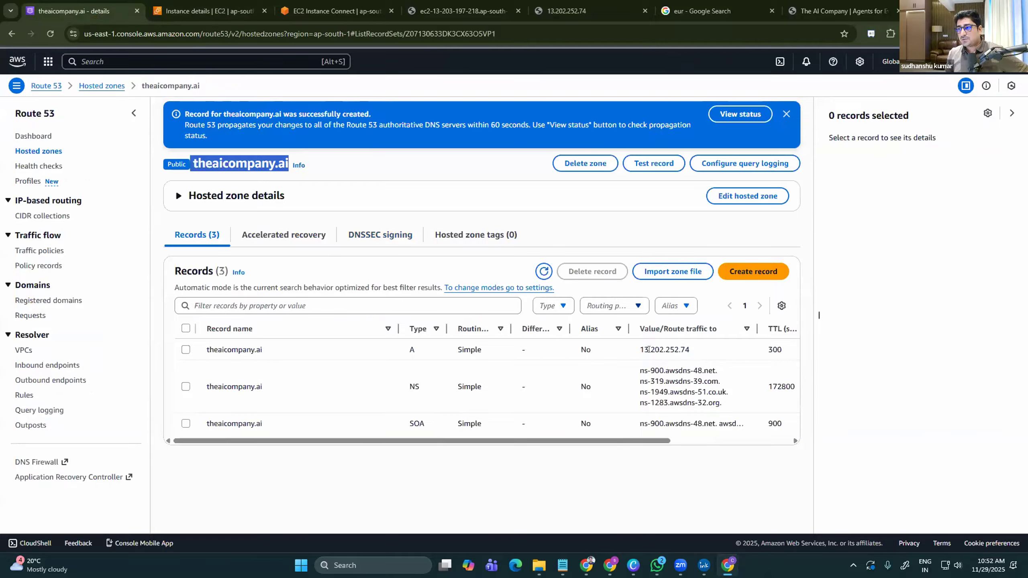
left_click_drag(689, 348, 617, 349)
left_click(617, 349)
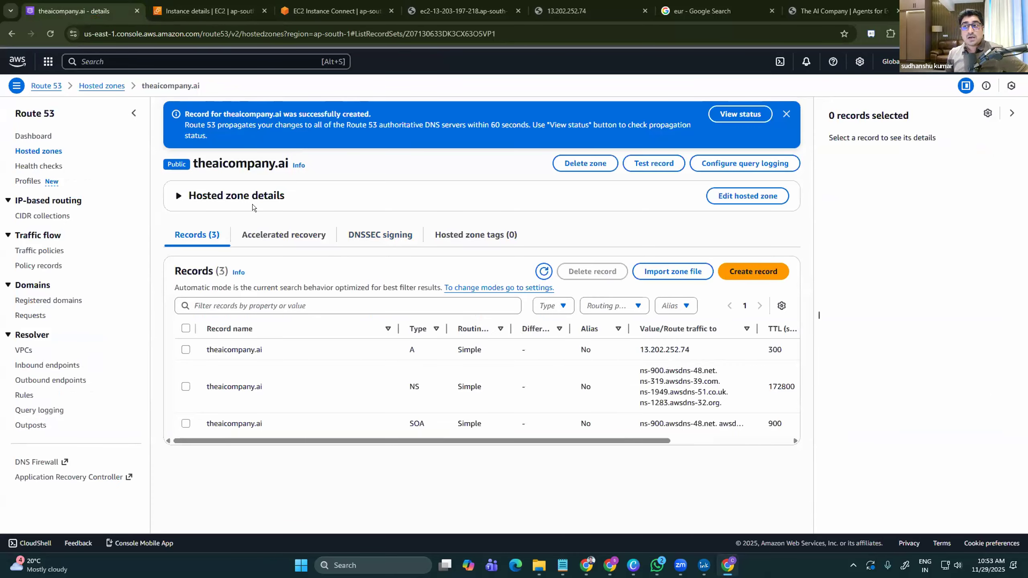
double_click(217, 167)
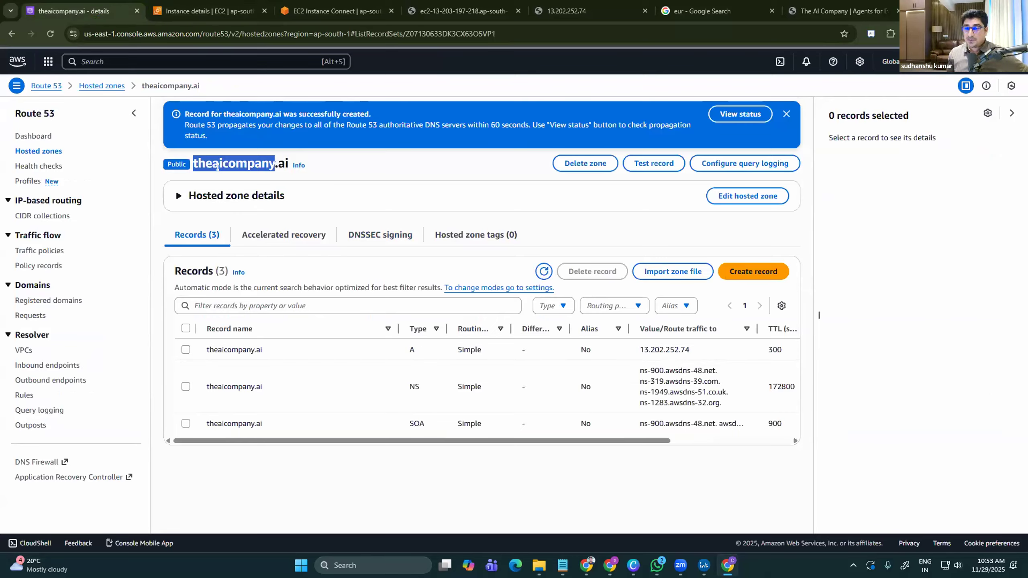
left_click_drag(640, 370, 390, 374)
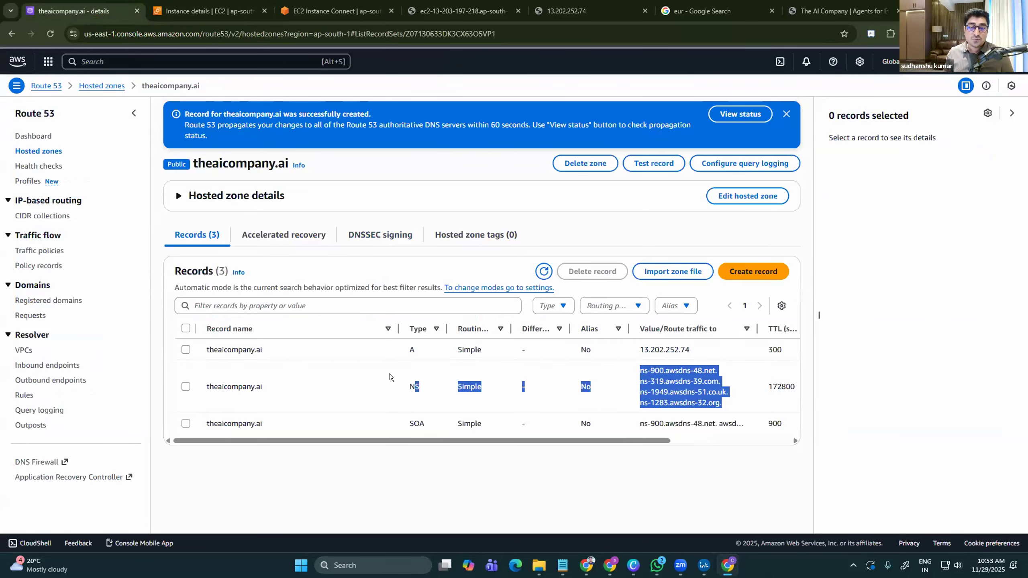
left_click(372, 416)
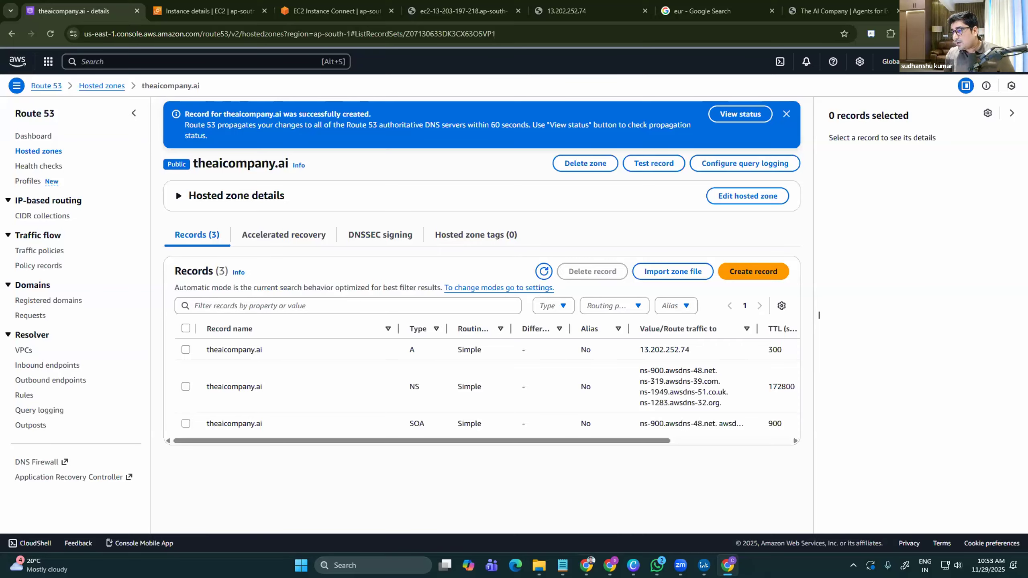
Switch to GoDaddy, leave the DNS template and open the domain list of The AI Company.
mouse_move(586, 565)
left_click(643, 509)
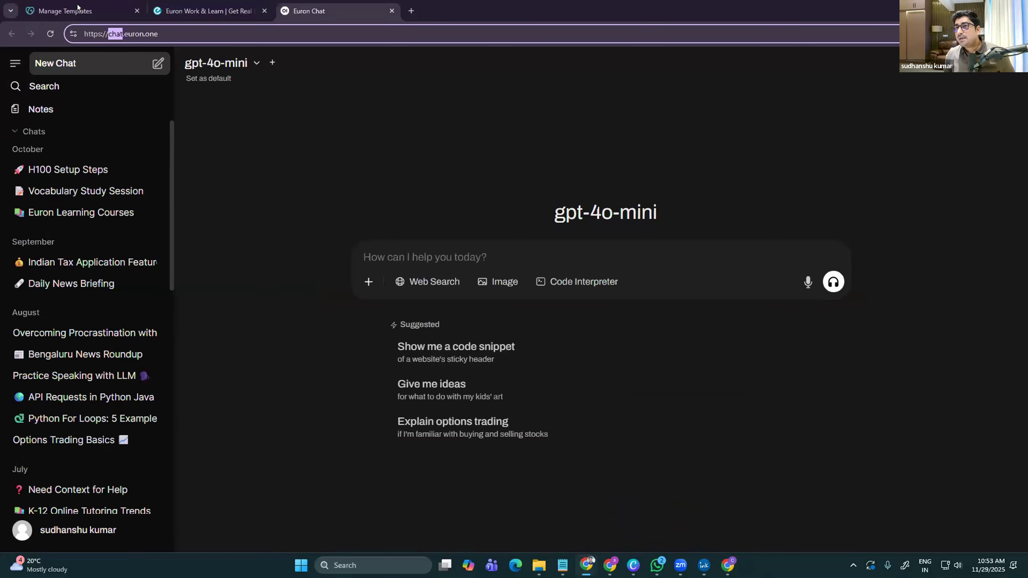
left_click(84, 9)
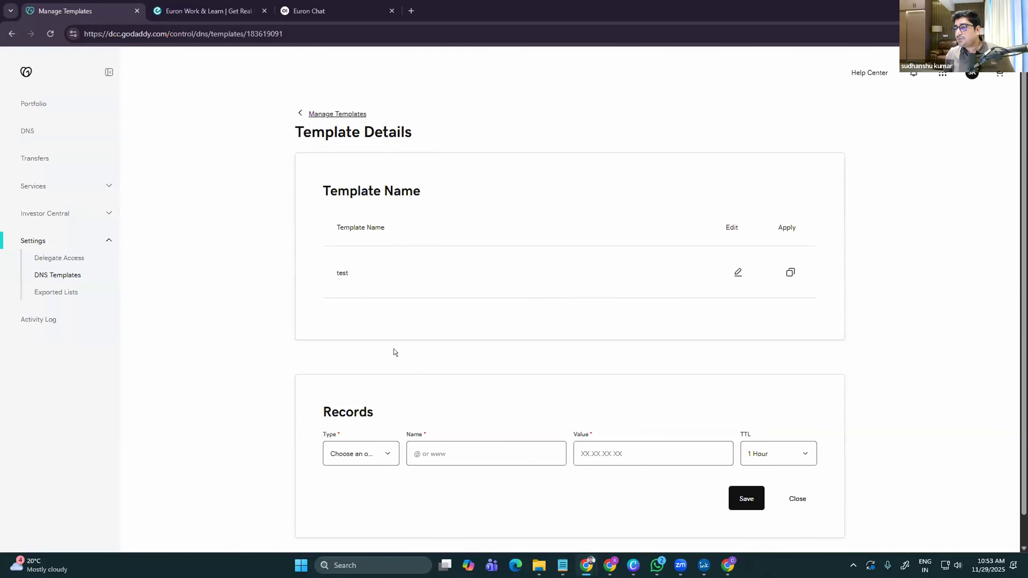
scroll(389, 344, "down", 1)
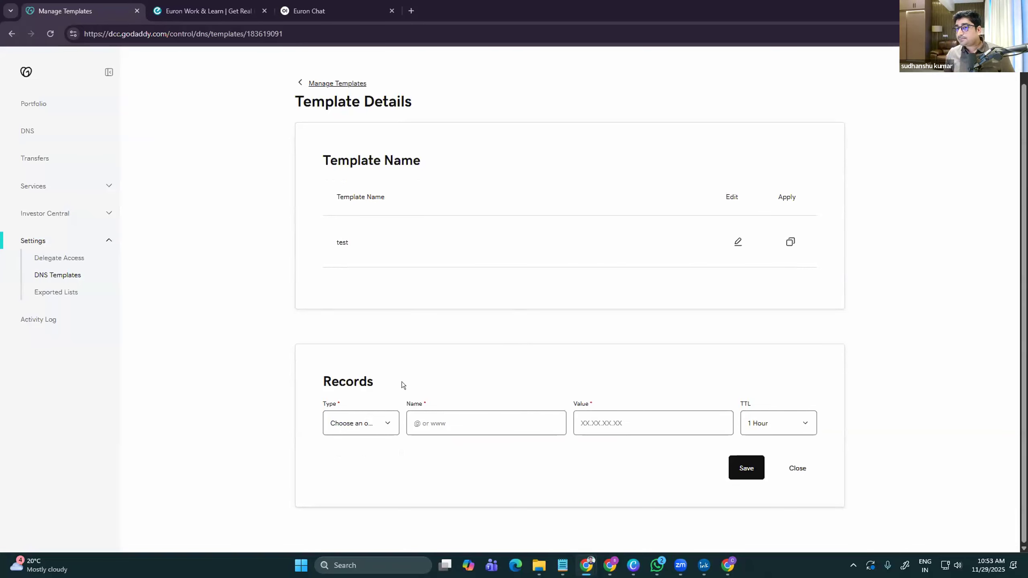
left_click(23, 75)
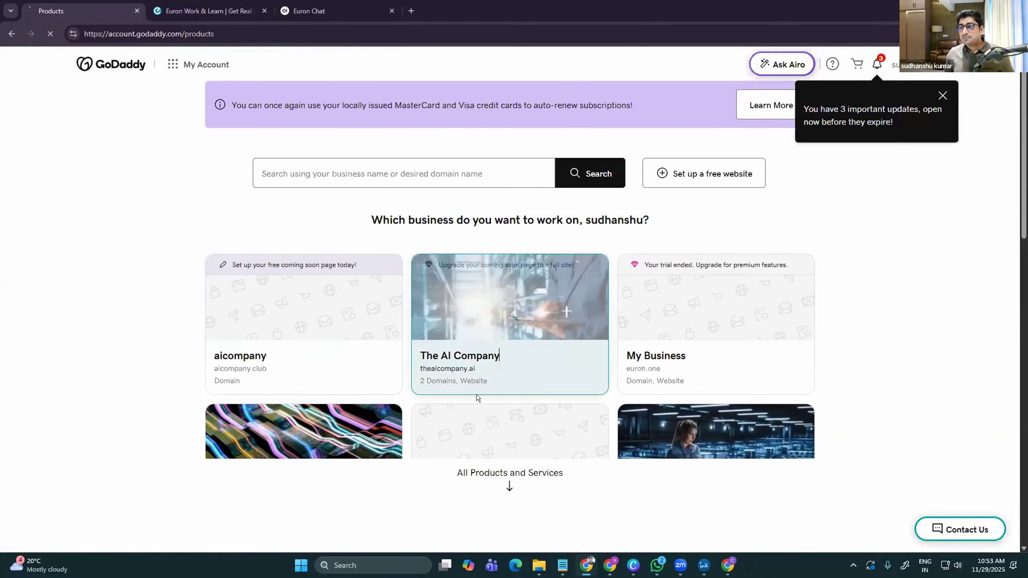
left_click(483, 391)
key("F5")
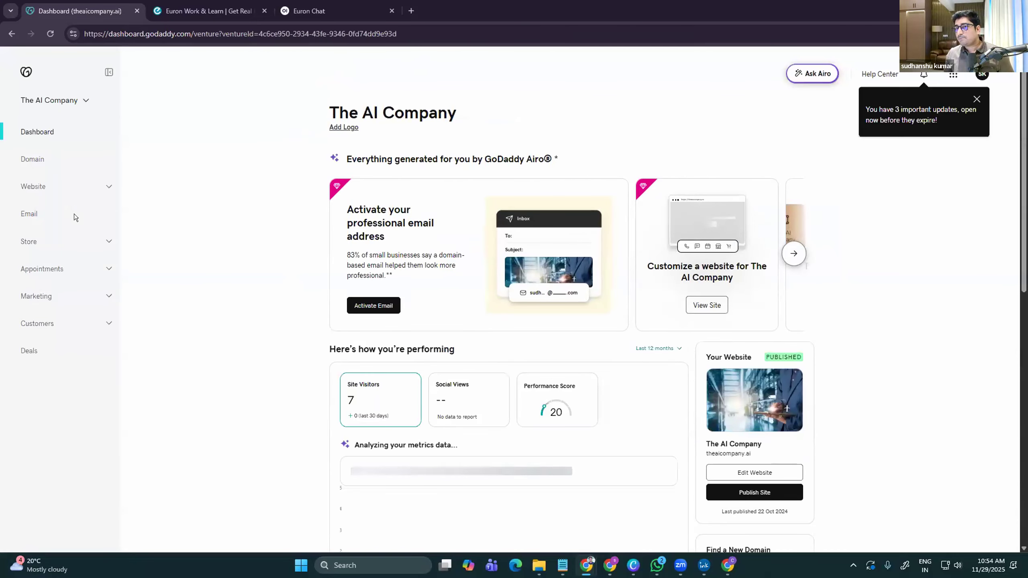
left_click(32, 161)
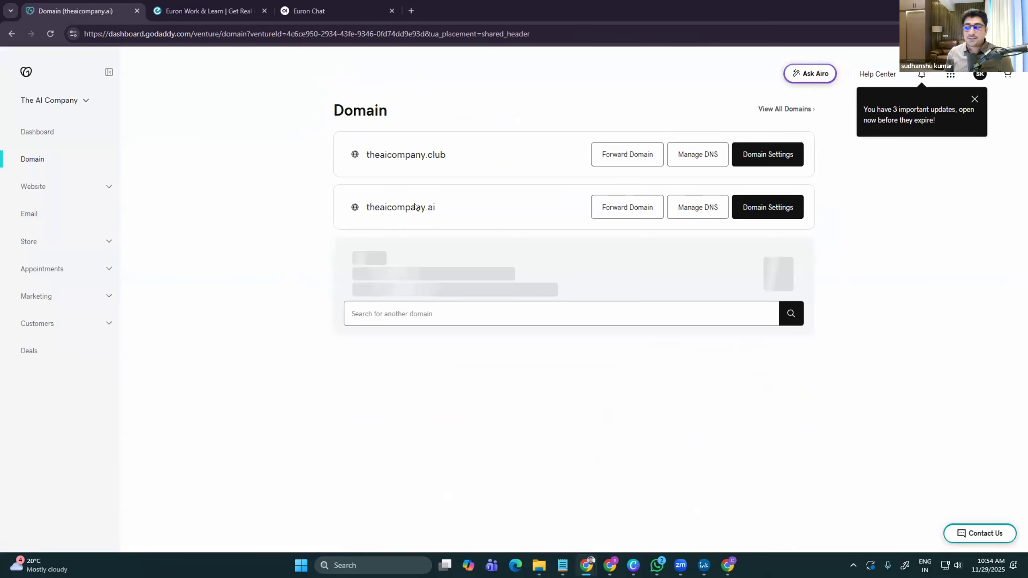
Edit the nameservers of theaicompany.ai in its DNS settings and add two blank nameserver entries below the Cloudflare ones.
left_click(691, 207)
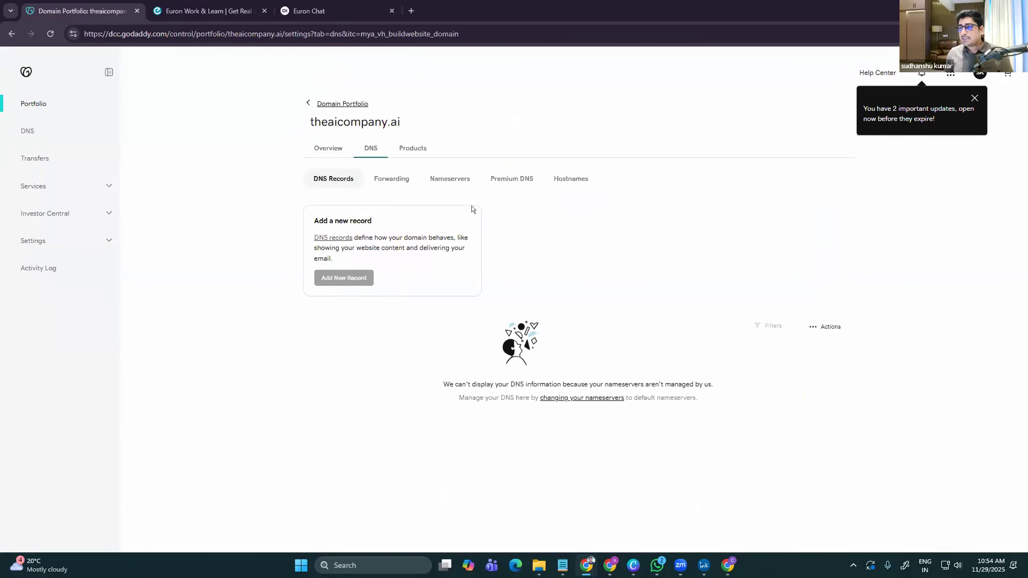
left_click(455, 180)
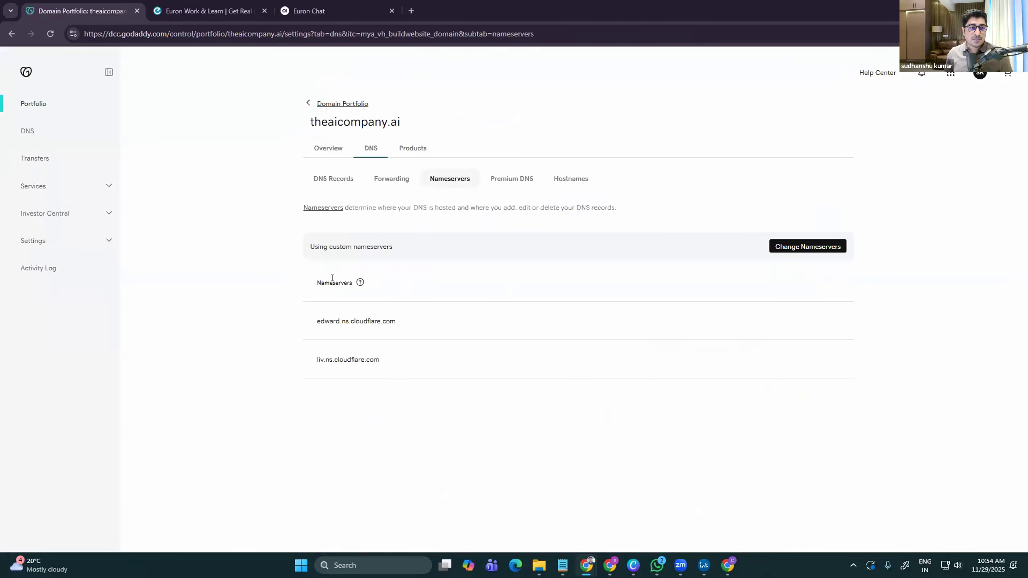
left_click(787, 247)
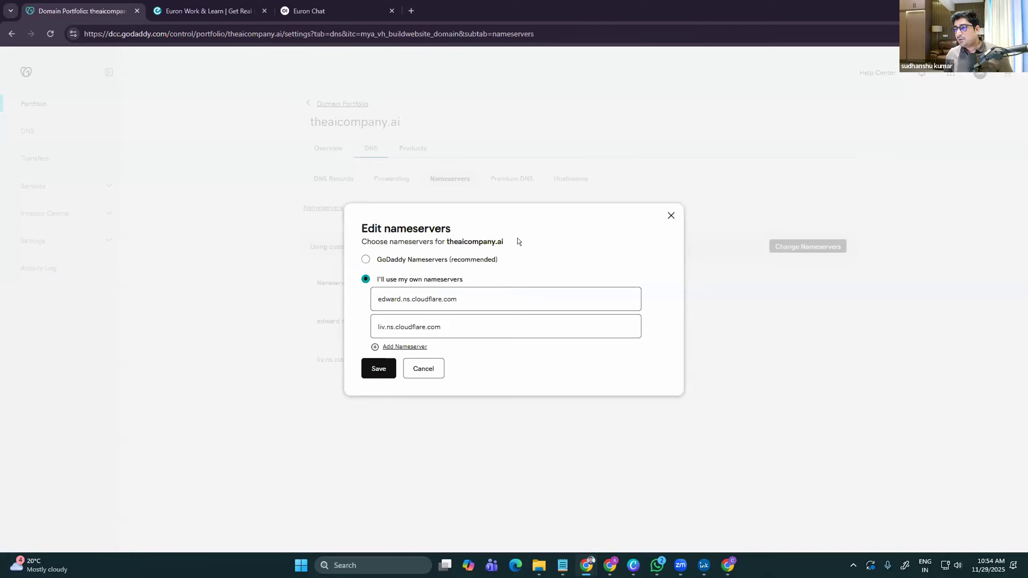
left_click_drag(505, 241, 444, 240)
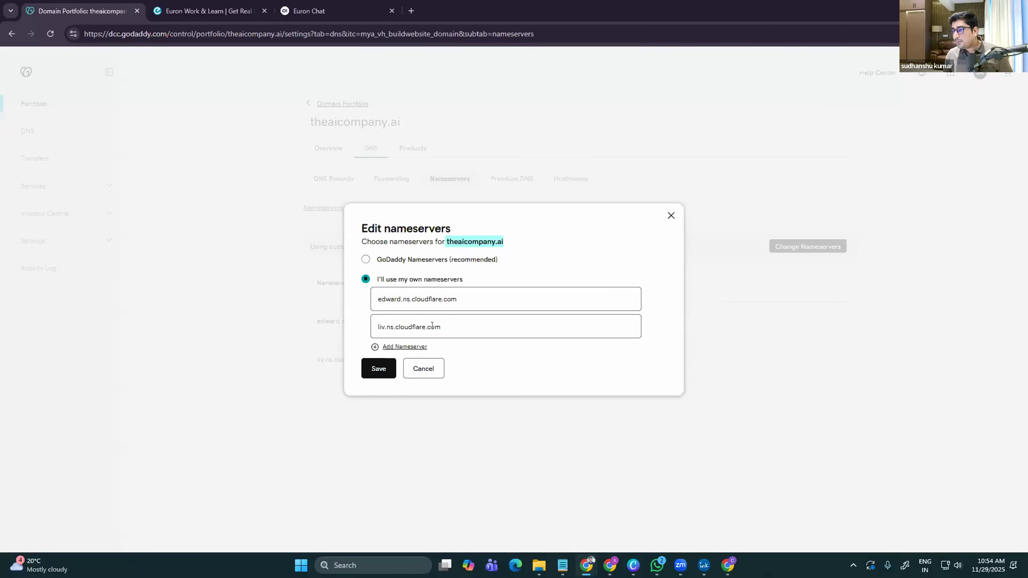
left_click(391, 345)
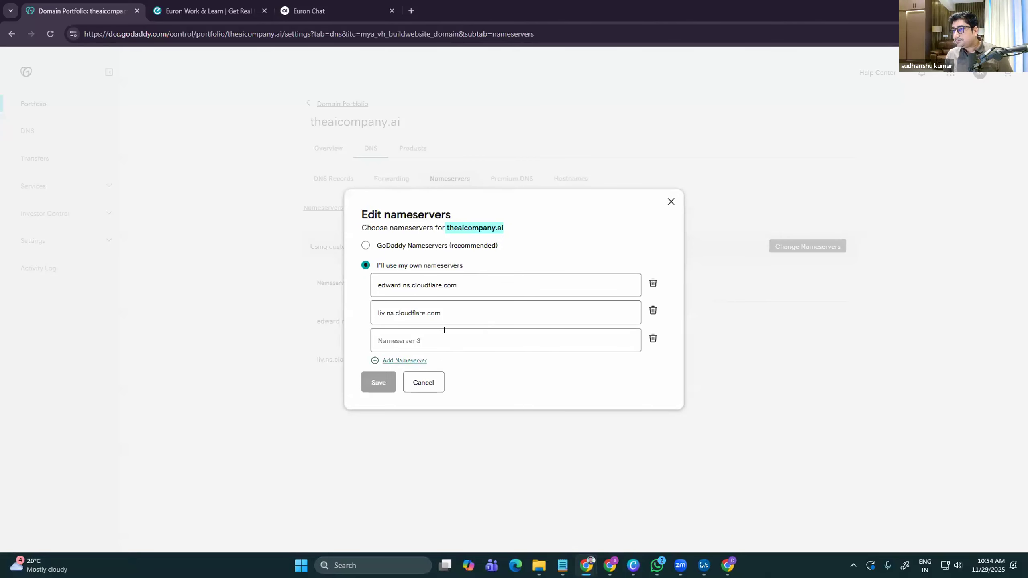
left_click(401, 360)
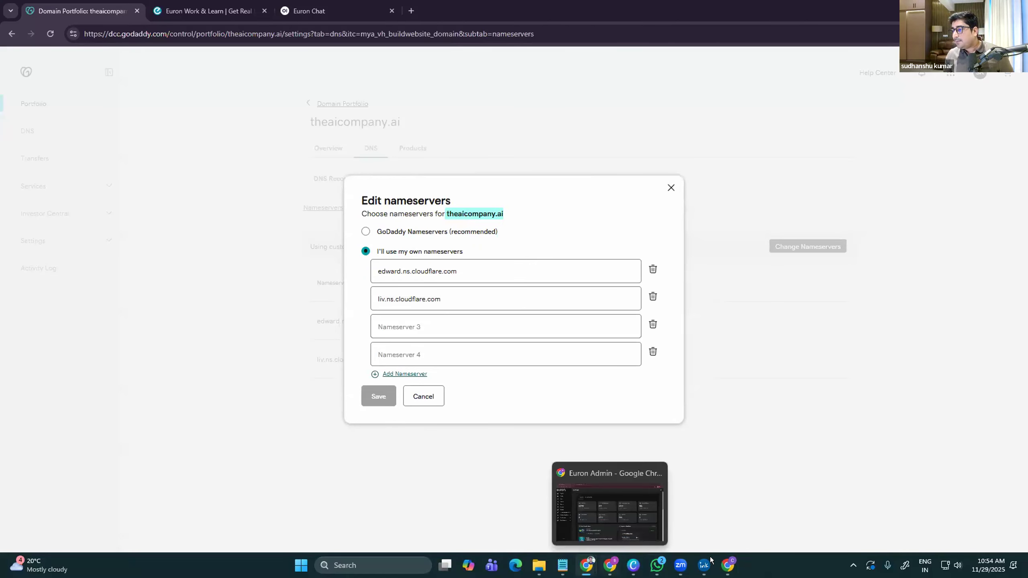
Switch to the Route 53 hosted zone and copy the four name servers of the NS record.
left_click(727, 566)
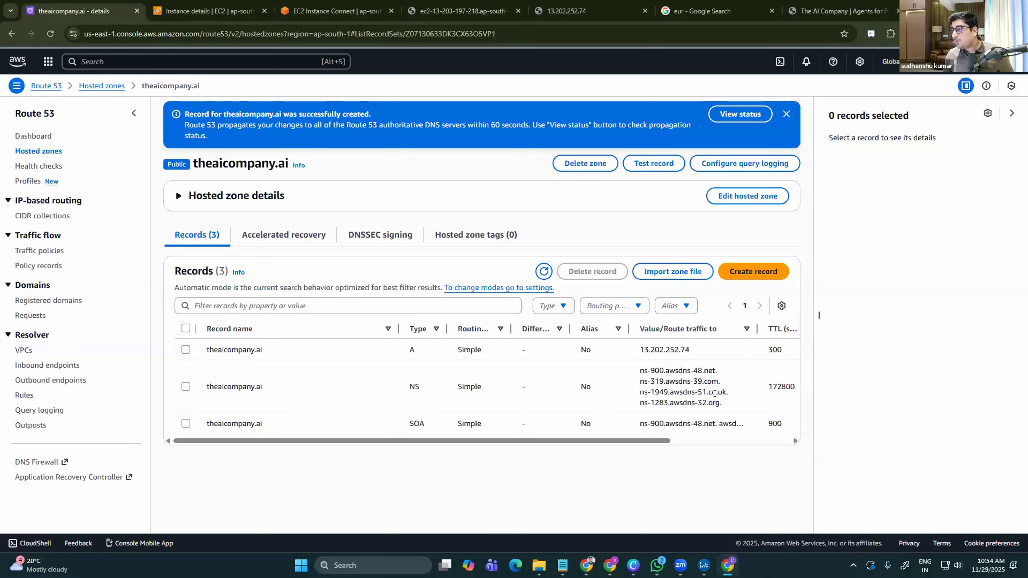
left_click_drag(639, 368, 728, 409)
key("ctrl+c")
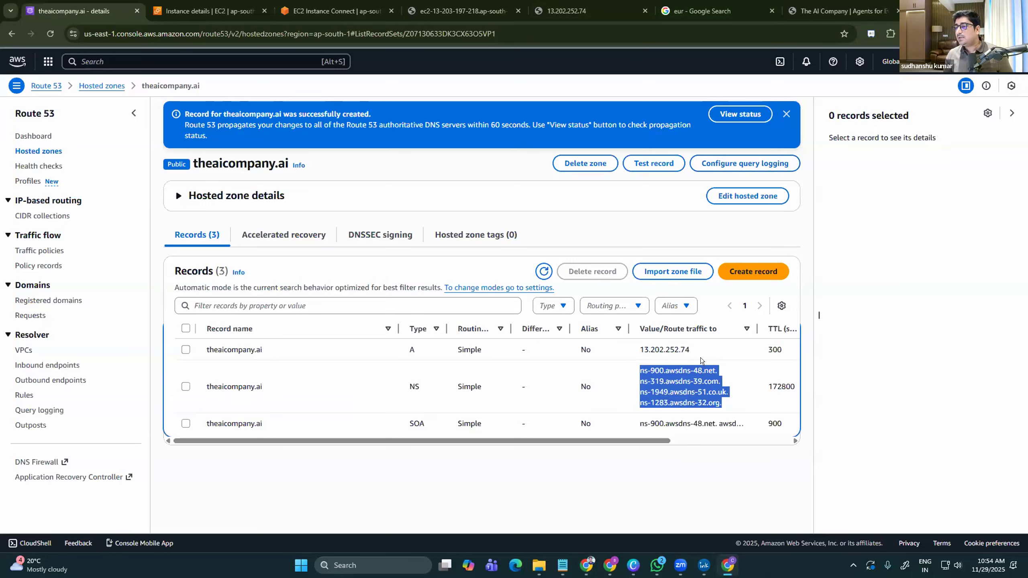
Switch to Notepad, paste the four copied name servers into a new tab and enlarge the text.
key("alt+Tab")
left_click(563, 566)
left_click(678, 512)
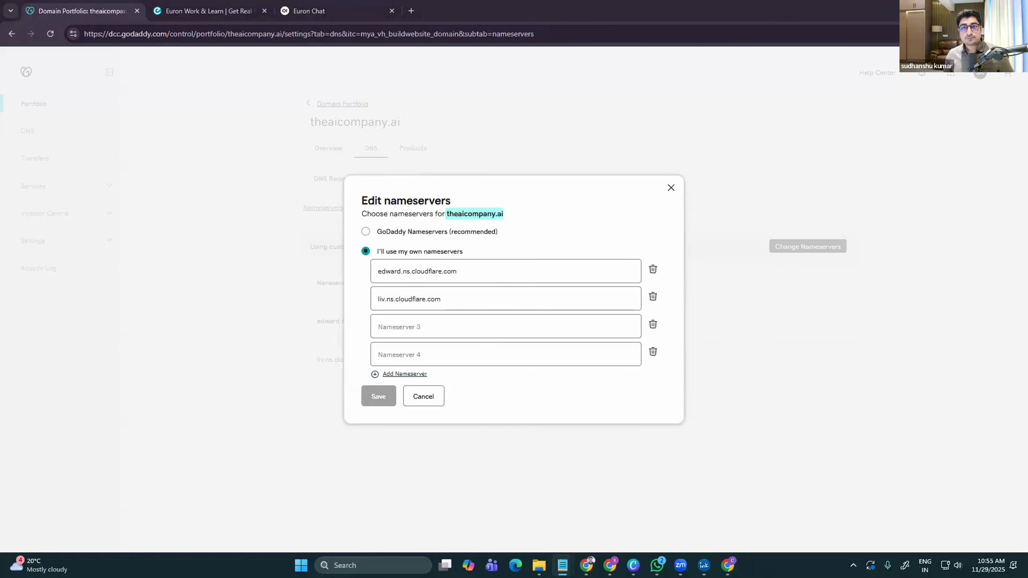
key("super+shift+Left")
scroll(161, 74, "up", 15)
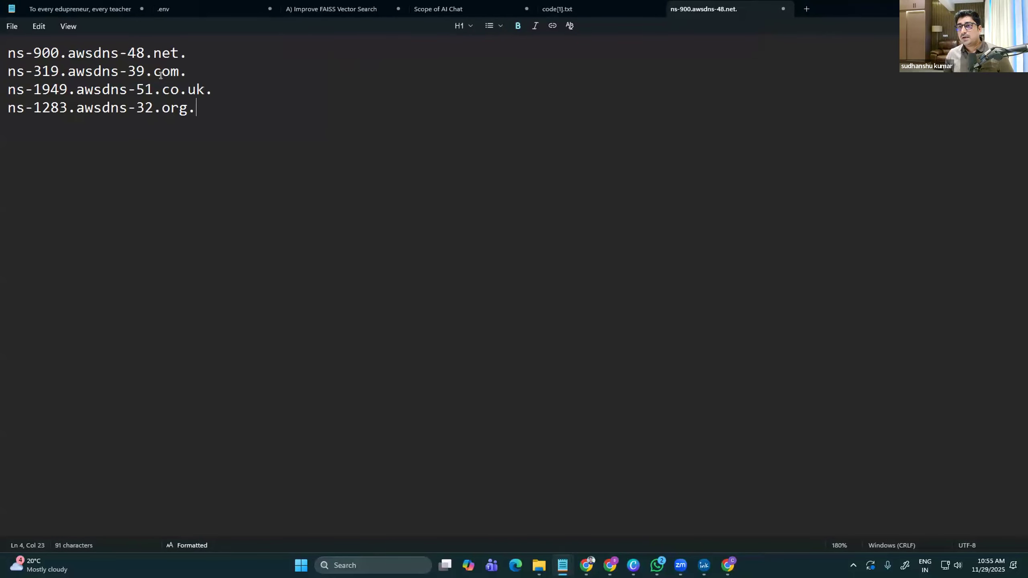
scroll(161, 75, "up", 6)
left_click(168, 102)
left_click(236, 119)
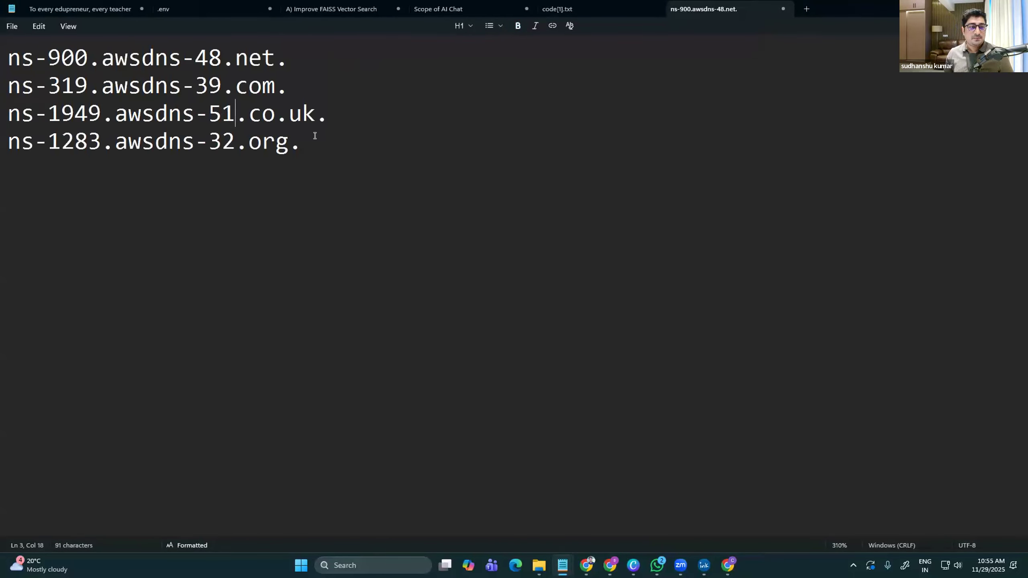
left_click(303, 142)
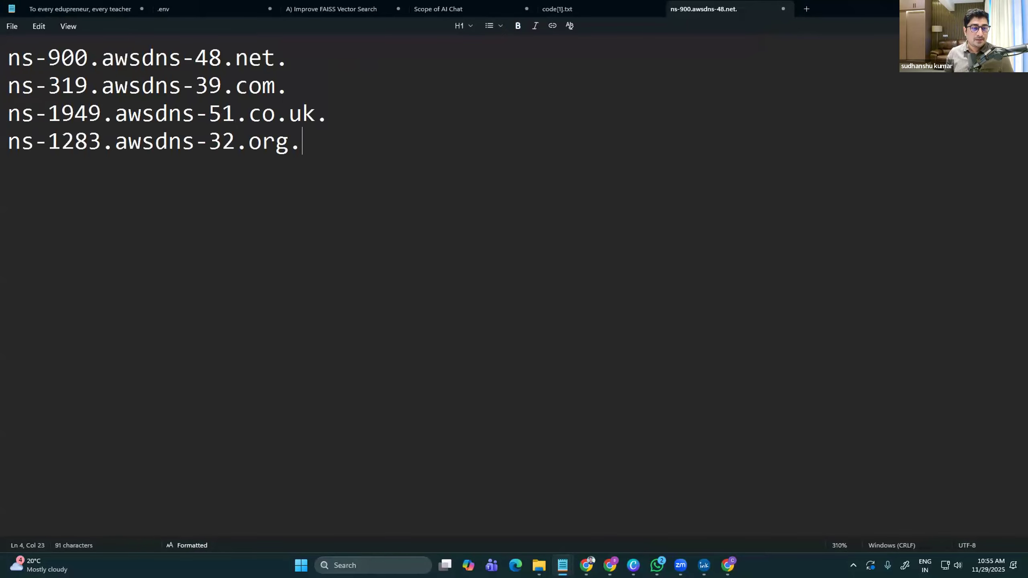
Copy ns-900.awsdns-48.net. from the notes into GoDaddy as the third nameserver.
left_click_drag(293, 57, 5, 57)
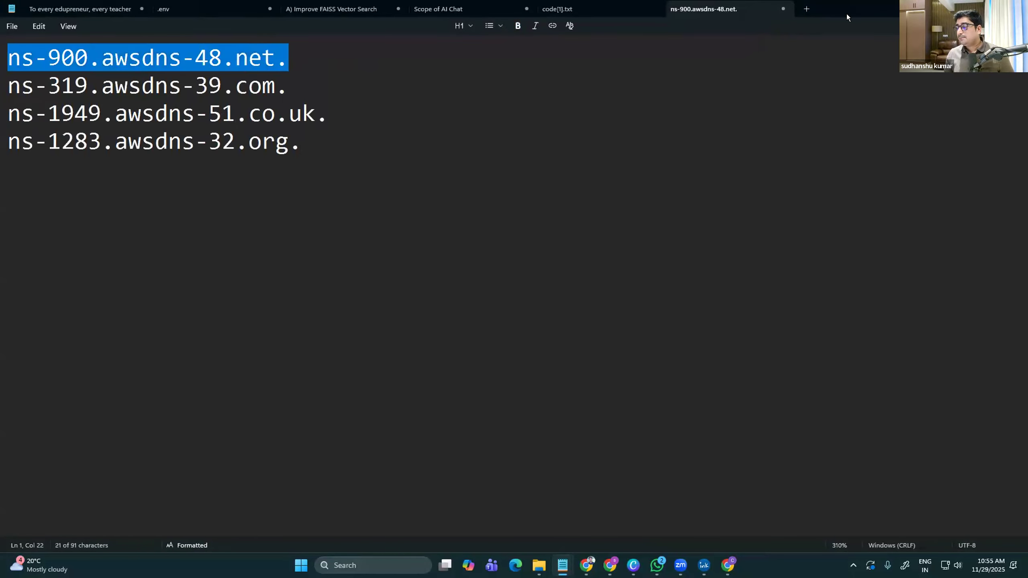
key("alt+Tab")
left_click(432, 271)
left_click_drag(409, 266, 360, 277)
left_click(440, 298)
left_click(435, 322)
key("ctrl+v")
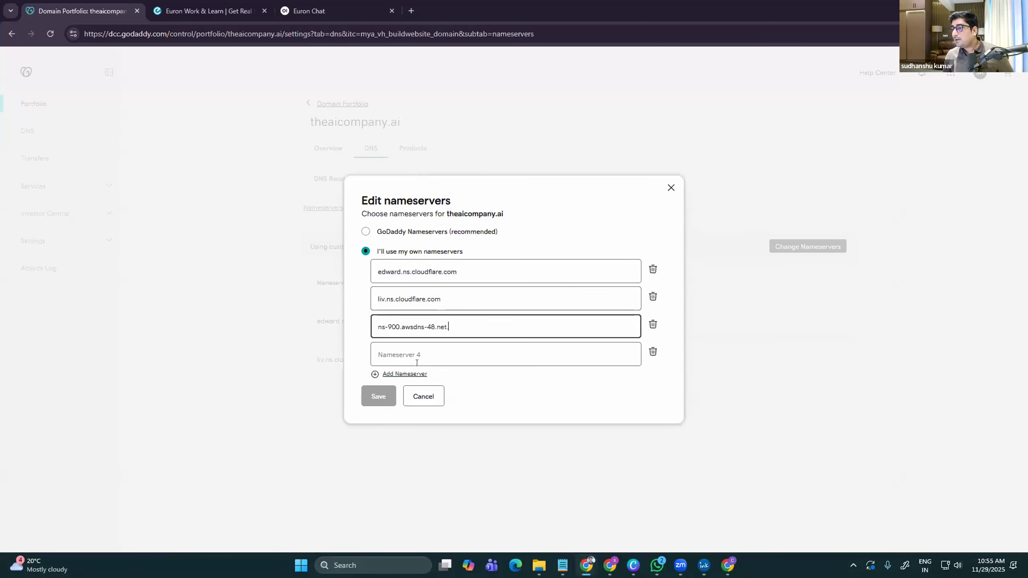
Copy ns-319.awsdns-39.com. from the notes into GoDaddy as the fourth nameserver.
left_click(427, 354)
key("alt+Tab")
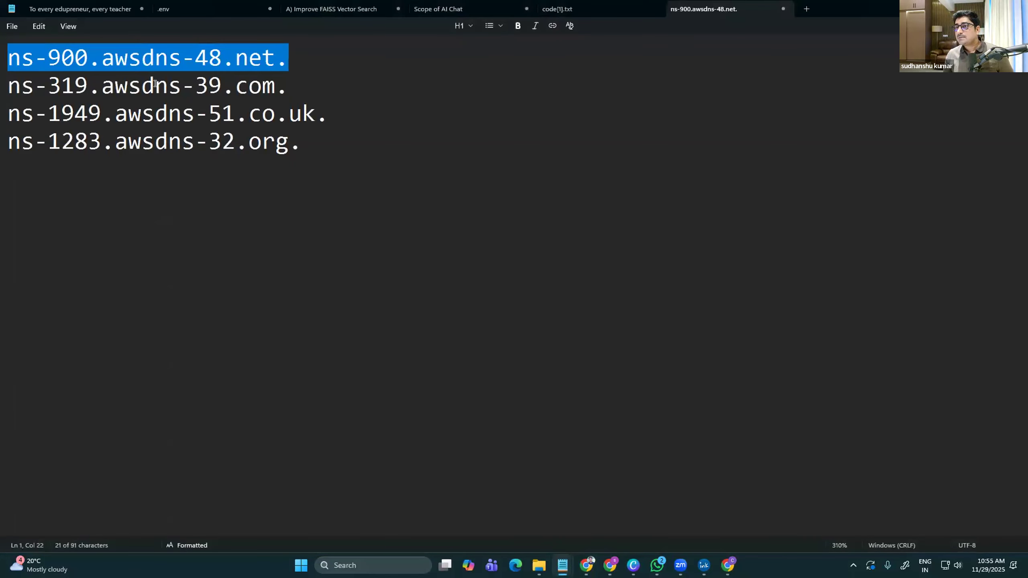
triple_click(230, 84)
key("alt+Tab")
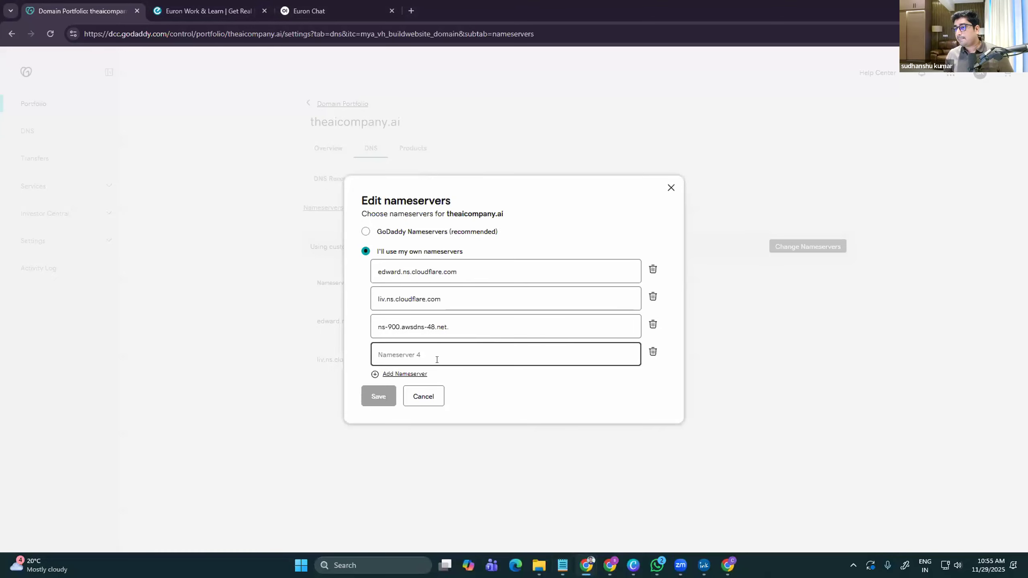
key("ctrl+v")
Add a fifth nameserver entry in GoDaddy and fill it with ns-1949.awsdns-51.co.uk. from the notes.
left_click(409, 374)
key("alt+Tab")
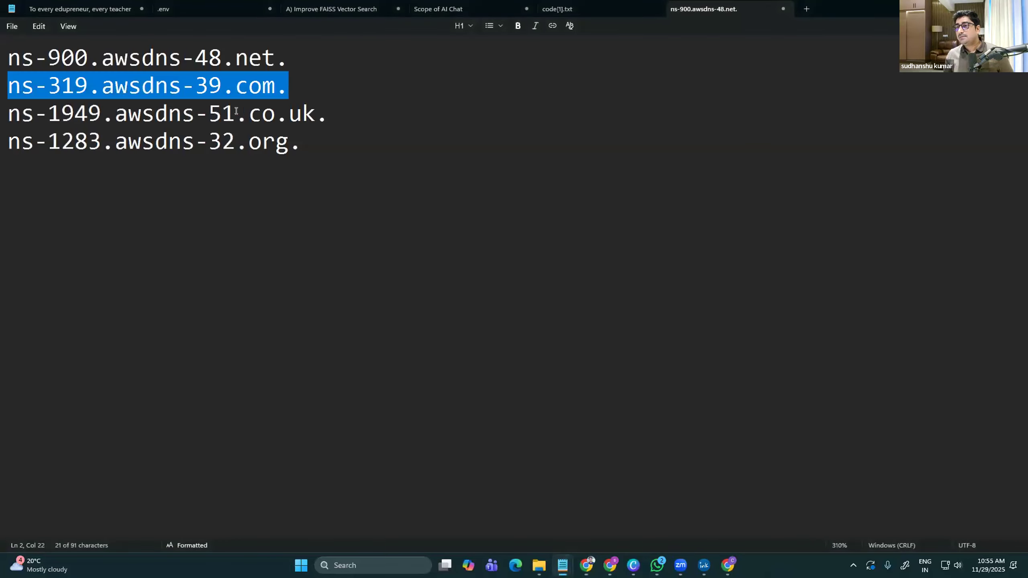
left_click_drag(331, 118, 6, 116)
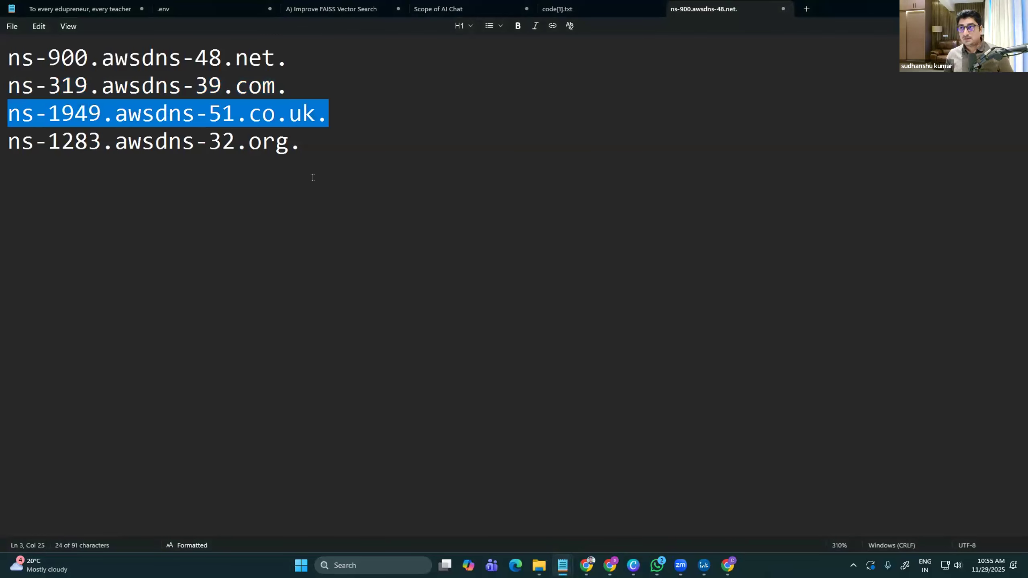
key("alt+Tab")
left_click(446, 375)
key("ctrl+v")
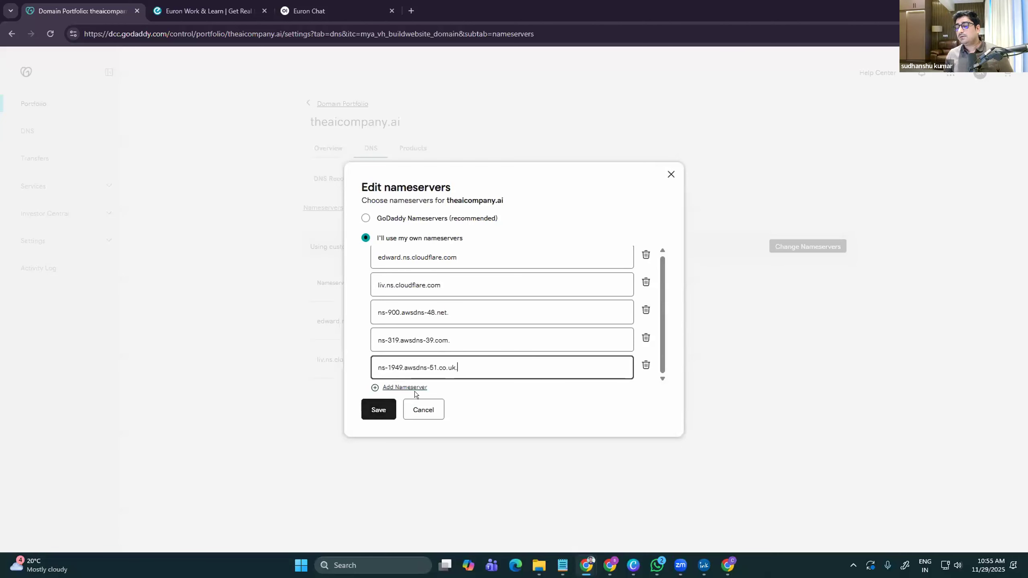
Add a sixth nameserver entry in GoDaddy and fill it with ns-1283.awsdns-32.org. from the notes.
key("alt+Tab")
left_click_drag(5, 138, 536, 208)
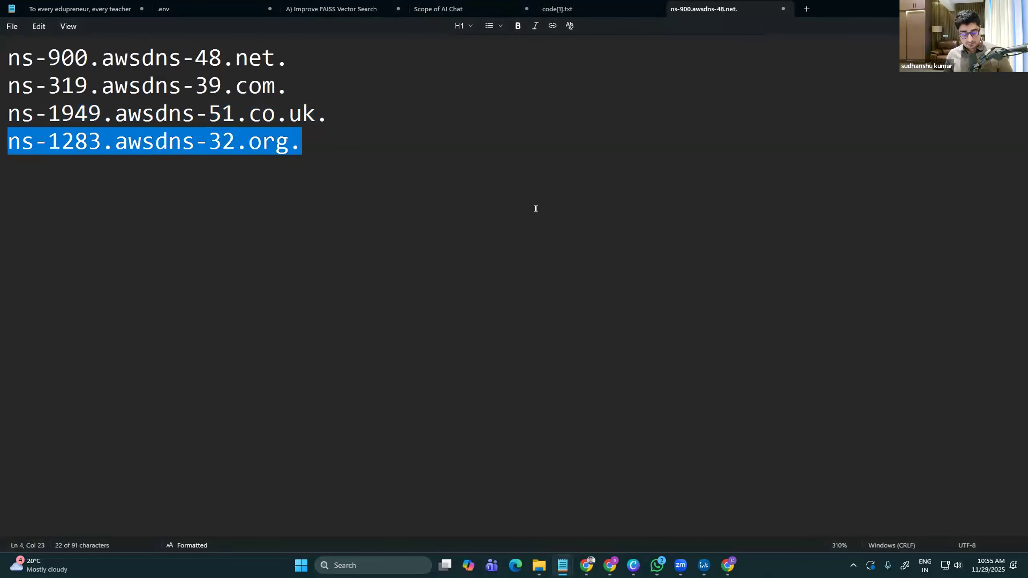
key("alt+Tab")
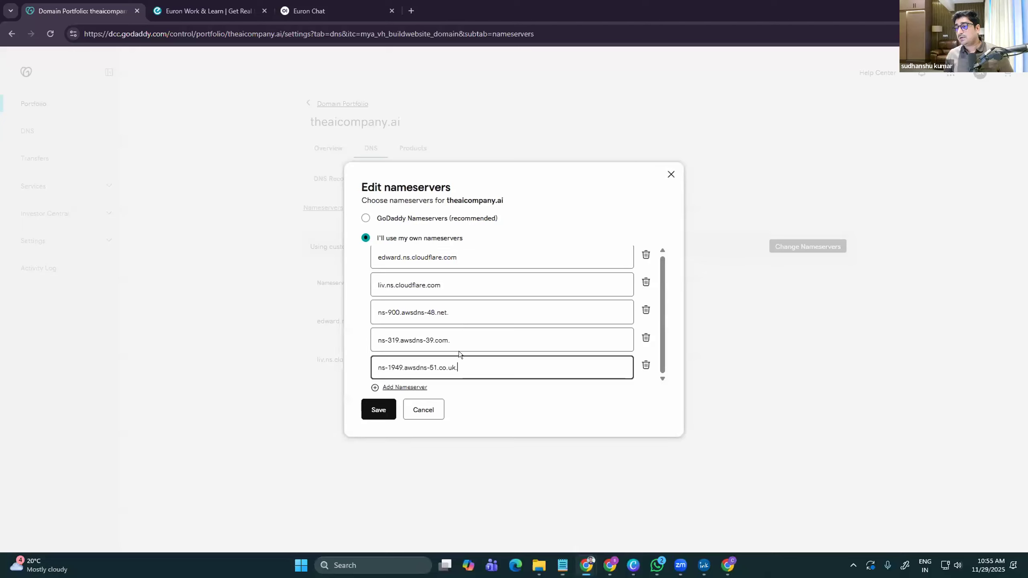
left_click(405, 387)
left_click(419, 367)
key("ctrl+v")
Check the nameserver entries and try to save them with the trailing dots included.
scroll(546, 338, "up", 2)
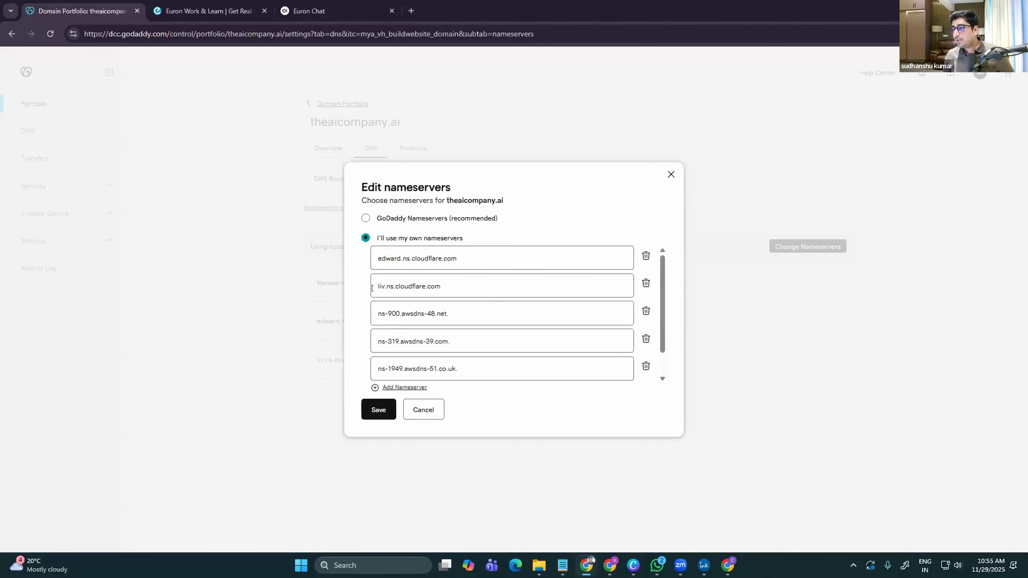
scroll(558, 282, "down", 2)
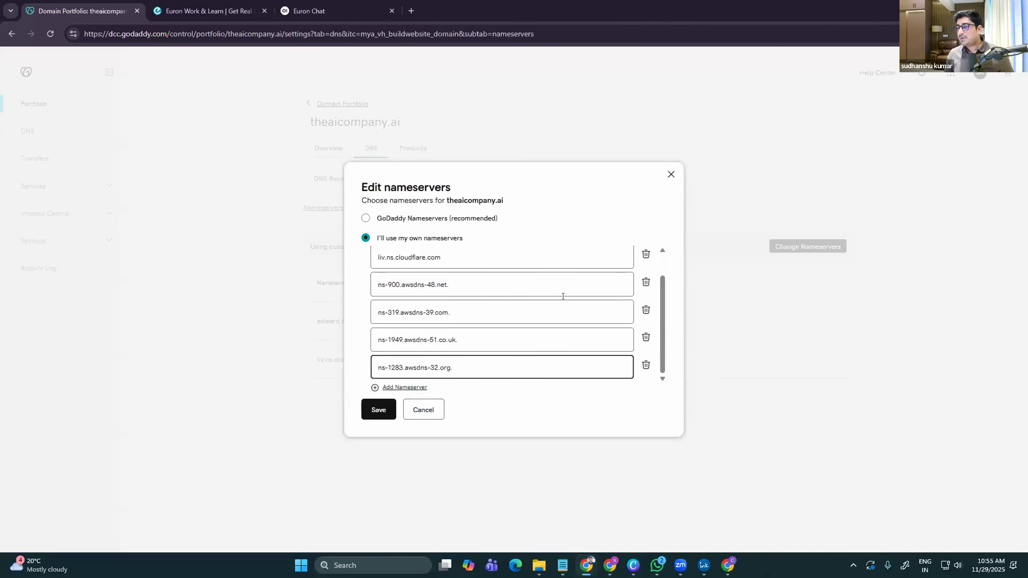
left_click(373, 409)
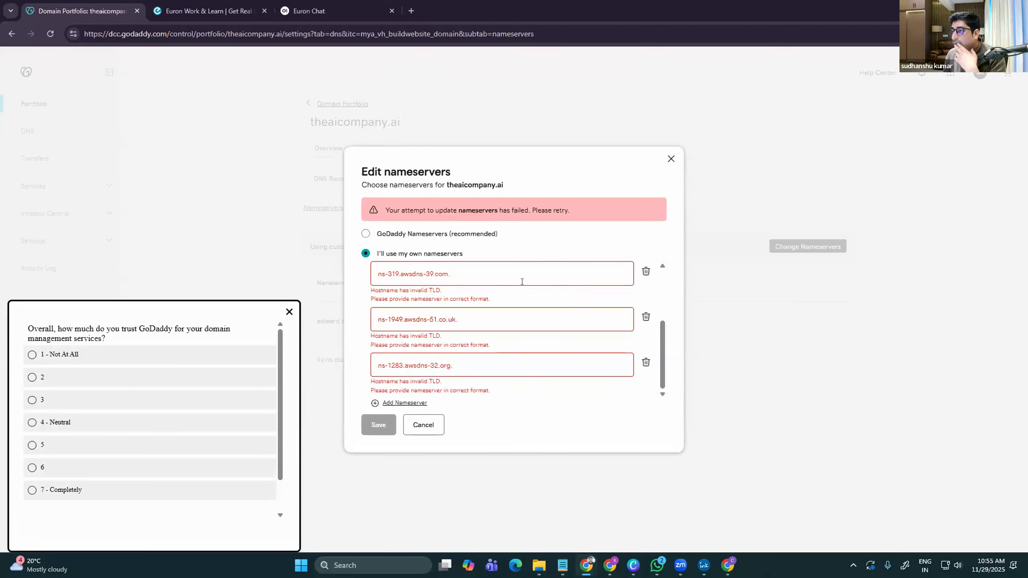
Remove the trailing dot from each of the four awsdns nameservers and save the nameserver list.
scroll(574, 347, "up", 3)
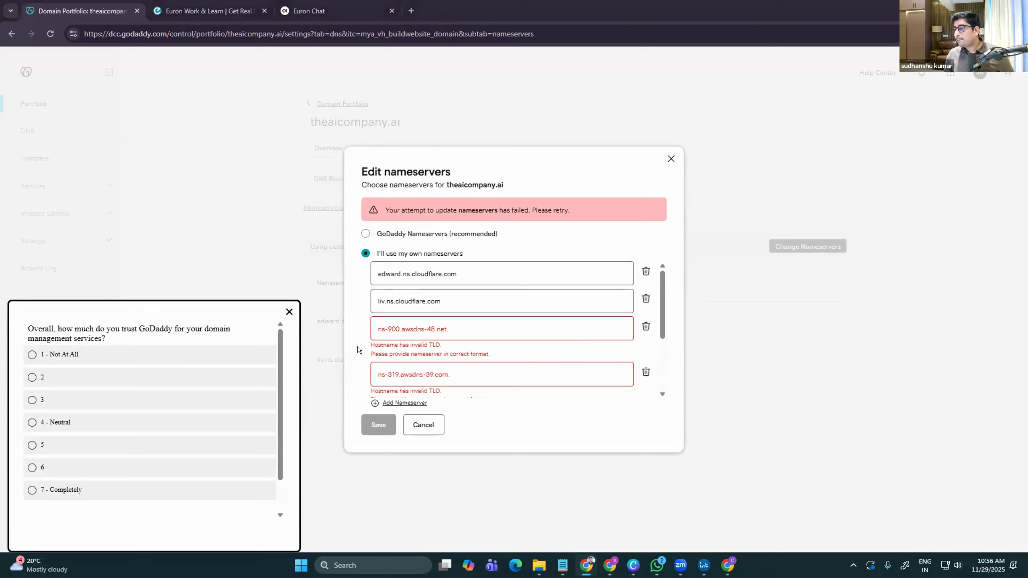
left_click(483, 323)
key("BackSpace")
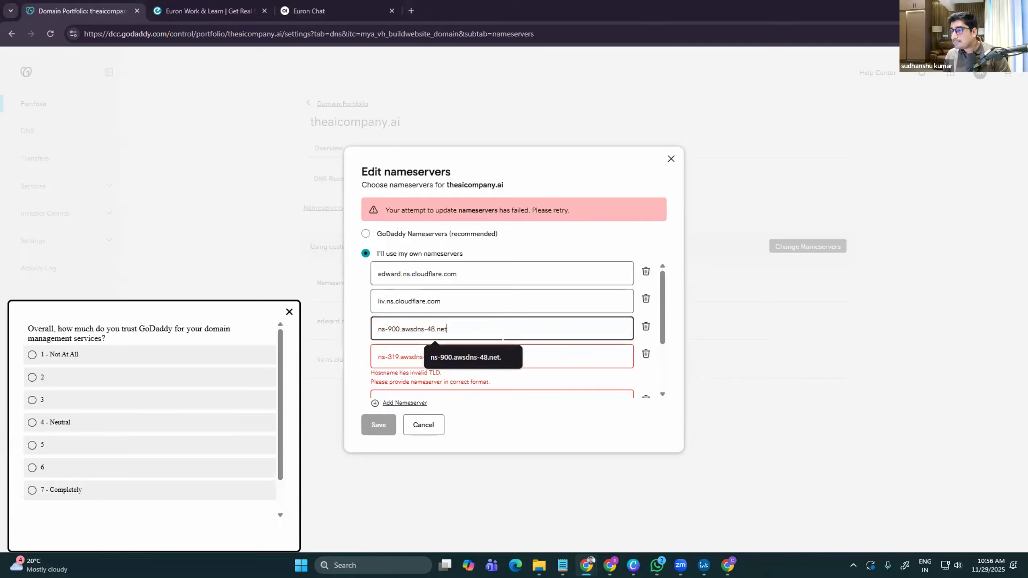
scroll(488, 312, "down", 2)
left_click(468, 274)
key("BackSpace")
left_click(570, 317)
key("BackSpace")
left_click(509, 357)
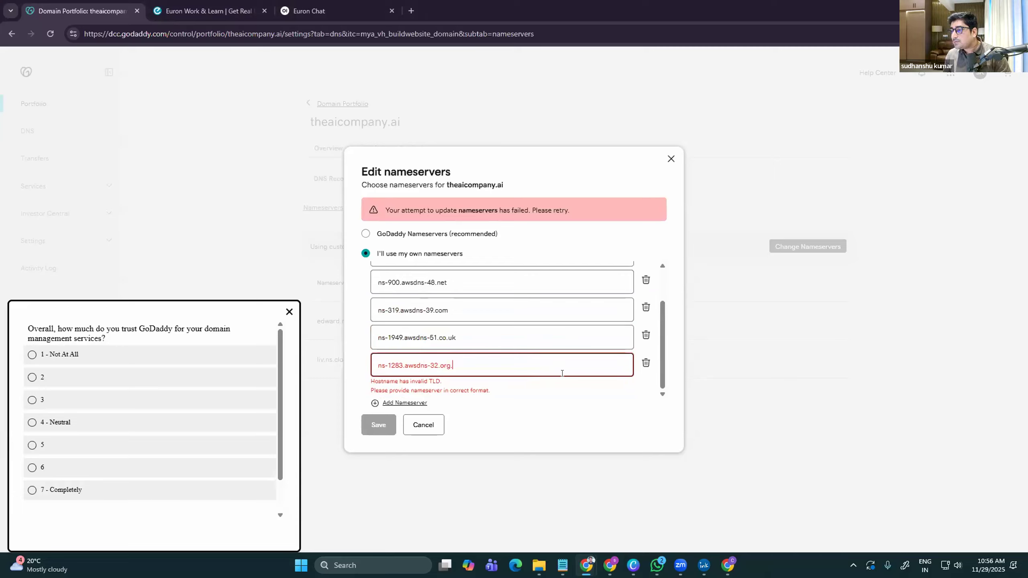
key("BackSpace")
left_click(380, 424)
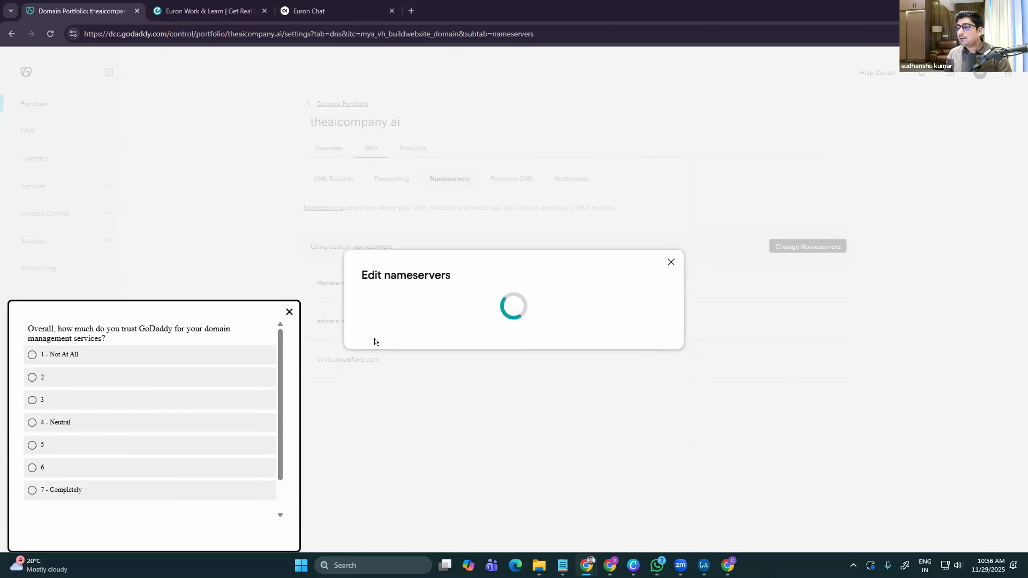
Dismiss the survey, consent to the nameserver update and verify the identity with the 6-digit code from the text message.
left_click(288, 311)
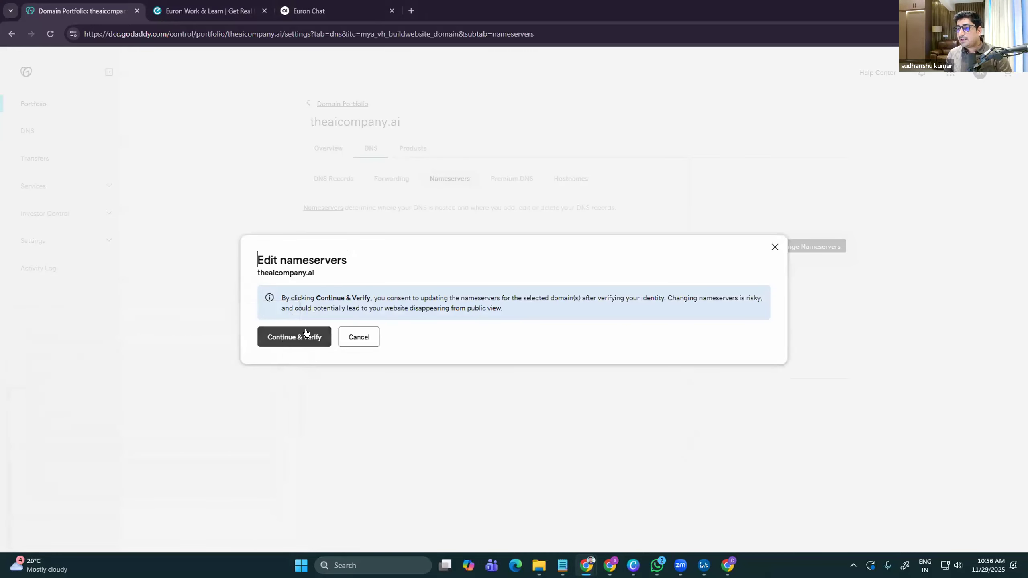
left_click(282, 338)
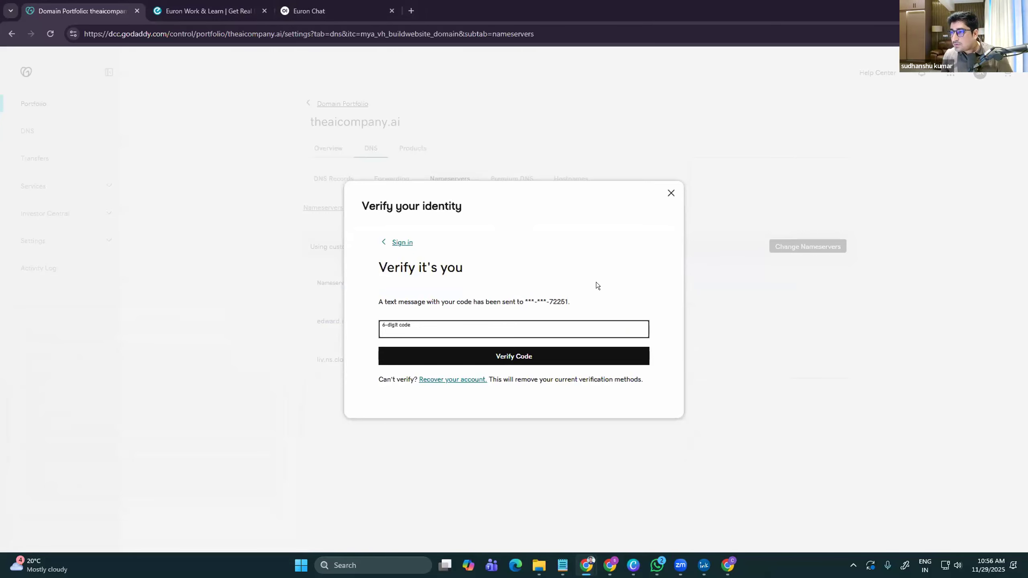
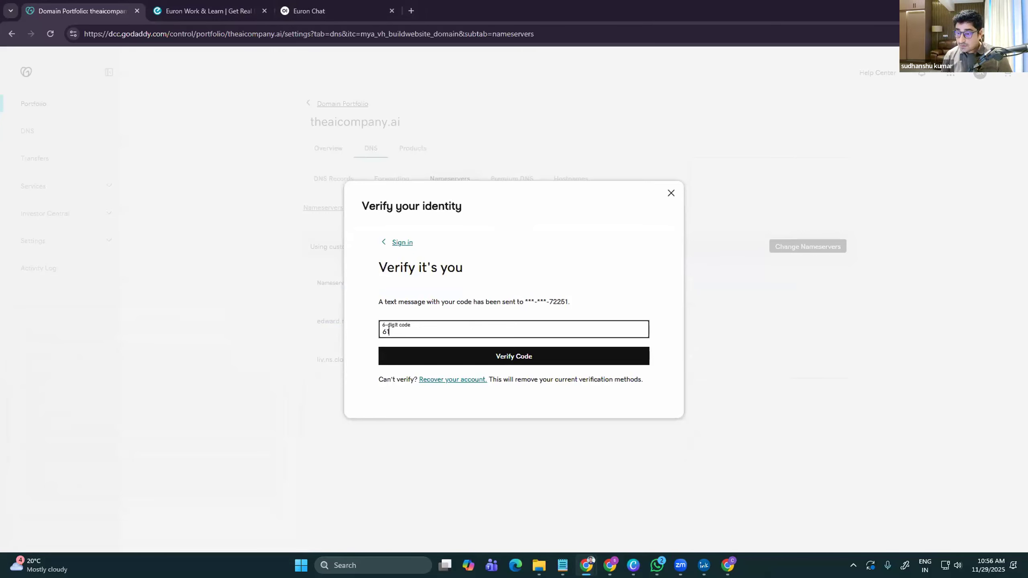
left_click(555, 351)
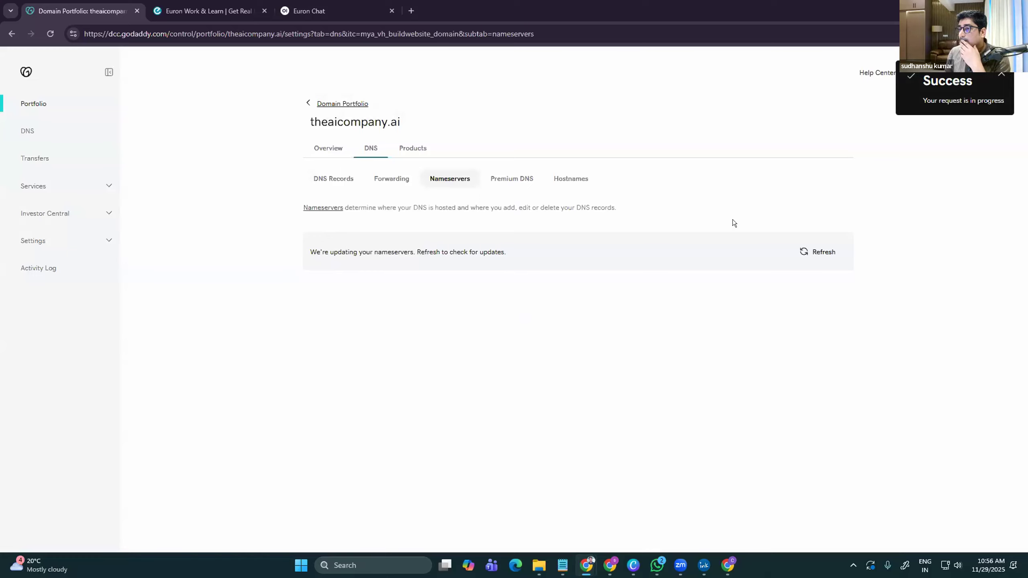
Refresh the nameserver status of theaicompany.ai and check the updated nameserver list.
left_click(821, 254)
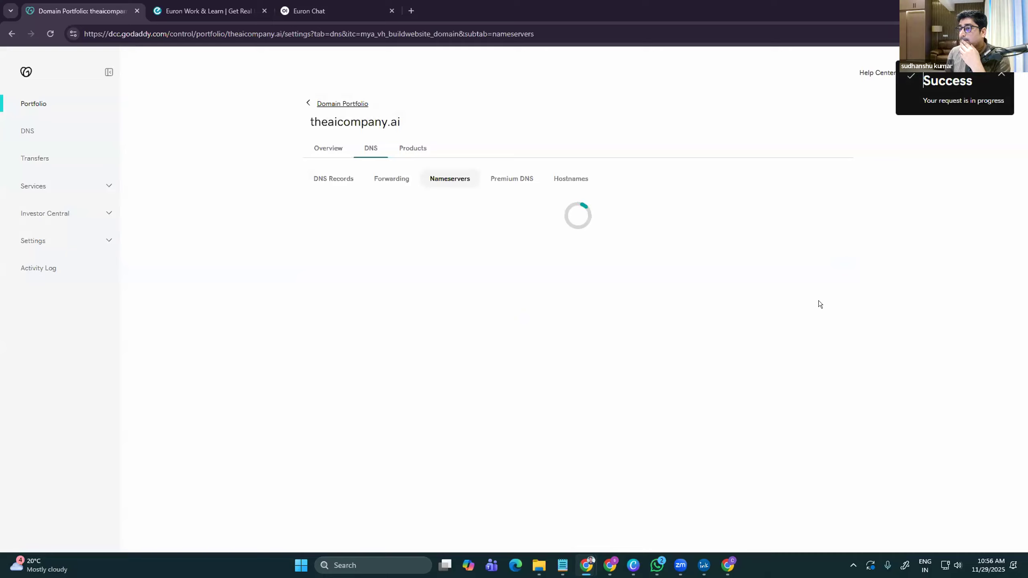
scroll(392, 342, "down", 1)
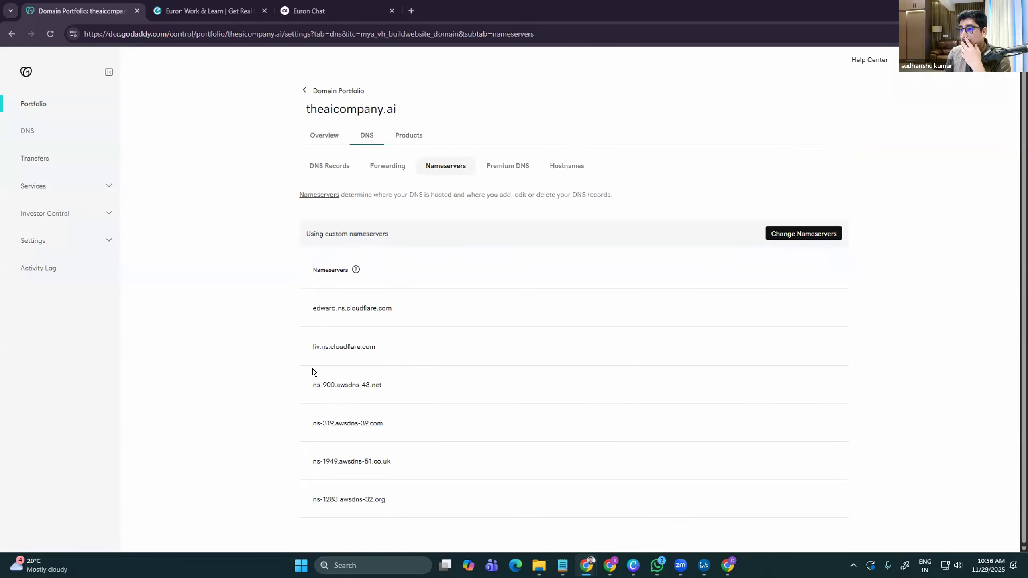
left_click_drag(311, 267, 420, 499)
left_click(321, 384)
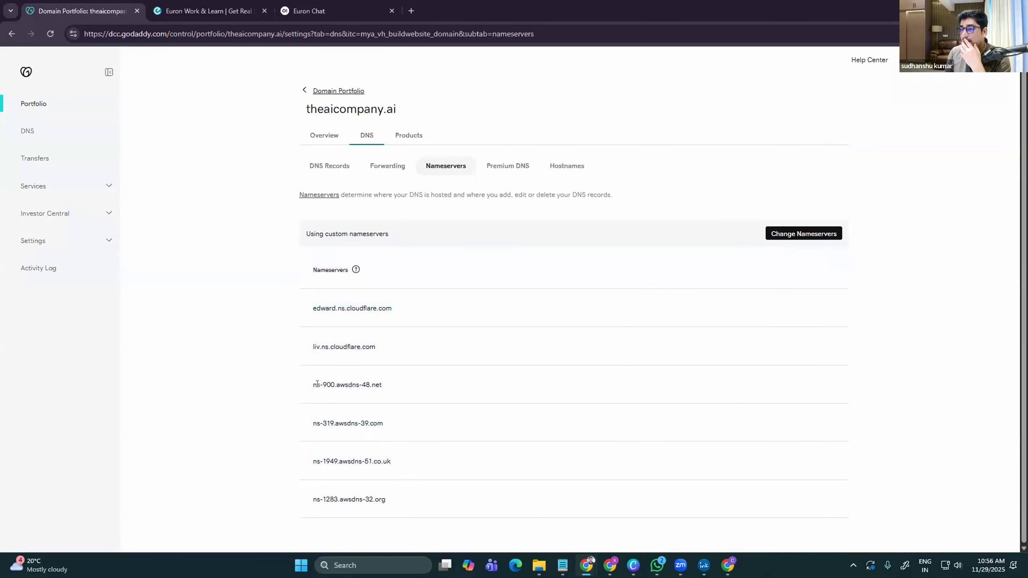
Load theaicompany.ai, copied from the Route 53 hosted zone, in place of the Google search page and close the duplicate site tab.
left_click_drag(313, 384, 394, 496)
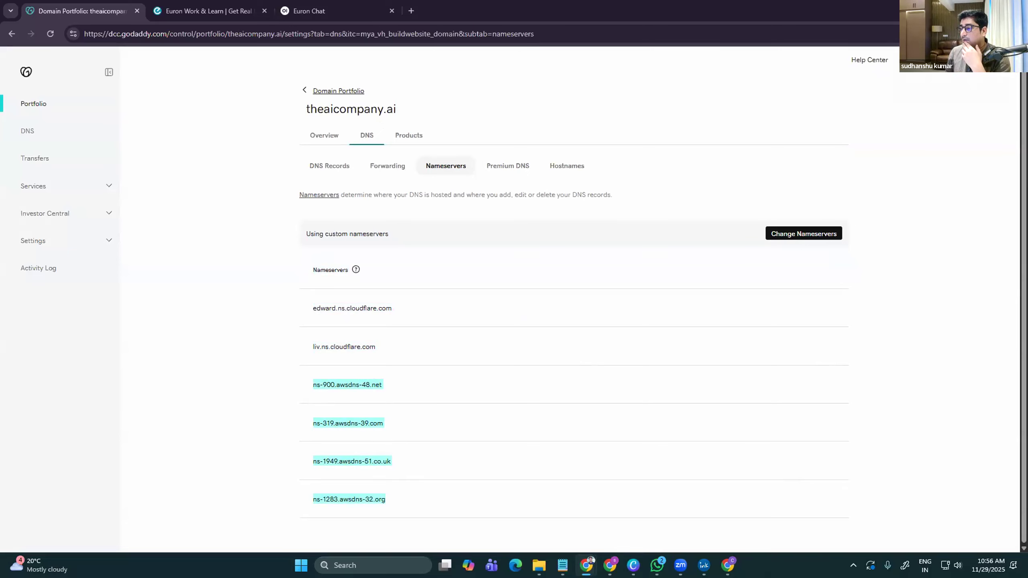
left_click(727, 565)
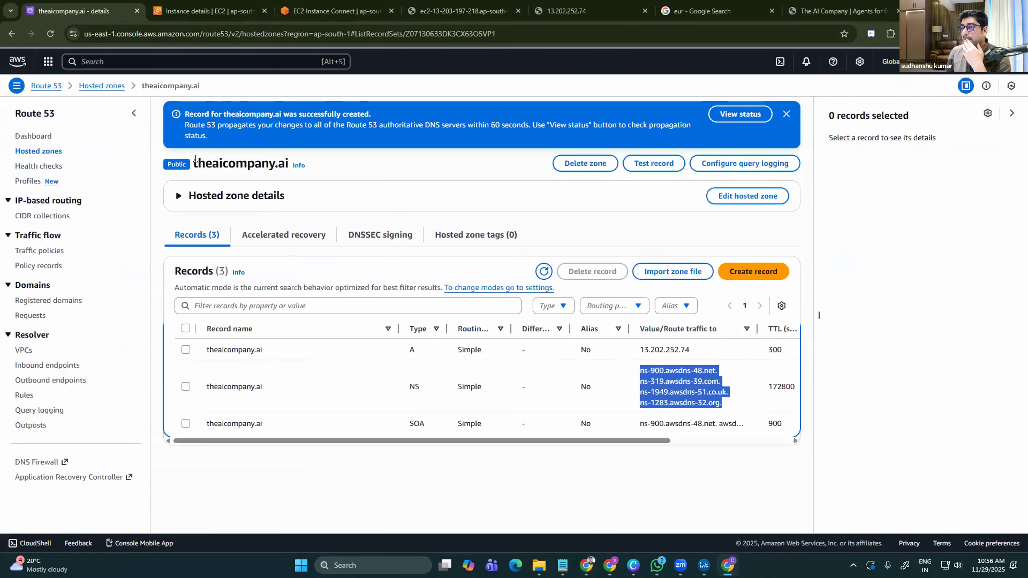
left_click_drag(193, 160, 295, 162)
left_click(695, 12)
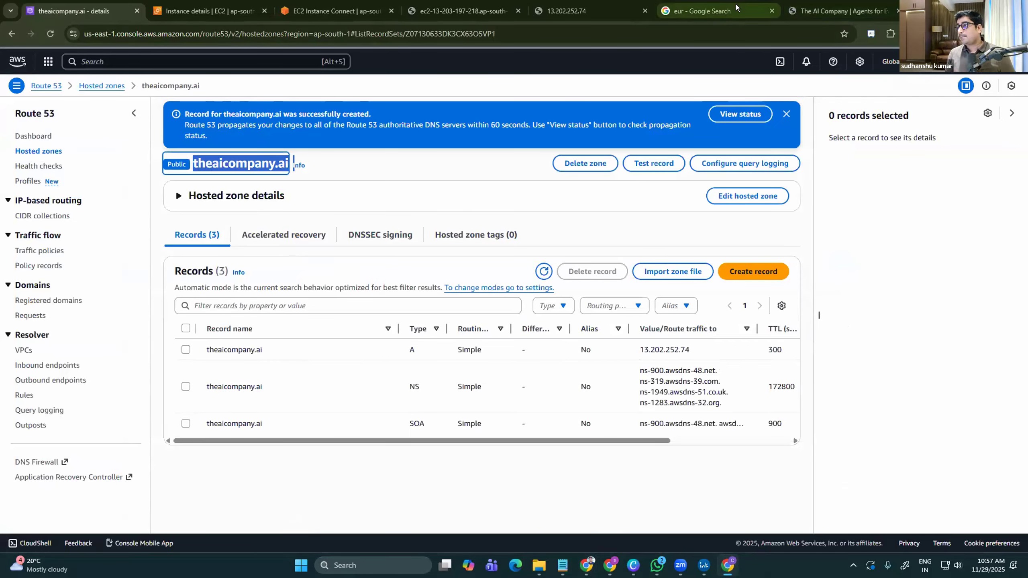
left_click(693, 34)
type("theaicompany.ai I")
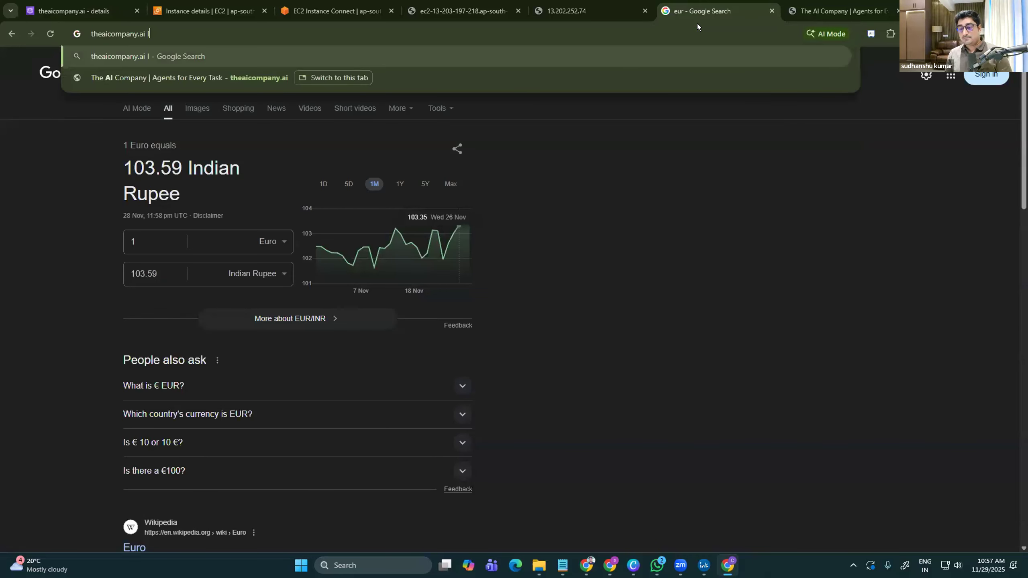
key("BackSpace")
key("BackSpace")
key("Return")
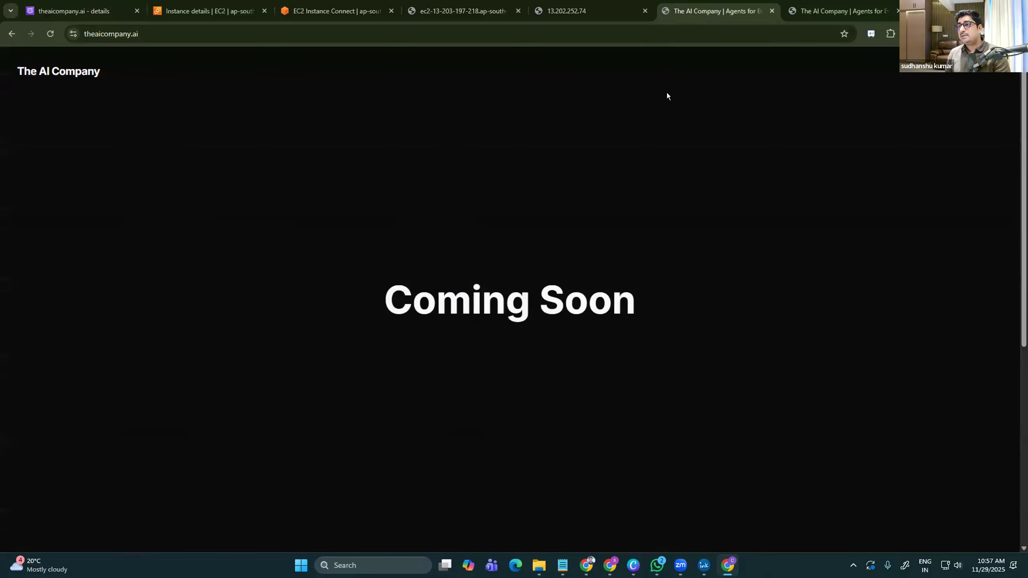
left_click(847, 6)
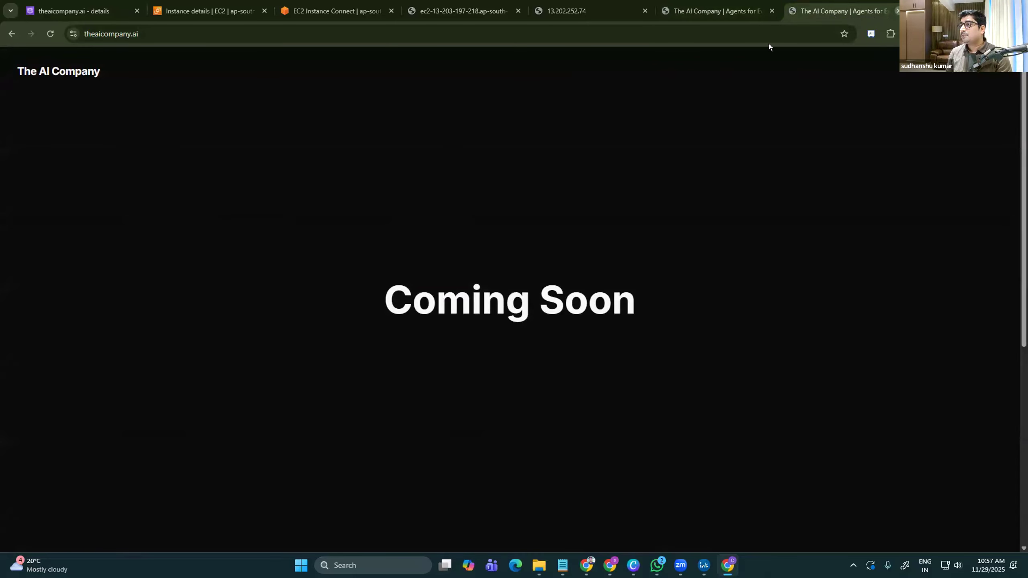
key("ctrl+w")
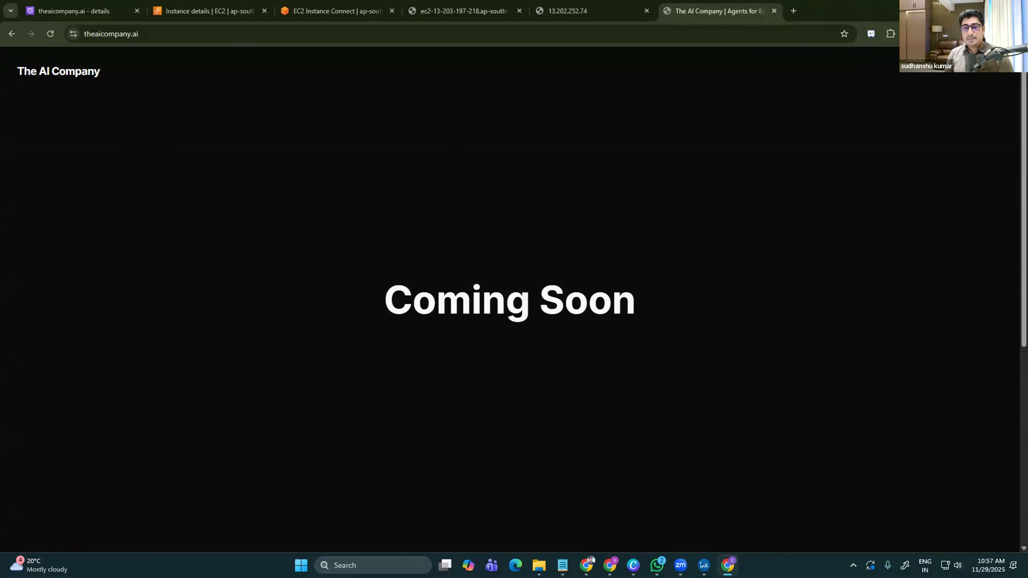
Start annotating the screen in red and draw a box labelled GoDaddy Acc below the site title.
key("ctrl+alt+g")
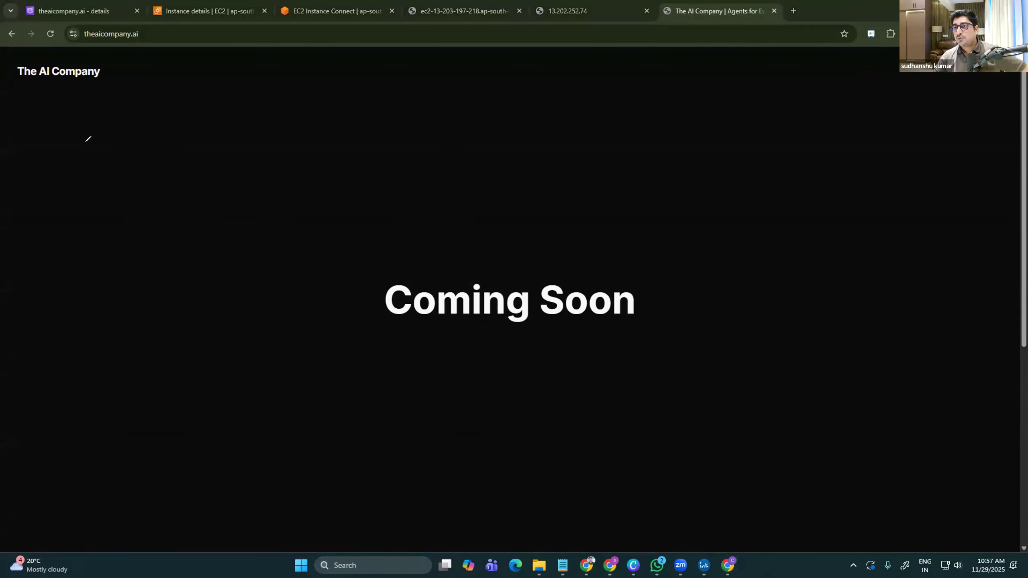
mouse_move(65, 134)
left_mouse_down()
mouse_move(134, 139)
mouse_move(140, 152)
left_mouse_up()
left_click_drag(74, 192, 110, 193)
mouse_move(47, 131)
left_mouse_down()
mouse_move(45, 185)
mouse_move(66, 115)
left_mouse_up()
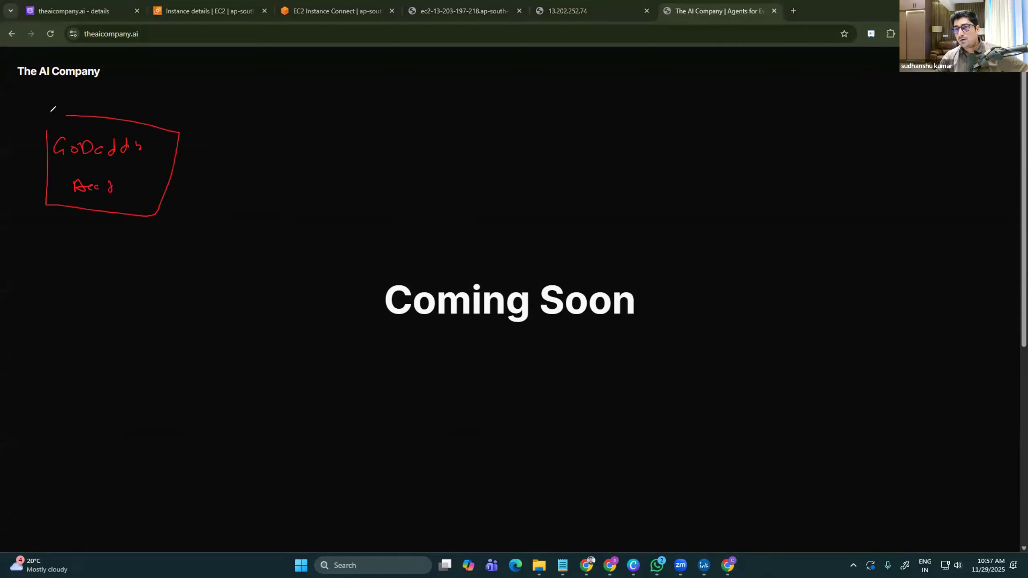
Draw an arrow from the GoDaddy box to a new box labelled Route 53, with AWS written above it.
mouse_move(177, 173)
left_mouse_down()
mouse_move(222, 174)
mouse_move(214, 184)
left_mouse_up()
mouse_move(253, 139)
left_mouse_down()
mouse_move(358, 124)
mouse_move(240, 138)
mouse_move(284, 165)
mouse_move(300, 162)
left_mouse_up()
mouse_move(314, 154)
left_mouse_down()
mouse_move(289, 193)
mouse_move(307, 194)
left_mouse_up()
left_click_drag(271, 126, 285, 118)
left_click_drag(286, 115, 303, 129)
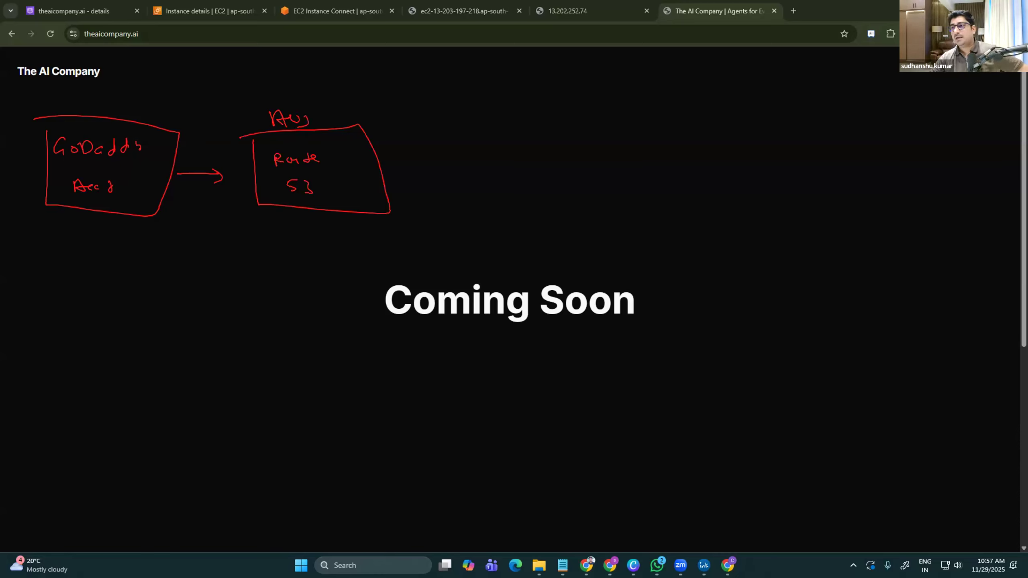
Draw an arrow from the Route 53 box to a new box labelled Elastic IP.
left_click_drag(392, 171, 413, 169)
left_click_drag(437, 134, 449, 208)
mouse_move(443, 131)
left_mouse_down()
mouse_move(505, 130)
mouse_move(462, 219)
left_mouse_up()
left_click_drag(454, 154, 466, 152)
mouse_move(457, 155)
left_mouse_down()
mouse_move(458, 165)
mouse_move(480, 166)
left_mouse_up()
left_click_drag(491, 161, 495, 170)
left_click_drag(502, 159, 528, 171)
left_click_drag(478, 194, 492, 198)
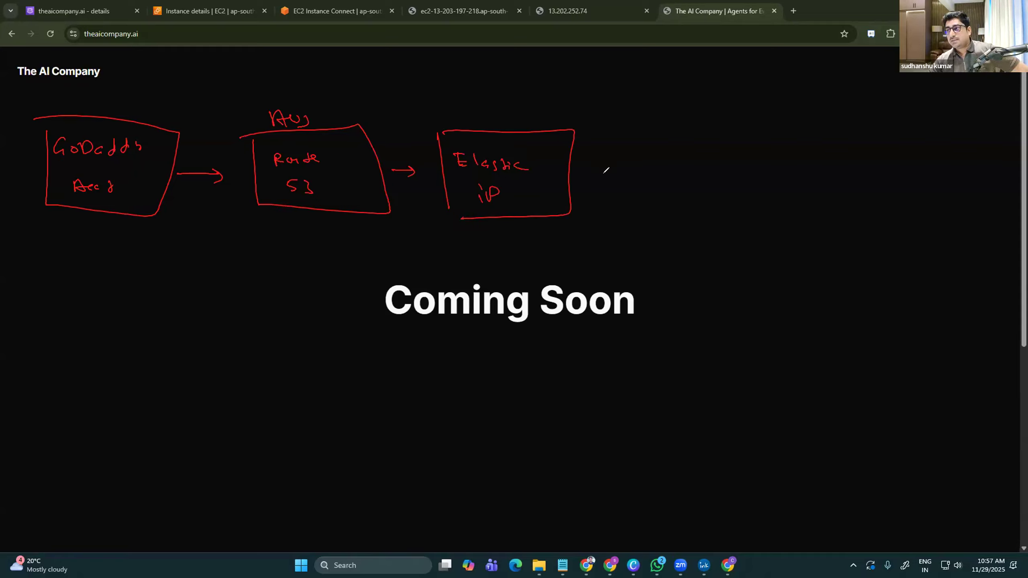
Draw an arrow from the Elastic IP box to a new box labelled EC2, and add an outgoing arrow after it.
left_click_drag(573, 174, 595, 174)
mouse_move(608, 134)
left_mouse_down()
mouse_move(615, 211)
mouse_move(639, 137)
mouse_move(613, 138)
mouse_move(644, 170)
mouse_move(687, 176)
left_mouse_up()
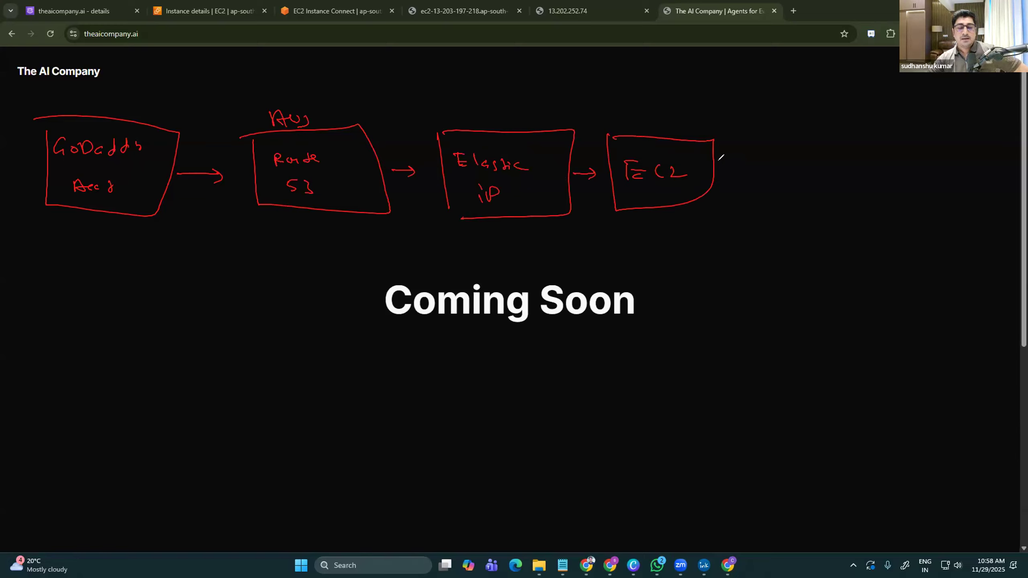
left_click_drag(718, 169, 743, 172)
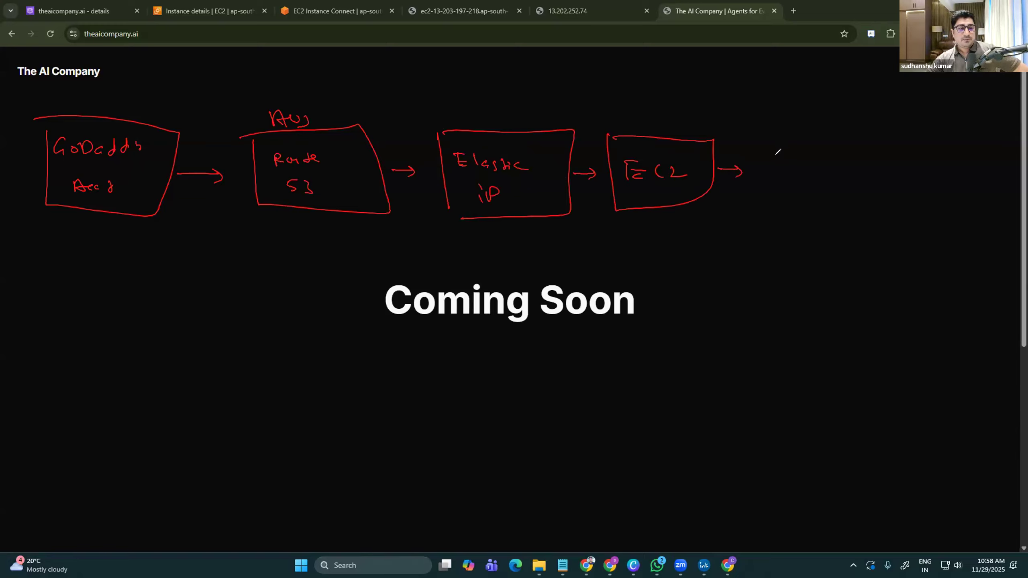